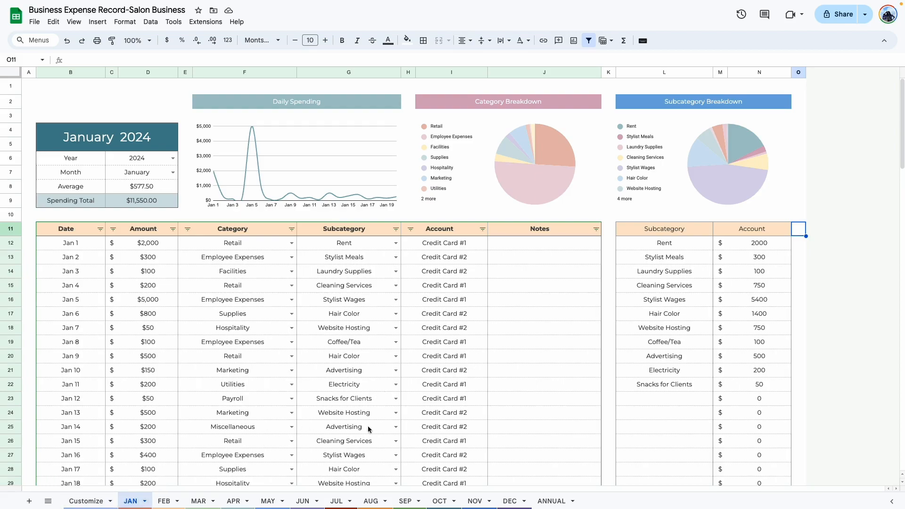
Look over the annual summary sheet and the expense category and subcategory lists on the Customize sheet
{"action": "left_click", "coordinate": [508, 501]}
{"action": "left_click", "coordinate": [549, 502]}
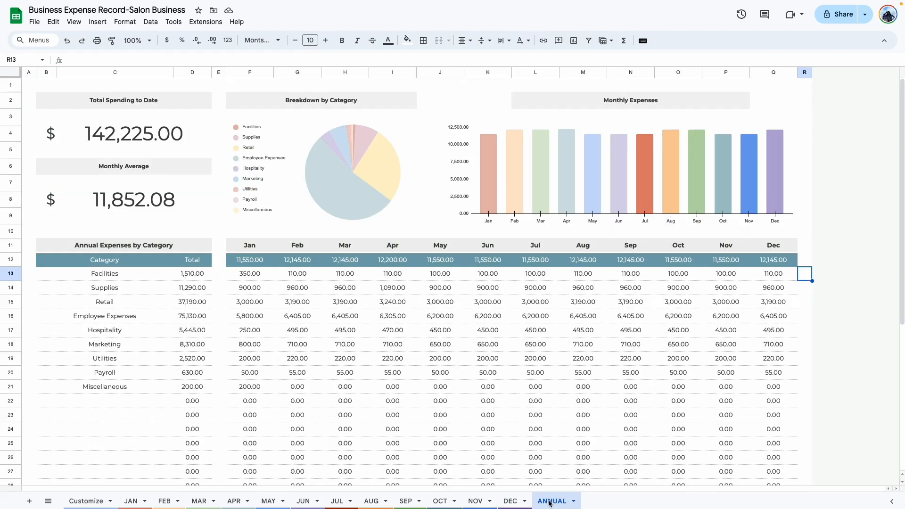
{"action": "left_click", "coordinate": [96, 502]}
{"action": "left_click", "coordinate": [250, 401]}
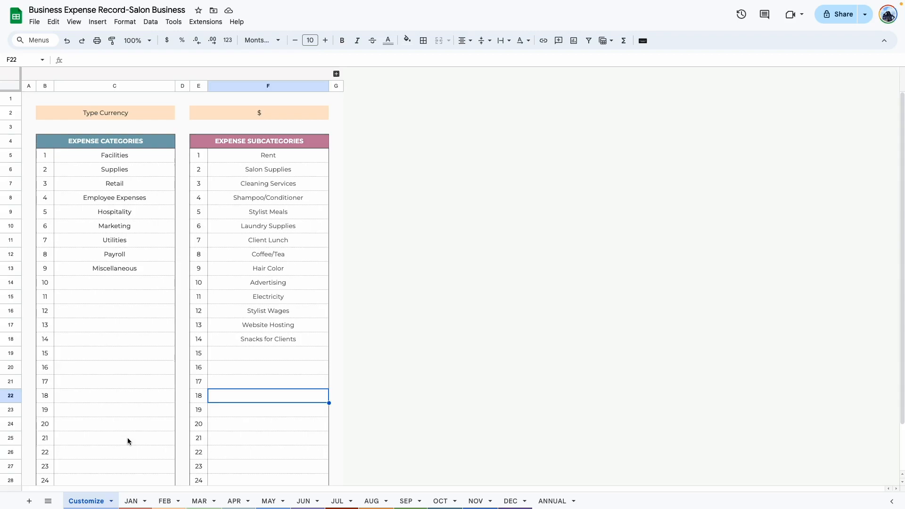
On the January sheet, set the year to 2023 and the month to February, and check the heading's date formula
{"action": "left_click", "coordinate": [132, 501]}
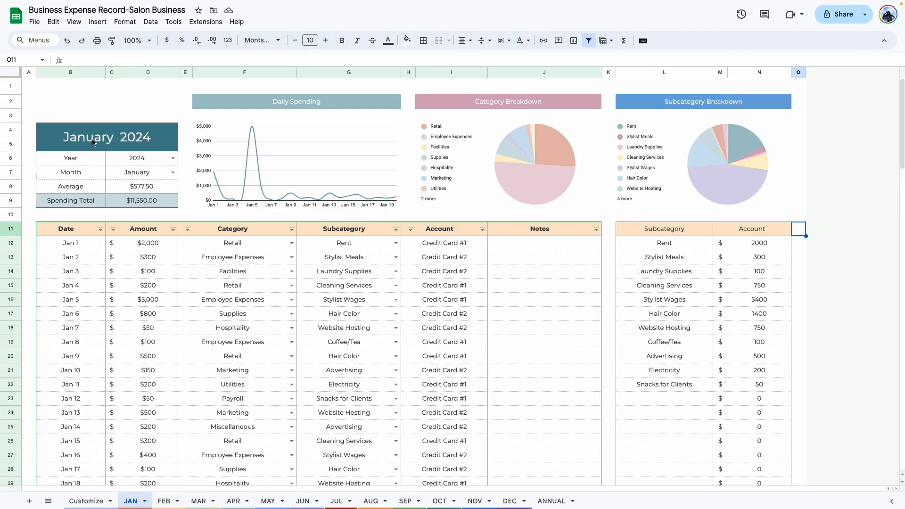
{"action": "left_click", "coordinate": [173, 158]}
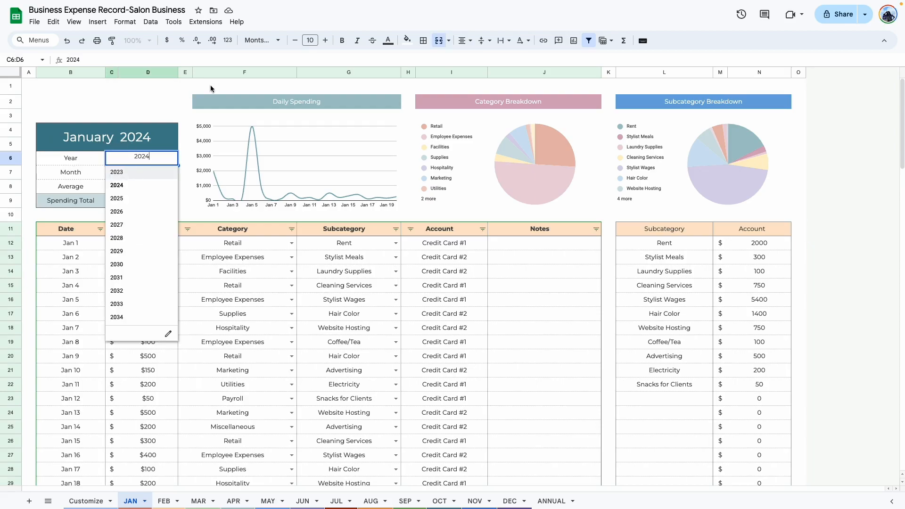
{"action": "left_click", "coordinate": [135, 172]}
{"action": "left_click", "coordinate": [173, 172]}
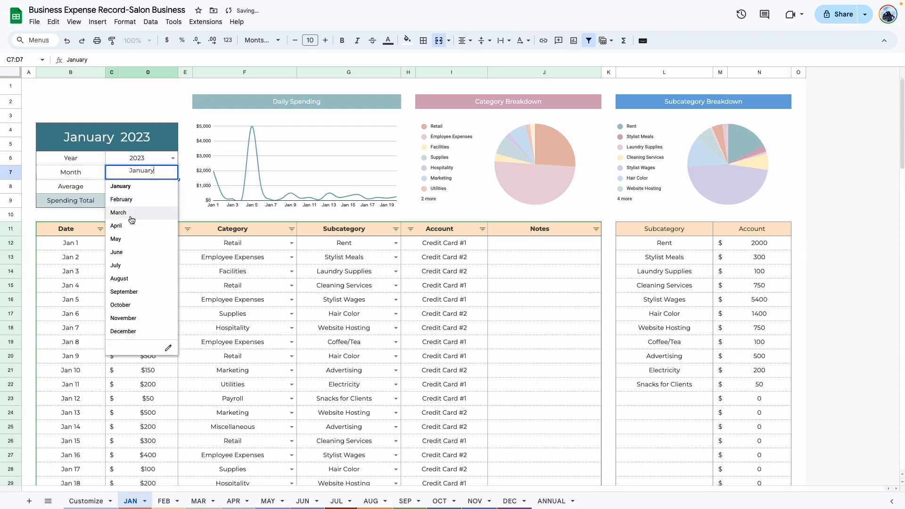
{"action": "left_click", "coordinate": [121, 199]}
{"action": "left_click", "coordinate": [136, 129]}
{"action": "left_click", "coordinate": [132, 107]}
{"action": "left_click", "coordinate": [131, 142]}
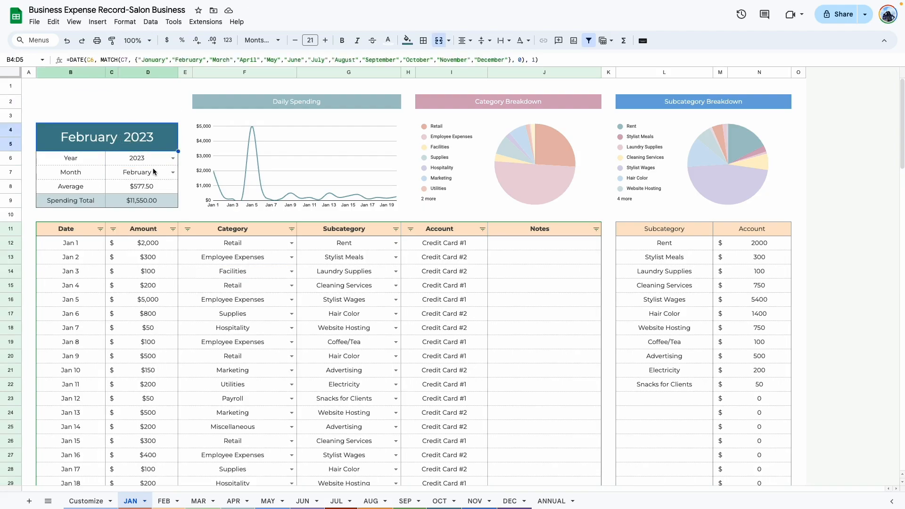
Examine the January average and spending total formulas and the dated expense rows behind the daily spending chart
{"action": "left_click", "coordinate": [148, 191]}
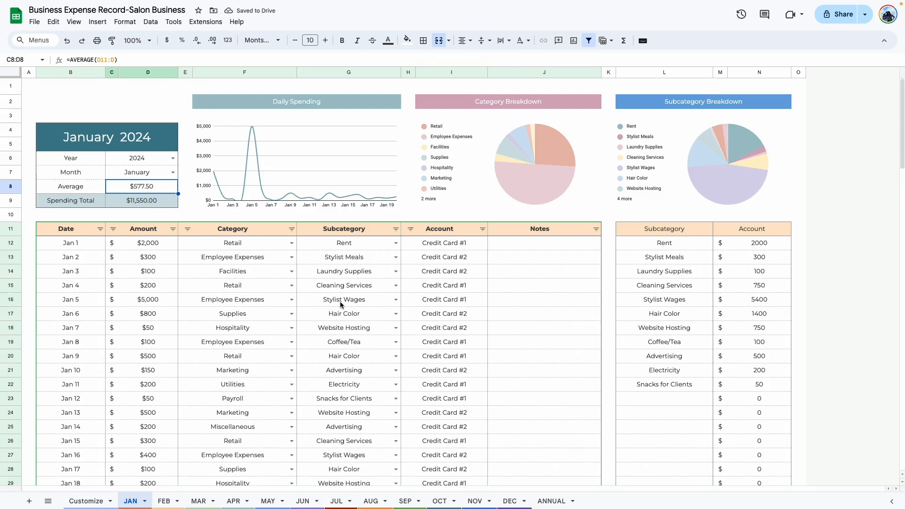
{"action": "left_click", "coordinate": [151, 205]}
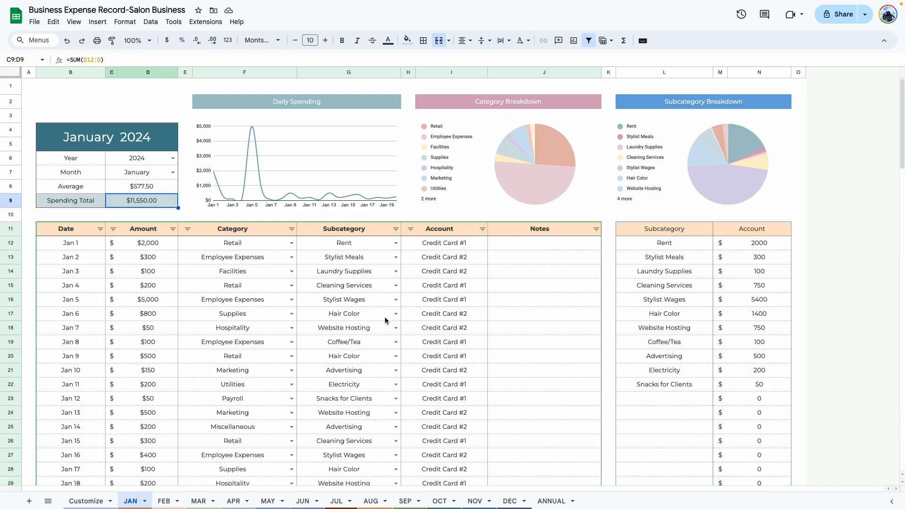
{"action": "left_click", "coordinate": [358, 151]}
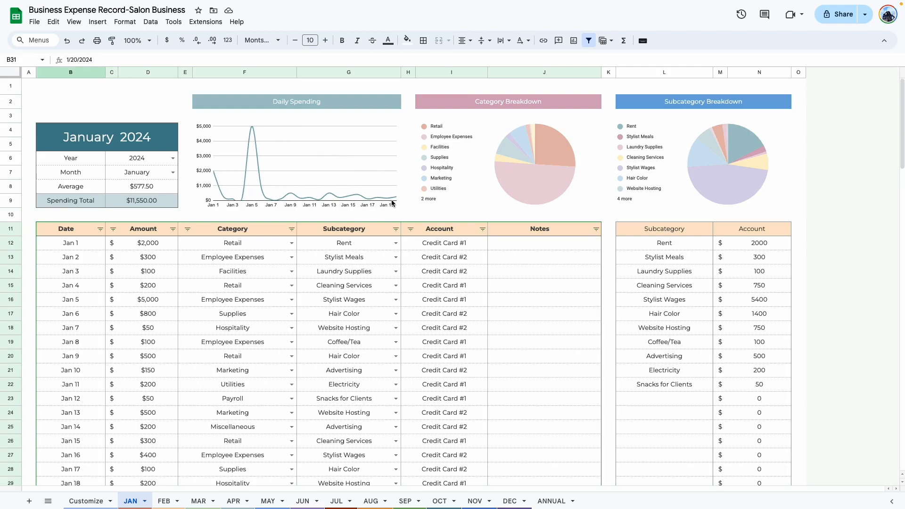
{"action": "scroll", "coordinate": [394, 205], "scroll_direction": "down", "scroll_amount": 2}
{"action": "left_click_drag", "start_coordinate": [65, 172], "coordinate": [290, 455]}
{"action": "left_click", "coordinate": [325, 460]}
{"action": "scroll", "coordinate": [324, 439], "scroll_direction": "up", "scroll_amount": 2}
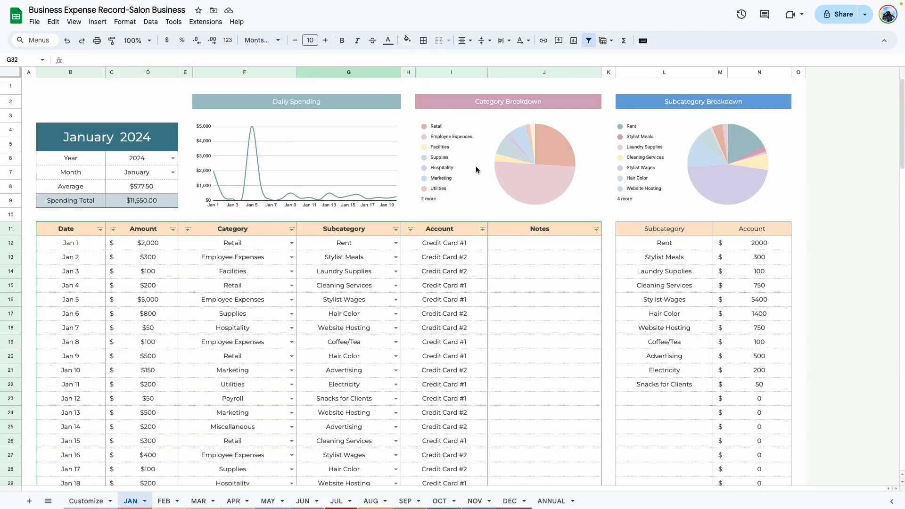
Examine the Category Breakdown and Subcategory Breakdown pie charts on the January sheet
{"action": "left_click", "coordinate": [556, 191]}
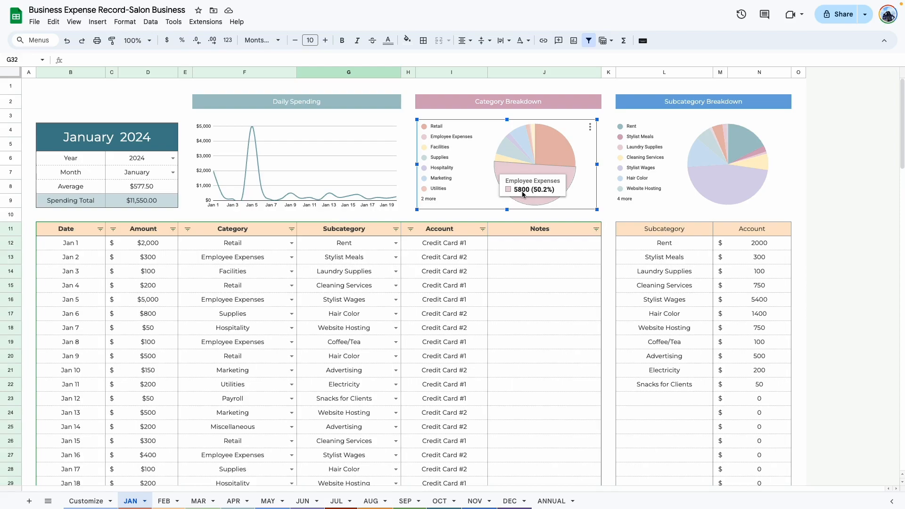
{"action": "left_click", "coordinate": [542, 270]}
{"action": "left_click", "coordinate": [688, 150]}
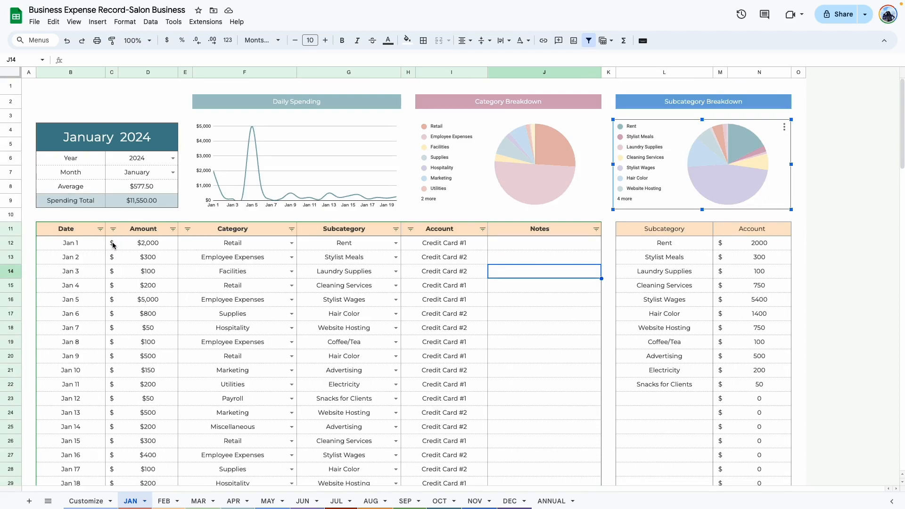
Examine the January expense table's amount, category, subcategory, account and notes columns, including the category choices for the first entry
{"action": "left_click", "coordinate": [124, 268]}
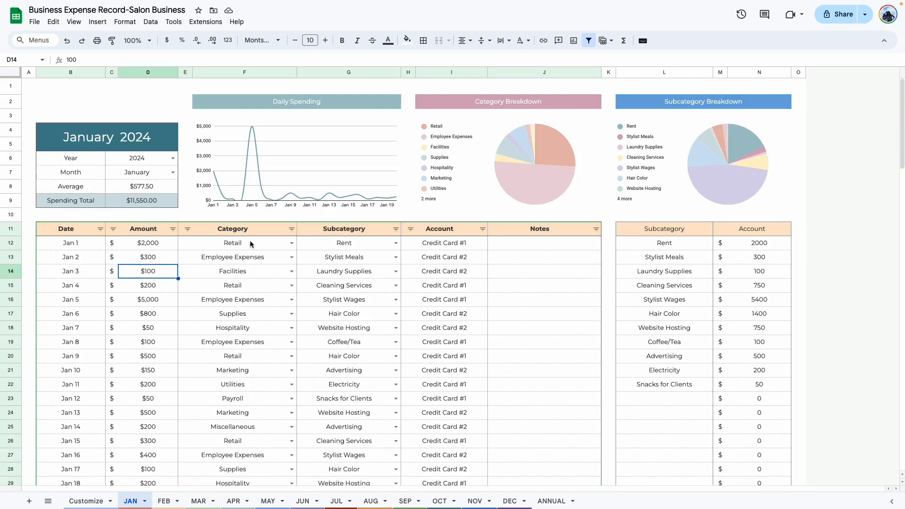
{"action": "left_click", "coordinate": [292, 243]}
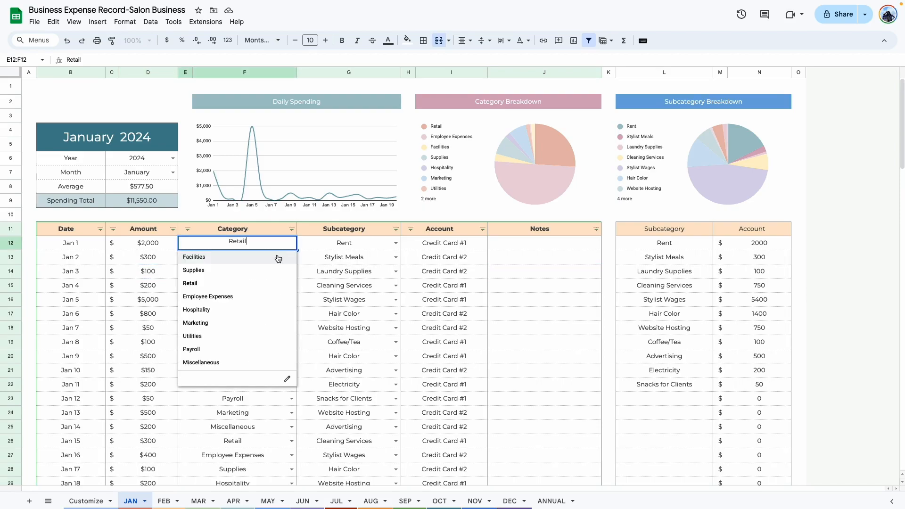
{"action": "left_click", "coordinate": [329, 289]}
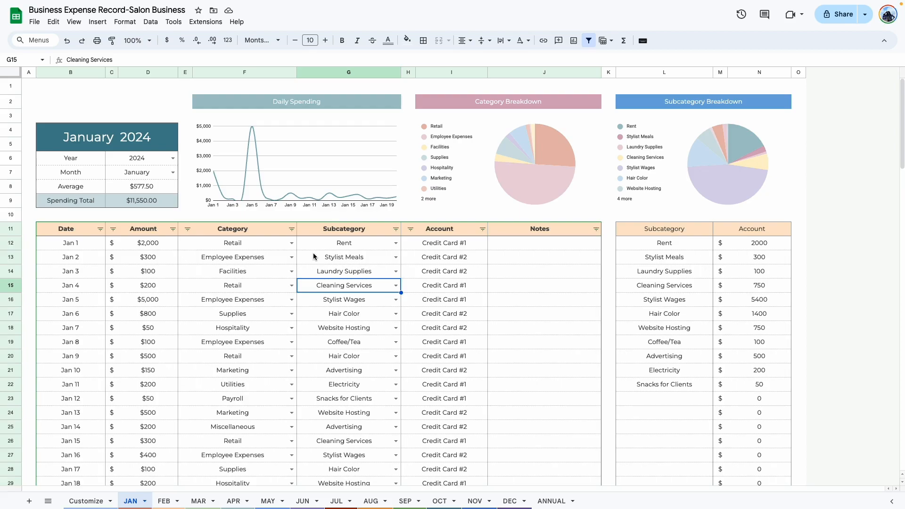
{"action": "left_click", "coordinate": [424, 241]}
{"action": "left_click", "coordinate": [554, 246]}
{"action": "left_click", "coordinate": [418, 290]}
{"action": "left_click", "coordinate": [536, 313]}
{"action": "left_click", "coordinate": [471, 338]}
{"action": "left_click", "coordinate": [536, 355]}
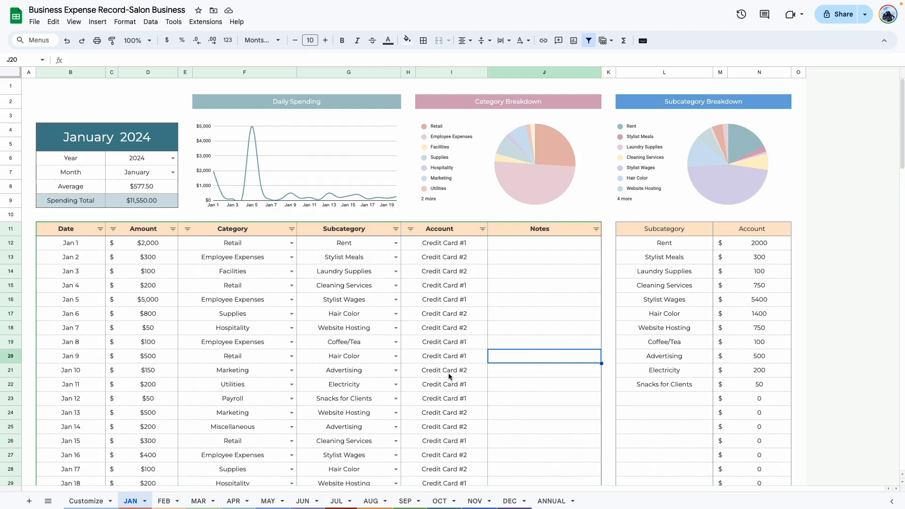
Compare the January expense entries with the subcategory summary table and its formula
{"action": "left_click", "coordinate": [664, 242]}
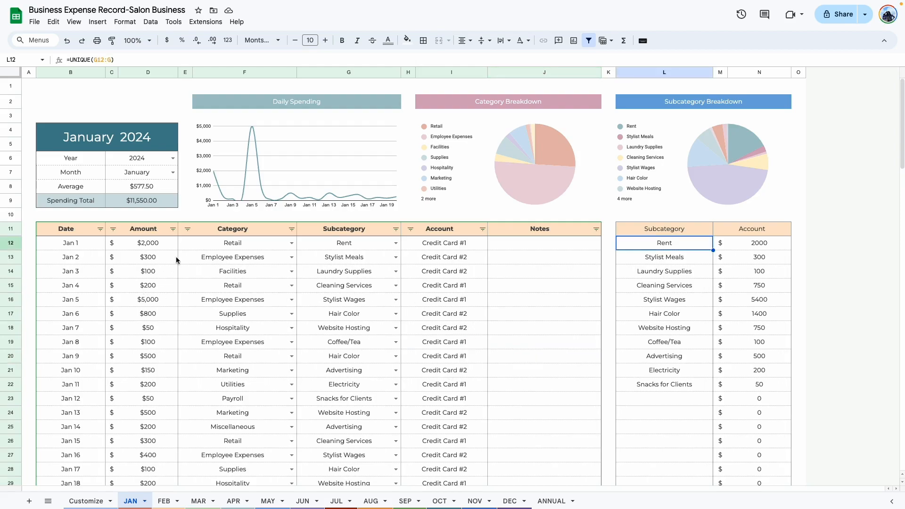
{"action": "left_click", "coordinate": [66, 245]}
{"action": "left_click_drag", "start_coordinate": [122, 270], "coordinate": [435, 442]}
{"action": "left_click", "coordinate": [542, 384]}
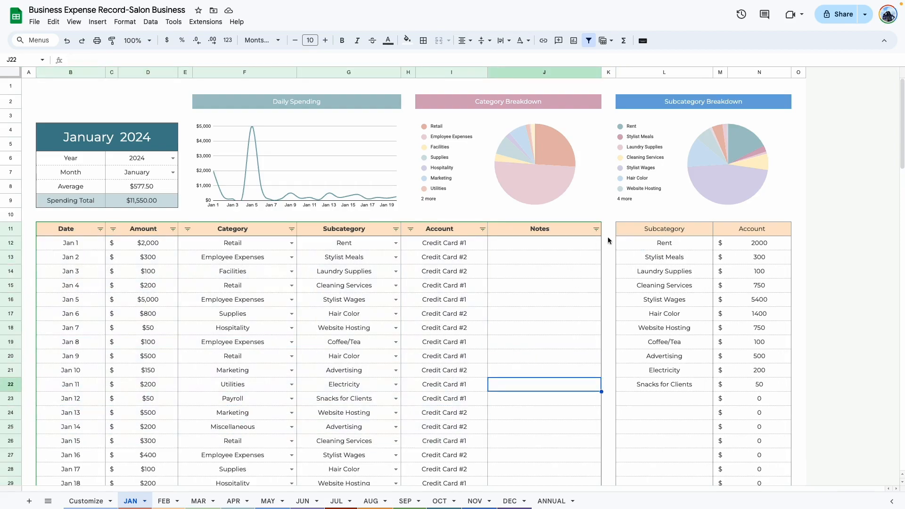
{"action": "left_click_drag", "start_coordinate": [646, 245], "coordinate": [765, 389]}
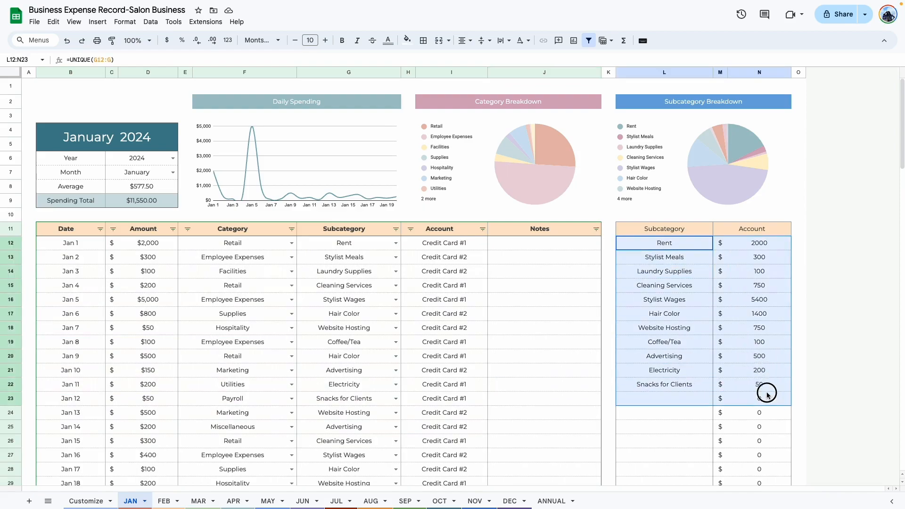
Look through the February and March sheets and examine the dates of the March expense entries
{"action": "left_click", "coordinate": [264, 455]}
{"action": "left_click", "coordinate": [165, 501]}
{"action": "left_click", "coordinate": [197, 501]}
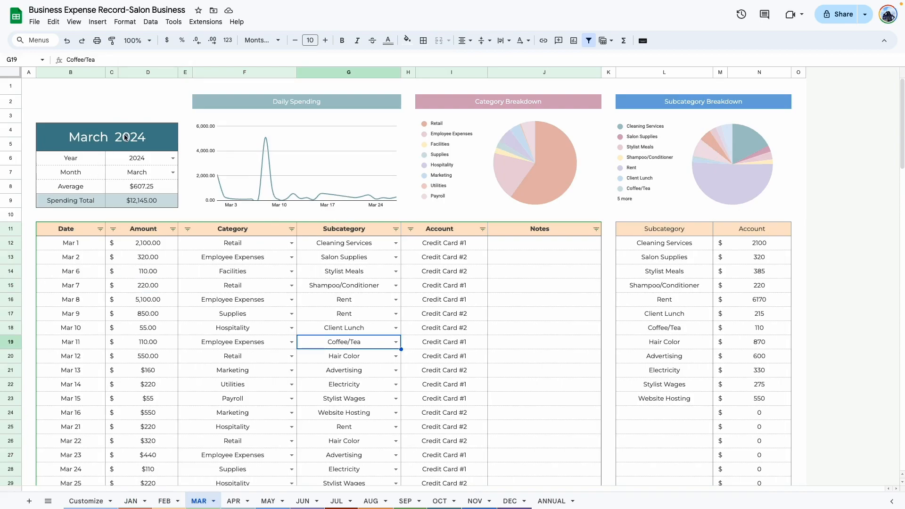
{"action": "left_click_drag", "start_coordinate": [71, 245], "coordinate": [85, 386]}
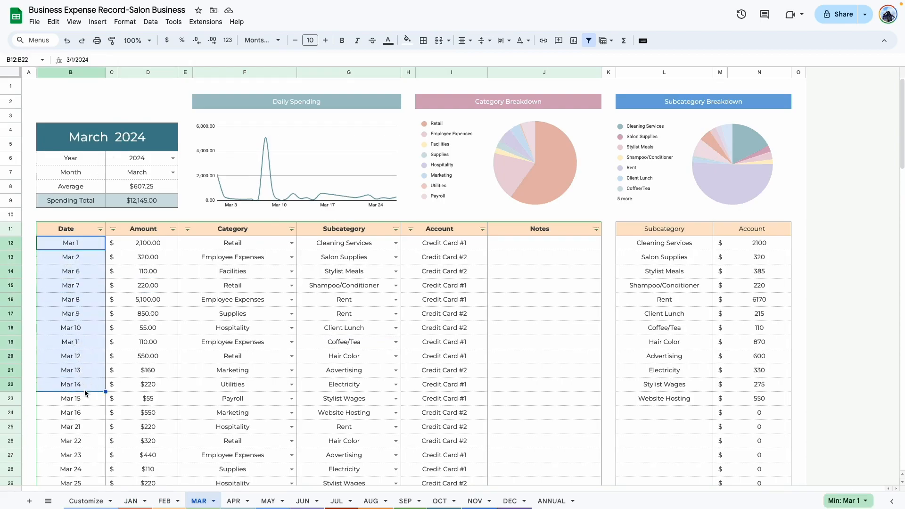
{"action": "left_click", "coordinate": [88, 434]}
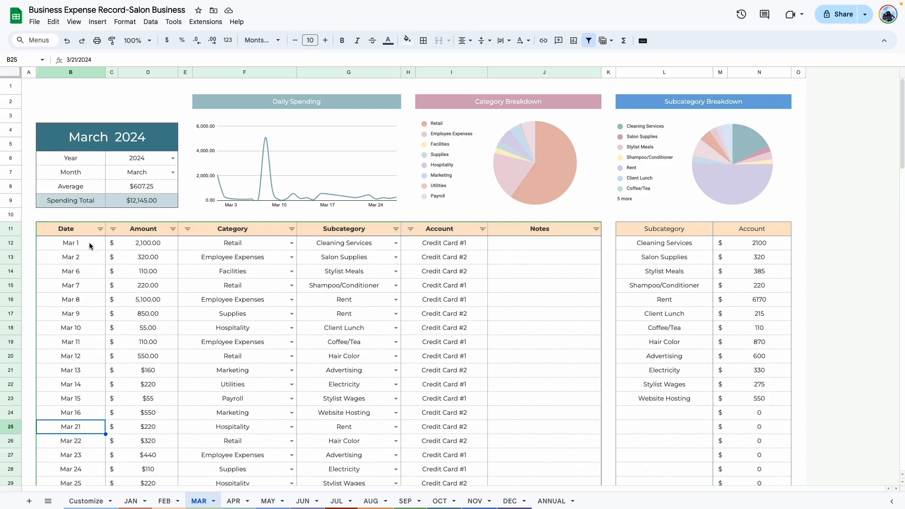
Examine the total spending and monthly average formulas on the annual sheet, and return to the January sheet
{"action": "left_click", "coordinate": [574, 499]}
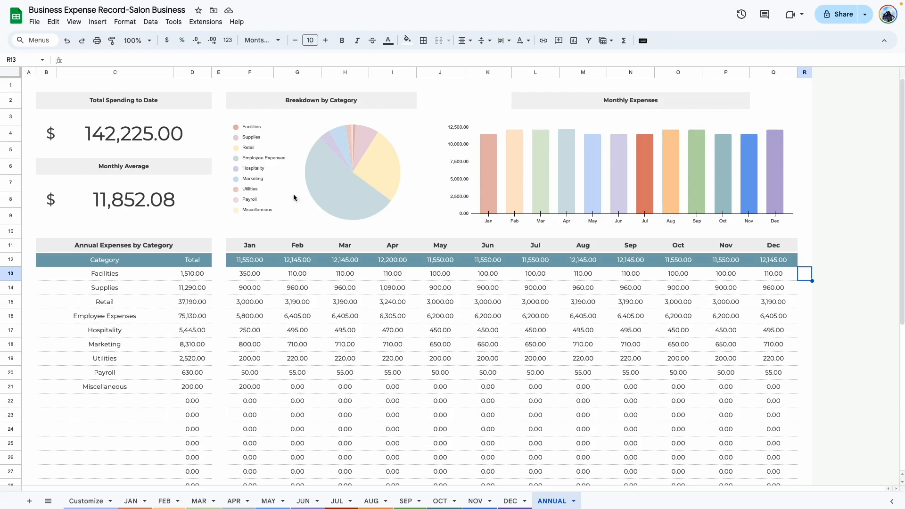
{"action": "left_click", "coordinate": [126, 118]}
{"action": "left_click", "coordinate": [172, 198]}
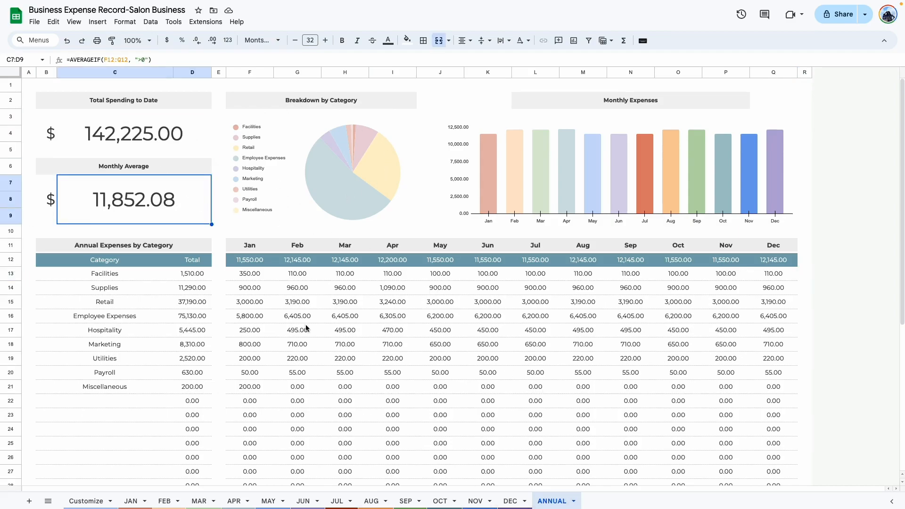
{"action": "left_click", "coordinate": [132, 500]}
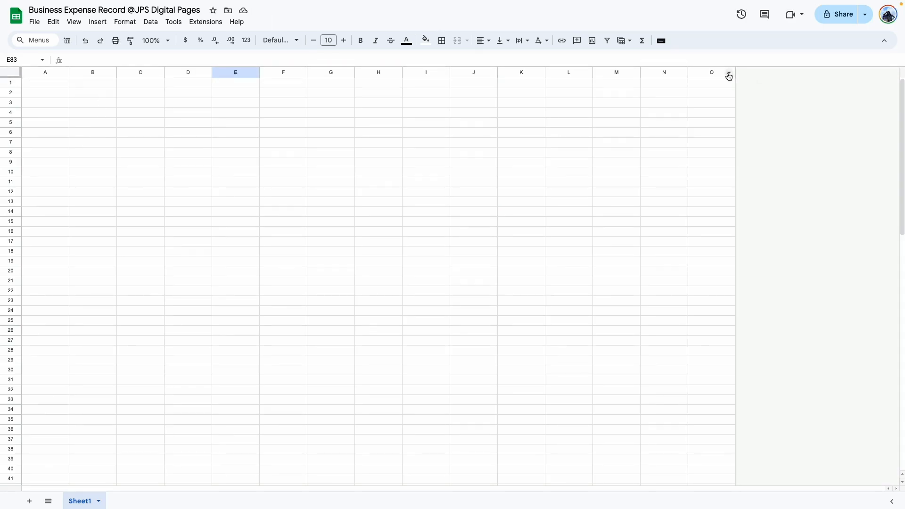
Check the extent of the blank sheet in the new Business Expense Record file down to its last row
{"action": "scroll", "coordinate": [320, 263], "scroll_direction": "down", "scroll_amount": 15}
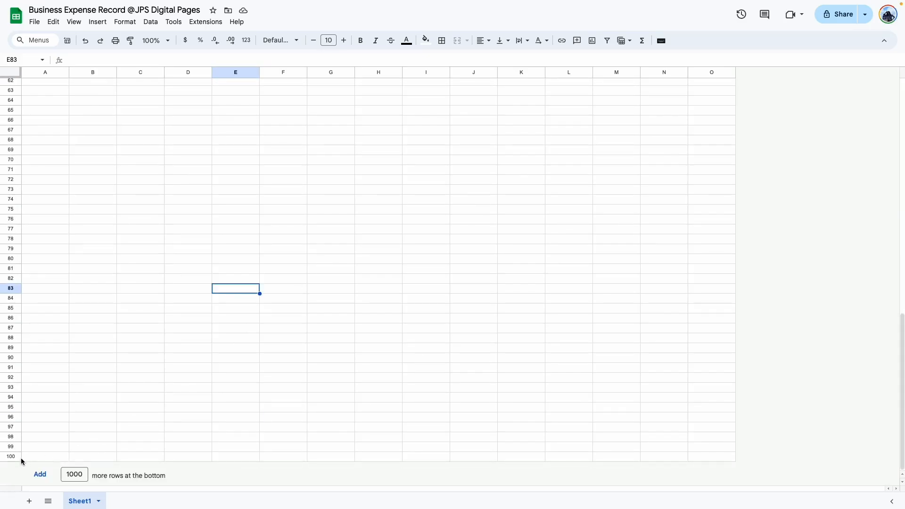
{"action": "scroll", "coordinate": [88, 172], "scroll_direction": "up", "scroll_amount": 15}
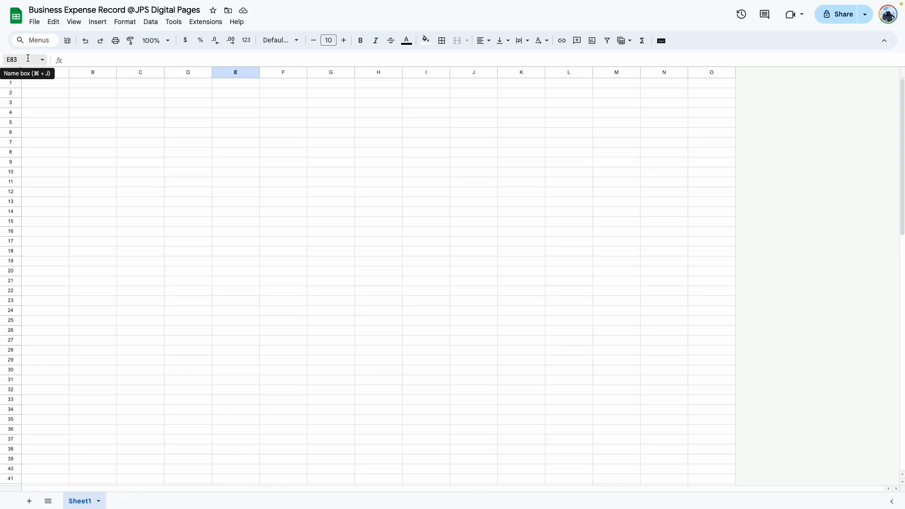
{"action": "left_click", "coordinate": [93, 136]}
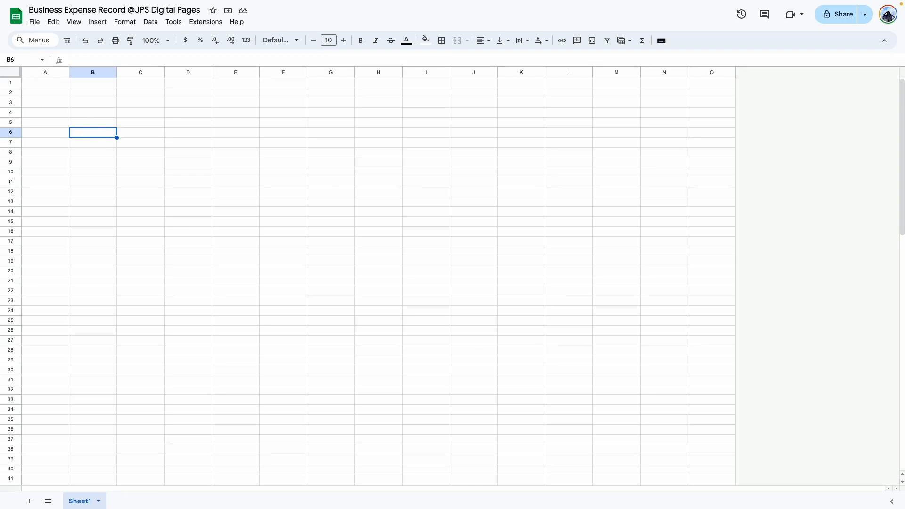
Format the entire blank sheet in Montserrat, with cell contents centered horizontally and aligned to the middle vertically
{"action": "left_click", "coordinate": [18, 71]}
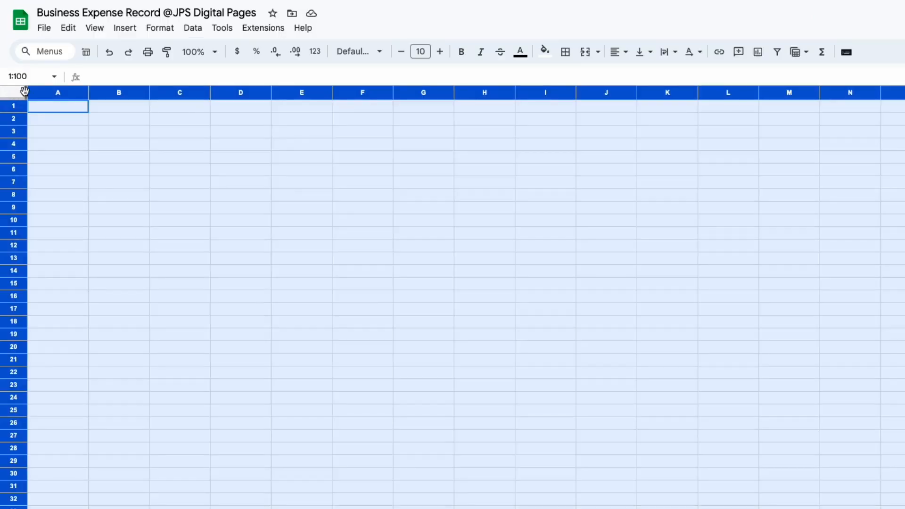
{"action": "left_click", "coordinate": [372, 53]}
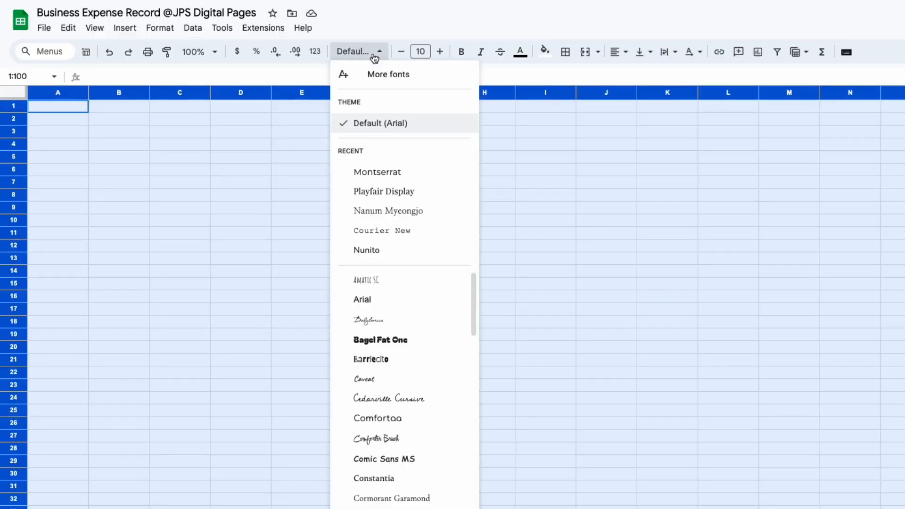
{"action": "left_click", "coordinate": [403, 174]}
{"action": "left_click", "coordinate": [617, 53]}
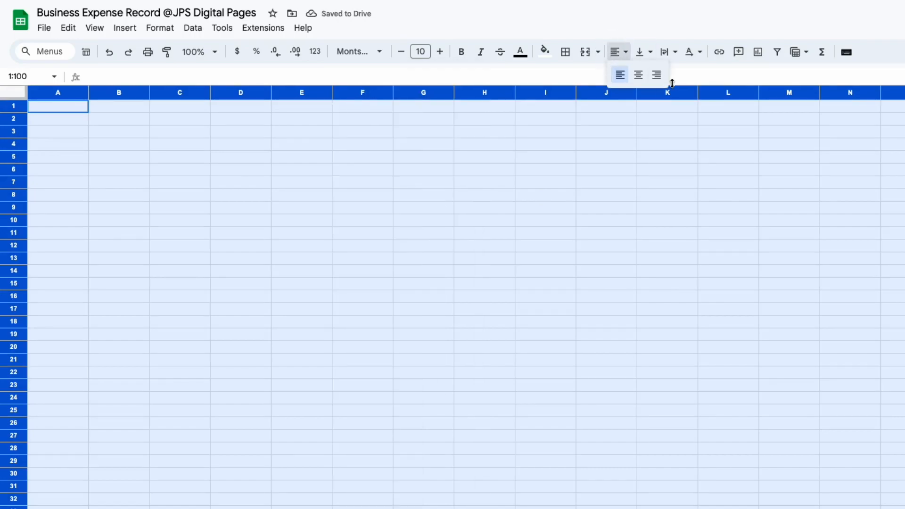
{"action": "left_click", "coordinate": [642, 78]}
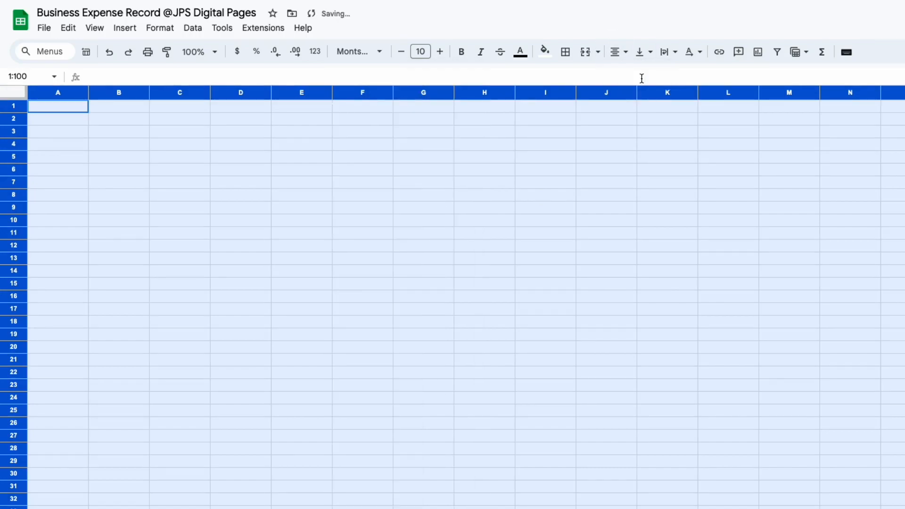
{"action": "left_click", "coordinate": [639, 53]}
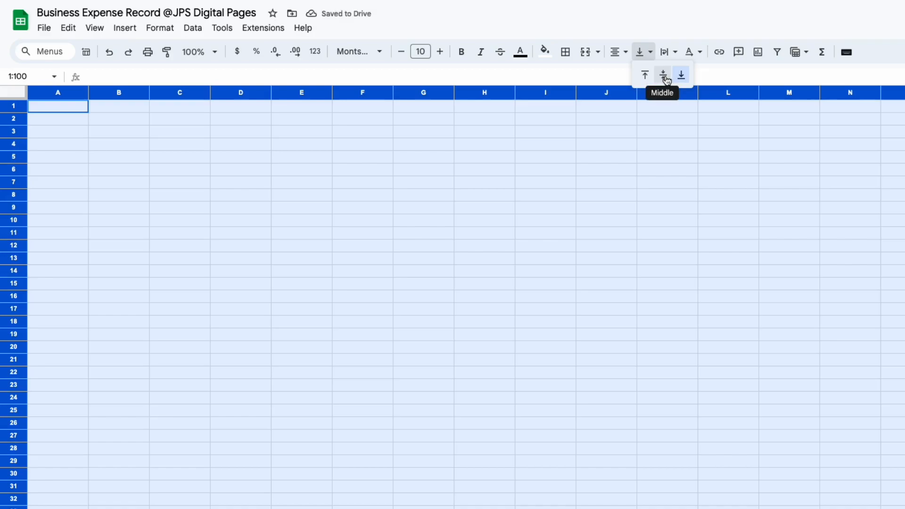
{"action": "left_click", "coordinate": [664, 79]}
{"action": "left_click", "coordinate": [531, 192]}
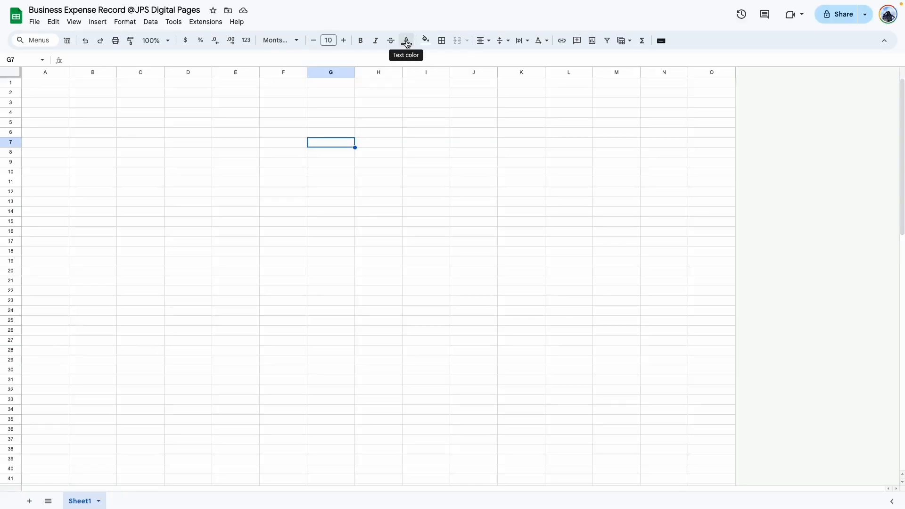
Customize the spreadsheet theme with the Roboto font and dark grey text
{"action": "left_click", "coordinate": [407, 42]}
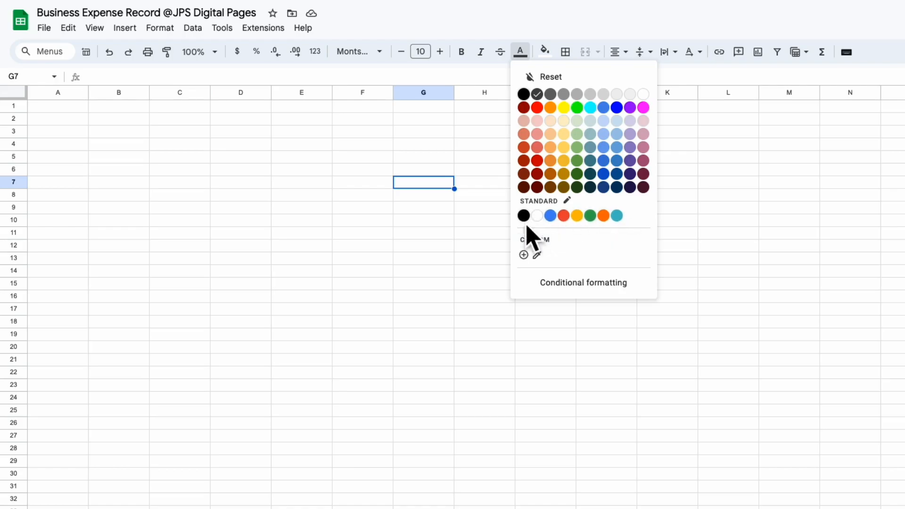
{"action": "left_click", "coordinate": [567, 201]}
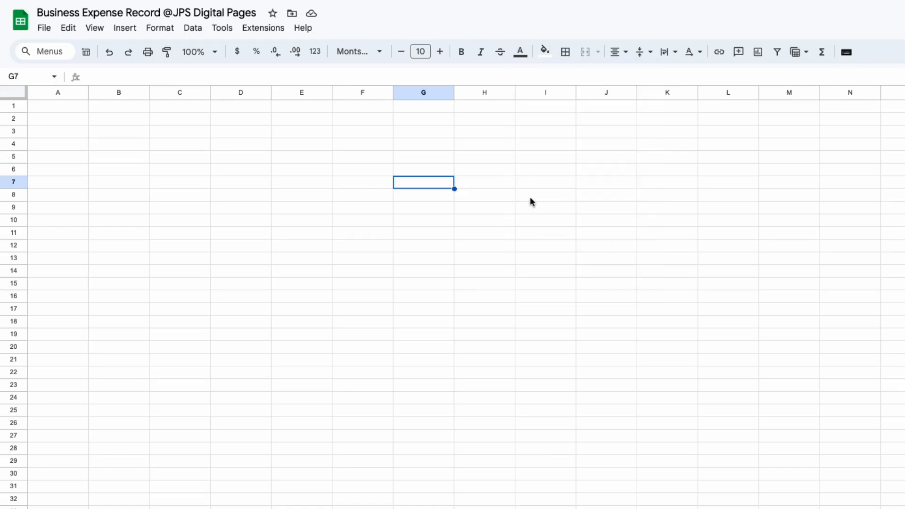
{"action": "left_click", "coordinate": [838, 264]}
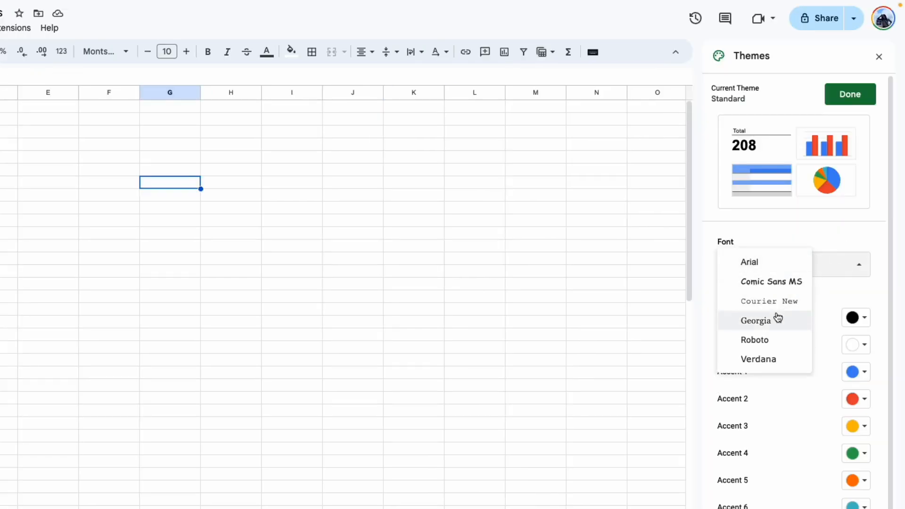
{"action": "left_click", "coordinate": [774, 340]}
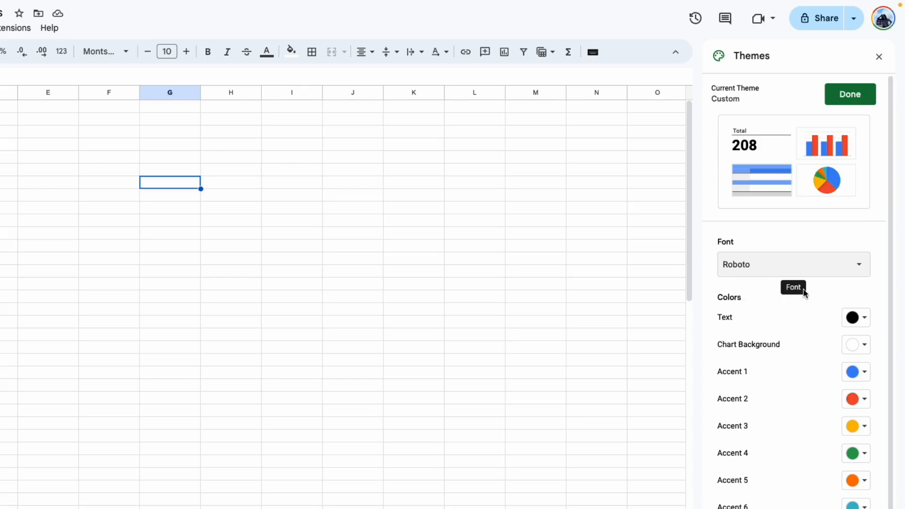
{"action": "left_click", "coordinate": [861, 320]}
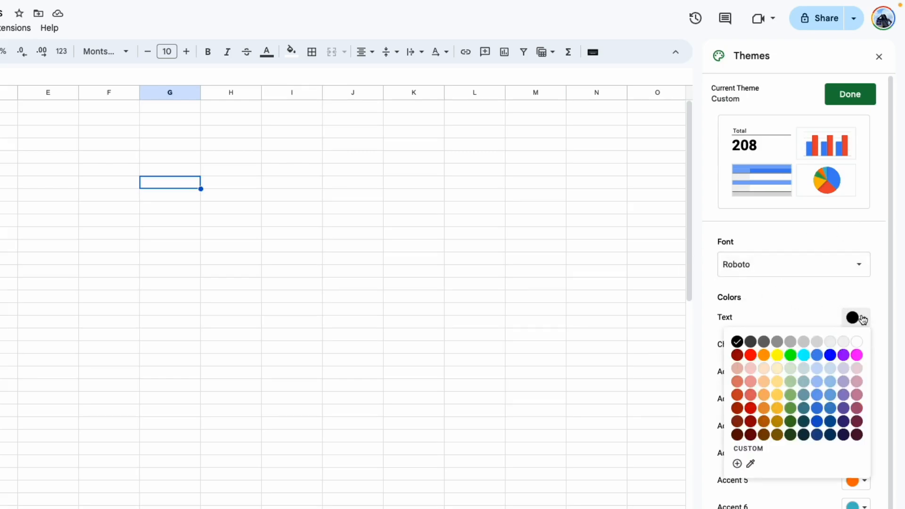
{"action": "left_click", "coordinate": [751, 341]}
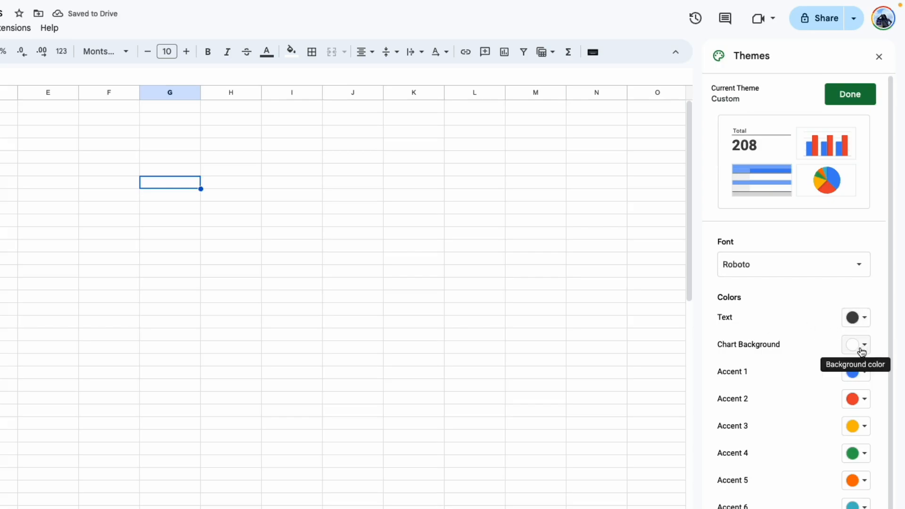
Recolor the theme's accents and hyperlink in pale tints, with light red for Accent 1, light orange, yellow and green for Accents 2 to 4
{"action": "scroll", "coordinate": [833, 372], "scroll_direction": "down", "scroll_amount": 1}
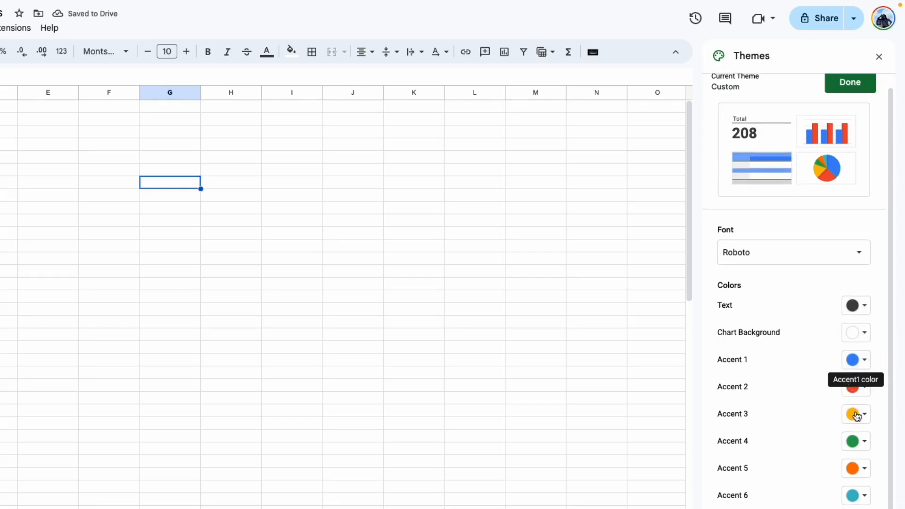
{"action": "left_click", "coordinate": [865, 362]}
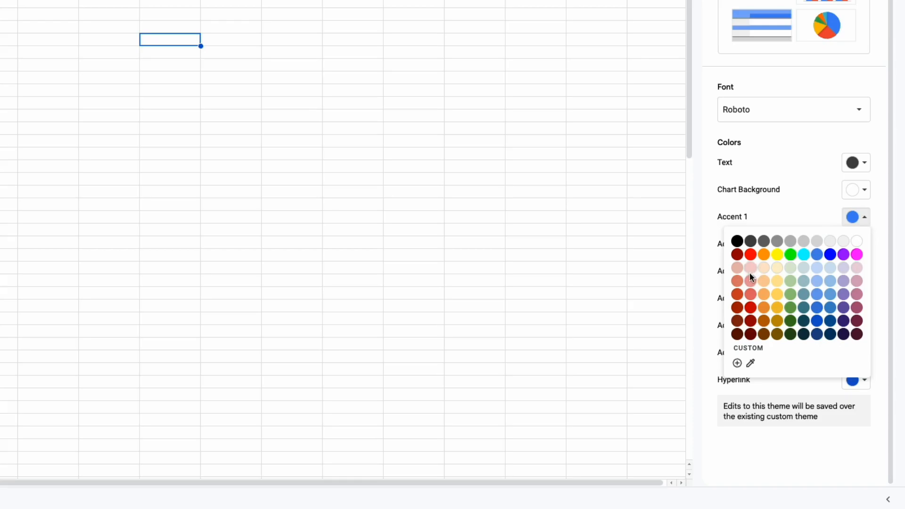
{"action": "left_click", "coordinate": [751, 411]}
{"action": "left_click", "coordinate": [864, 386]}
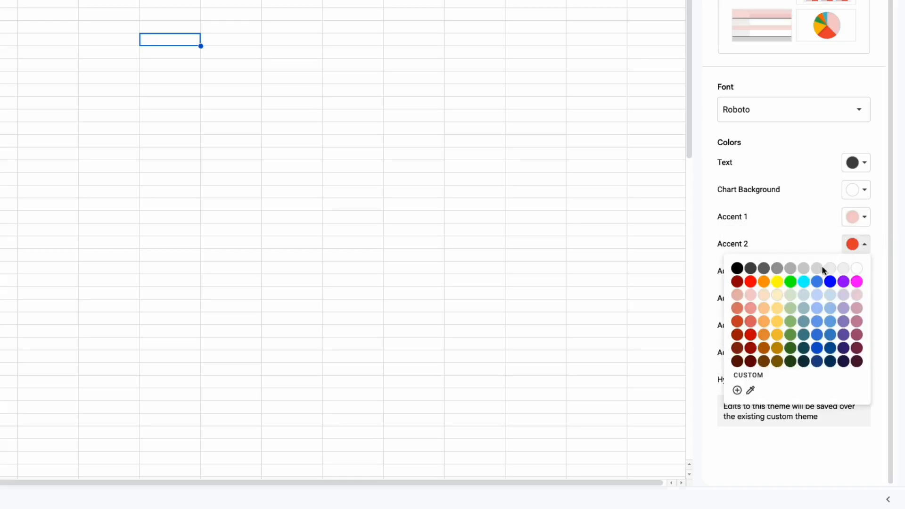
{"action": "left_click", "coordinate": [763, 295]}
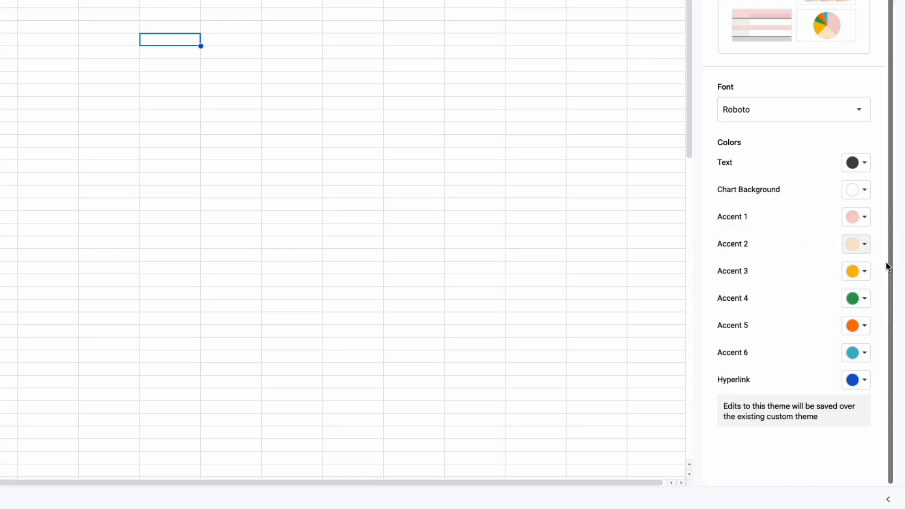
{"action": "left_click", "coordinate": [864, 272]}
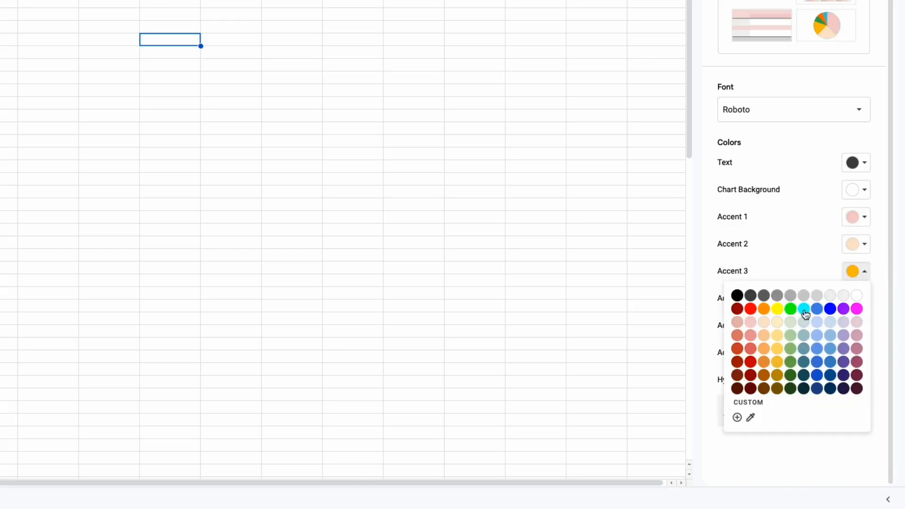
{"action": "left_click", "coordinate": [777, 322]}
{"action": "left_click", "coordinate": [864, 298]}
{"action": "left_click", "coordinate": [790, 348]}
{"action": "left_click", "coordinate": [864, 325]}
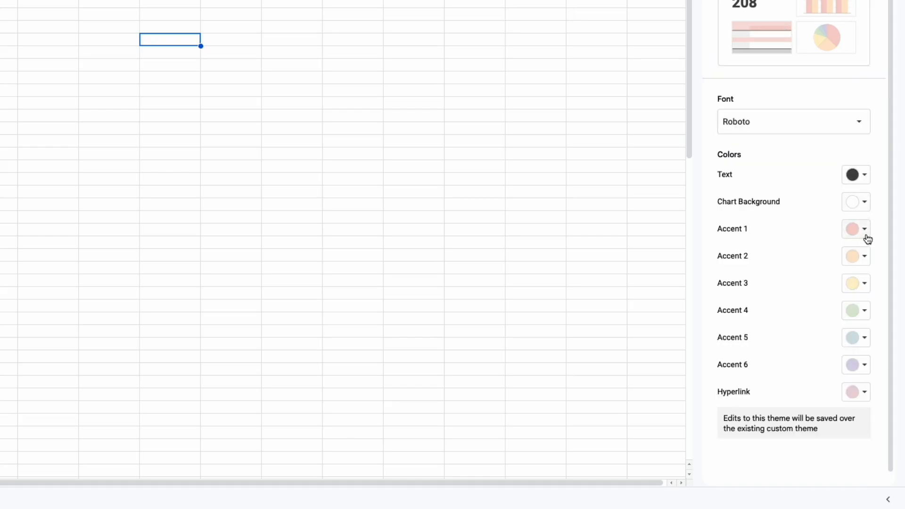
Look at the custom color option for Accent 1 and close the theme settings
{"action": "left_click", "coordinate": [865, 231]}
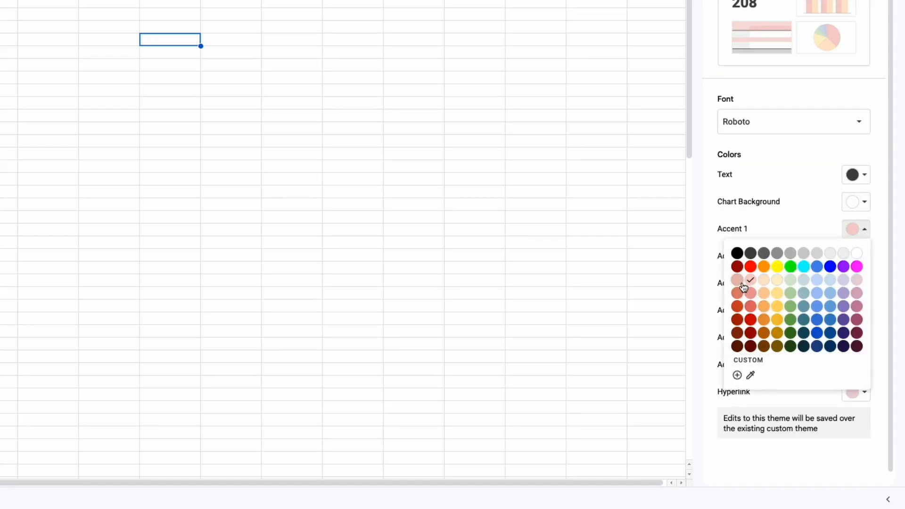
{"action": "left_click", "coordinate": [737, 375]}
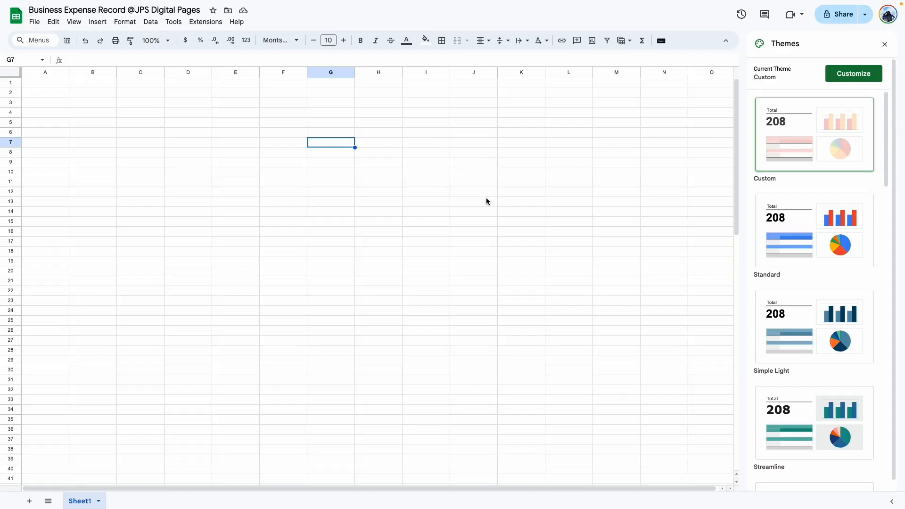
{"action": "left_click", "coordinate": [488, 200]}
{"action": "left_click", "coordinate": [884, 44]}
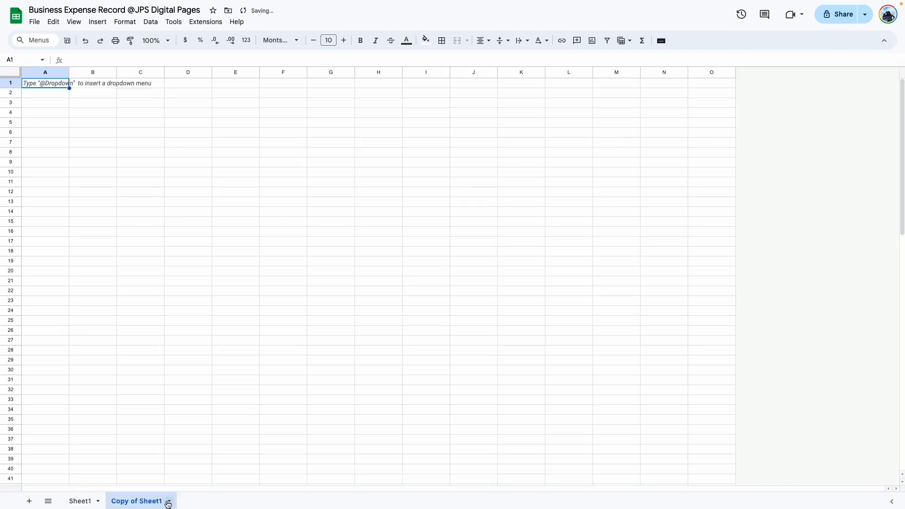
Name the duplicated sheet Setup and the original Sheet1 JAN, with Setup placed first
{"action": "left_click", "coordinate": [168, 501]}
{"action": "left_click", "coordinate": [141, 388]}
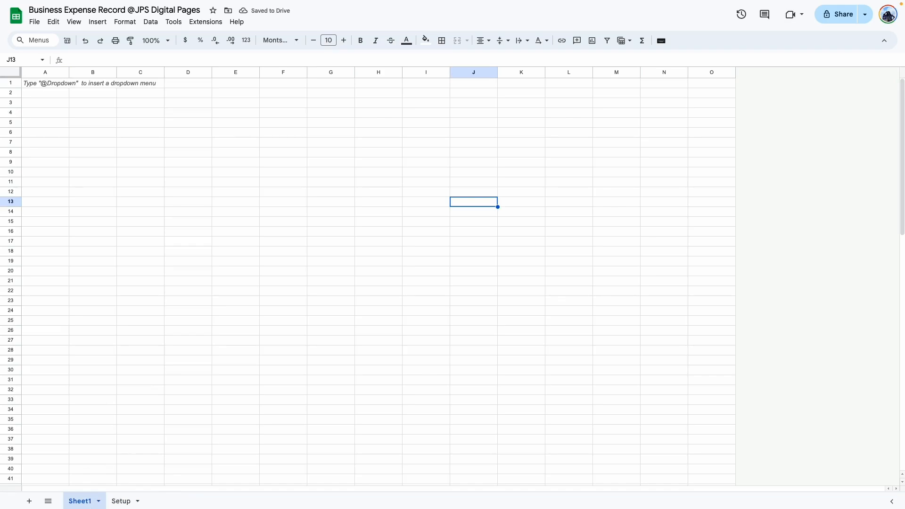
{"action": "left_click", "coordinate": [98, 500]}
{"action": "left_click", "coordinate": [87, 380]}
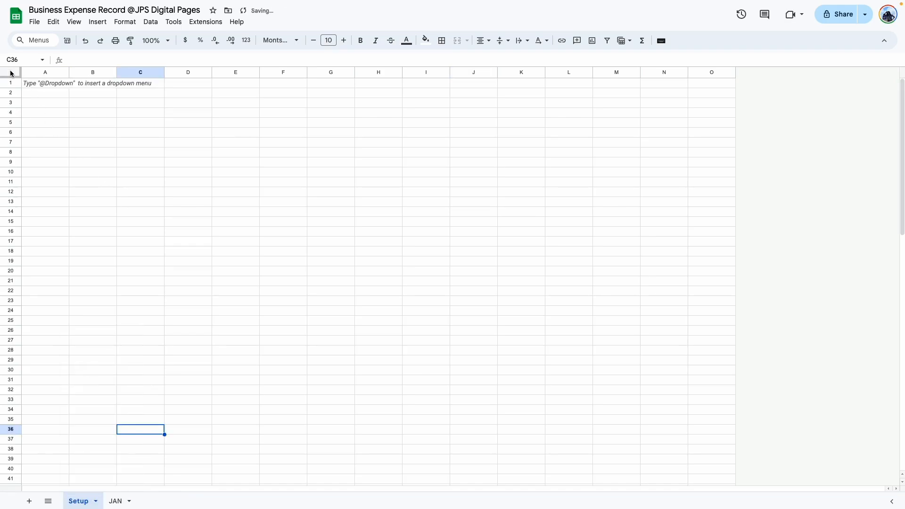
Build two bordered tables on the Setup sheet at B5:E31 and G5:J31, each with a merged light grey two-row header
{"action": "left_click", "coordinate": [10, 73]}
{"action": "left_click", "coordinate": [100, 123]}
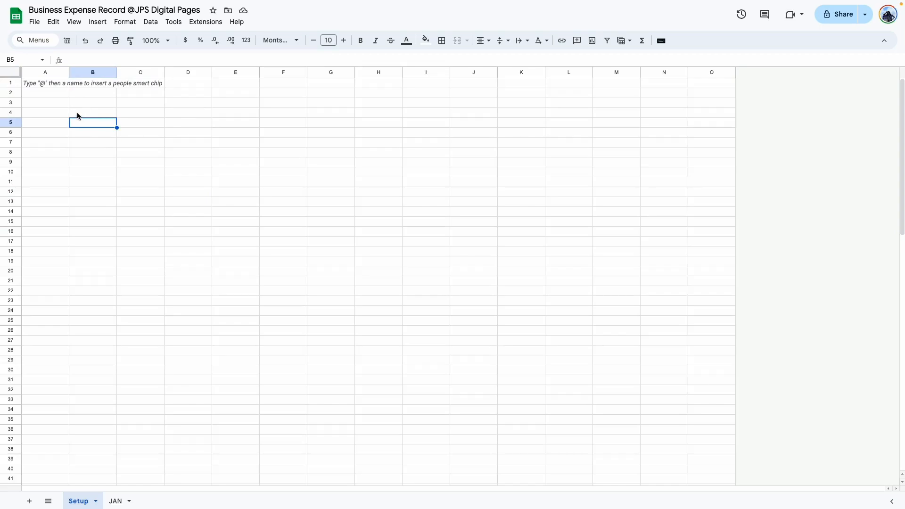
{"action": "left_click_drag", "start_coordinate": [80, 122], "coordinate": [227, 133]}
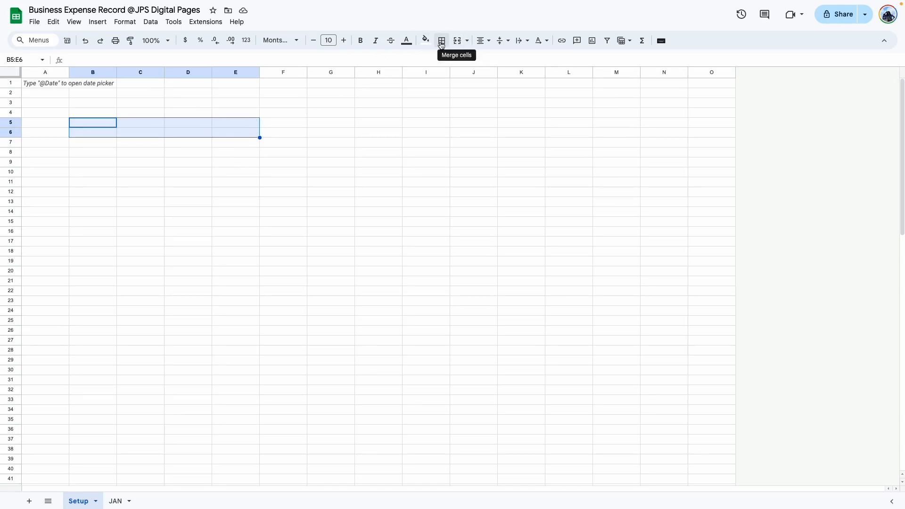
{"action": "left_click", "coordinate": [426, 41]}
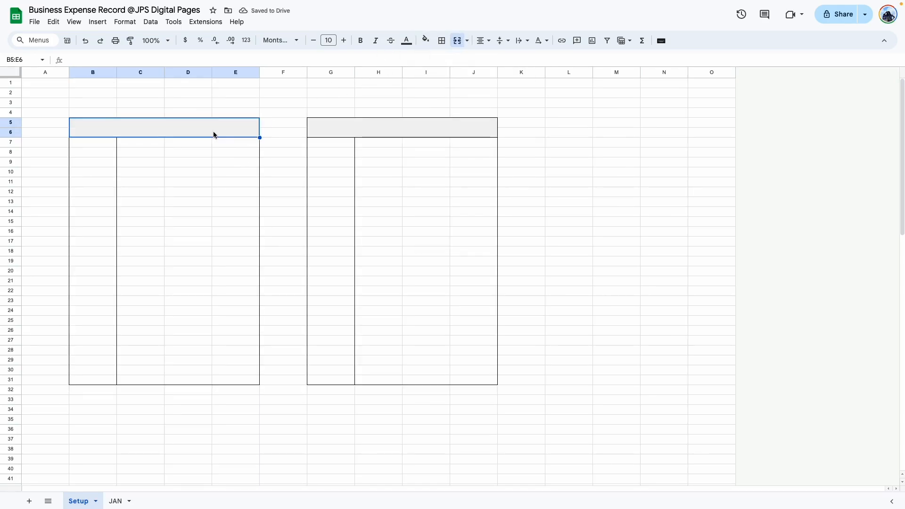
Enter the headings CATEGORY in the B5:E6 header and SUBCATEGORY in the G5:J6 header
{"action": "type", "text": "CATEGORY"}
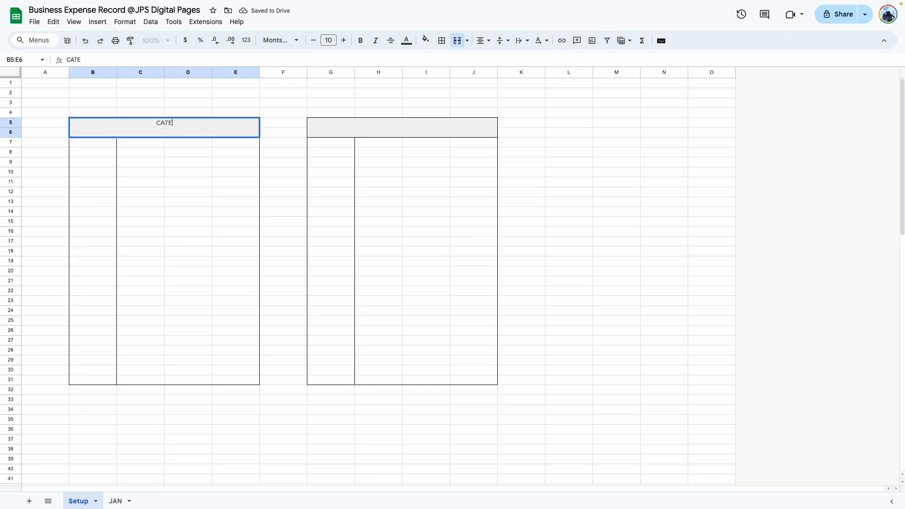
{"action": "left_click", "coordinate": [393, 127]}
{"action": "type", "text": "SUBCATEGORY"}
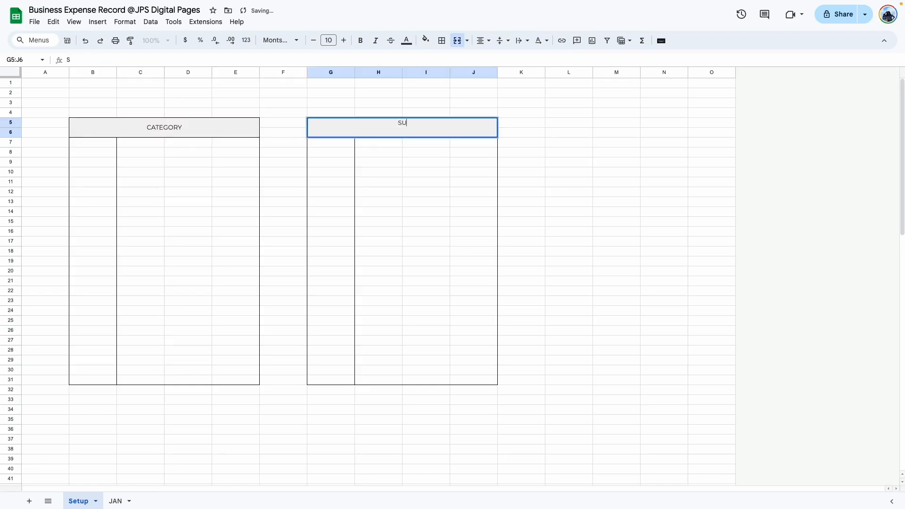
{"action": "left_click", "coordinate": [568, 251]}
Number the category rows from 1 to 25 in cells B7 to B31
{"action": "left_click", "coordinate": [101, 143]}
{"action": "type", "text": "1"}
{"action": "left_click", "coordinate": [101, 152]}
{"action": "type", "text": "2"}
{"action": "left_click", "coordinate": [169, 216]}
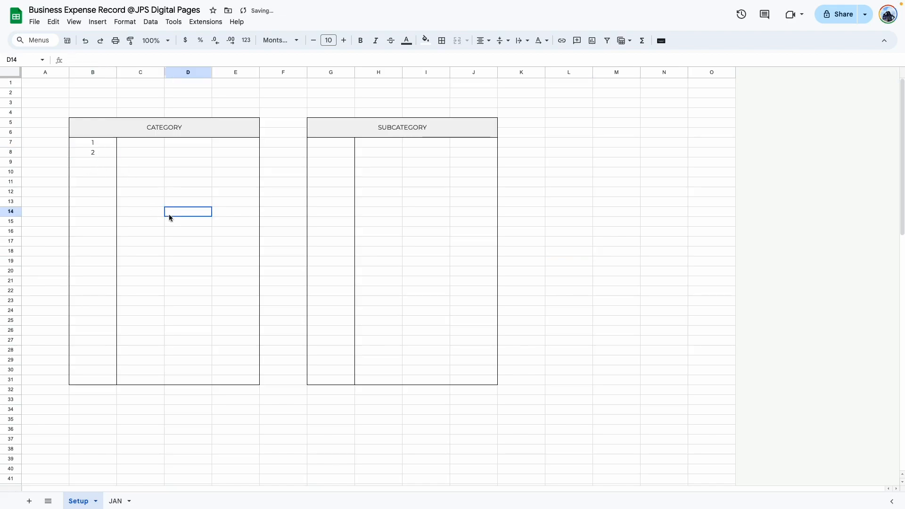
{"action": "left_click_drag", "start_coordinate": [105, 143], "coordinate": [118, 380]}
{"action": "left_click", "coordinate": [176, 445]}
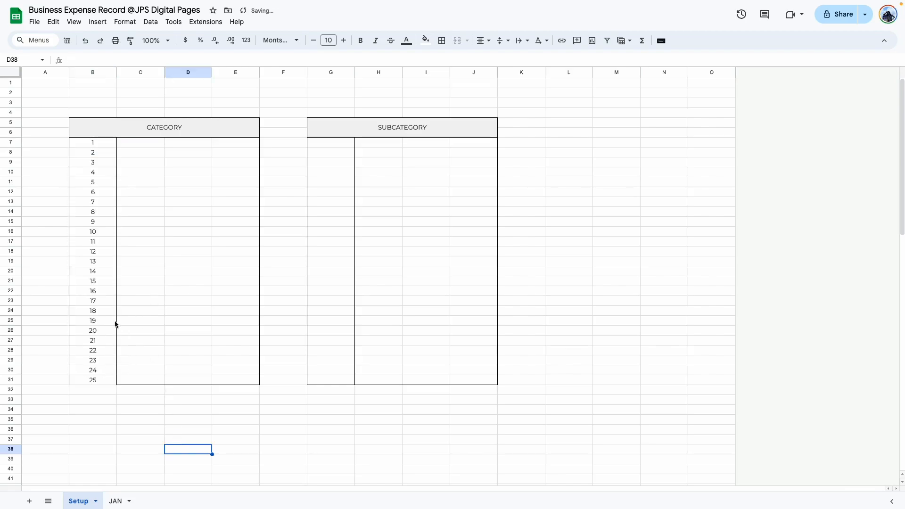
{"action": "left_click", "coordinate": [96, 381]}
{"action": "left_click", "coordinate": [135, 429]}
{"action": "left_click", "coordinate": [94, 383]}
{"action": "left_click", "coordinate": [137, 420]}
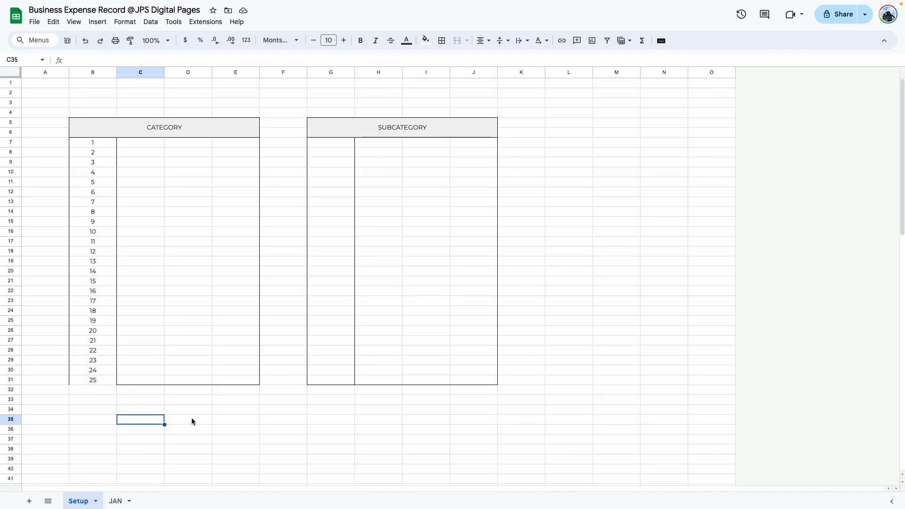
Copy the row numbers 1 to 25 from B7:B31 into the subcategory table starting at G7
{"action": "left_click_drag", "start_coordinate": [107, 145], "coordinate": [114, 383]}
{"action": "key", "text": "ctrl+c"}
{"action": "left_click", "coordinate": [324, 141]}
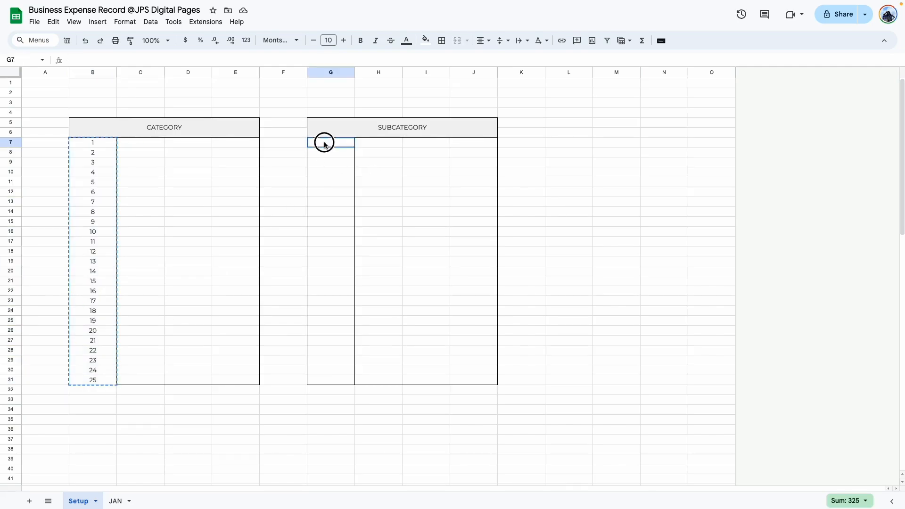
{"action": "key", "text": "ctrl+v"}
{"action": "left_click", "coordinate": [561, 343]}
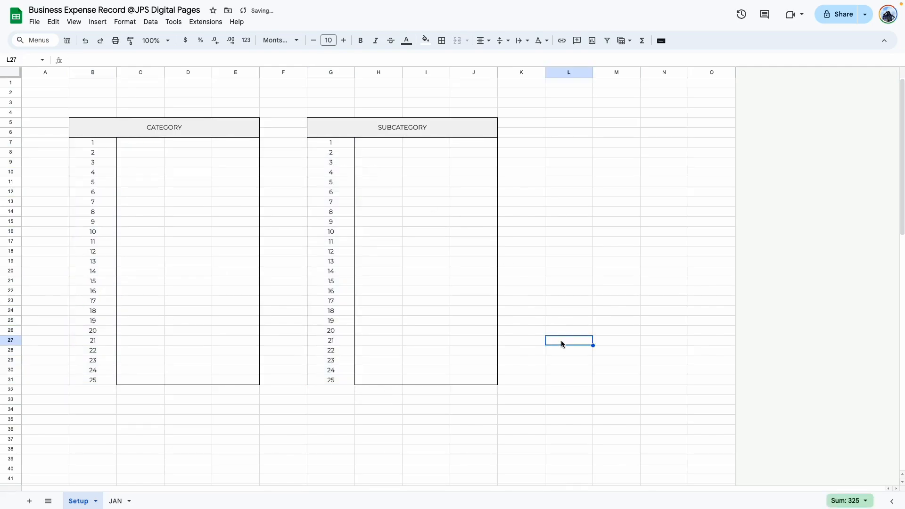
{"action": "left_click", "coordinate": [419, 439]}
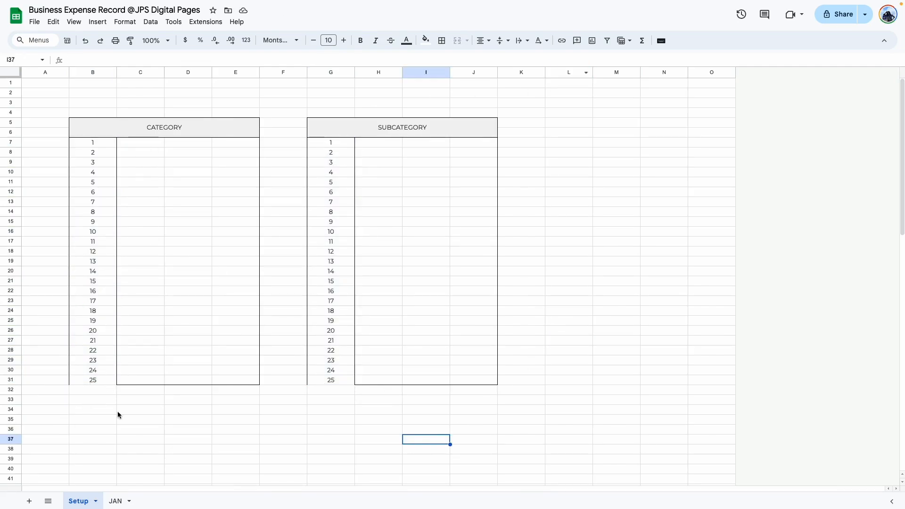
Remove the bottom border beneath row 31 in both the category and subcategory tables
{"action": "left_click", "coordinate": [86, 132]}
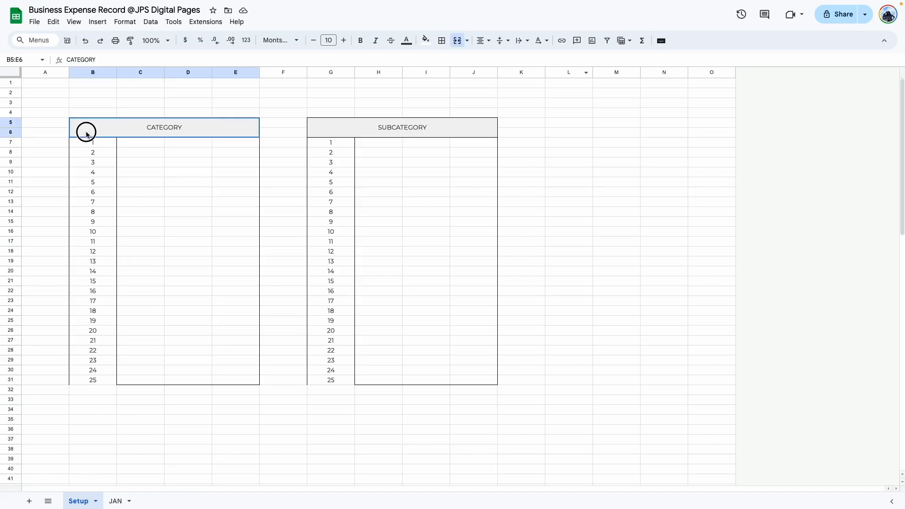
{"action": "left_click_drag", "start_coordinate": [85, 381], "coordinate": [235, 380]}
{"action": "left_click_drag", "start_coordinate": [330, 380], "coordinate": [473, 380]}
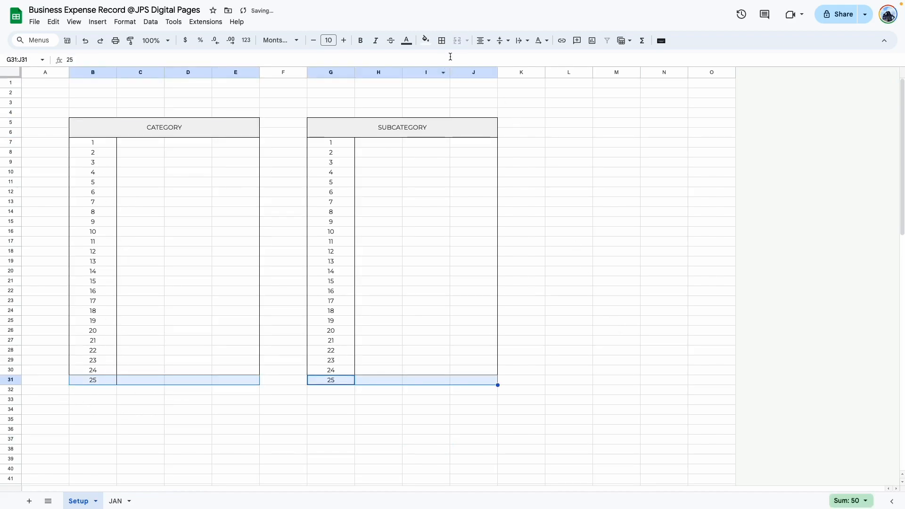
{"action": "left_click", "coordinate": [442, 41]}
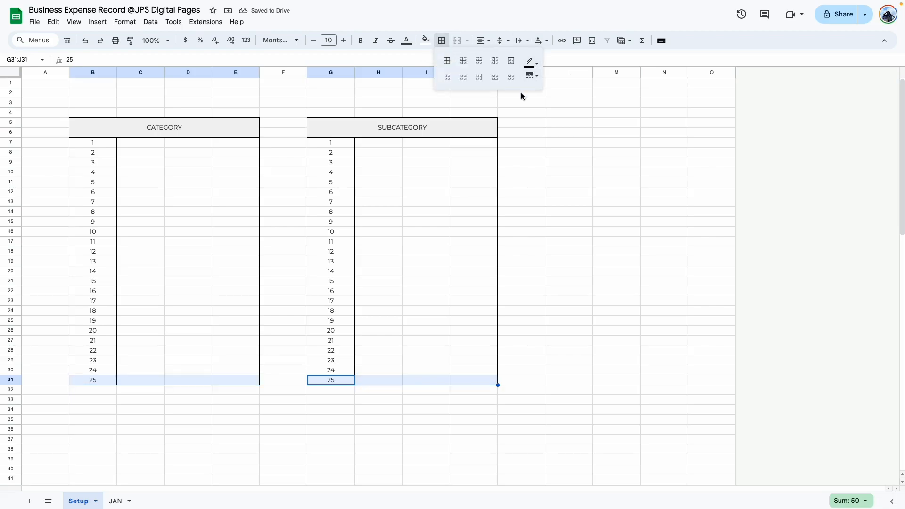
{"action": "left_click", "coordinate": [536, 69]}
{"action": "left_click", "coordinate": [598, 83]}
{"action": "left_click", "coordinate": [496, 79]}
{"action": "left_click_drag", "start_coordinate": [613, 310], "coordinate": [613, 320]}
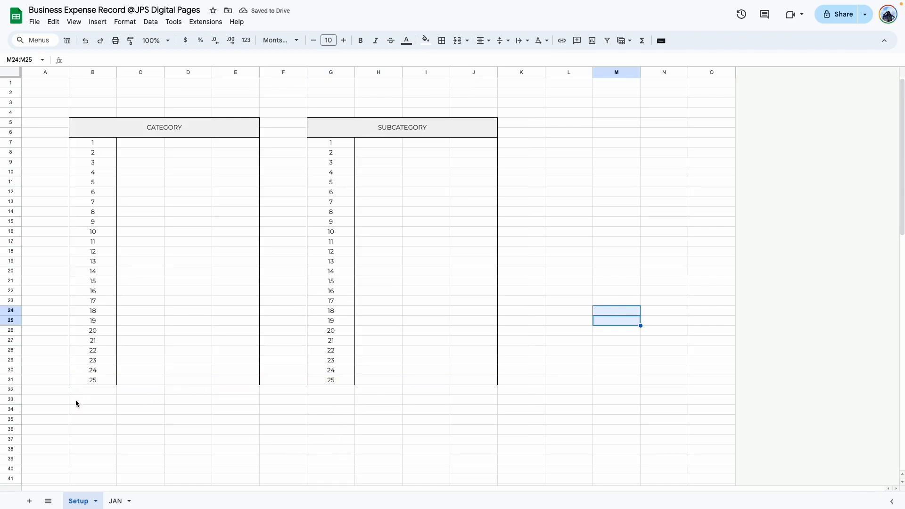
Close the category and subcategory tables with a thin dark grey top border along B32:E32 and G32:J32
{"action": "left_click_drag", "start_coordinate": [76, 389], "coordinate": [251, 389]}
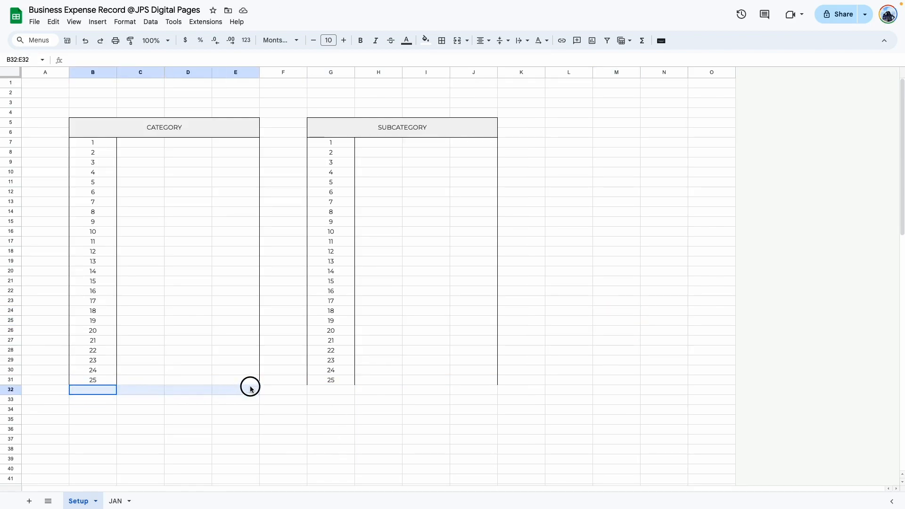
{"action": "left_click", "coordinate": [179, 427]}
{"action": "left_click_drag", "start_coordinate": [81, 389], "coordinate": [245, 396]}
{"action": "left_click_drag", "start_coordinate": [321, 391], "coordinate": [475, 389]}
{"action": "left_click", "coordinate": [443, 41]}
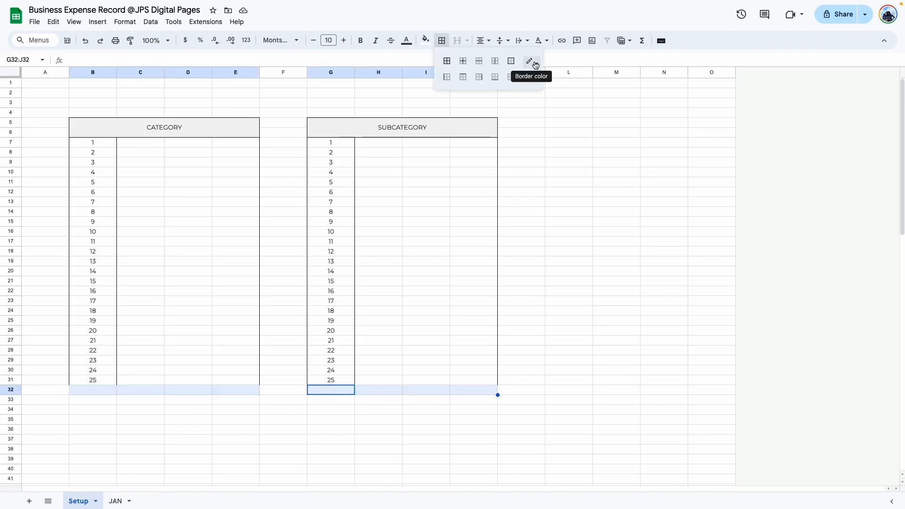
{"action": "left_click", "coordinate": [530, 61]}
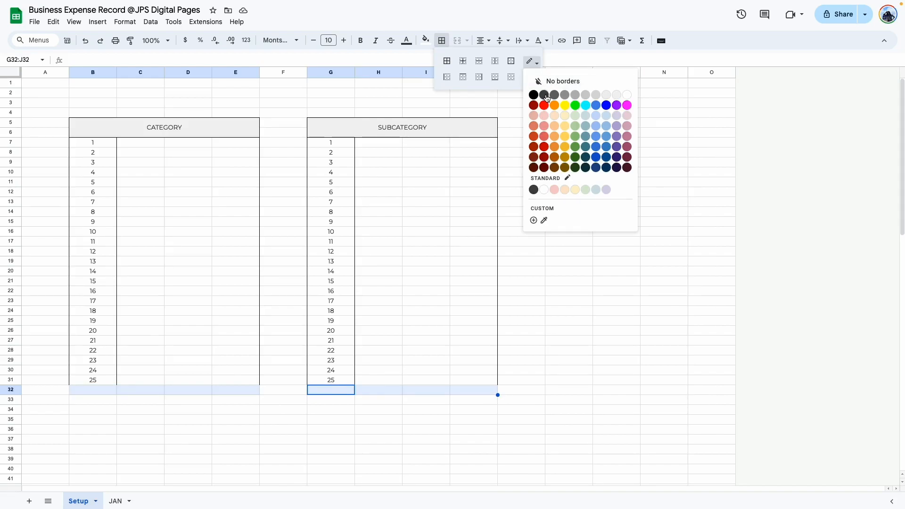
{"action": "left_click", "coordinate": [545, 95]}
{"action": "left_click", "coordinate": [532, 76]}
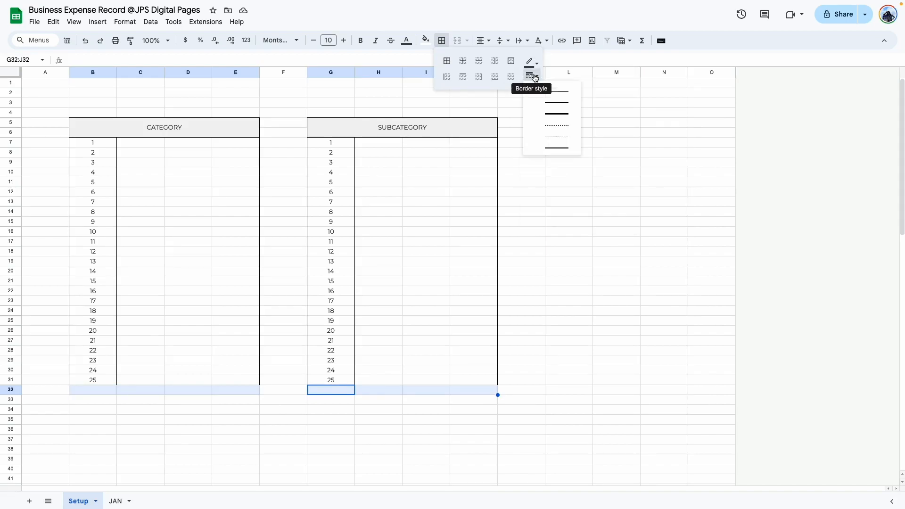
{"action": "left_click", "coordinate": [550, 93]}
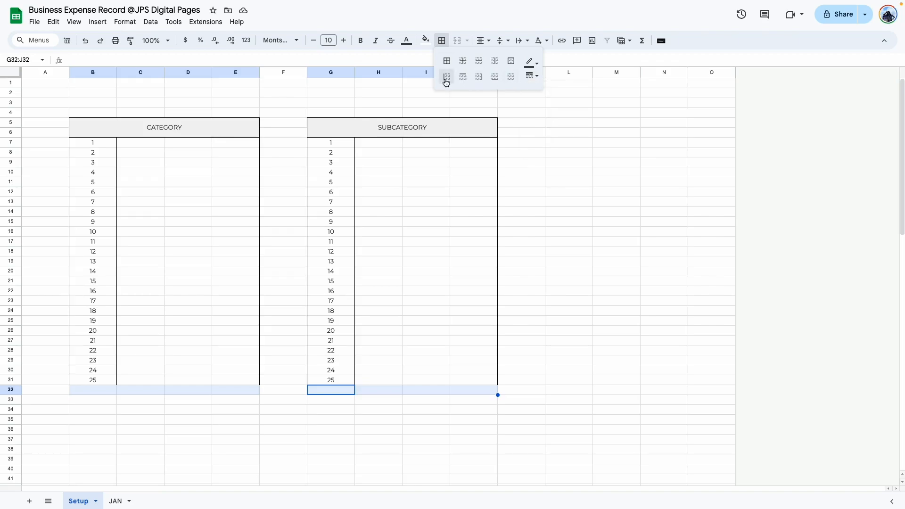
{"action": "left_click", "coordinate": [463, 81]}
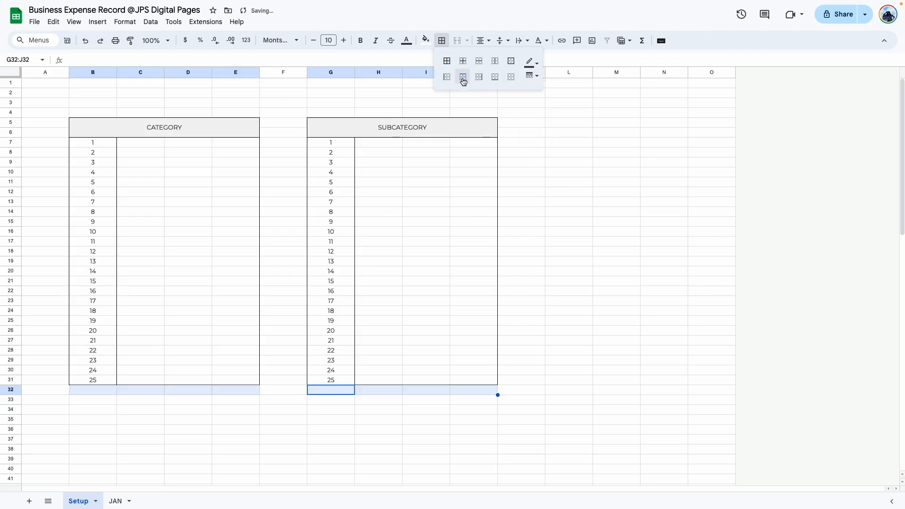
{"action": "left_click", "coordinate": [616, 241]}
{"action": "left_click", "coordinate": [140, 439]}
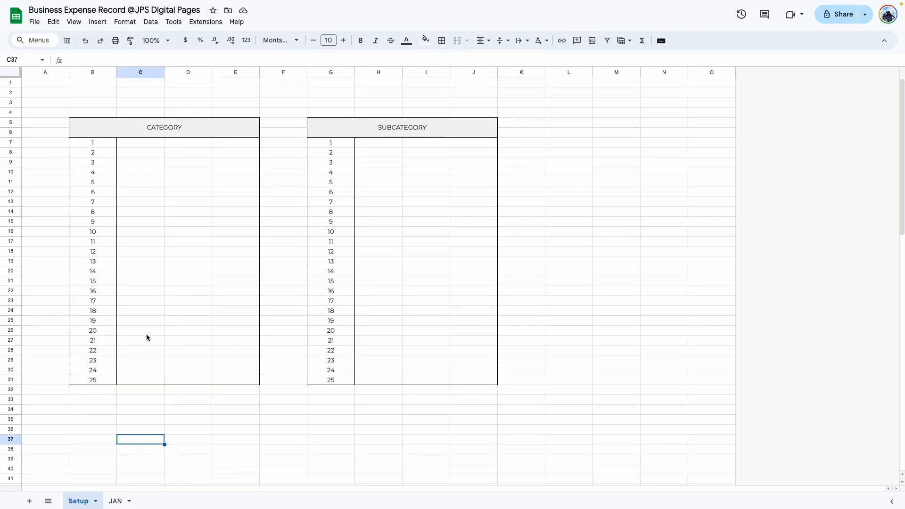
Clear the category numbers 21 to 25 and refill them by extending the number series down to row 31
{"action": "left_click_drag", "start_coordinate": [101, 379], "coordinate": [99, 338]}
{"action": "key", "text": "Delete"}
{"action": "left_click", "coordinate": [135, 448]}
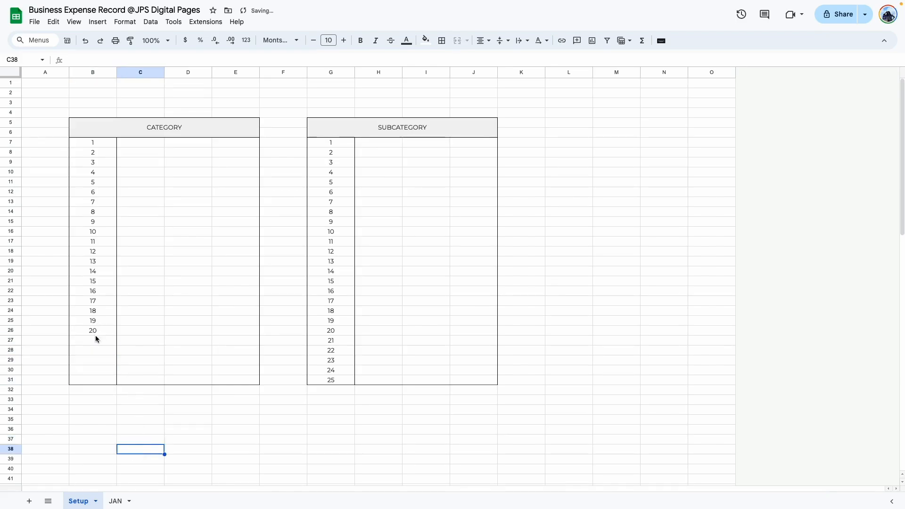
{"action": "left_click", "coordinate": [95, 334]}
{"action": "left_click_drag", "start_coordinate": [110, 322], "coordinate": [117, 382]}
{"action": "left_click", "coordinate": [140, 428]}
{"action": "left_click", "coordinate": [97, 381]}
{"action": "left_click", "coordinate": [143, 447]}
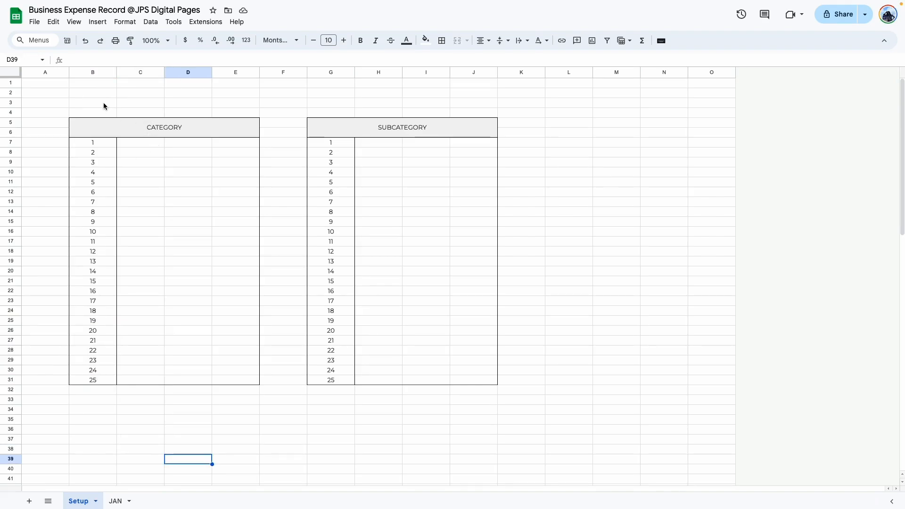
{"action": "left_click", "coordinate": [270, 420]}
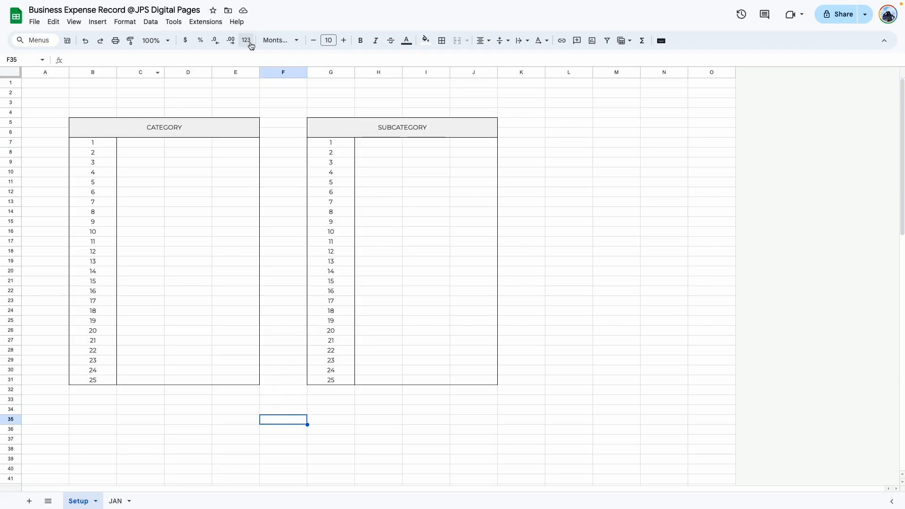
Delete columns C, D, H and I from the category and subcategory tables
{"action": "left_click", "coordinate": [129, 70]}
{"action": "left_click", "coordinate": [190, 69]}
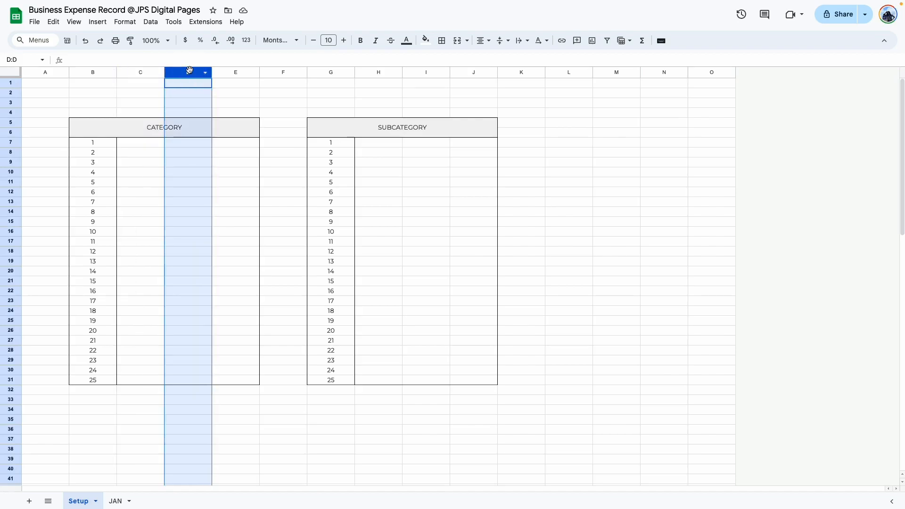
{"action": "left_click", "coordinate": [151, 72], "text": "ctrl"}
{"action": "left_click", "coordinate": [381, 72], "text": "ctrl"}
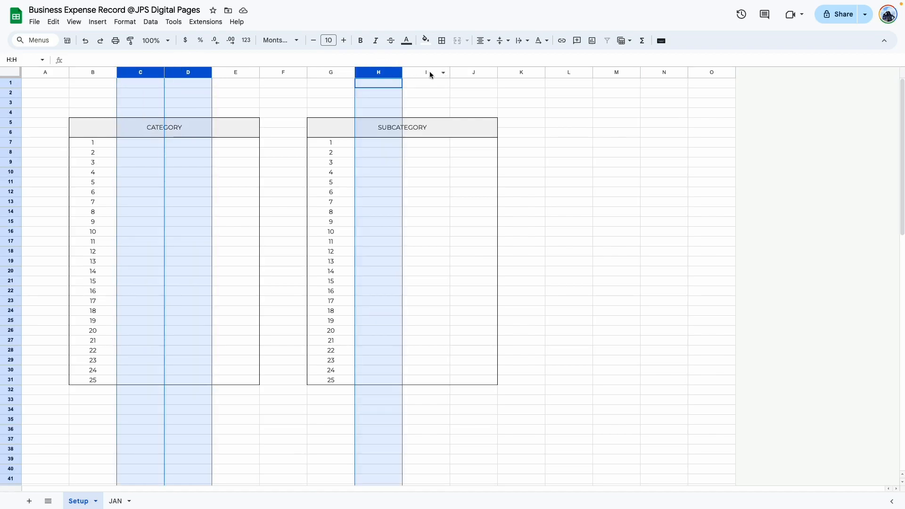
{"action": "left_click", "coordinate": [428, 72], "text": "ctrl"}
{"action": "right_click", "coordinate": [428, 71]}
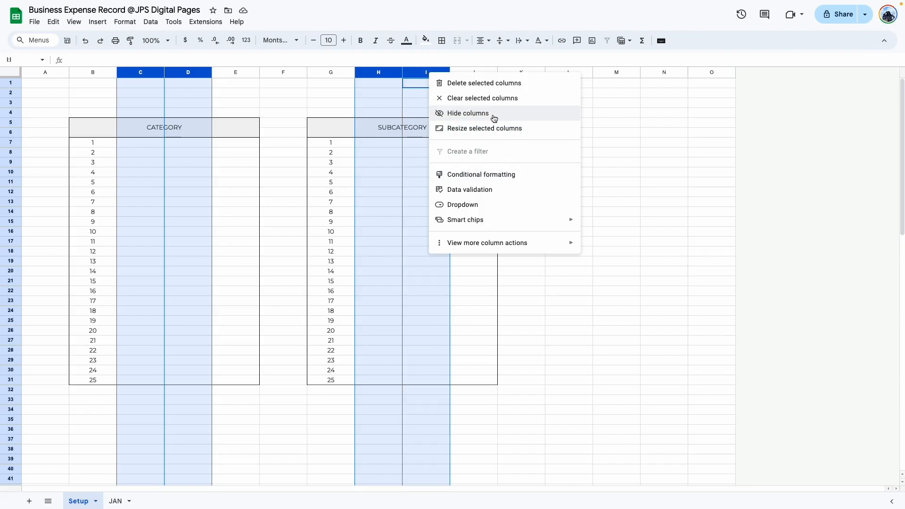
{"action": "left_click", "coordinate": [493, 84]}
Delete the empty rows from row 41 down to the end of the sheet
{"action": "scroll", "coordinate": [98, 267], "scroll_direction": "down", "scroll_amount": 5}
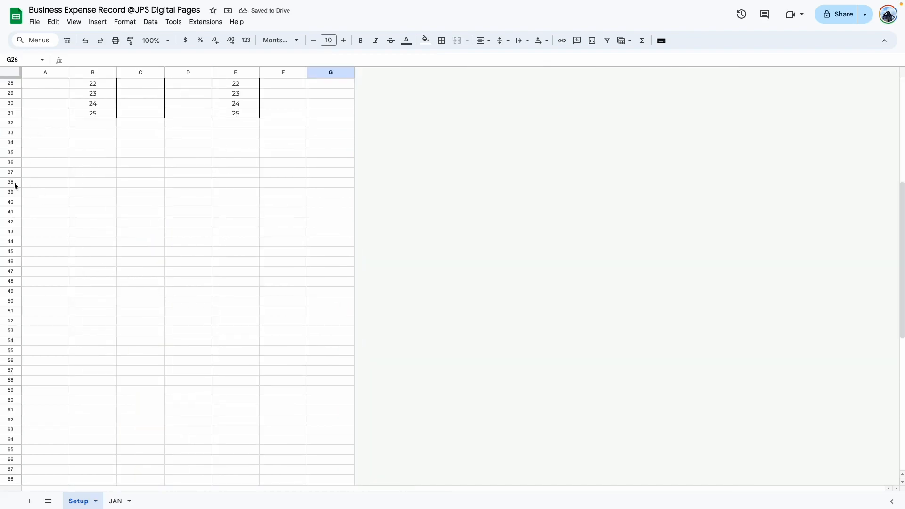
{"action": "left_click_drag", "start_coordinate": [10, 210], "coordinate": [34, 447]}
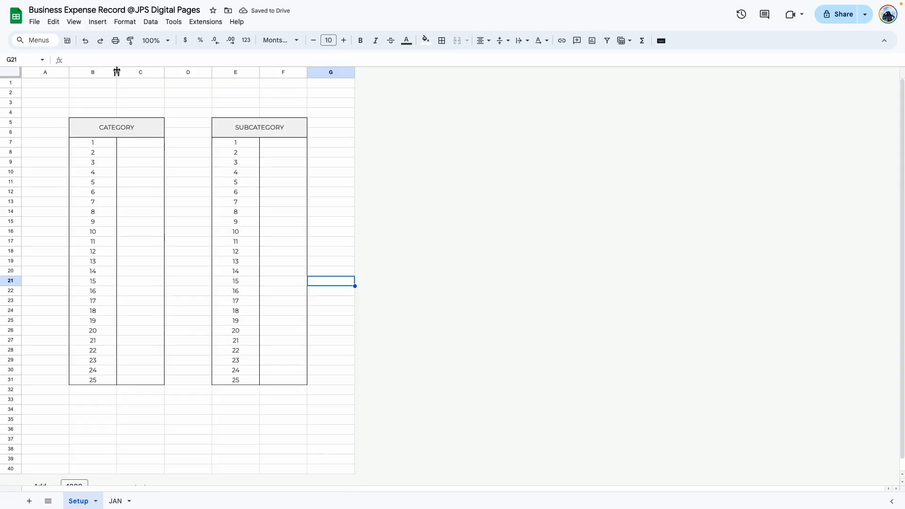
Narrow the number columns B and E equally so they just fit the row numbers
{"action": "left_click", "coordinate": [89, 73]}
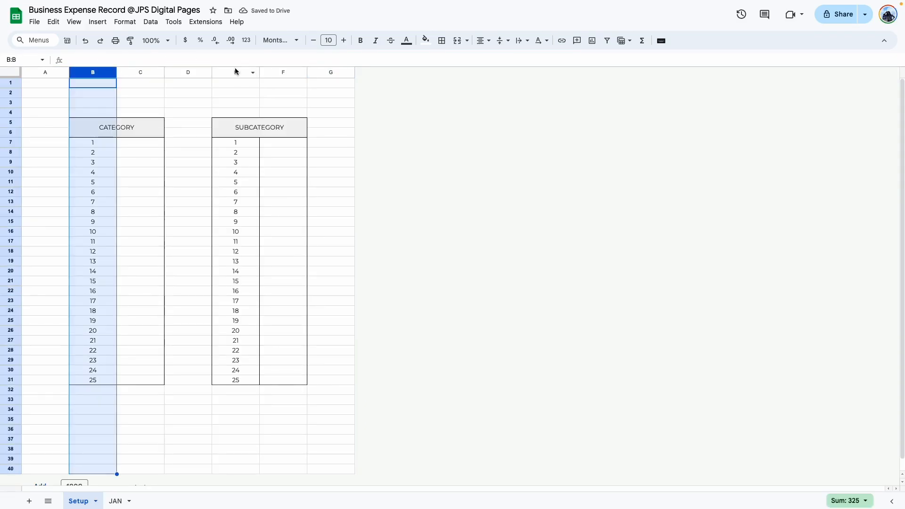
{"action": "left_click", "coordinate": [234, 71], "text": "ctrl"}
{"action": "mouse_move", "coordinate": [235, 71]}
{"action": "left_mouse_down"}
{"action": "mouse_move", "coordinate": [242, 70]}
{"action": "mouse_move", "coordinate": [230, 72]}
{"action": "left_mouse_up"}
{"action": "left_click", "coordinate": [271, 162]}
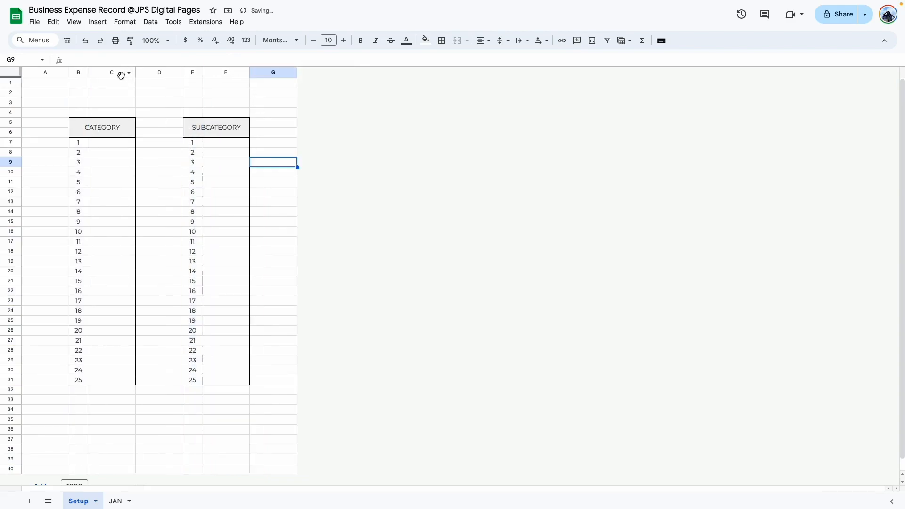
Widen the entry columns C and F equally to about two and a half times their width
{"action": "left_click", "coordinate": [93, 73]}
{"action": "left_click", "coordinate": [216, 72], "text": "ctrl"}
{"action": "left_click_drag", "start_coordinate": [250, 72], "coordinate": [301, 80]}
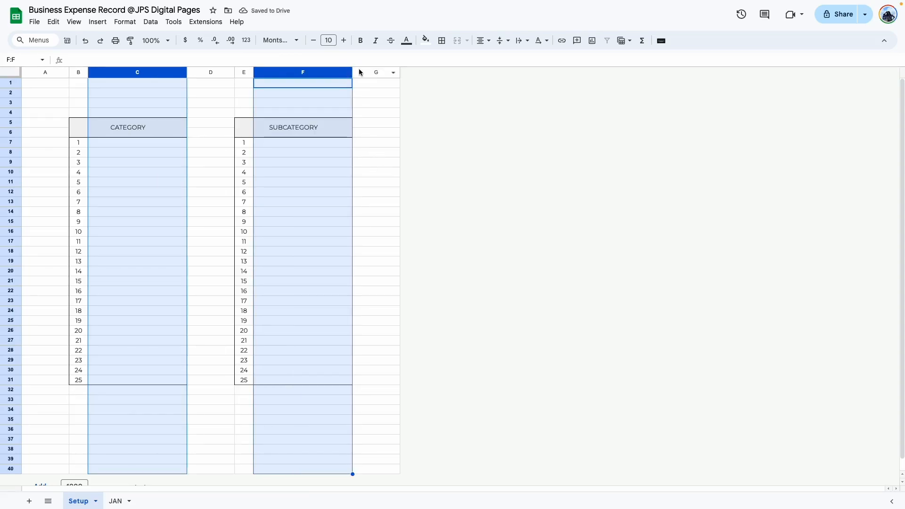
{"action": "left_click_drag", "start_coordinate": [353, 71], "coordinate": [369, 71]}
{"action": "left_click", "coordinate": [406, 202]}
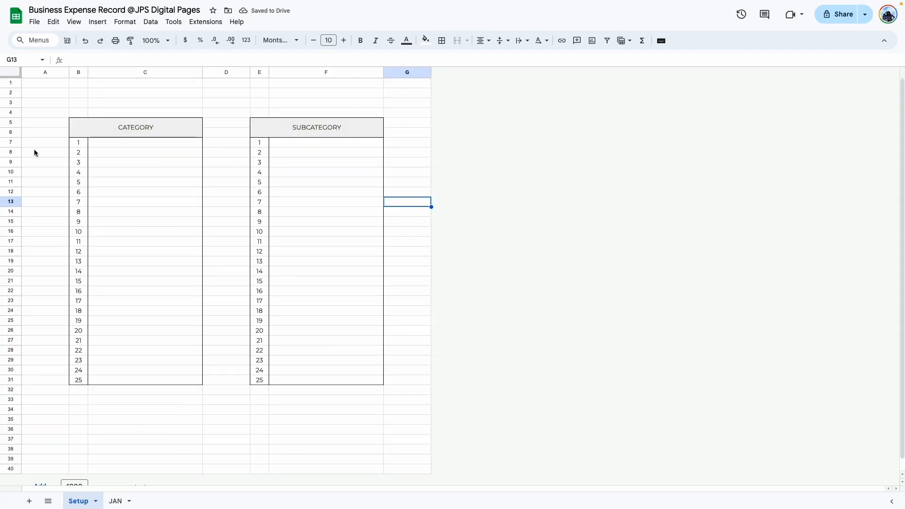
Set the height of rows 7 to 31 to 30 pixels
{"action": "left_click_drag", "start_coordinate": [15, 143], "coordinate": [11, 382]}
{"action": "right_click", "coordinate": [10, 162]}
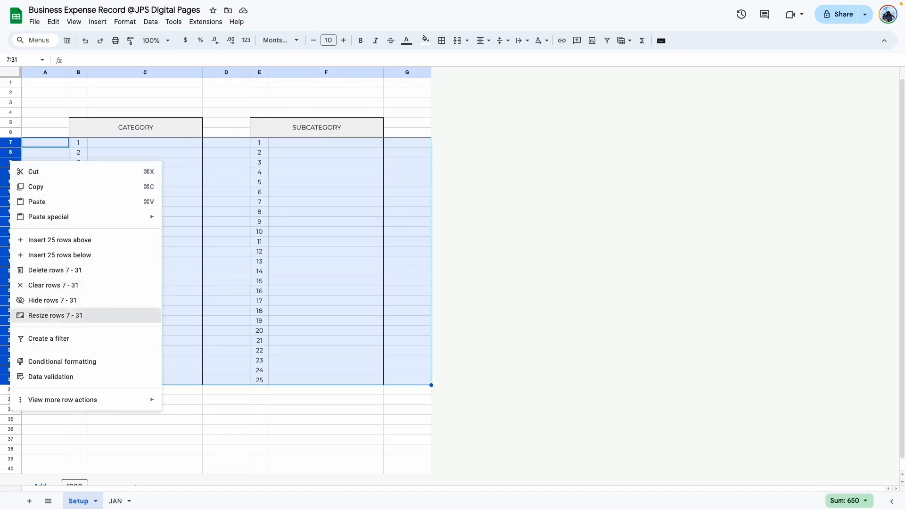
{"action": "left_click", "coordinate": [53, 315]}
{"action": "double_click", "coordinate": [429, 248]}
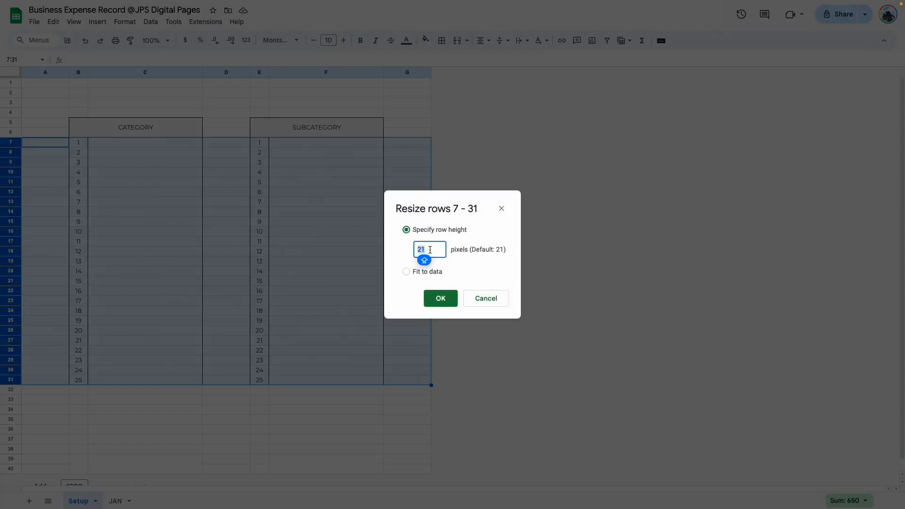
{"action": "type", "text": "30"}
{"action": "key", "text": "Return"}
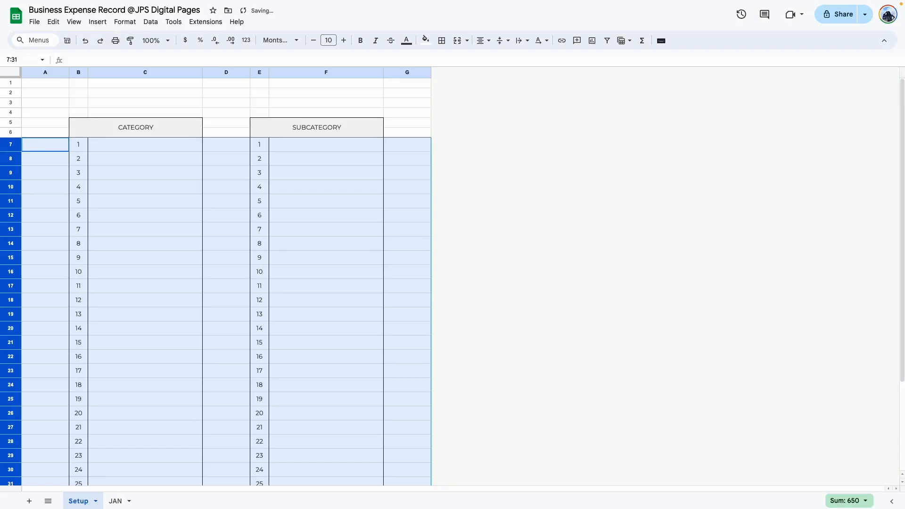
{"action": "left_click", "coordinate": [409, 257]}
{"action": "scroll", "coordinate": [324, 257], "scroll_direction": "down", "scroll_amount": 3}
{"action": "scroll", "coordinate": [323, 257], "scroll_direction": "up", "scroll_amount": 3}
{"action": "scroll", "coordinate": [323, 257], "scroll_direction": "down", "scroll_amount": 3}
{"action": "scroll", "coordinate": [324, 257], "scroll_direction": "up", "scroll_amount": 3}
{"action": "scroll", "coordinate": [324, 258], "scroll_direction": "down", "scroll_amount": 3}
{"action": "scroll", "coordinate": [324, 258], "scroll_direction": "up", "scroll_amount": 3}
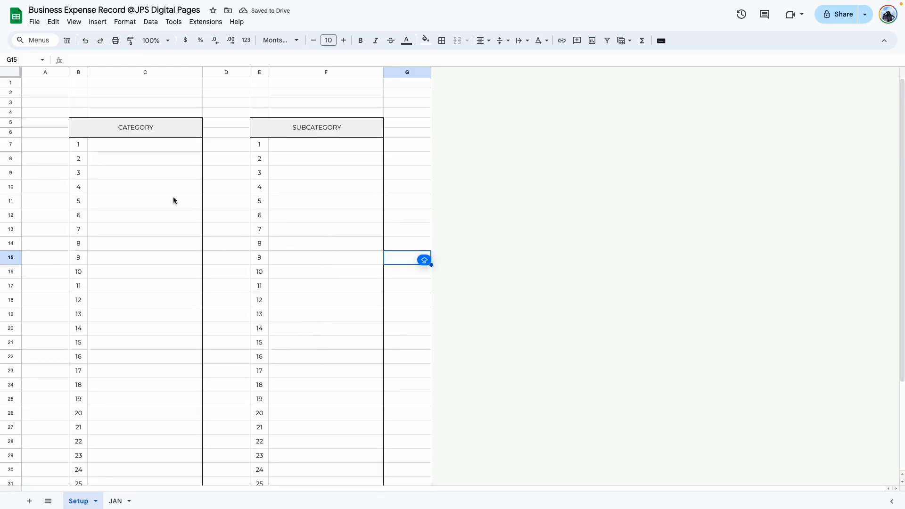
Delete the empty rows 1 to 3 above the tables
{"action": "left_click_drag", "start_coordinate": [15, 84], "coordinate": [16, 102]}
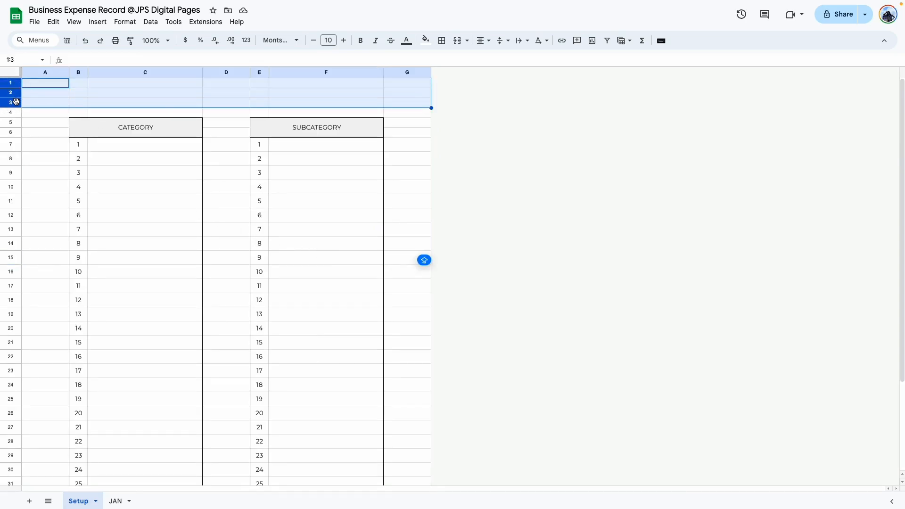
{"action": "right_click", "coordinate": [16, 101]}
{"action": "left_click", "coordinate": [84, 210]}
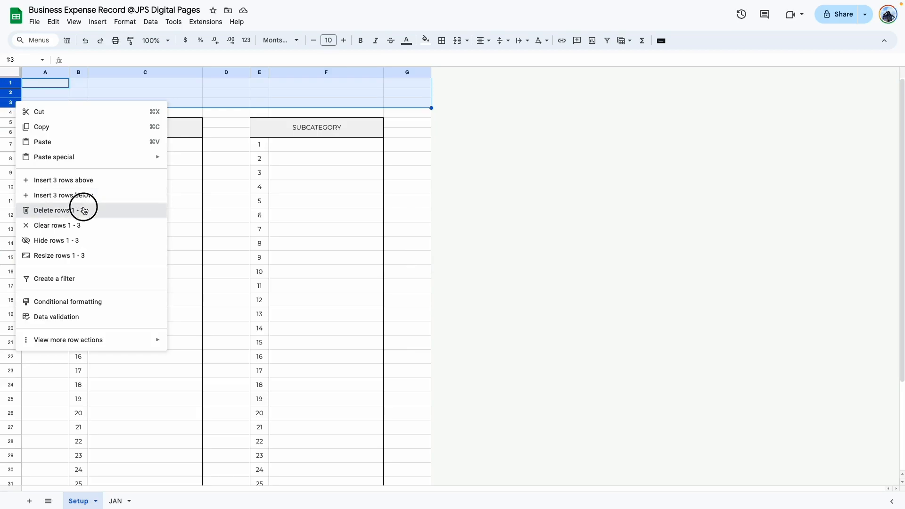
Set the width of the spacer columns A, D and G to 40 pixels
{"action": "left_click", "coordinate": [39, 72]}
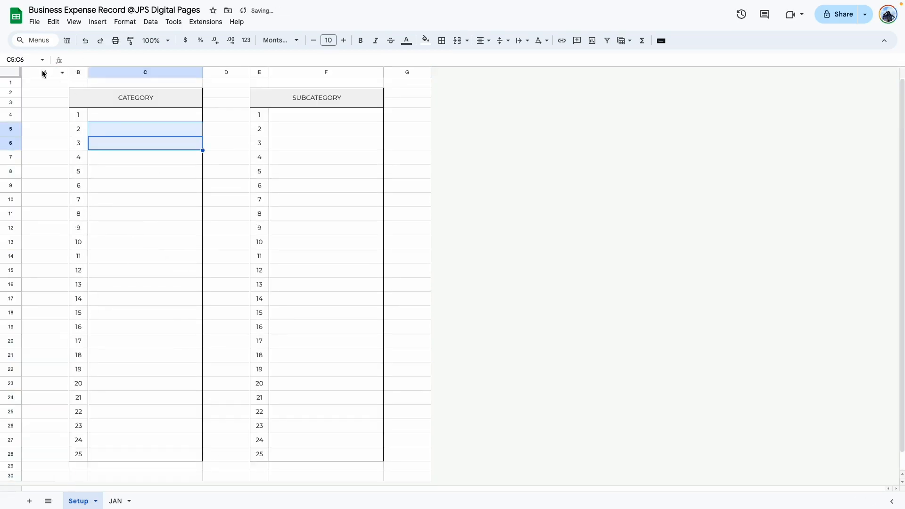
{"action": "left_click", "coordinate": [43, 72]}
{"action": "left_click", "coordinate": [227, 71], "text": "ctrl"}
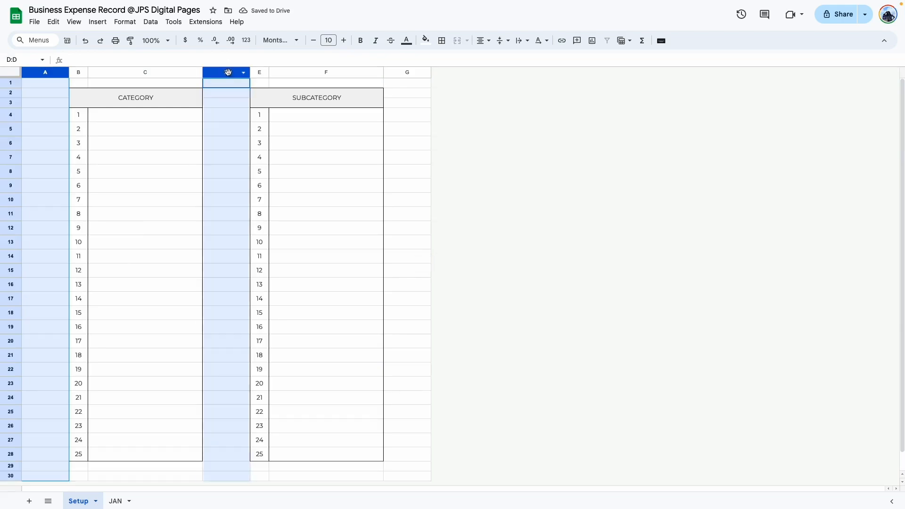
{"action": "left_click", "coordinate": [388, 72], "text": "ctrl"}
{"action": "right_click", "coordinate": [388, 72]}
{"action": "left_click", "coordinate": [443, 127]}
{"action": "type", "text": "40"}
{"action": "key", "text": "Return"}
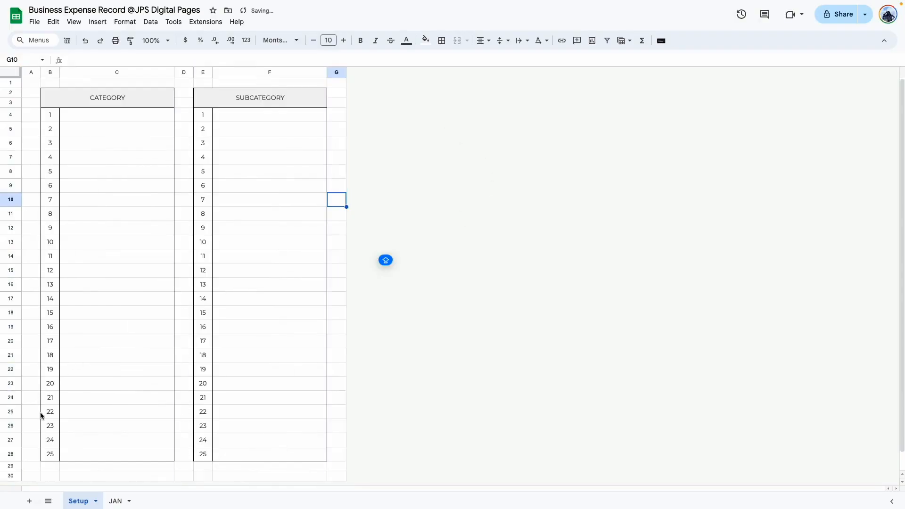
Delete the empty row 30 beneath the tables
{"action": "left_click", "coordinate": [14, 475]}
{"action": "right_click", "coordinate": [14, 476]}
{"action": "left_click", "coordinate": [62, 336]}
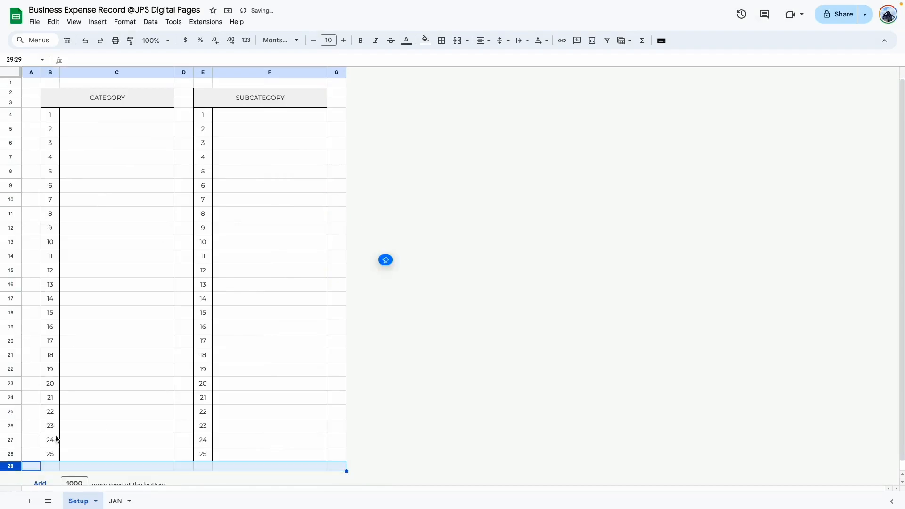
Increase the height of the spacer rows 1 and 29 to match the width of the spacer columns
{"action": "left_click", "coordinate": [15, 85], "text": "shift"}
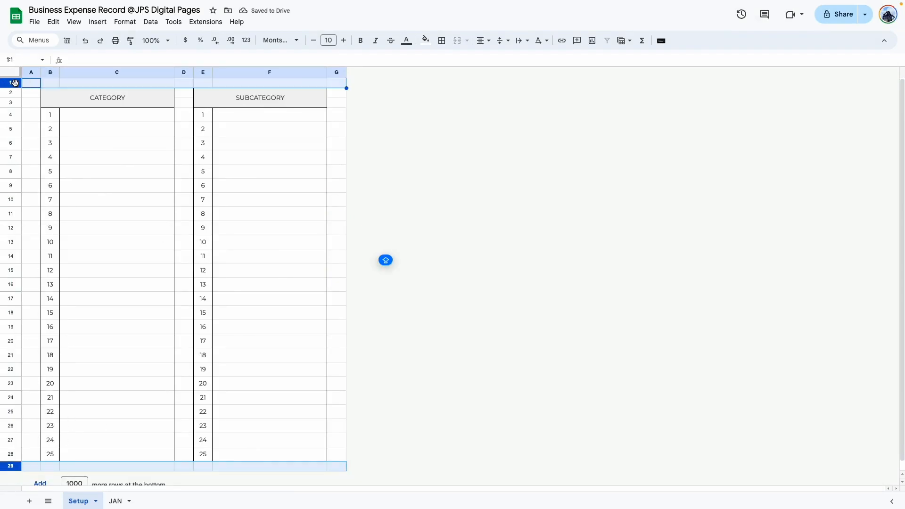
{"action": "right_click", "coordinate": [14, 83]}
{"action": "left_click", "coordinate": [85, 185]}
{"action": "left_click", "coordinate": [438, 298]}
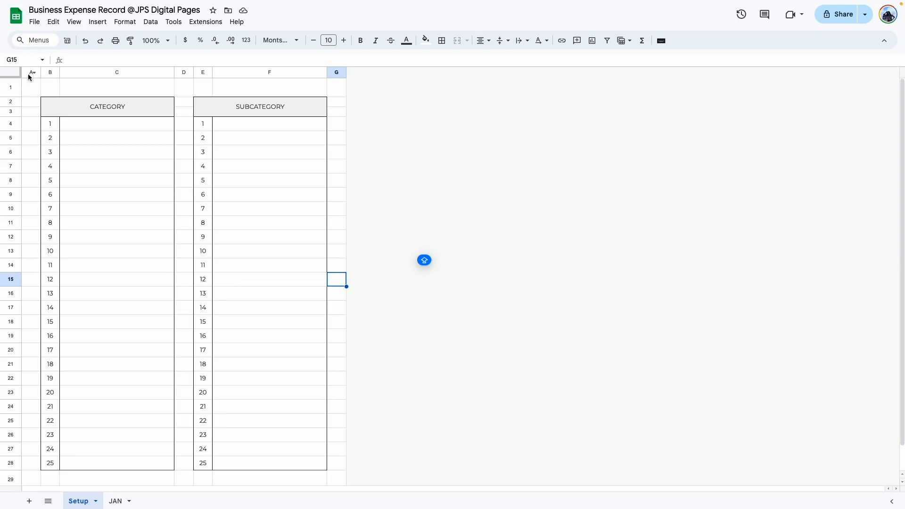
Hide the gridlines on the Setup sheet
{"action": "left_click", "coordinate": [74, 23]}
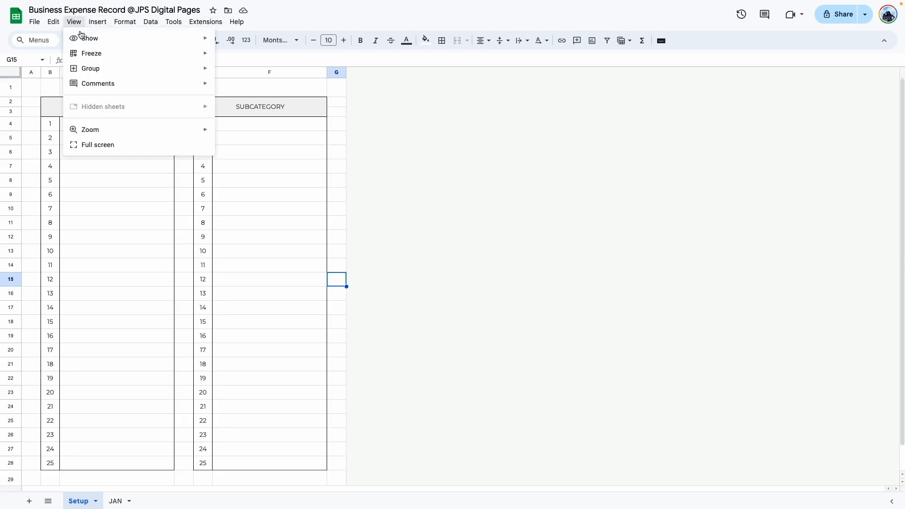
{"action": "mouse_move", "coordinate": [182, 40]}
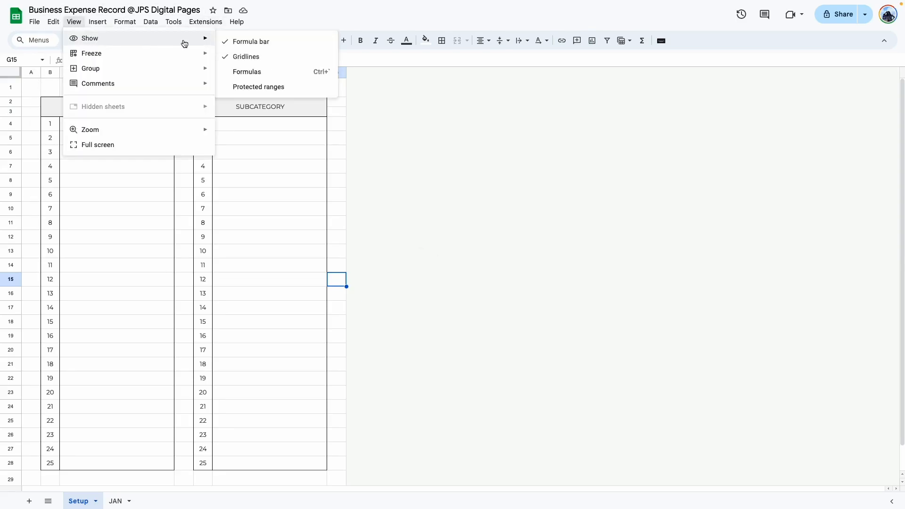
{"action": "left_click", "coordinate": [227, 57]}
{"action": "left_click", "coordinate": [430, 178]}
{"action": "left_click", "coordinate": [382, 367]}
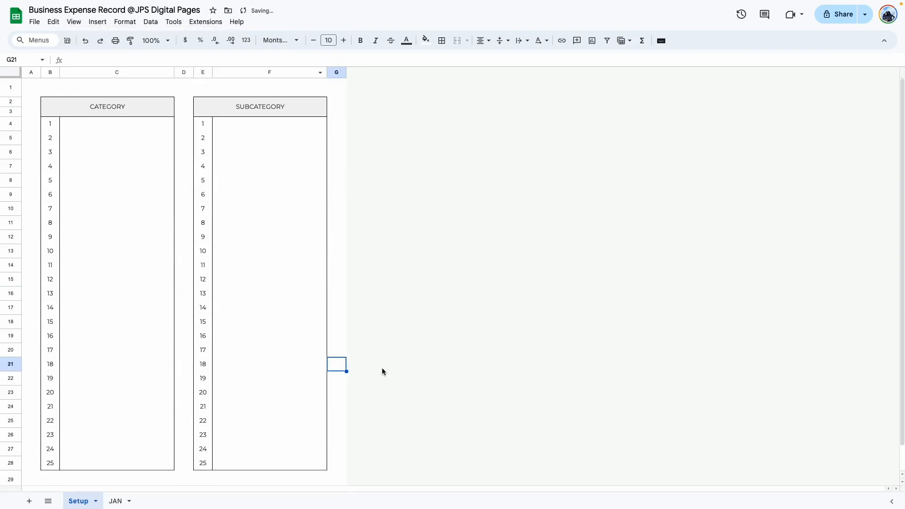
{"action": "left_click", "coordinate": [52, 124]}
{"action": "left_click", "coordinate": [101, 165]}
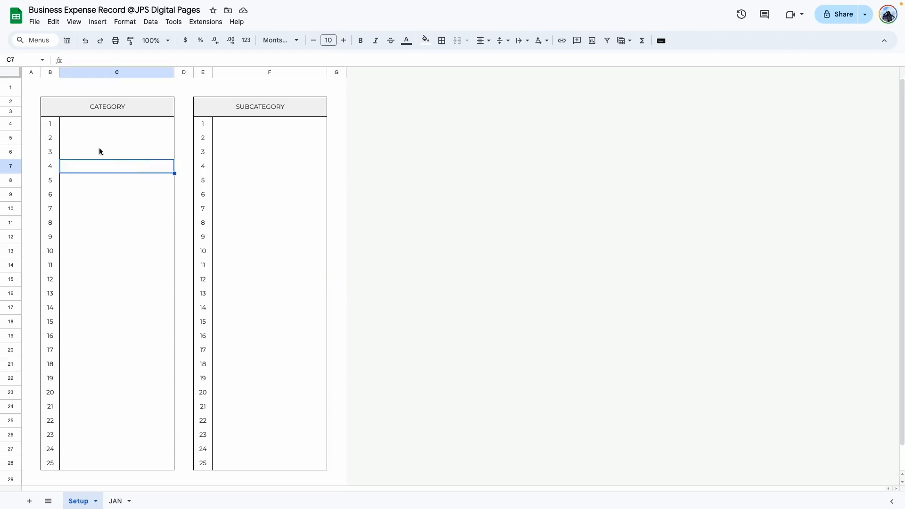
Add grey horizontal borders between the numbered rows of both the category and subcategory tables
{"action": "left_click", "coordinate": [51, 124]}
{"action": "left_click_drag", "start_coordinate": [52, 124], "coordinate": [132, 462]}
{"action": "left_click_drag", "start_coordinate": [202, 122], "coordinate": [280, 463]}
{"action": "left_click", "coordinate": [440, 42]}
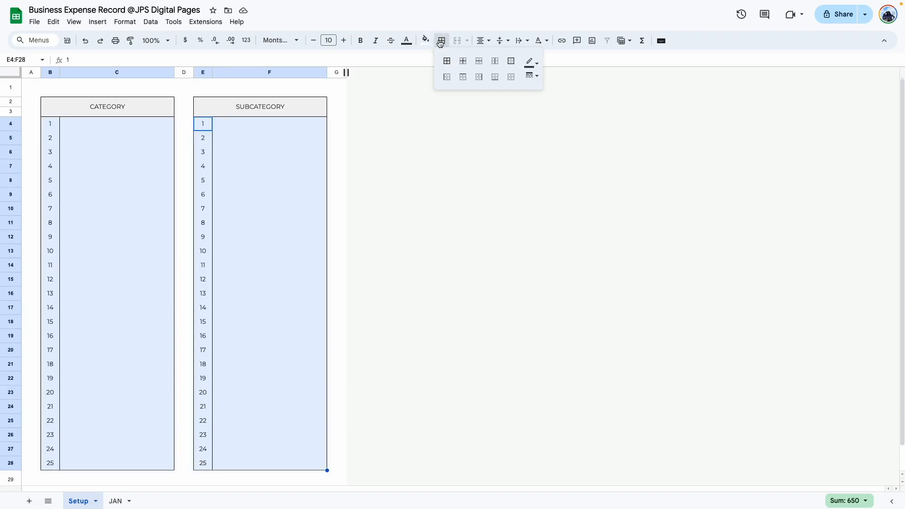
{"action": "left_click", "coordinate": [531, 64]}
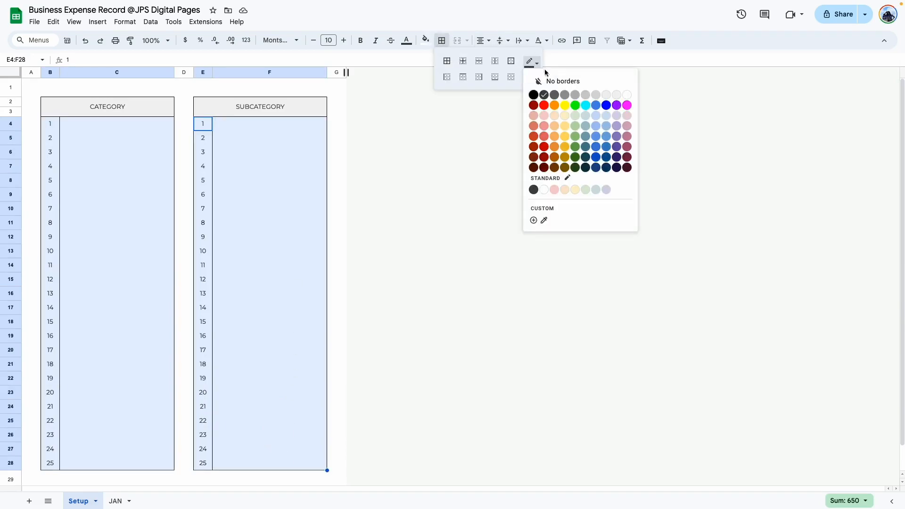
{"action": "left_click", "coordinate": [564, 96]}
{"action": "left_click", "coordinate": [532, 76]}
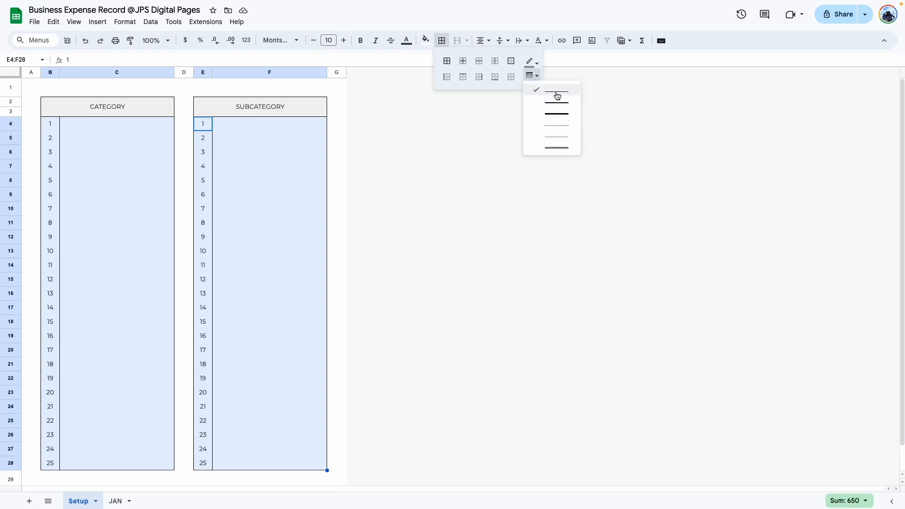
{"action": "left_click", "coordinate": [559, 136]}
{"action": "left_click", "coordinate": [480, 65]}
Change the inner horizontal borders of both tables to the dotted line style
{"action": "left_click", "coordinate": [538, 76]}
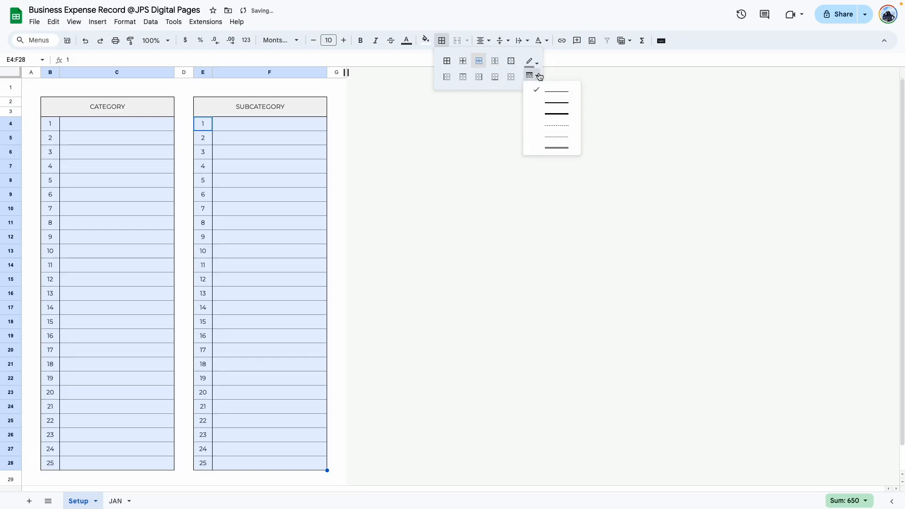
{"action": "left_click", "coordinate": [568, 136]}
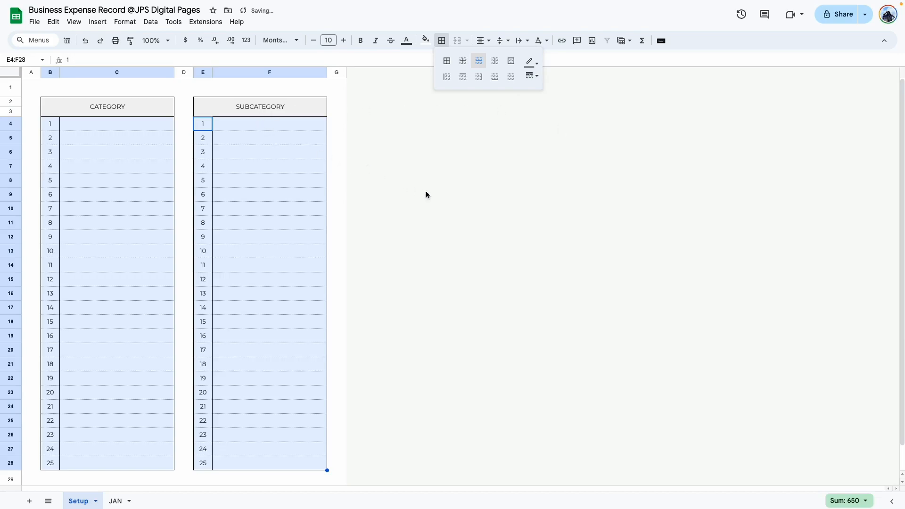
{"action": "left_click", "coordinate": [425, 194]}
Open the fill colour choices for the merged CATEGORY header
{"action": "left_click", "coordinate": [137, 111]}
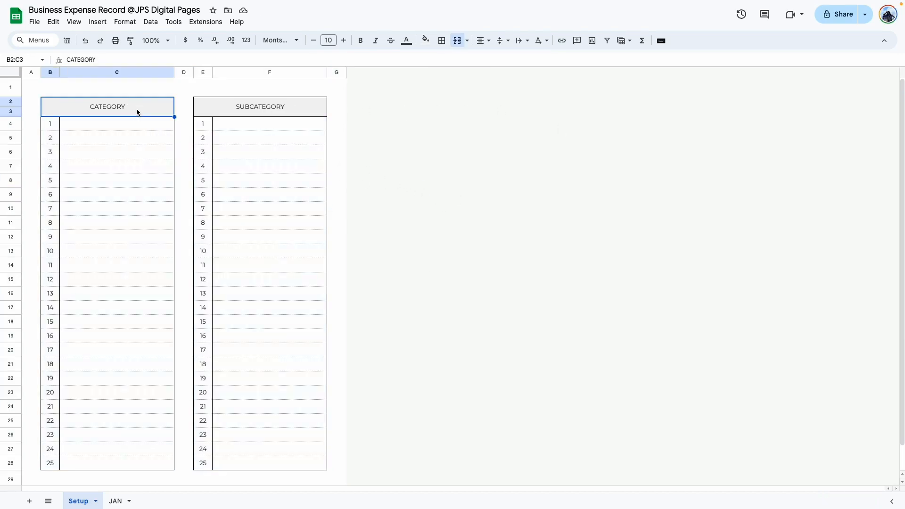
{"action": "left_click", "coordinate": [425, 40]}
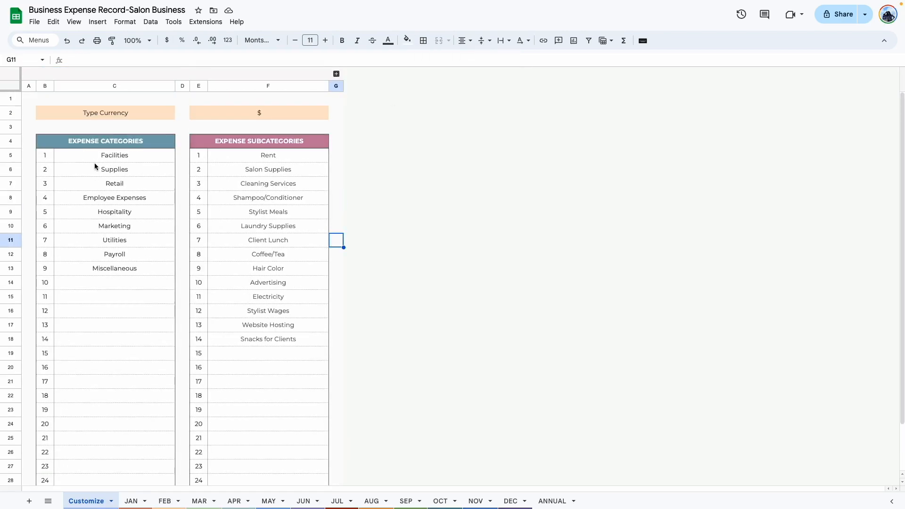
Examine the Type Currency row and its symbol cell on the Customize sheet of the Salon Business expense record
{"action": "left_click_drag", "start_coordinate": [92, 114], "coordinate": [278, 114]}
{"action": "left_click", "coordinate": [337, 197]}
{"action": "left_click_drag", "start_coordinate": [124, 112], "coordinate": [218, 112]}
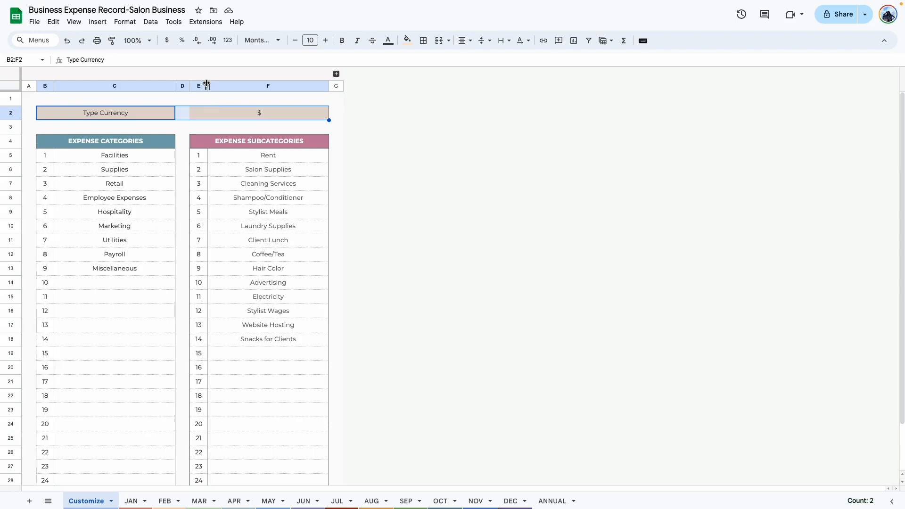
{"action": "left_click", "coordinate": [261, 112]}
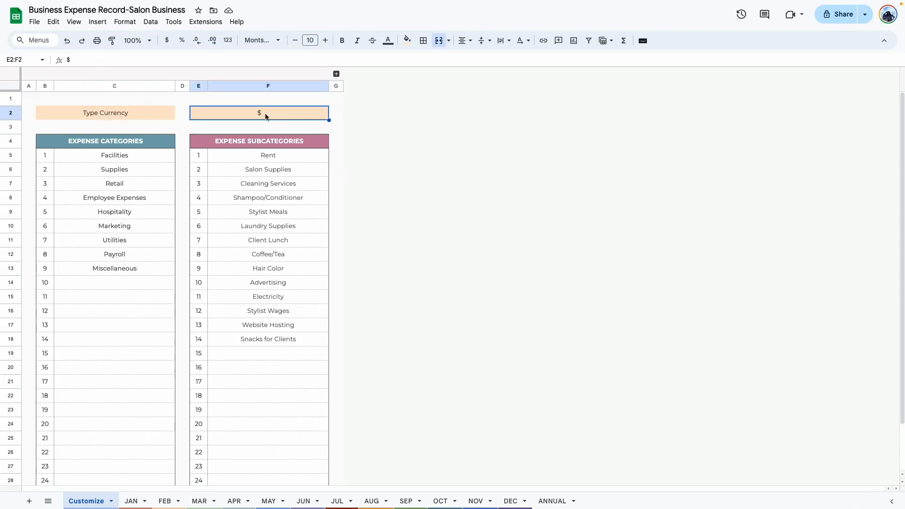
{"action": "left_click", "coordinate": [402, 196]}
{"action": "left_click", "coordinate": [287, 116]}
{"action": "left_click", "coordinate": [170, 115], "text": "shift"}
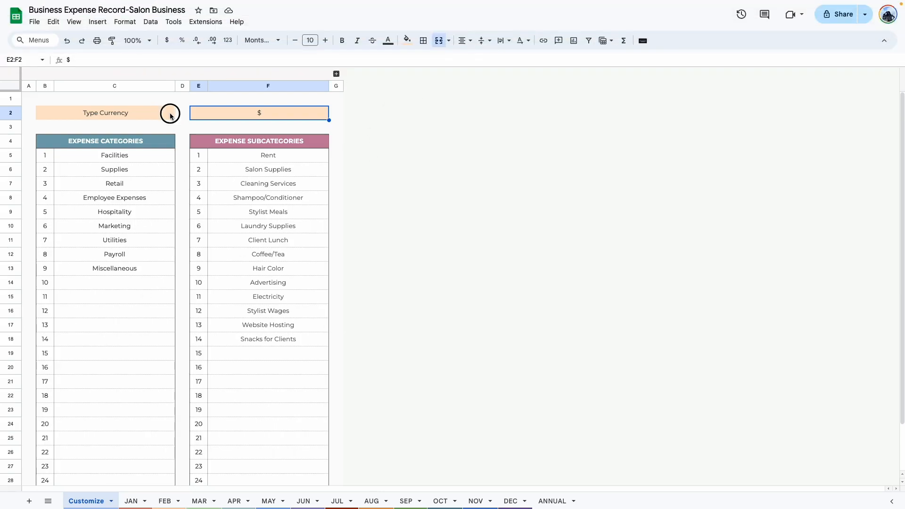
{"action": "left_click", "coordinate": [569, 213]}
{"action": "scroll", "coordinate": [285, 284], "scroll_direction": "down", "scroll_amount": 2}
{"action": "scroll", "coordinate": [141, 195], "scroll_direction": "up", "scroll_amount": 2}
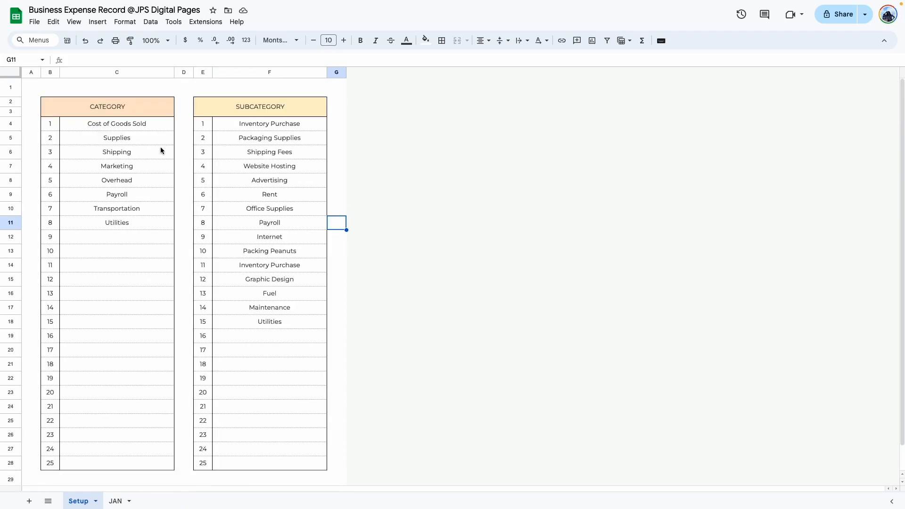
Review the category and subcategory entries on the Setup sheet and the transaction table on the Salon Business example's JAN sheet
{"action": "left_click_drag", "start_coordinate": [117, 124], "coordinate": [122, 225]}
{"action": "left_click_drag", "start_coordinate": [295, 124], "coordinate": [292, 325]}
{"action": "left_click", "coordinate": [419, 339]}
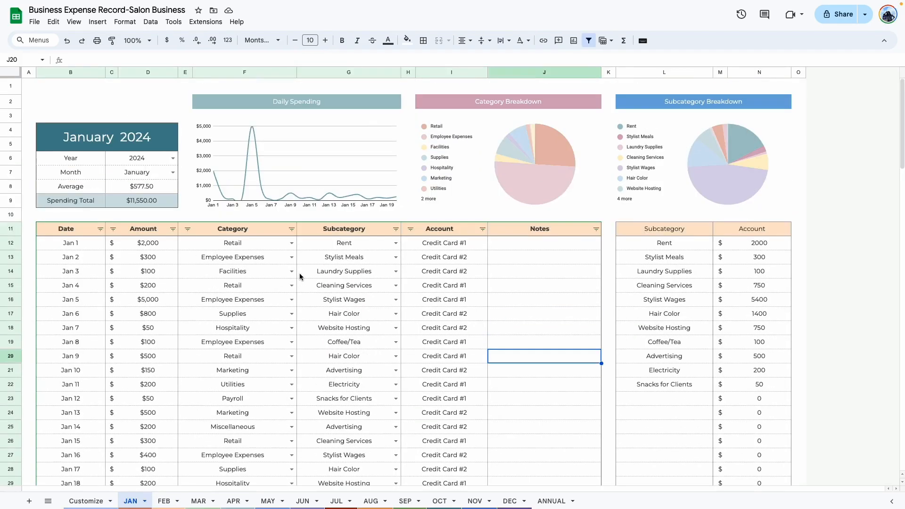
{"action": "left_click_drag", "start_coordinate": [66, 228], "coordinate": [569, 481]}
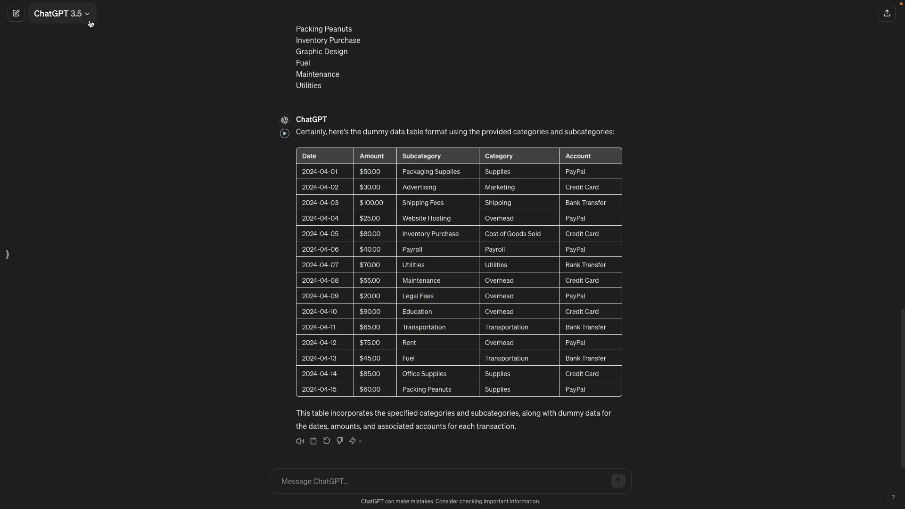
Copy the dummy expense table from ChatGPT and paste it into the JAN sheet starting at cell B9
{"action": "left_click_drag", "start_coordinate": [303, 155], "coordinate": [585, 389]}
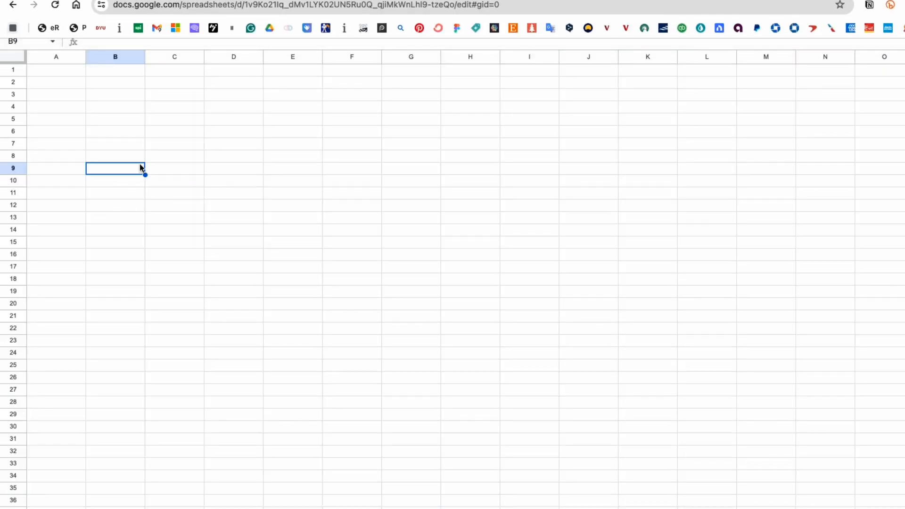
{"action": "type", "text": "Date\tAmount\tSubcategory\tCategory\tAccount 2024-04-01\t$50.00\tPackaging Supplies\tSupplies\tPayPal 2024-04-02\t$30.00\tAdvertising\tMarketing\tCredit Card 2024-04-03\t$100.00\tShipping Fees\tShipping\tBank Transfer 2024-04-04\t$25.00\tWebsite Hosting\tOverhead\tPayPal 2024-04-05\t$80.00\tInventory Purchase\tCost of Goods Sold\tCredit Card 2024-04-06\t$40.00\tPayroll\tPayroll\tPayPal 2024-04-07\t$70.00\tUtilities\tUtilities\tBank Transfer 2024-04-08\t$55.00\tMaintenance\tOverhead\tCredit Card 2024-04-09\t$20.00\tLegal Fees\tOverhead\tPayPal 2024-04-10\t$90.00\tEducation\tOverhead\tCredit Card 2024-04-11\t$65.00\tTransportation\tTransportation\tBank Transfer 2024-04-12\t$75.00\tRent\tOverhead\tPayPal 2024-04-13\t$45.00\tFuel\tTransportation\tBank Transfer 2024-04-14\t$85.00\tOffice Supplies\tSupplies\tCredit Card 2024-04-15\t$60.00\tPacking Peanuts\tSupplies\tPayPal"}
{"action": "left_click", "coordinate": [442, 206]}
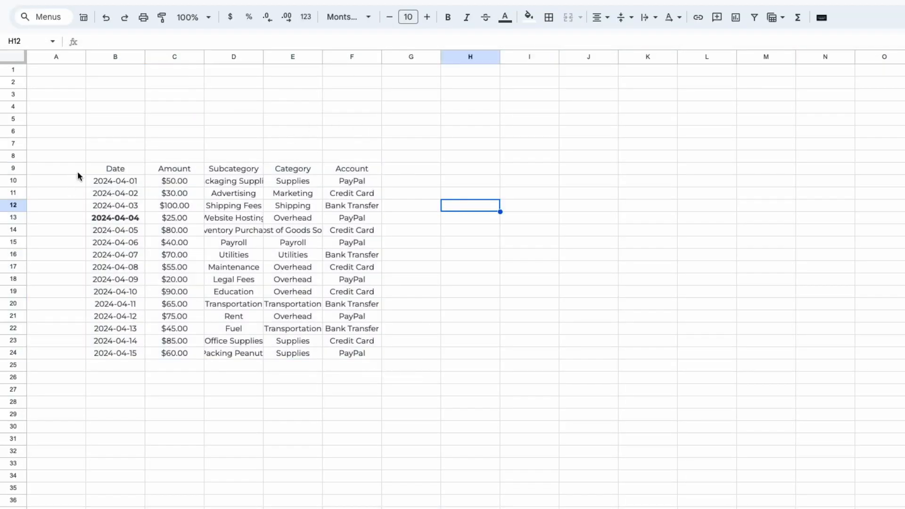
Move the pasted expense table down so its header row starts at cell B13, and select columns B to F
{"action": "left_click_drag", "start_coordinate": [124, 173], "coordinate": [363, 358]}
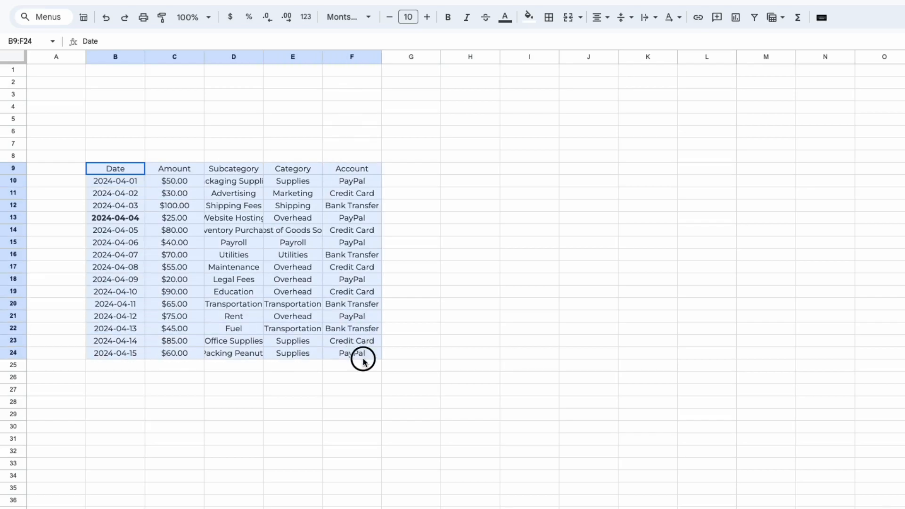
{"action": "left_click", "coordinate": [529, 339]}
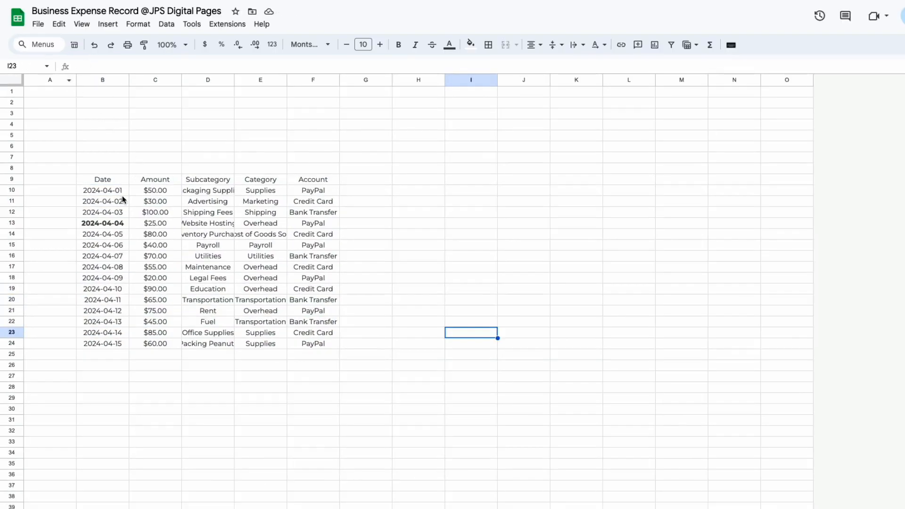
{"action": "left_click_drag", "start_coordinate": [95, 182], "coordinate": [309, 343]}
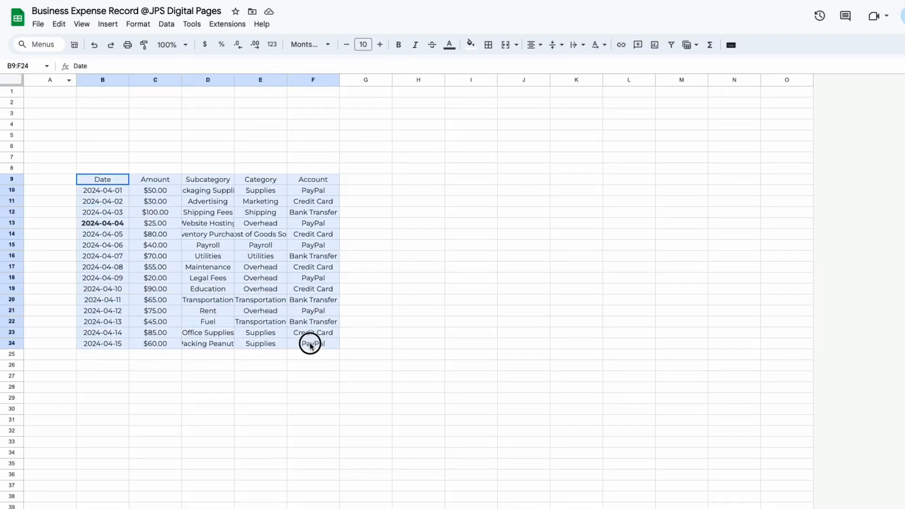
{"action": "left_click_drag", "start_coordinate": [80, 173], "coordinate": [105, 225]}
{"action": "left_click", "coordinate": [424, 304]}
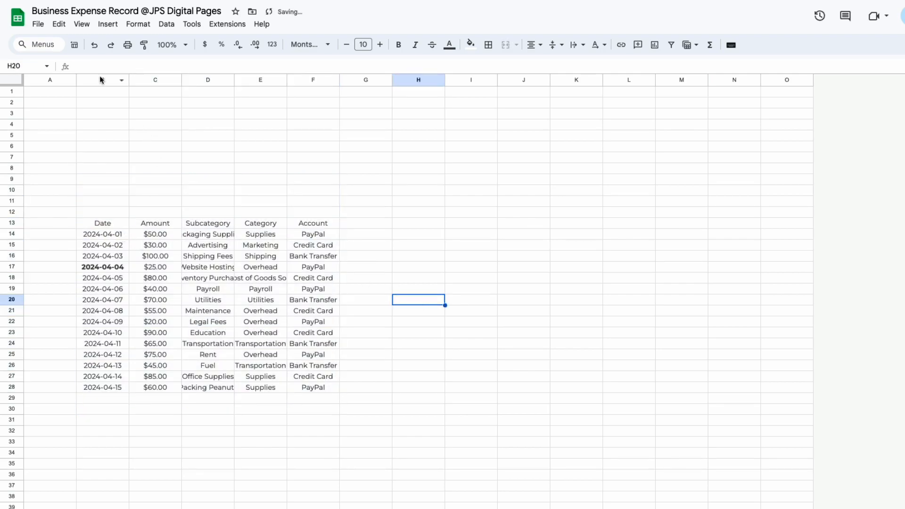
{"action": "left_click_drag", "start_coordinate": [95, 81], "coordinate": [313, 117]}
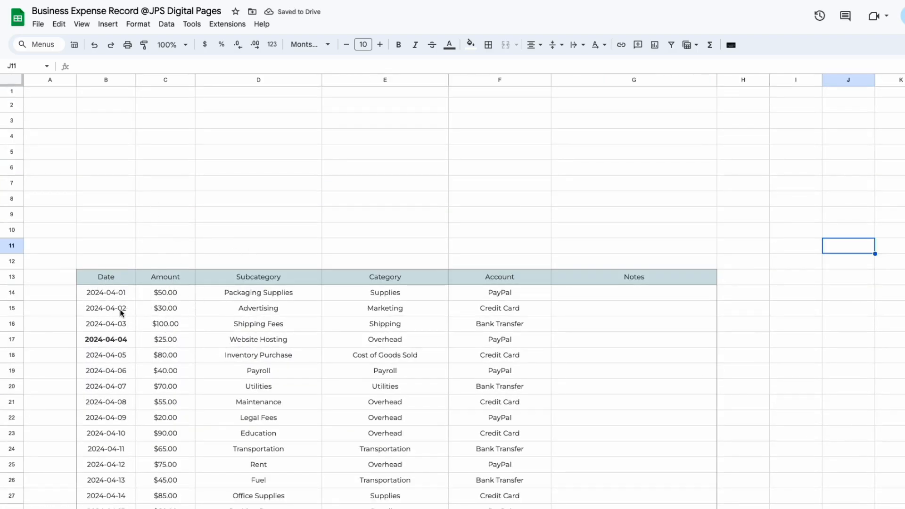
Examine the formatted expense table and its header row from Date to Notes
{"action": "scroll", "coordinate": [144, 330], "scroll_direction": "down", "scroll_amount": 1}
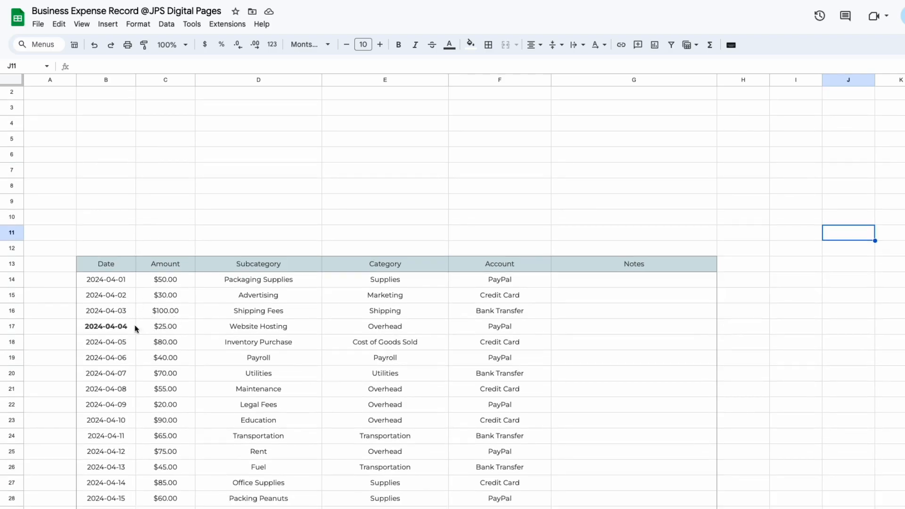
{"action": "scroll", "coordinate": [328, 340], "scroll_direction": "down", "scroll_amount": 3}
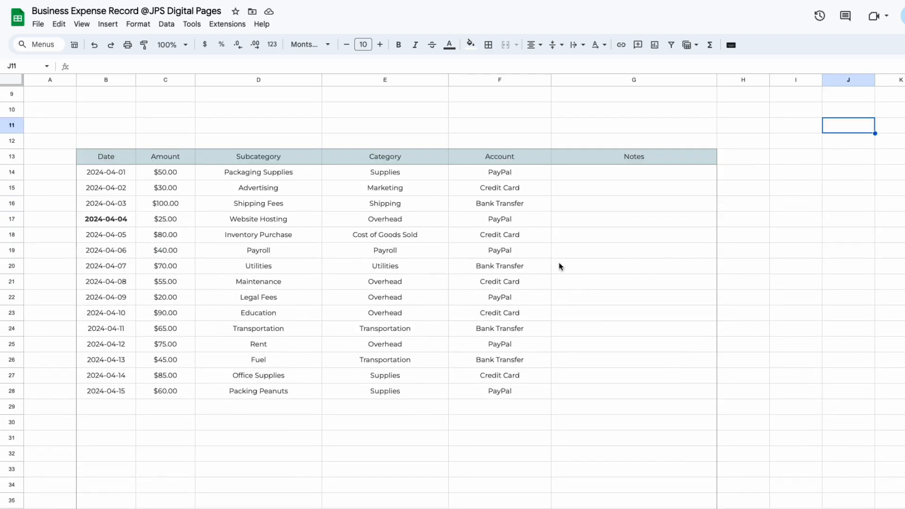
{"action": "scroll", "coordinate": [377, 349], "scroll_direction": "up", "scroll_amount": 2}
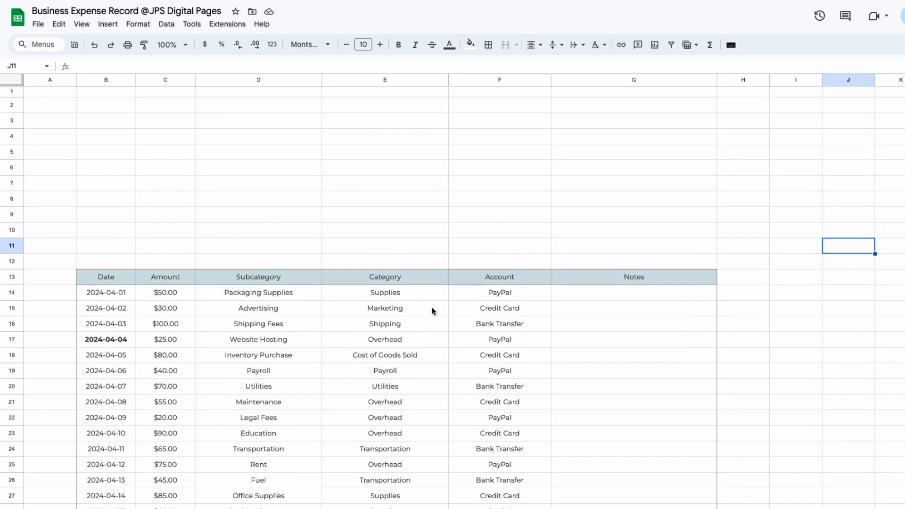
{"action": "left_click_drag", "start_coordinate": [91, 232], "coordinate": [690, 230]}
{"action": "left_click", "coordinate": [672, 296]}
{"action": "left_click_drag", "start_coordinate": [100, 236], "coordinate": [605, 240]}
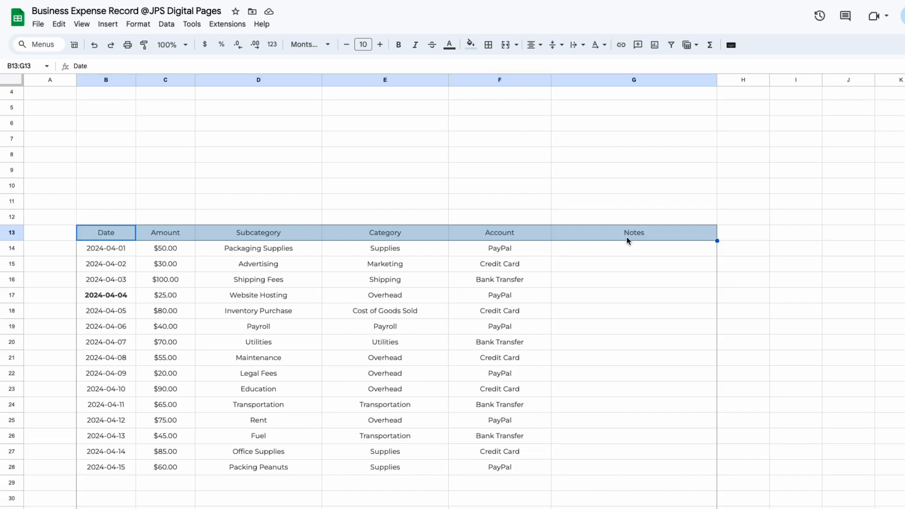
{"action": "left_click", "coordinate": [194, 311]}
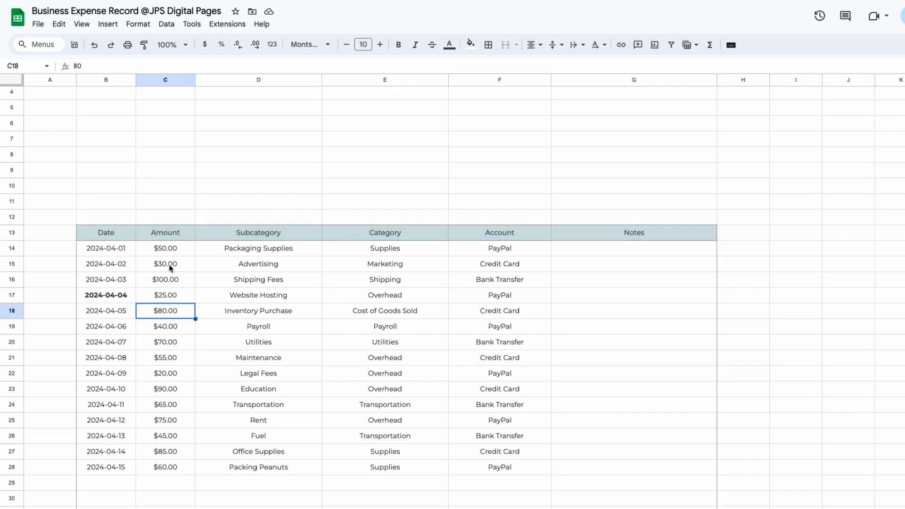
Create a filter on the expense table from its Date header in cell B13
{"action": "left_click", "coordinate": [118, 237]}
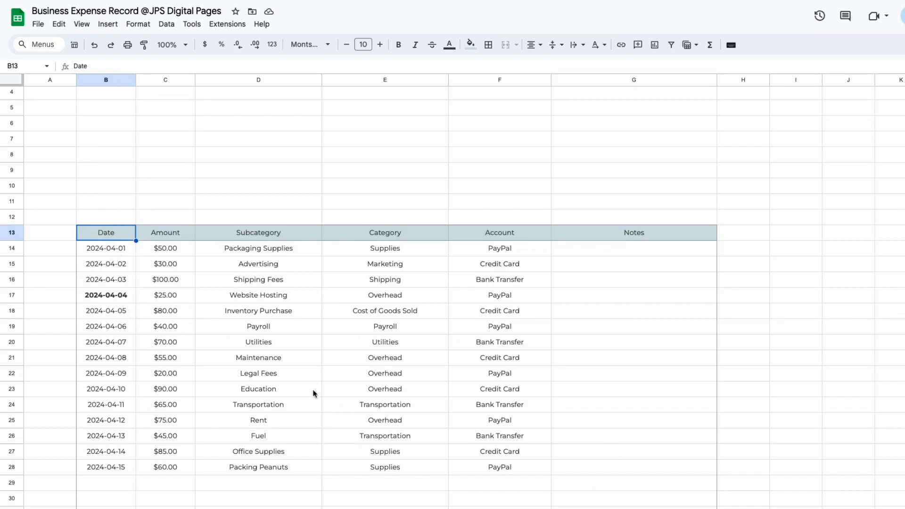
{"action": "right_click", "coordinate": [109, 240]}
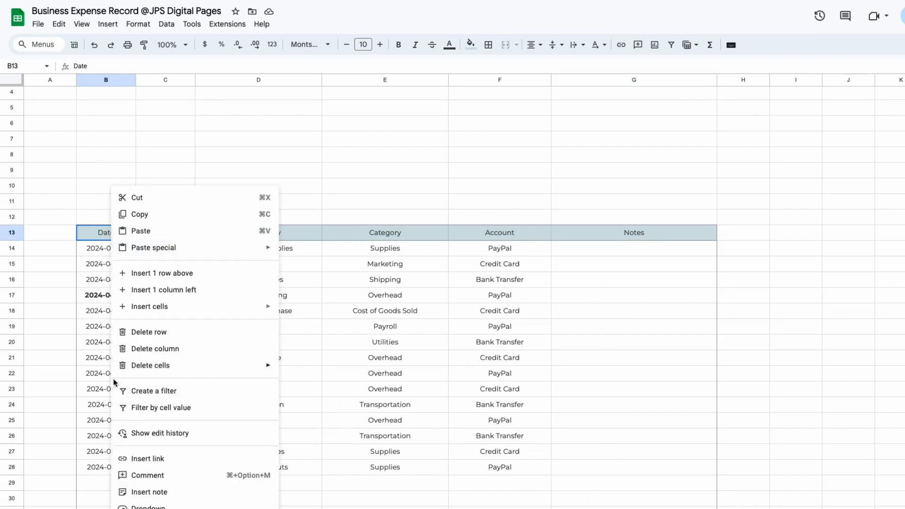
{"action": "left_click", "coordinate": [153, 390]}
{"action": "left_click", "coordinate": [504, 433]}
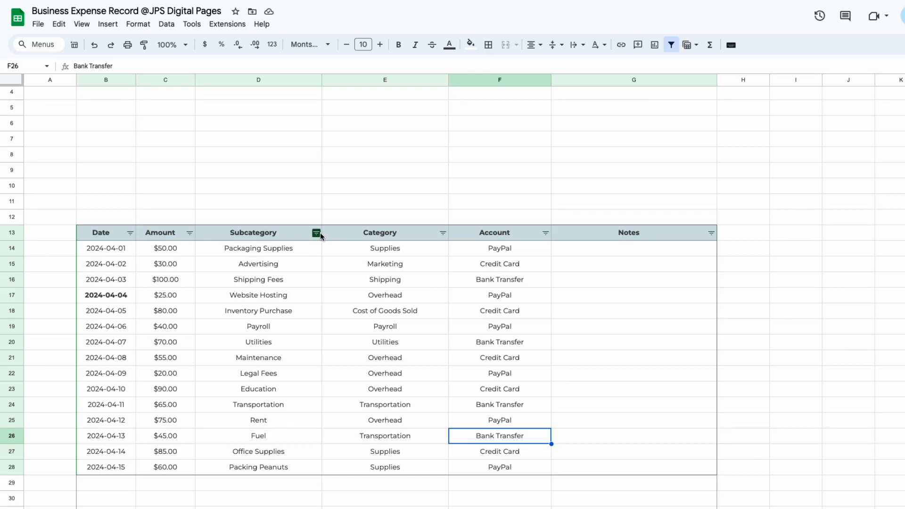
Check the filtered table's extent and look at the Date column's filter options
{"action": "scroll", "coordinate": [644, 232], "scroll_direction": "down", "scroll_amount": 2}
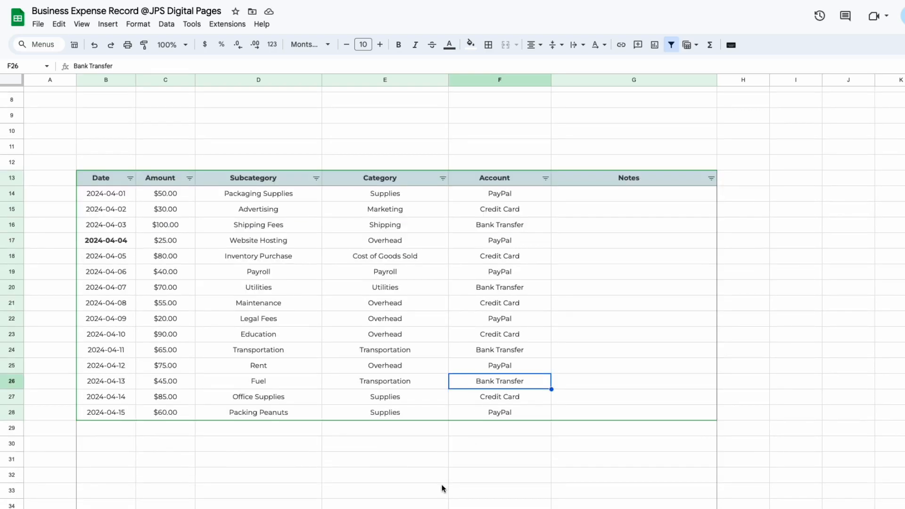
{"action": "left_click", "coordinate": [442, 490]}
{"action": "scroll", "coordinate": [226, 336], "scroll_direction": "up", "scroll_amount": 3}
{"action": "scroll", "coordinate": [113, 296], "scroll_direction": "down", "scroll_amount": 1}
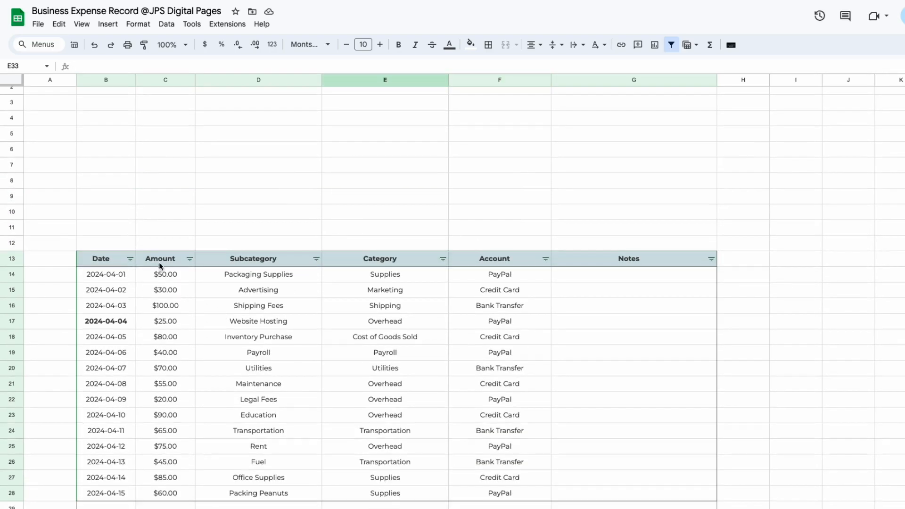
{"action": "left_click", "coordinate": [130, 259]}
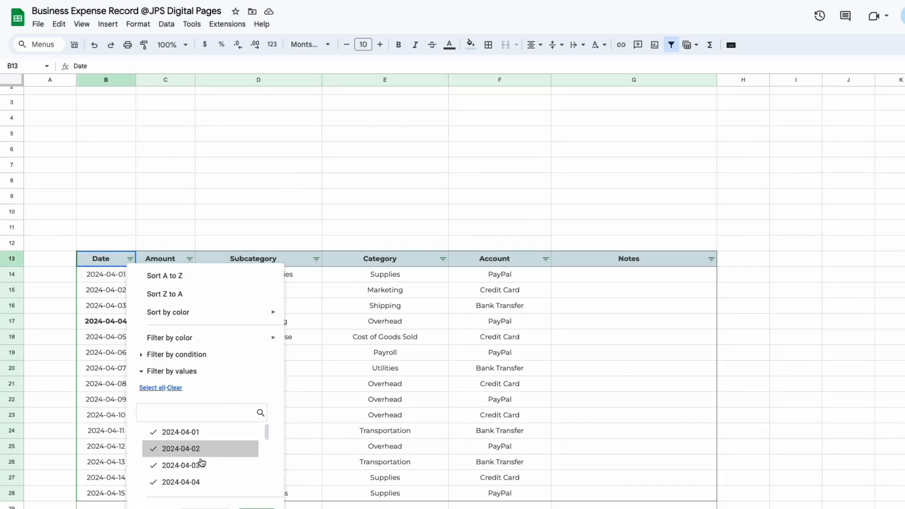
{"action": "left_click", "coordinate": [349, 449]}
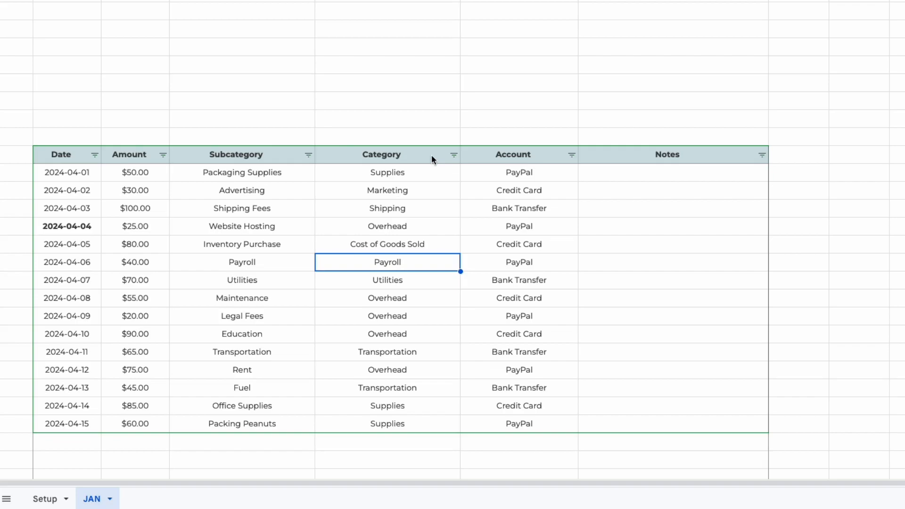
Filter the expense table's Category column by value so that only Utilities is selected
{"action": "left_click", "coordinate": [454, 155]}
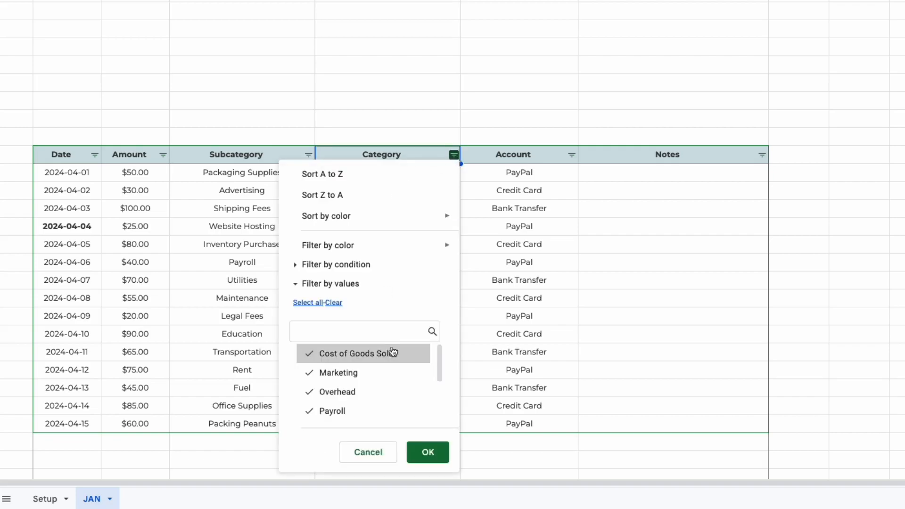
{"action": "scroll", "coordinate": [365, 392], "scroll_direction": "down", "scroll_amount": 3}
{"action": "scroll", "coordinate": [364, 394], "scroll_direction": "up", "scroll_amount": 3}
{"action": "left_click", "coordinate": [333, 302]}
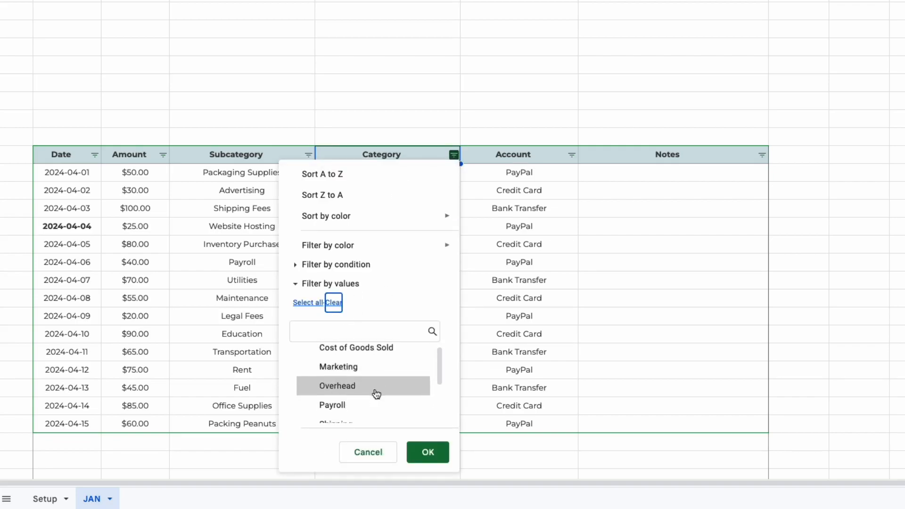
{"action": "scroll", "coordinate": [374, 394], "scroll_direction": "down", "scroll_amount": 3}
{"action": "left_click", "coordinate": [361, 408]}
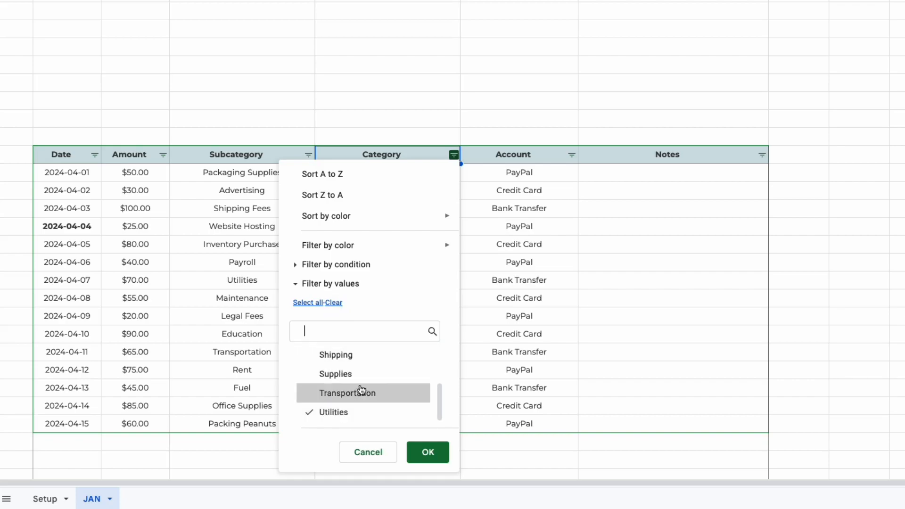
{"action": "left_click", "coordinate": [444, 451]}
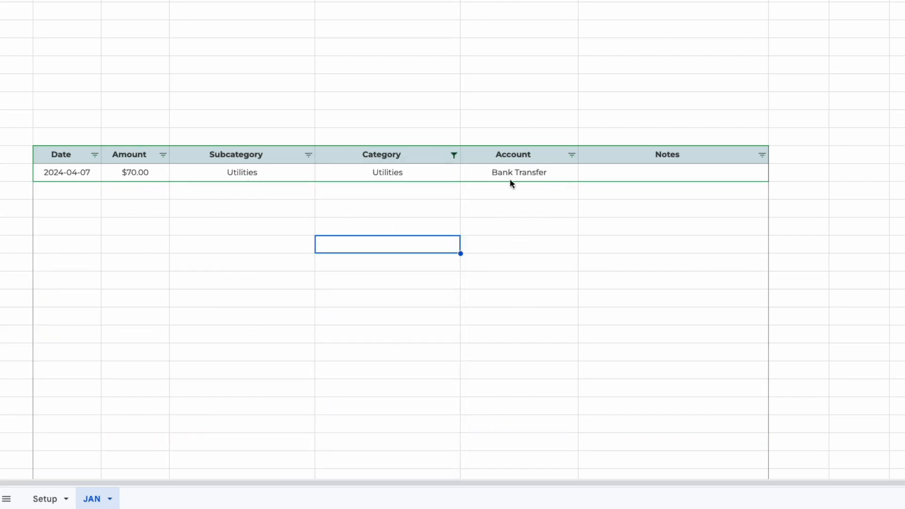
Select all values again in the Category column's filter to restore every expense row
{"action": "left_click", "coordinate": [454, 155]}
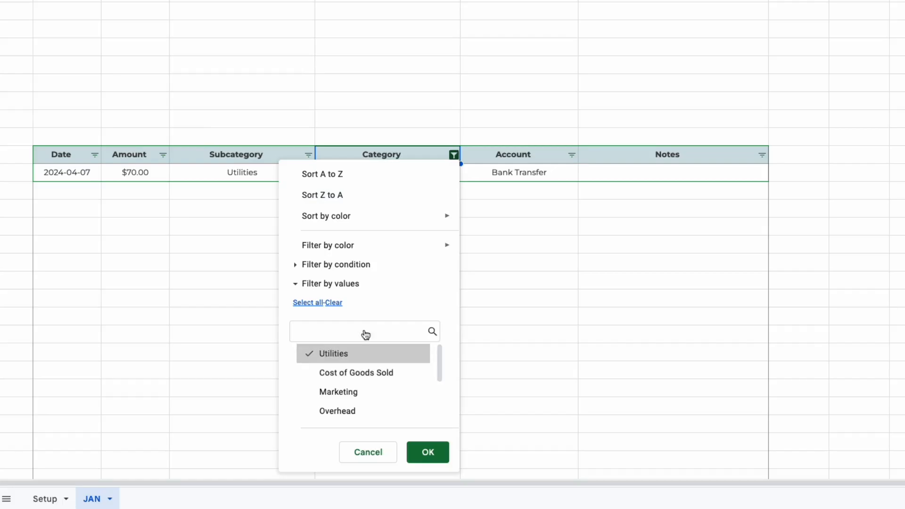
{"action": "left_click", "coordinate": [337, 304]}
{"action": "left_click", "coordinate": [311, 304]}
{"action": "left_click", "coordinate": [428, 451]}
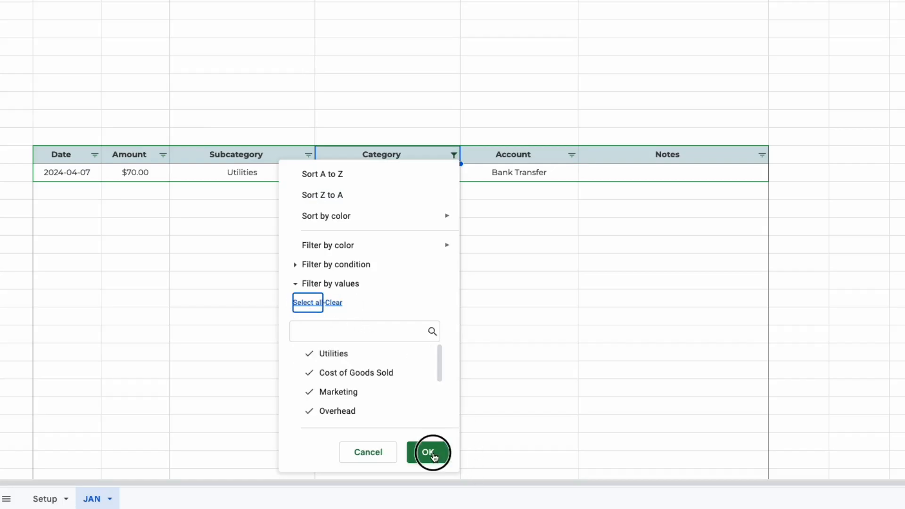
{"action": "left_click", "coordinate": [615, 324]}
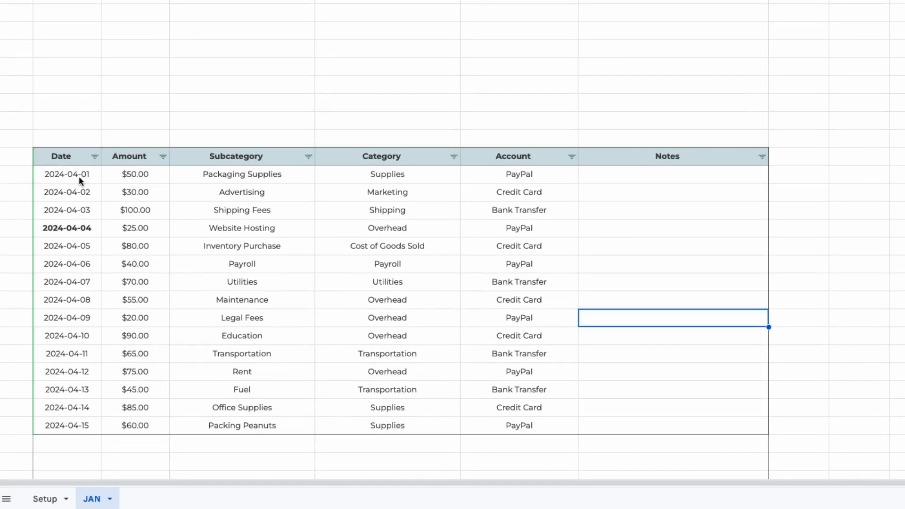
Change the Legal Fees expense's date in cell B22 to 2024-04-23 using the calendar
{"action": "left_click_drag", "start_coordinate": [81, 174], "coordinate": [81, 426]}
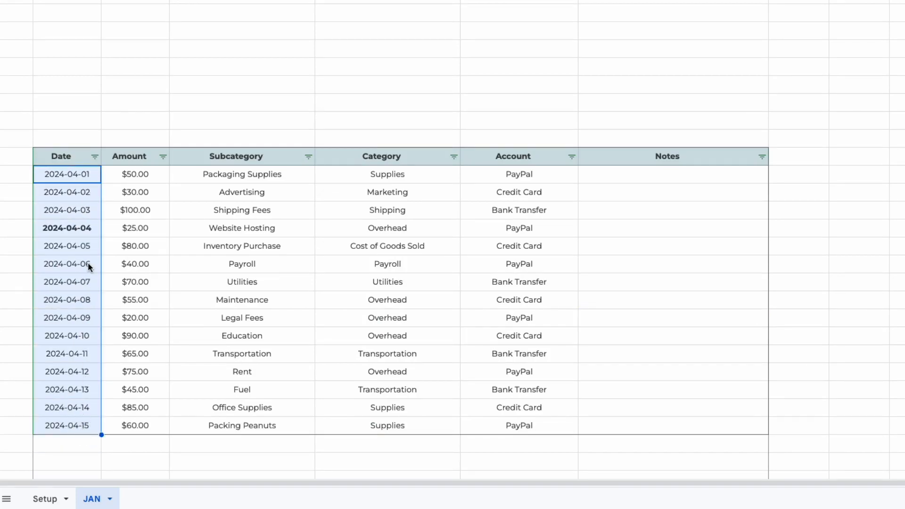
{"action": "scroll", "coordinate": [88, 262], "scroll_direction": "down", "scroll_amount": 1}
{"action": "left_click", "coordinate": [91, 289]}
{"action": "double_click", "coordinate": [90, 298]}
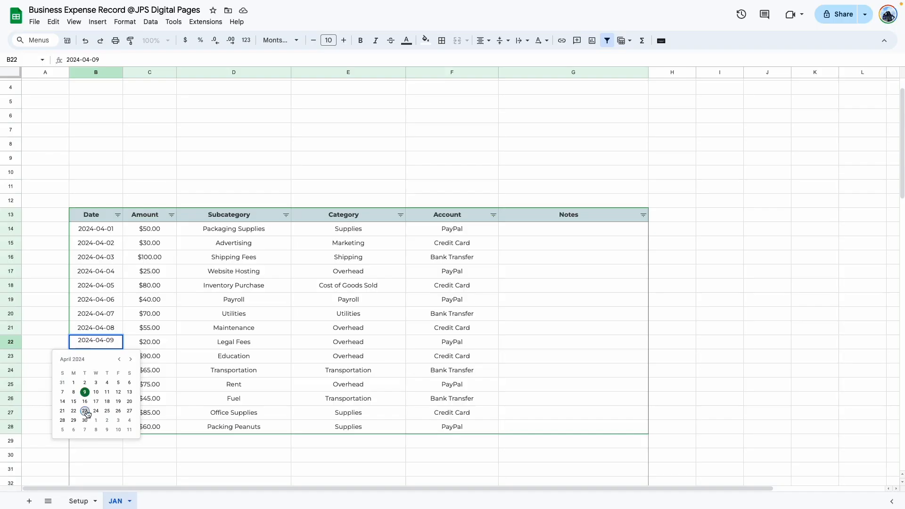
{"action": "left_click", "coordinate": [84, 410]}
{"action": "left_click", "coordinate": [186, 390]}
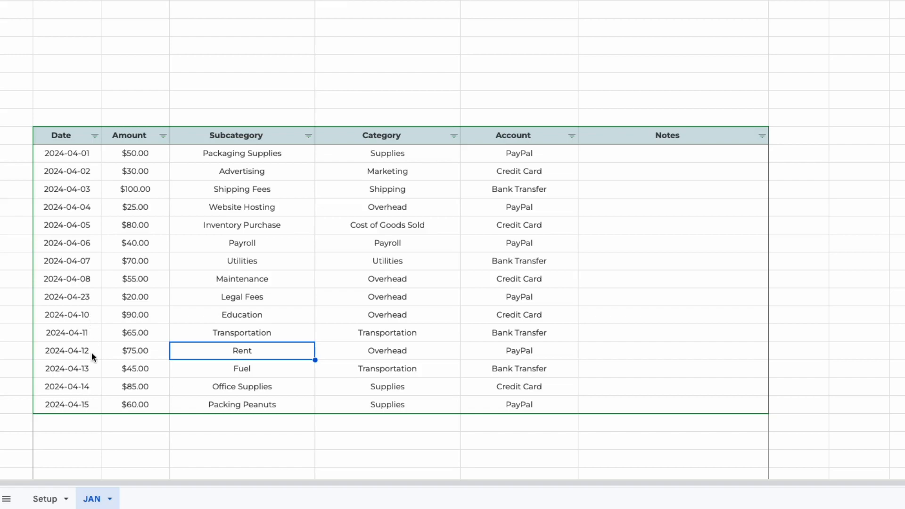
Sort the expense table by the Date column from A to Z
{"action": "left_click", "coordinate": [95, 135]}
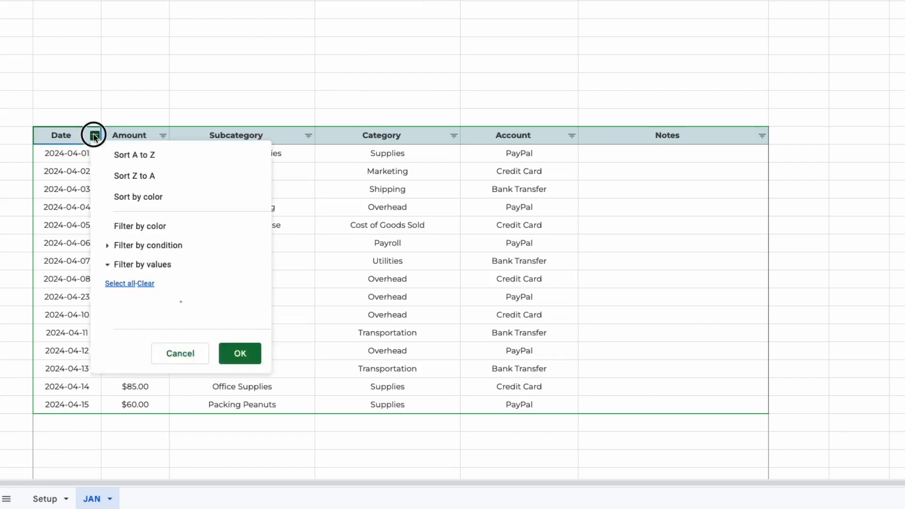
{"action": "left_click", "coordinate": [166, 158]}
{"action": "left_click", "coordinate": [86, 403]}
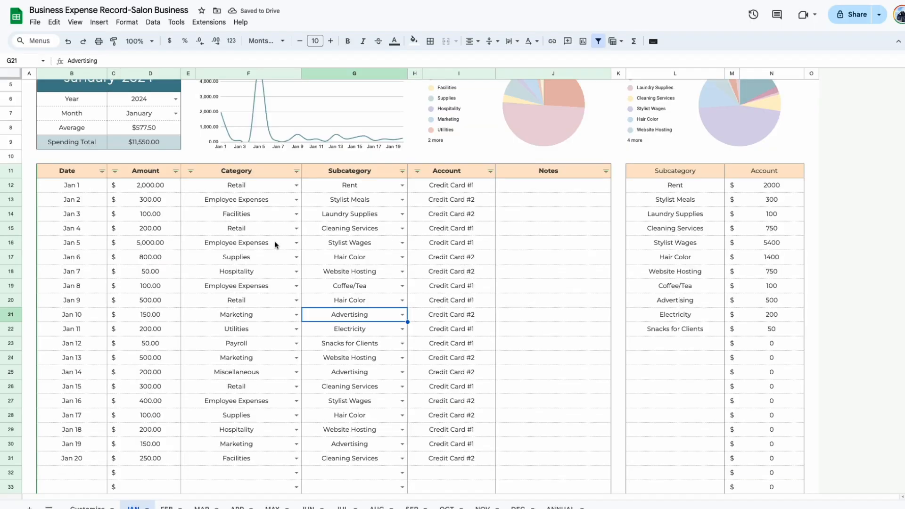
Switch to the Business Expense Record-Salon Business spreadsheet and check the calendar picker on filled and empty Date cells
{"action": "left_click", "coordinate": [86, 185]}
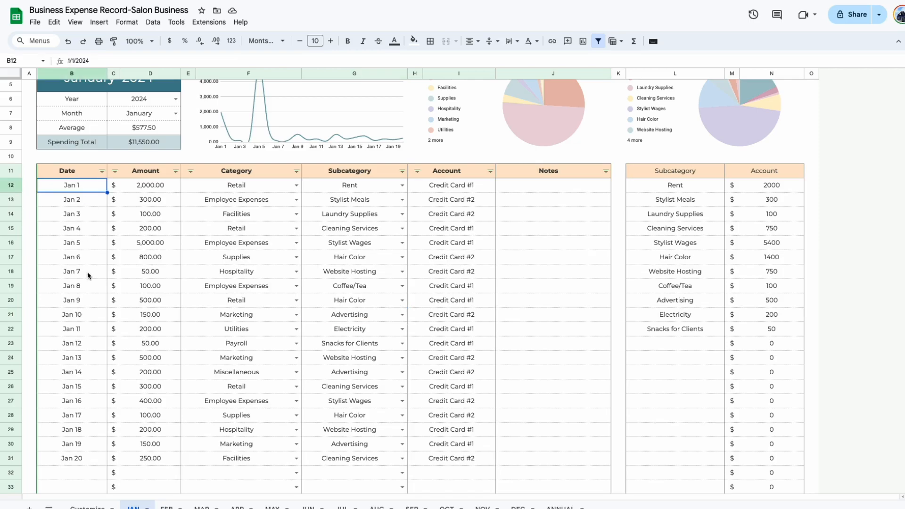
{"action": "scroll", "coordinate": [93, 159], "scroll_direction": "down", "scroll_amount": 2}
{"action": "double_click", "coordinate": [94, 159]}
{"action": "key", "text": "Return"}
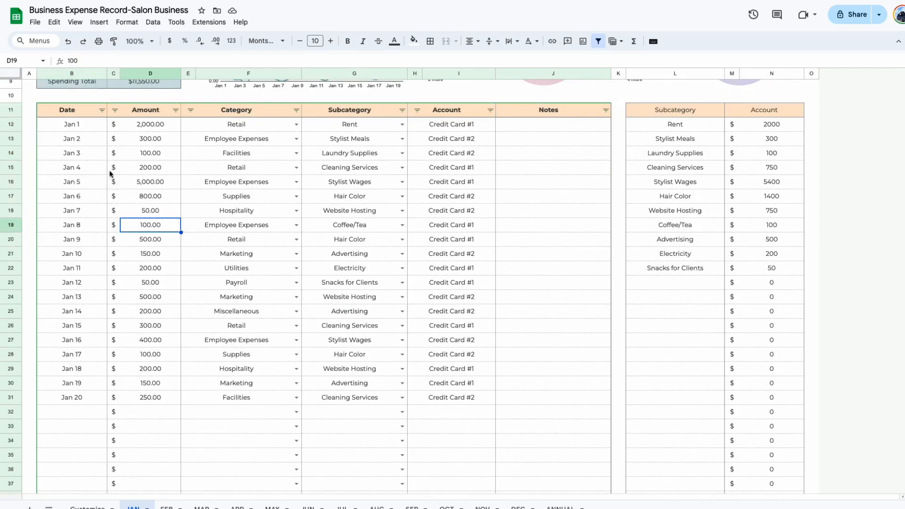
{"action": "double_click", "coordinate": [87, 411]}
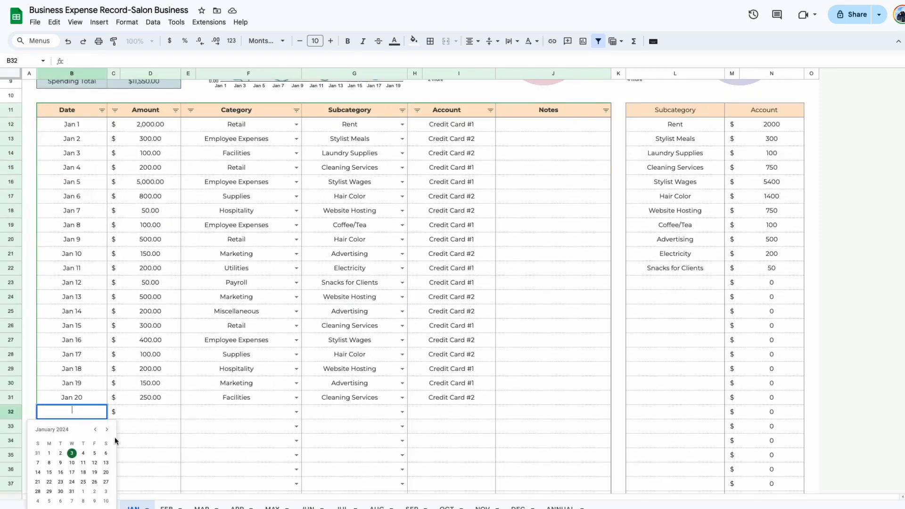
{"action": "left_click", "coordinate": [185, 465]}
{"action": "double_click", "coordinate": [78, 428]}
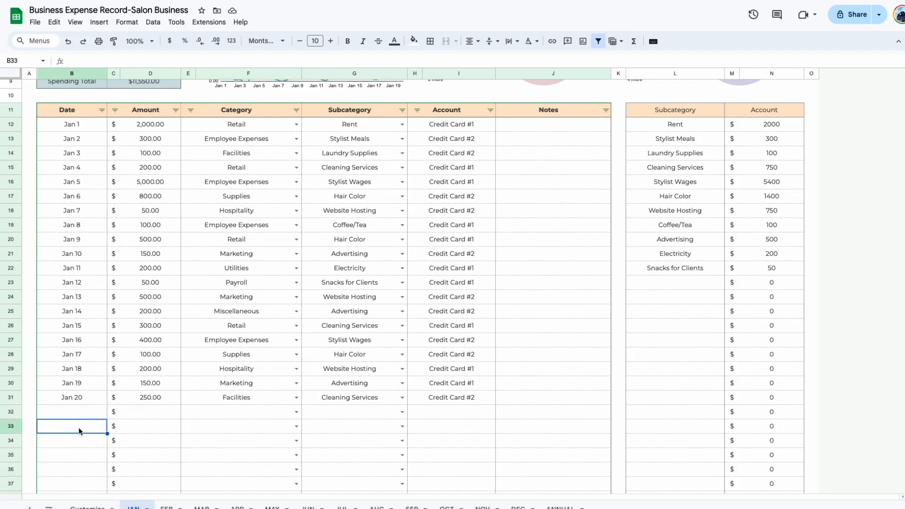
{"action": "double_click", "coordinate": [72, 439]}
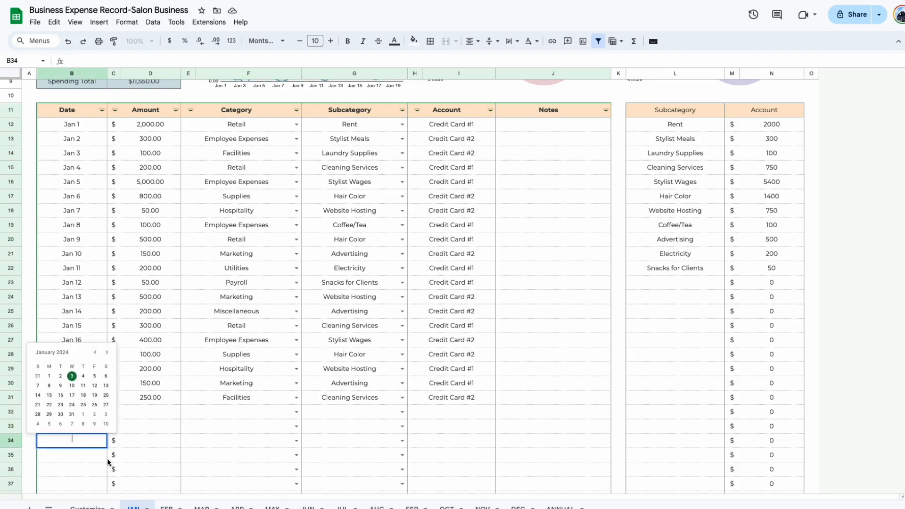
{"action": "left_click", "coordinate": [79, 469]}
Examine the Category and Subcategory entries in the Salon Business expense table
{"action": "scroll", "coordinate": [132, 331], "scroll_direction": "up", "scroll_amount": 2}
{"action": "left_click", "coordinate": [203, 272]}
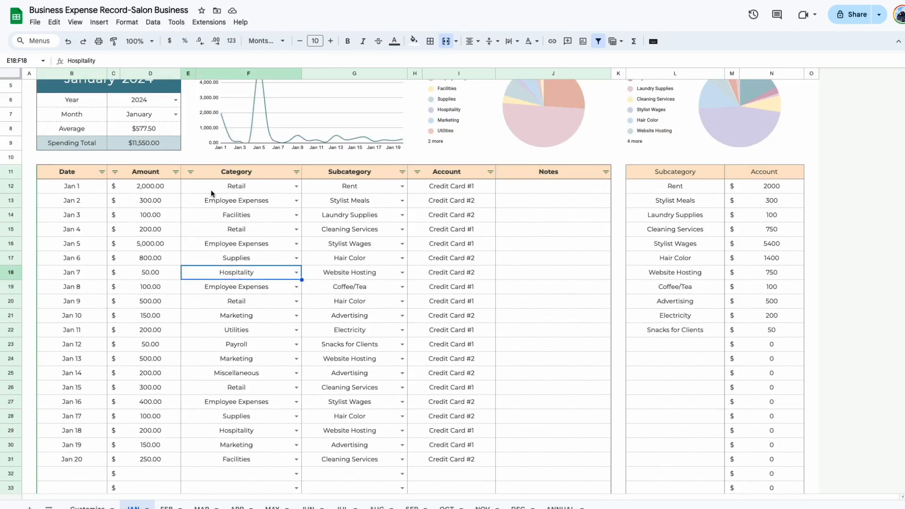
{"action": "left_click_drag", "start_coordinate": [199, 185], "coordinate": [384, 462]}
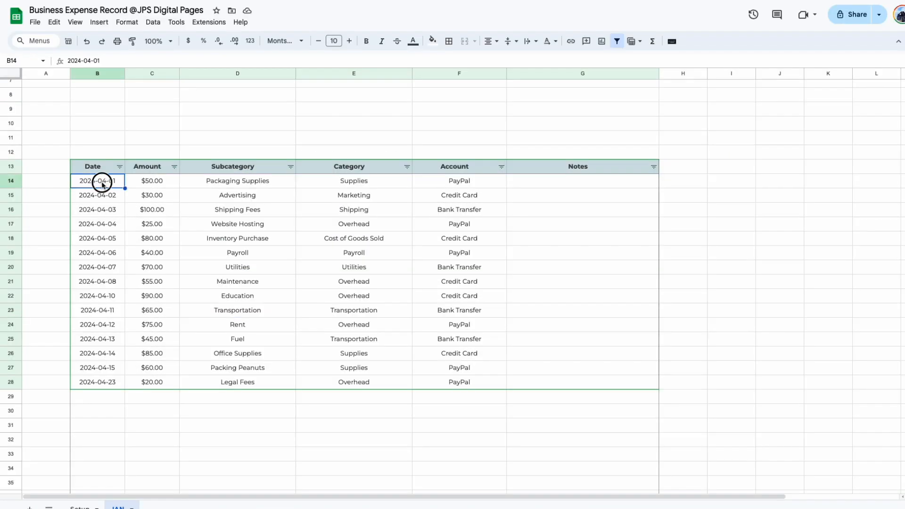
{"action": "double_click", "coordinate": [102, 183]}
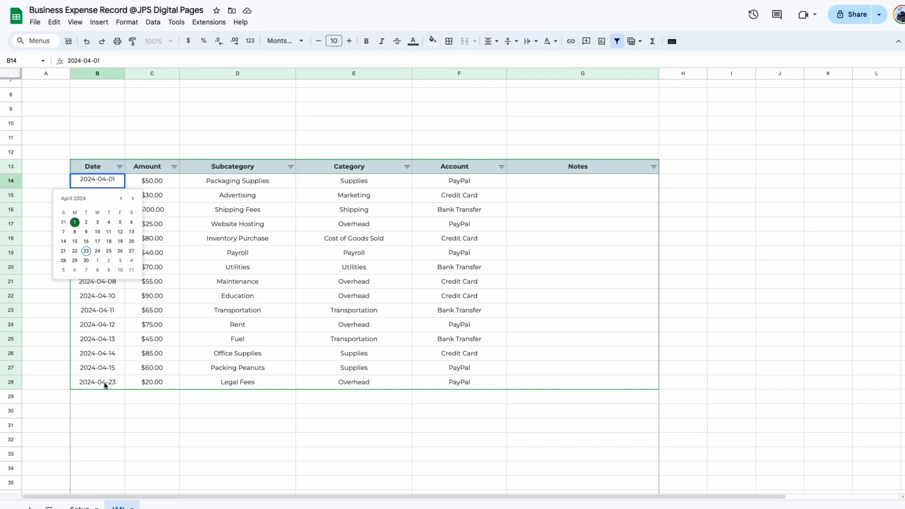
{"action": "left_click", "coordinate": [103, 398]}
{"action": "left_click", "coordinate": [101, 424]}
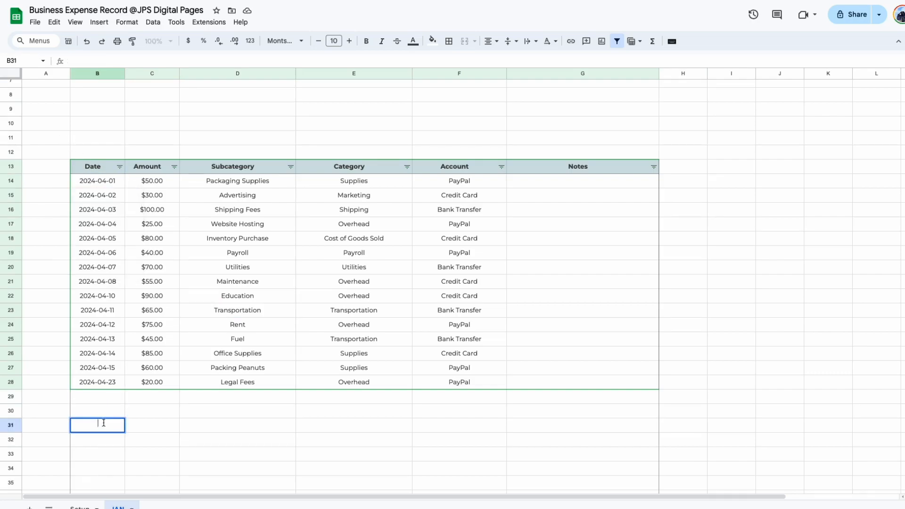
{"action": "left_click", "coordinate": [105, 455]}
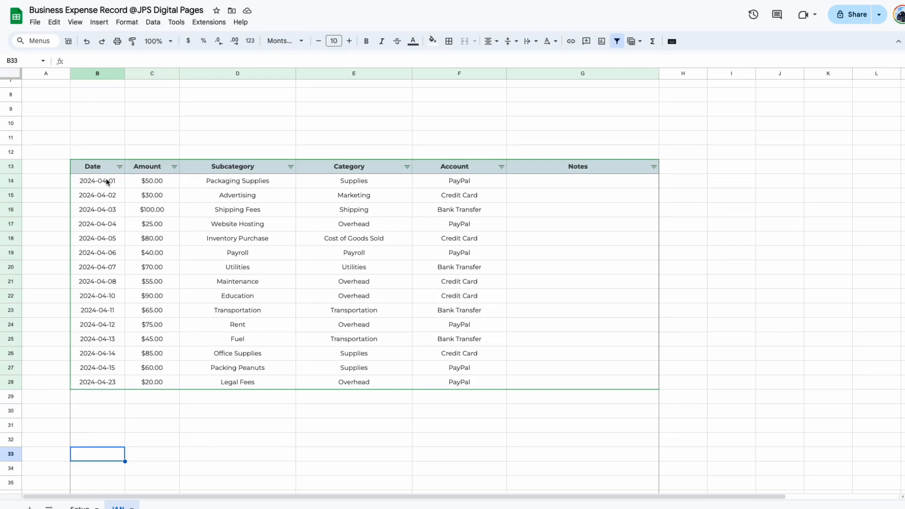
Start a new data validation rule for the Date column and set its range to JAN!B14:B
{"action": "left_click_drag", "start_coordinate": [107, 182], "coordinate": [101, 252]}
{"action": "left_click", "coordinate": [152, 22]}
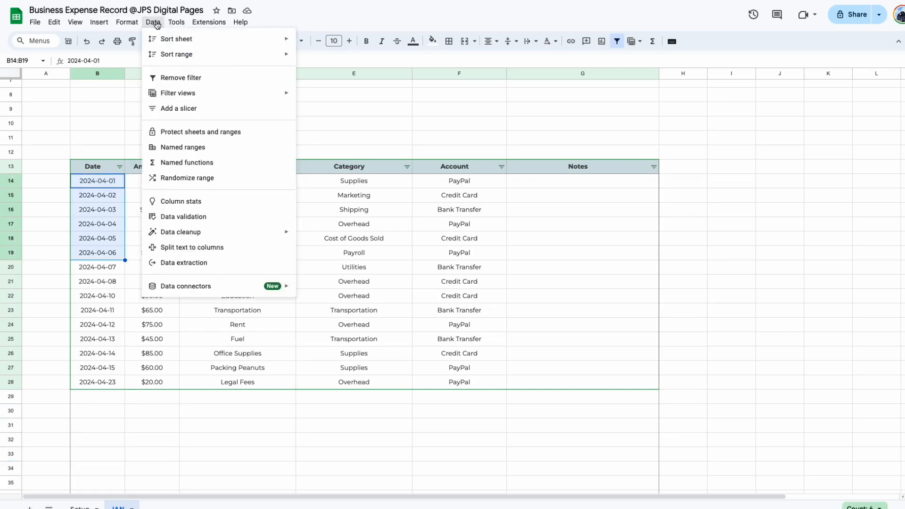
{"action": "left_click", "coordinate": [185, 215]}
{"action": "left_click", "coordinate": [875, 75]}
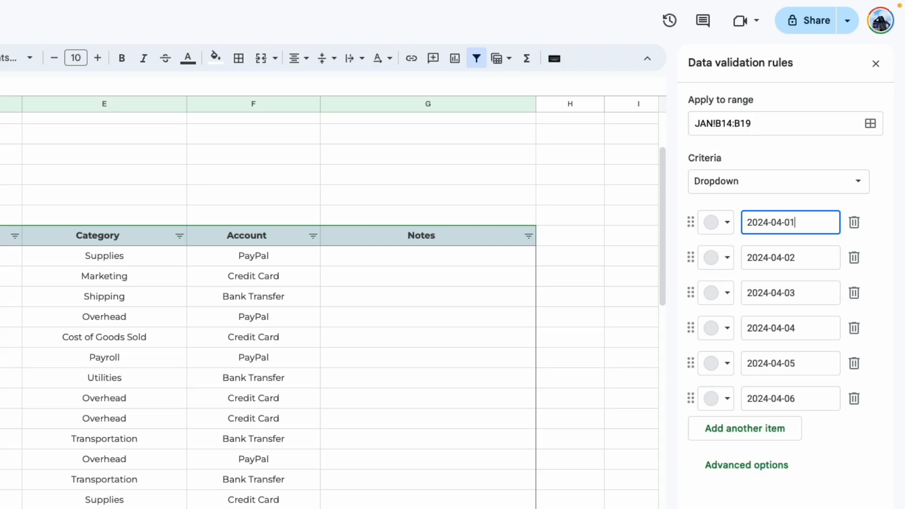
{"action": "left_click", "coordinate": [770, 126]}
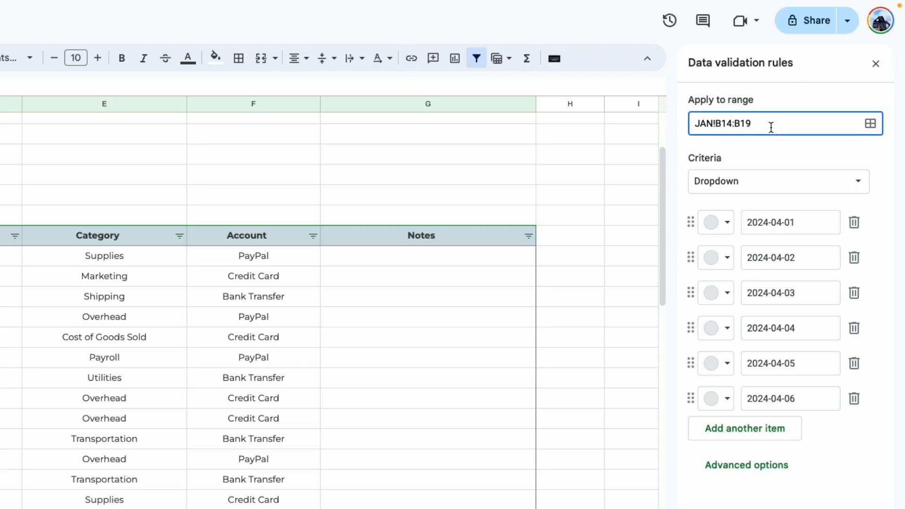
{"action": "key", "text": "BackSpace"}
{"action": "key", "text": "BackSpace"}
{"action": "left_click", "coordinate": [742, 142]}
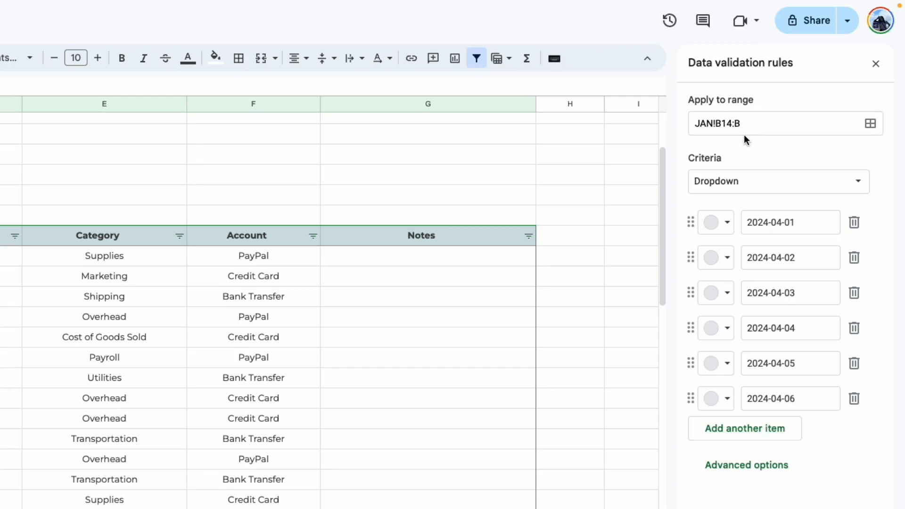
Set the rule's criteria to "Is valid date", show help text for a selected cell, reject invalid input, and save the rule
{"action": "left_click", "coordinate": [717, 187]}
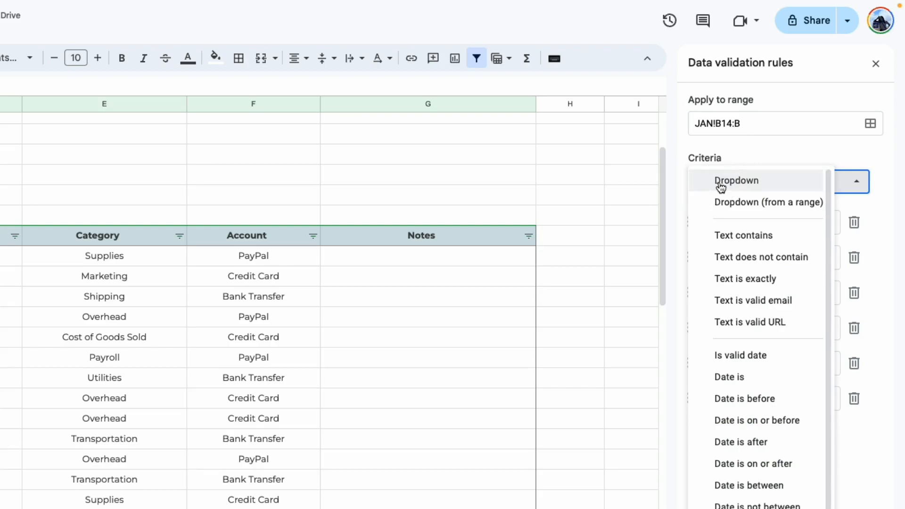
{"action": "left_click", "coordinate": [753, 355]}
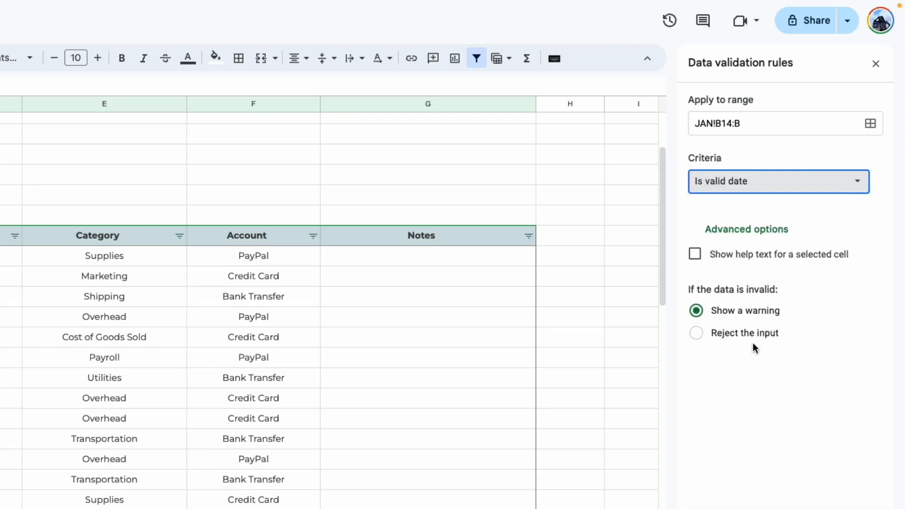
{"action": "left_click", "coordinate": [695, 254]}
{"action": "left_click", "coordinate": [696, 369]}
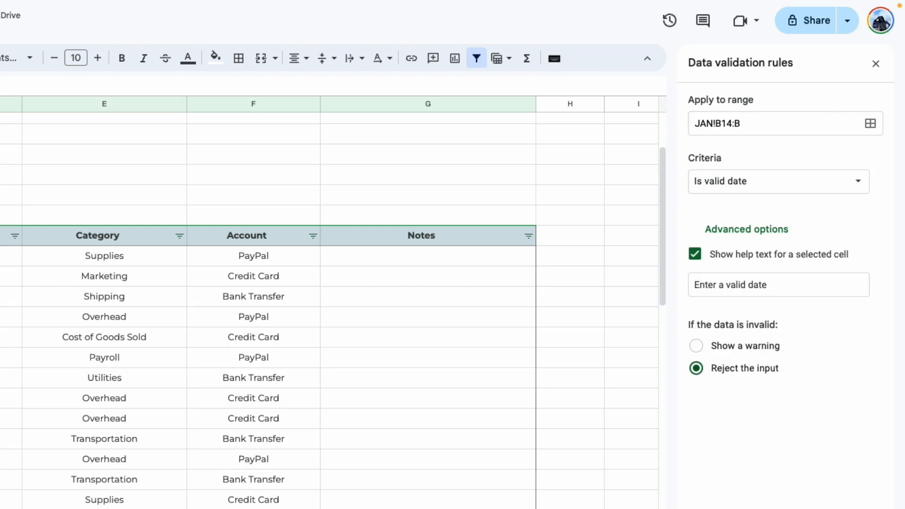
{"action": "left_click", "coordinate": [876, 476]}
Test the calendar picker on empty Date cells below the table, such as B33
{"action": "left_click", "coordinate": [104, 434]}
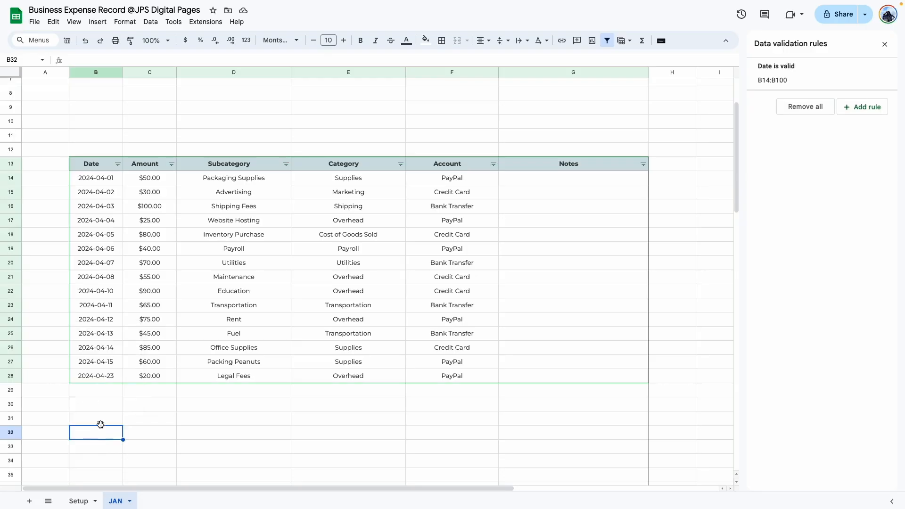
{"action": "double_click", "coordinate": [100, 423]}
{"action": "double_click", "coordinate": [101, 445]}
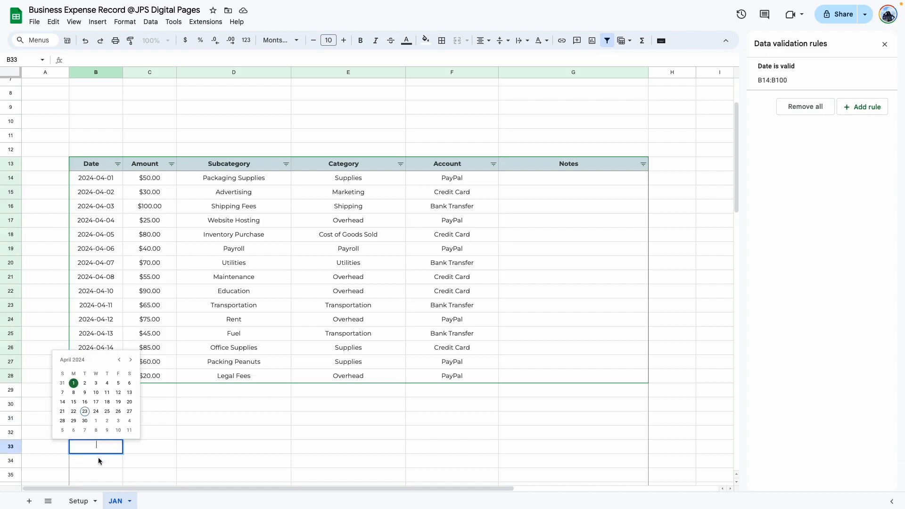
{"action": "double_click", "coordinate": [98, 460]}
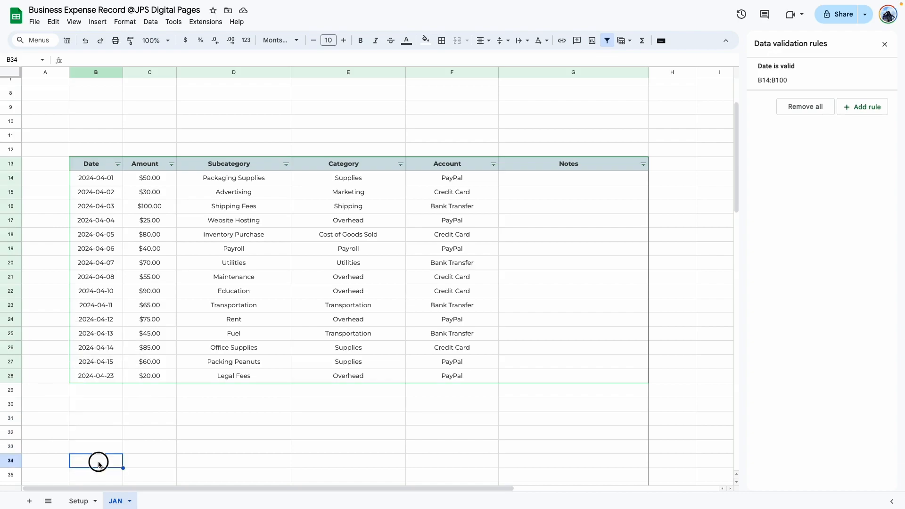
{"action": "left_click", "coordinate": [205, 434]}
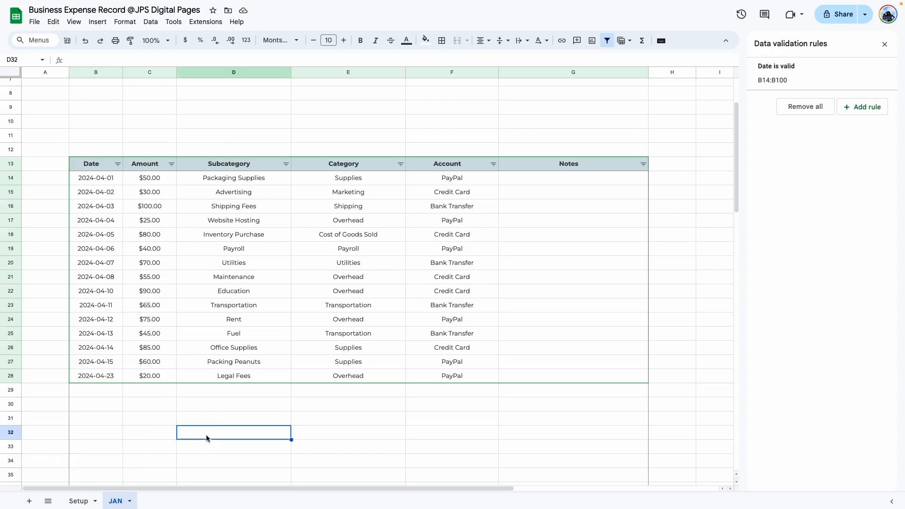
Review the Date column's entries from B14 downward and select the first date cell
{"action": "left_click_drag", "start_coordinate": [92, 180], "coordinate": [89, 396]}
{"action": "left_click", "coordinate": [158, 416]}
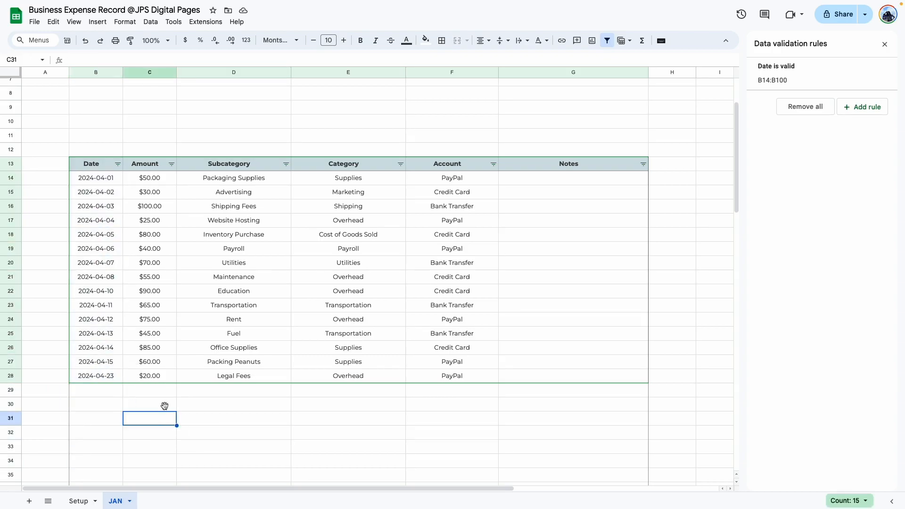
{"action": "left_click", "coordinate": [91, 180]}
{"action": "scroll", "coordinate": [100, 137], "scroll_direction": "down", "scroll_amount": 1}
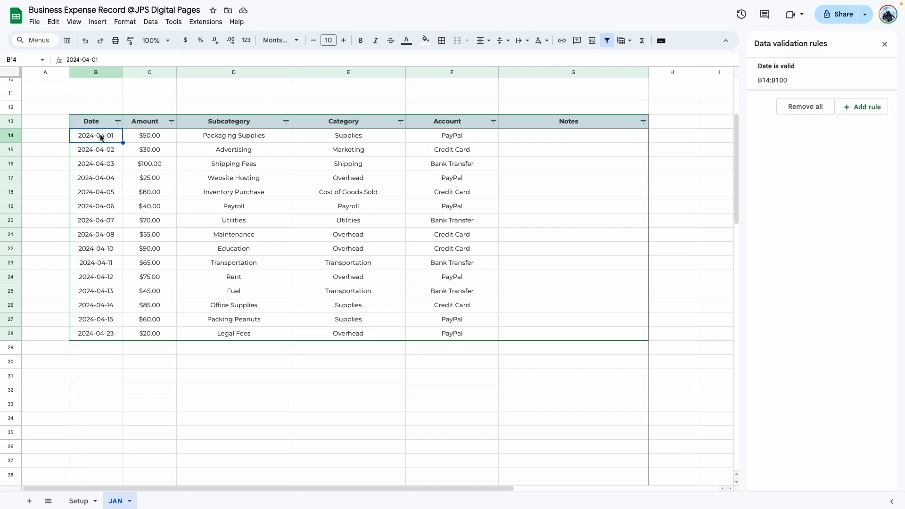
Format the Date cells B14:B100 with the custom date format shown as "Aug 5"
{"action": "key", "text": "ctrl+shift+Down"}
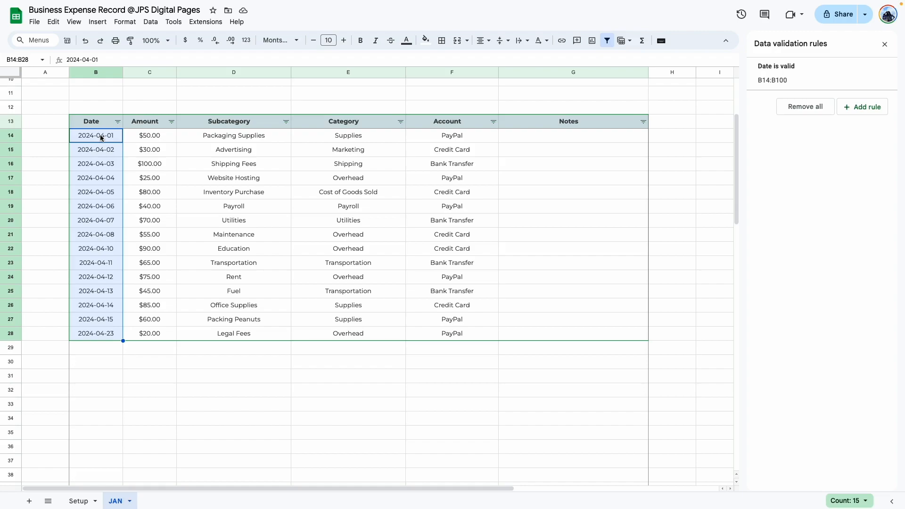
{"action": "key", "text": "ctrl+shift+Down"}
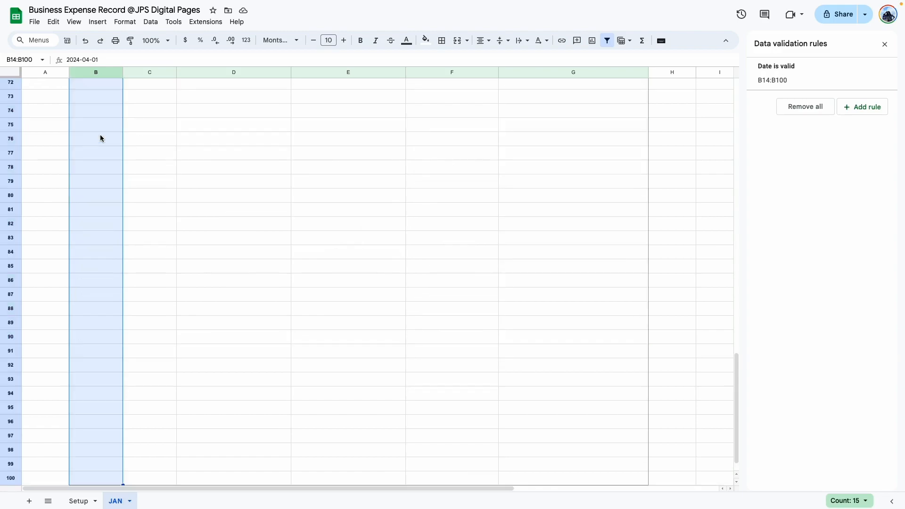
{"action": "scroll", "coordinate": [97, 389], "scroll_direction": "down", "scroll_amount": 2}
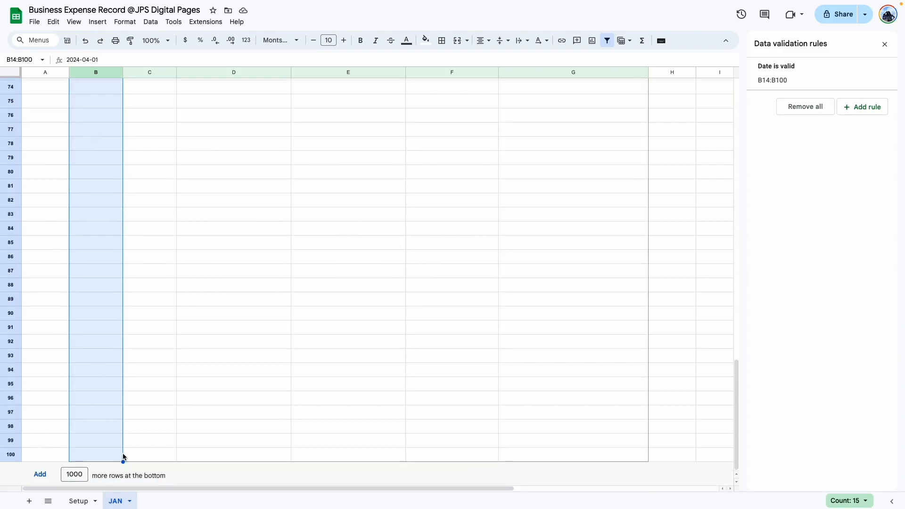
{"action": "scroll", "coordinate": [191, 244], "scroll_direction": "up", "scroll_amount": 20}
{"action": "left_click", "coordinate": [125, 21]}
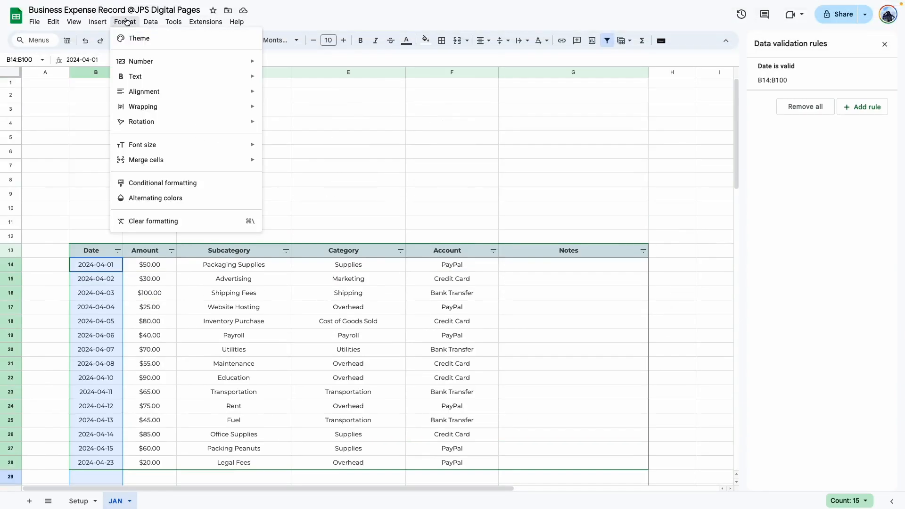
{"action": "mouse_move", "coordinate": [151, 60]}
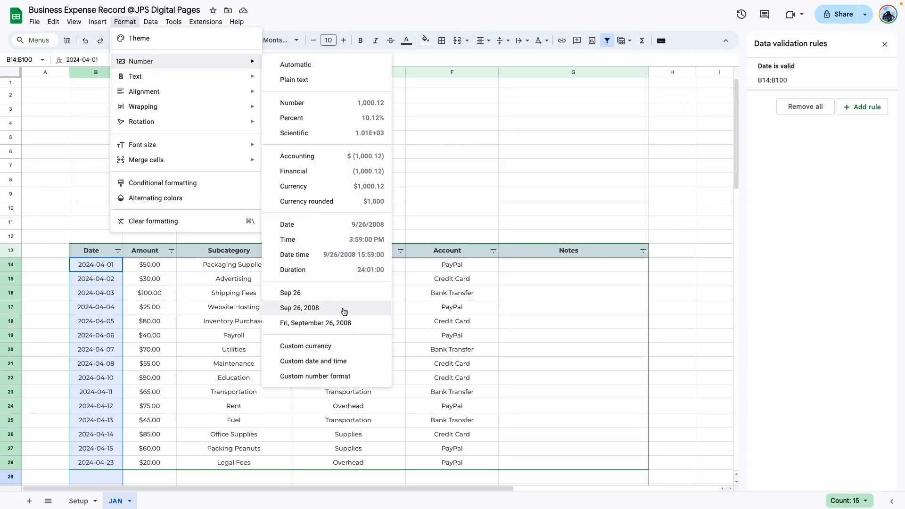
{"action": "left_click", "coordinate": [299, 362]}
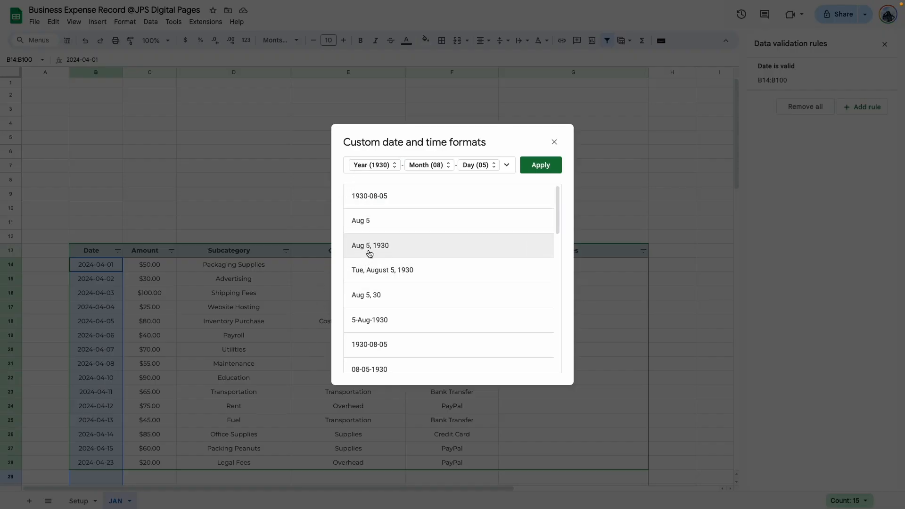
{"action": "left_click", "coordinate": [370, 221]}
{"action": "left_click", "coordinate": [534, 169]}
{"action": "left_click", "coordinate": [300, 191]}
{"action": "scroll", "coordinate": [111, 169], "scroll_direction": "down", "scroll_amount": 3}
Inspect a few reformatted dates and choose April 24, 2024 from the calendar picker in B29
{"action": "left_click", "coordinate": [105, 115]}
{"action": "left_click", "coordinate": [100, 150]}
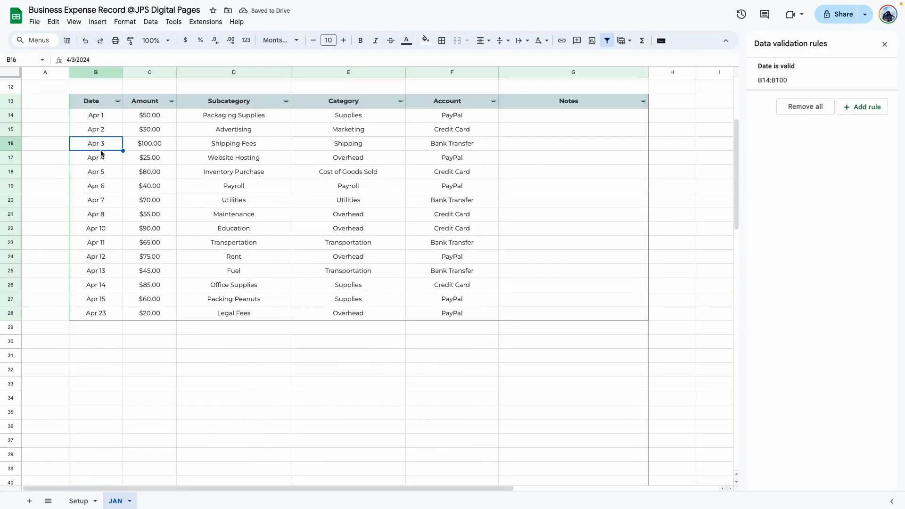
{"action": "double_click", "coordinate": [106, 329]}
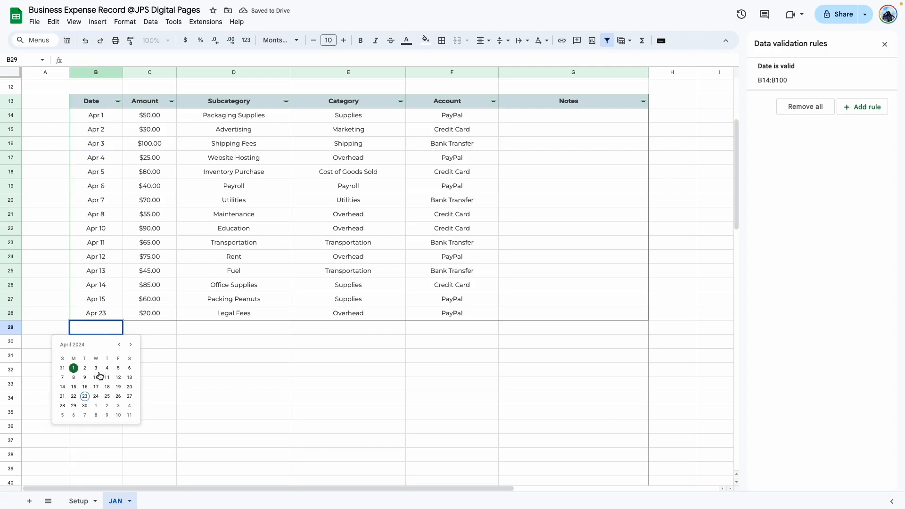
{"action": "left_click", "coordinate": [96, 396]}
{"action": "left_click", "coordinate": [179, 384]}
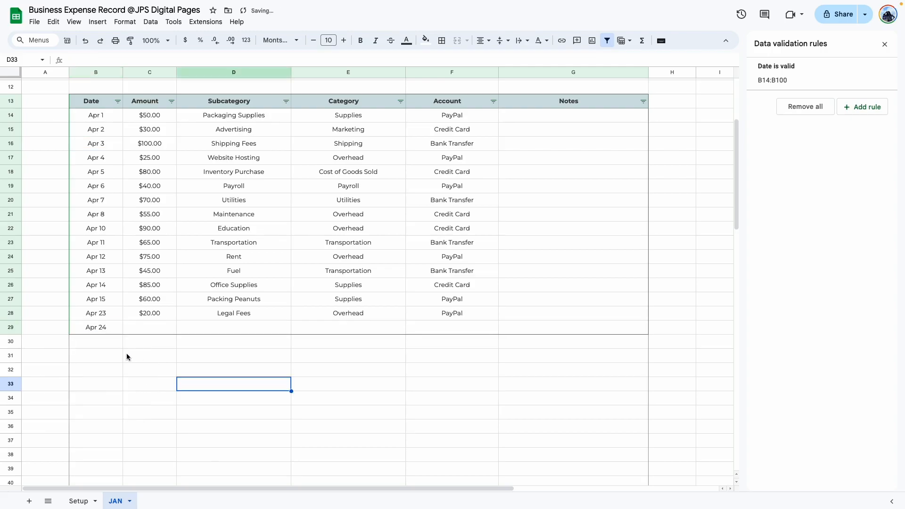
Preview the Euro custom currency format for the Amount cells C14:C100
{"action": "scroll", "coordinate": [126, 375], "scroll_direction": "up", "scroll_amount": 2}
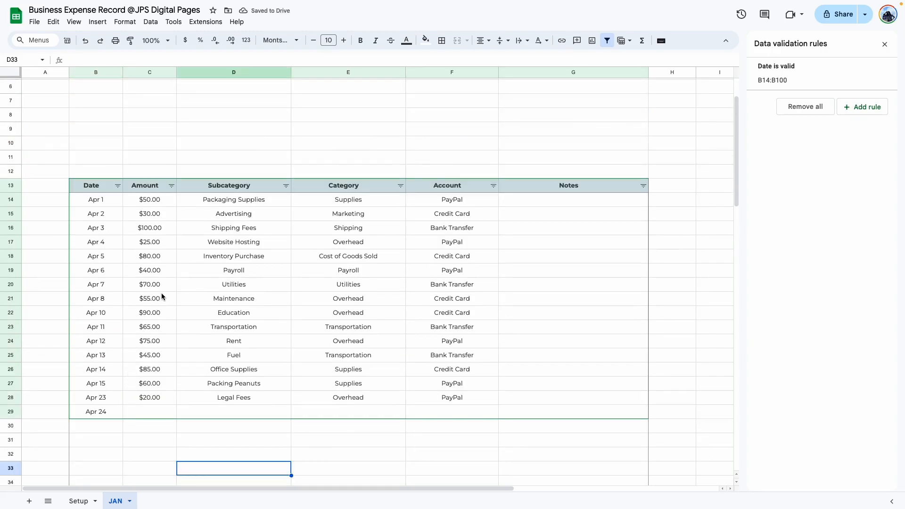
{"action": "left_click", "coordinate": [157, 204]}
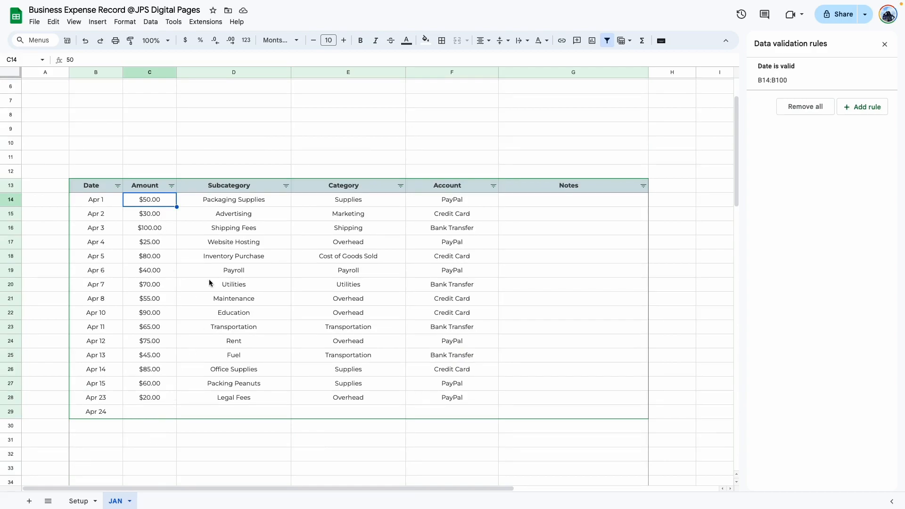
{"action": "key", "text": "super+shift+Down"}
{"action": "key", "text": "super+shift+Down"}
{"action": "left_click", "coordinate": [125, 21]}
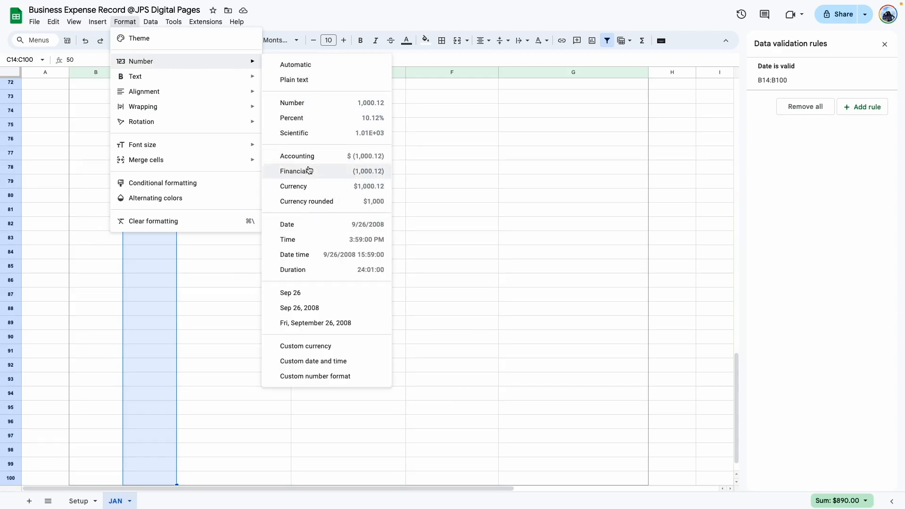
{"action": "left_click", "coordinate": [317, 347]}
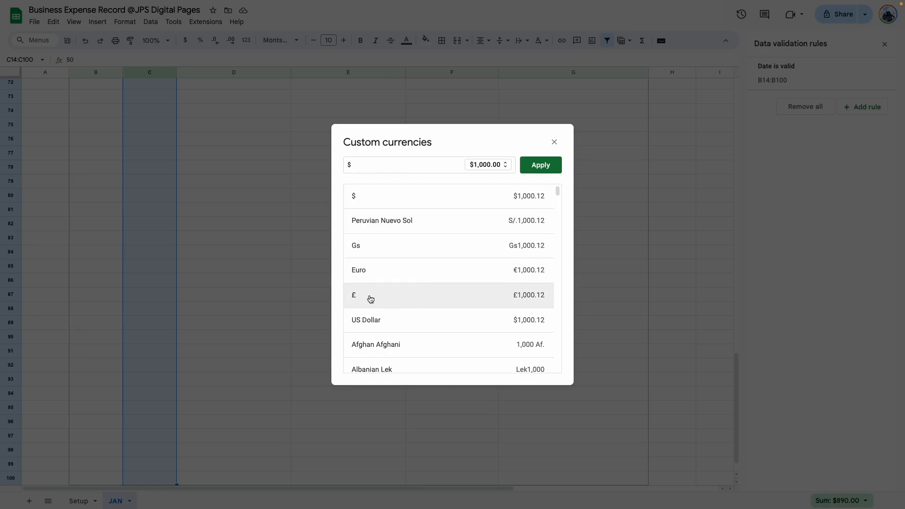
{"action": "left_click", "coordinate": [377, 275]}
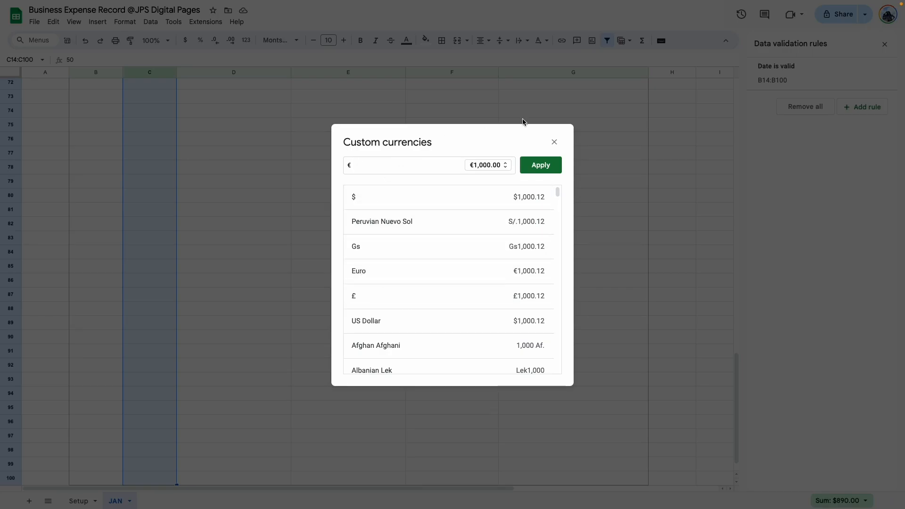
{"action": "left_click", "coordinate": [503, 166]}
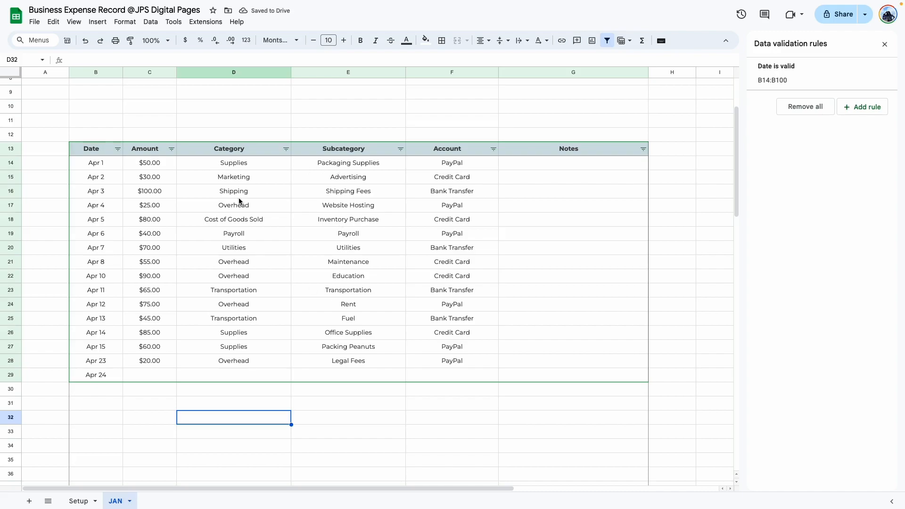
Clear the existing Category and Subcategory entries in D14:E28
{"action": "left_click_drag", "start_coordinate": [206, 168], "coordinate": [358, 360]}
{"action": "key", "text": "Delete"}
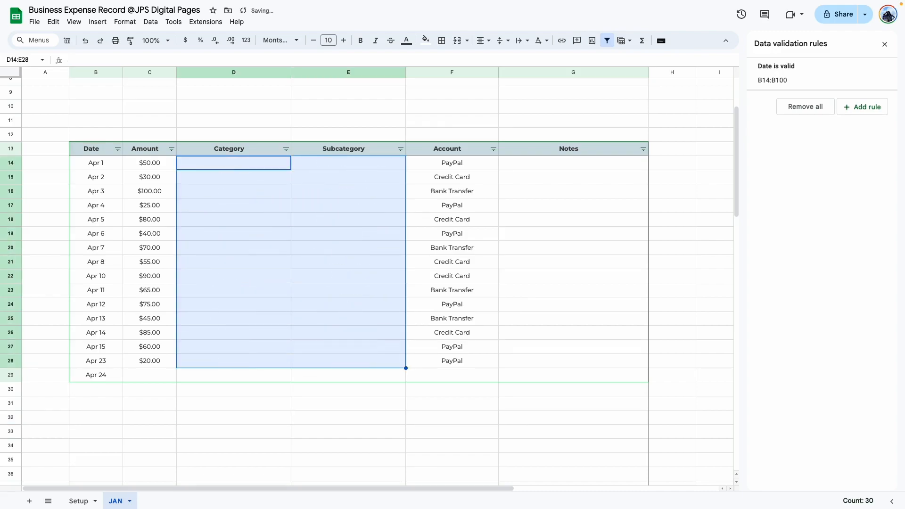
{"action": "left_click", "coordinate": [268, 423]}
{"action": "left_click_drag", "start_coordinate": [234, 166], "coordinate": [280, 381]}
{"action": "left_click", "coordinate": [270, 291]}
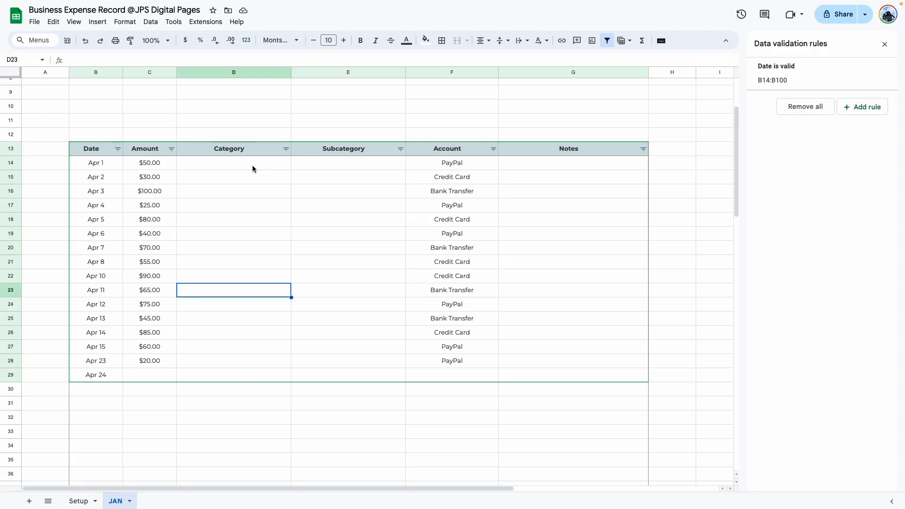
Start a new data validation rule for the Category column and set its range to JAN!D14:D
{"action": "left_click_drag", "start_coordinate": [251, 163], "coordinate": [257, 230]}
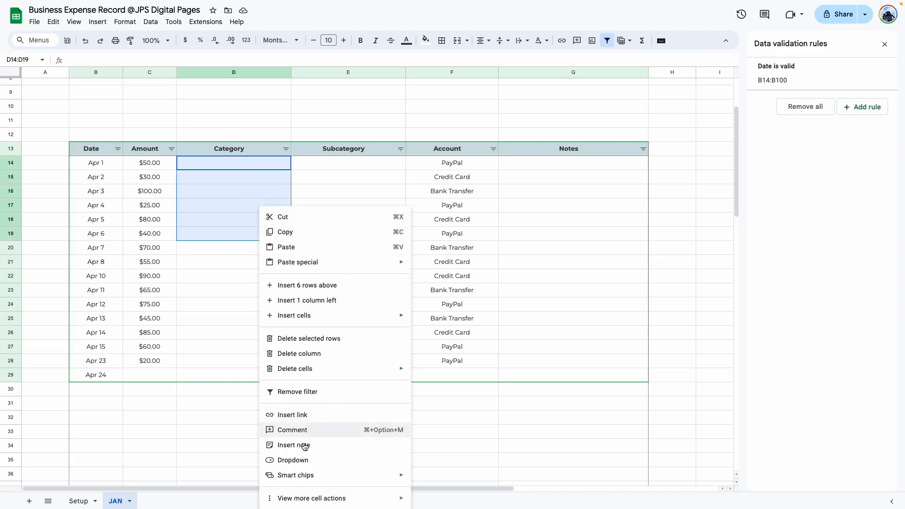
{"action": "left_click", "coordinate": [221, 316]}
{"action": "left_click_drag", "start_coordinate": [207, 163], "coordinate": [203, 257]}
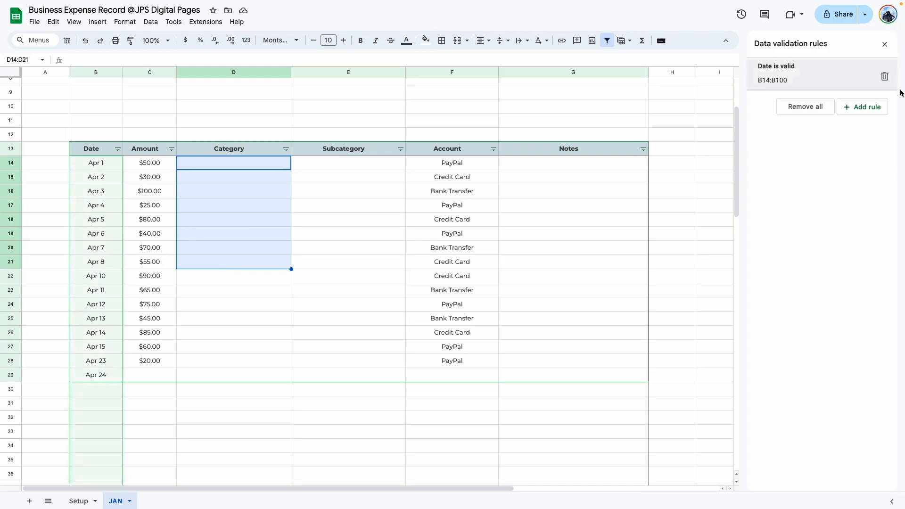
{"action": "left_click", "coordinate": [846, 112]}
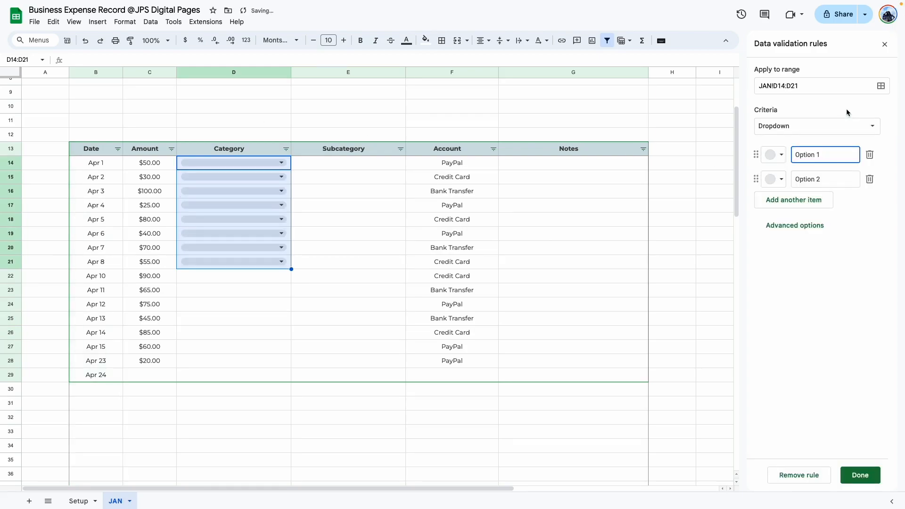
{"action": "left_click", "coordinate": [806, 87]}
{"action": "key", "text": "BackSpace"}
{"action": "key", "text": "BackSpace"}
{"action": "left_click", "coordinate": [853, 111]}
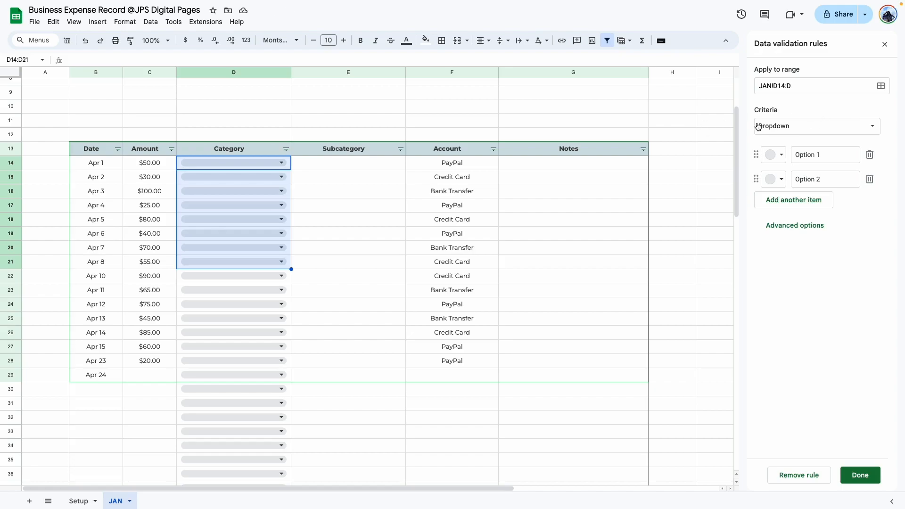
Set the rule's criteria to "Dropdown (from a range)" using the category list in Setup!C4:C28
{"action": "left_click", "coordinate": [832, 131]}
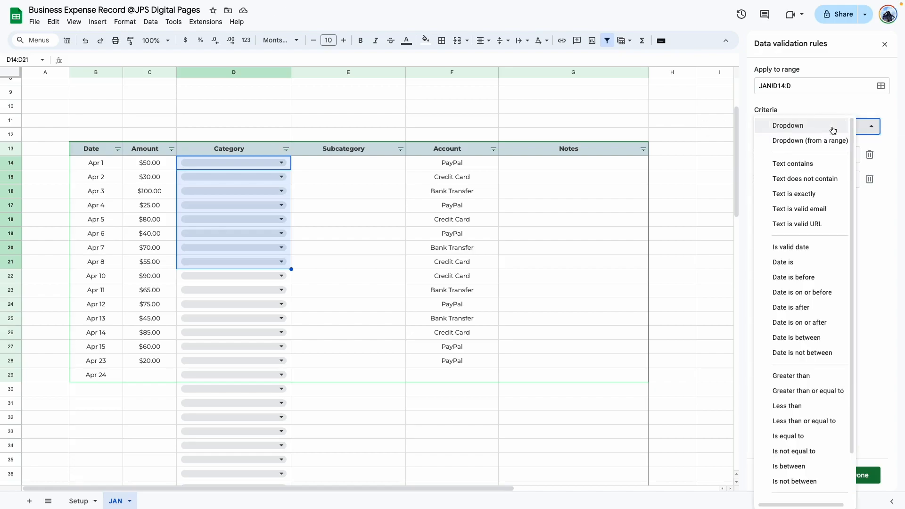
{"action": "left_click", "coordinate": [823, 147]}
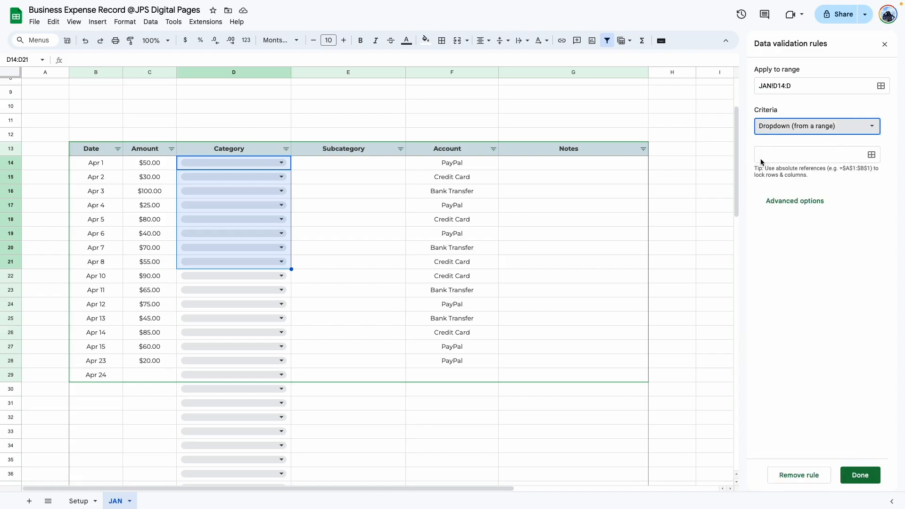
{"action": "left_click", "coordinate": [871, 155]}
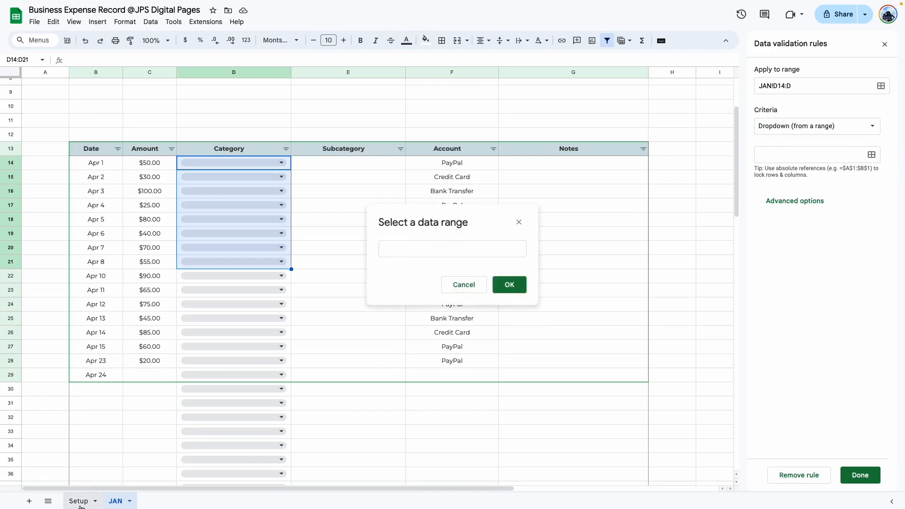
{"action": "left_click", "coordinate": [79, 502]}
{"action": "left_click_drag", "start_coordinate": [140, 123], "coordinate": [141, 466]}
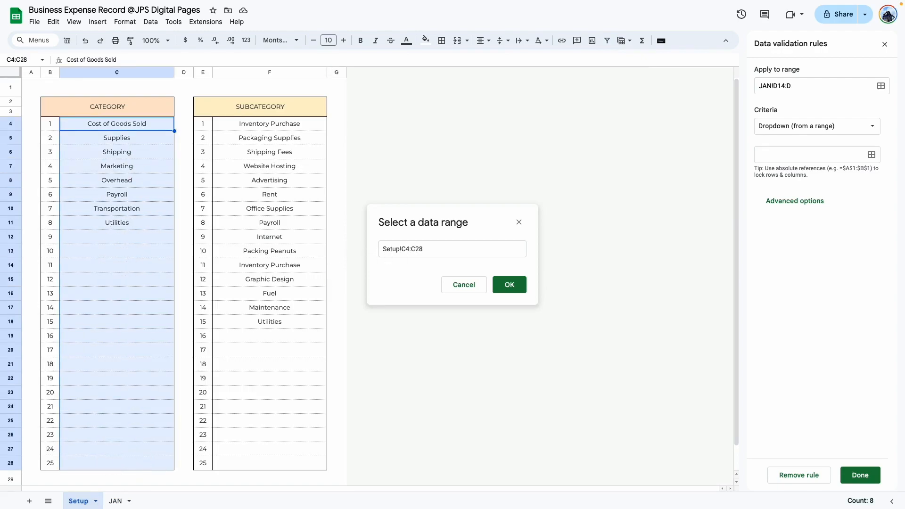
{"action": "left_click", "coordinate": [503, 283]}
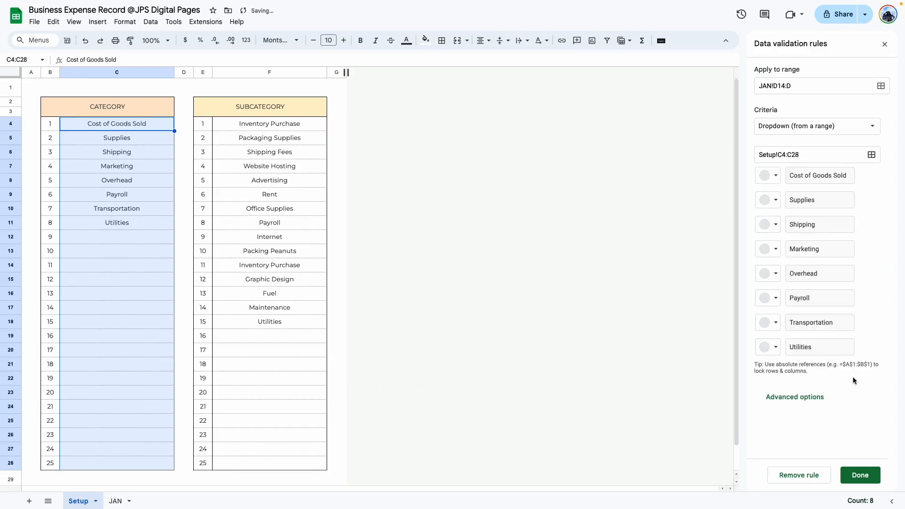
Set the Category dropdown's display style to Arrow, save the rule, and return to the JAN sheet
{"action": "left_click", "coordinate": [787, 401]}
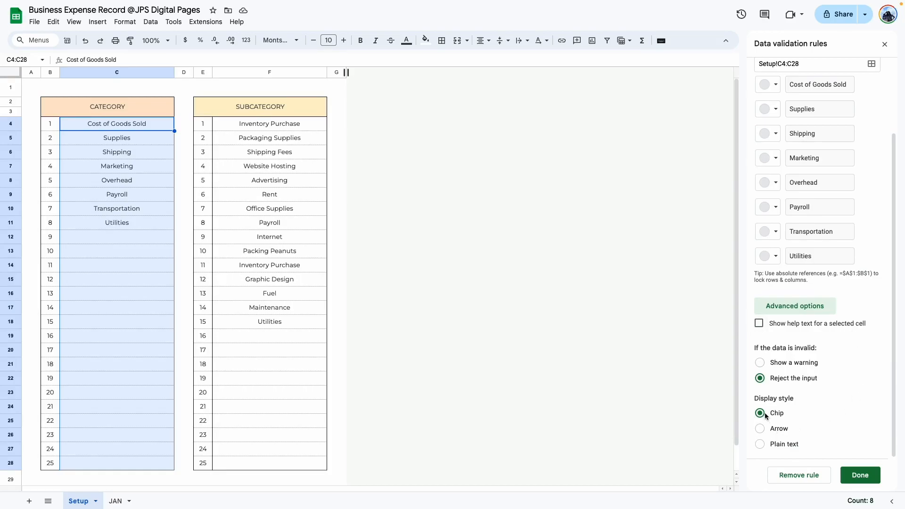
{"action": "left_click", "coordinate": [759, 430]}
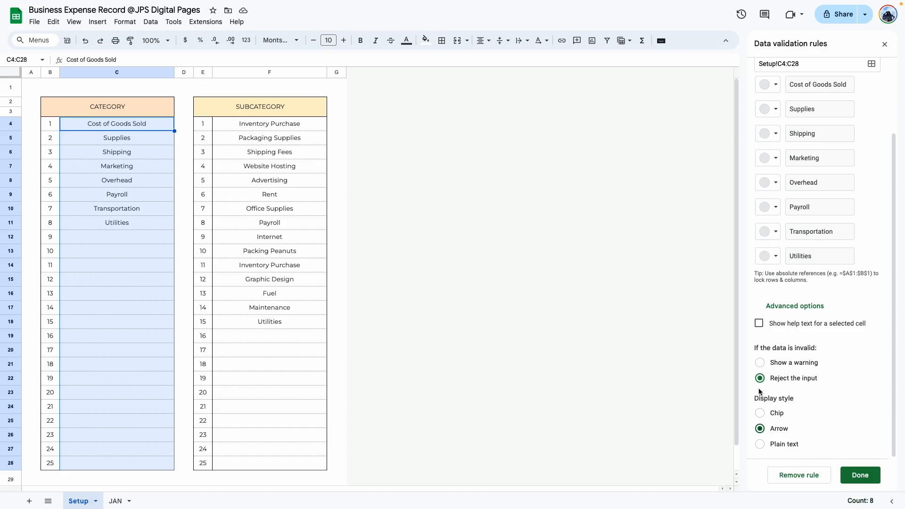
{"action": "left_click", "coordinate": [862, 475]}
{"action": "left_click", "coordinate": [122, 502]}
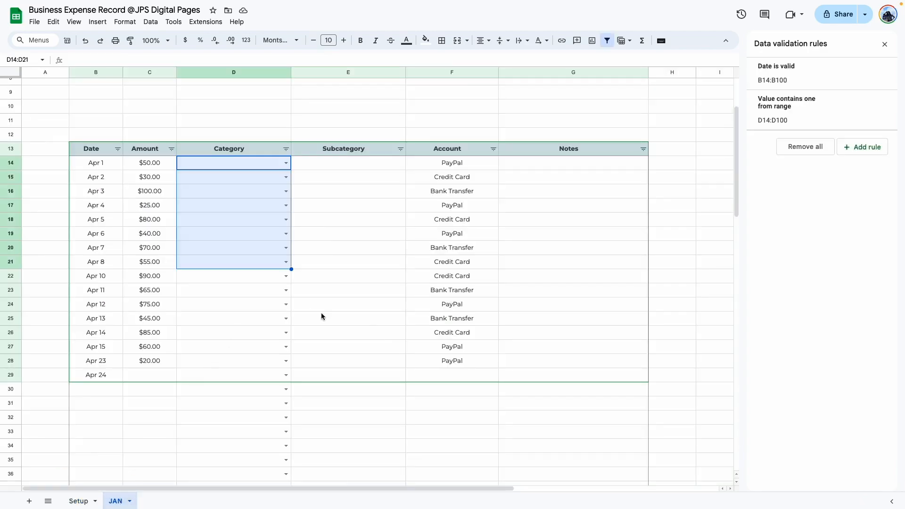
Use the Category dropdowns to fill D14:D18 with Cost of Goods Sold, Marketing, Shipping, Shipping, and Supplies
{"action": "left_click", "coordinate": [366, 319]}
{"action": "left_click", "coordinate": [285, 162]}
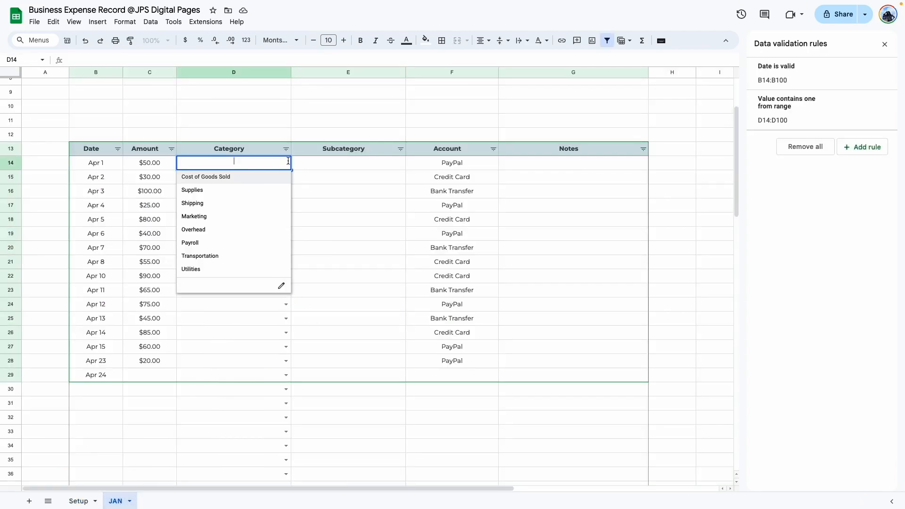
{"action": "left_click", "coordinate": [222, 177]}
{"action": "left_click", "coordinate": [285, 177]}
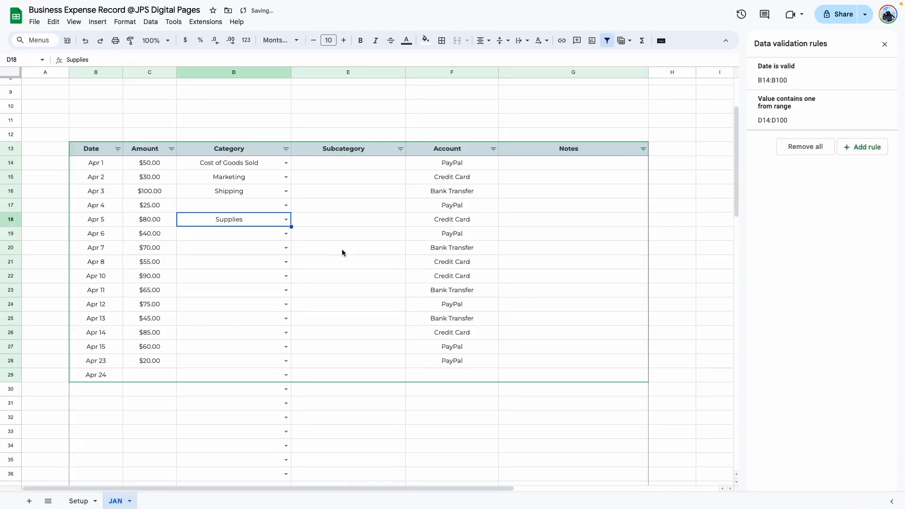
{"action": "left_click", "coordinate": [341, 248]}
{"action": "left_click", "coordinate": [286, 205]}
{"action": "left_click", "coordinate": [216, 246]}
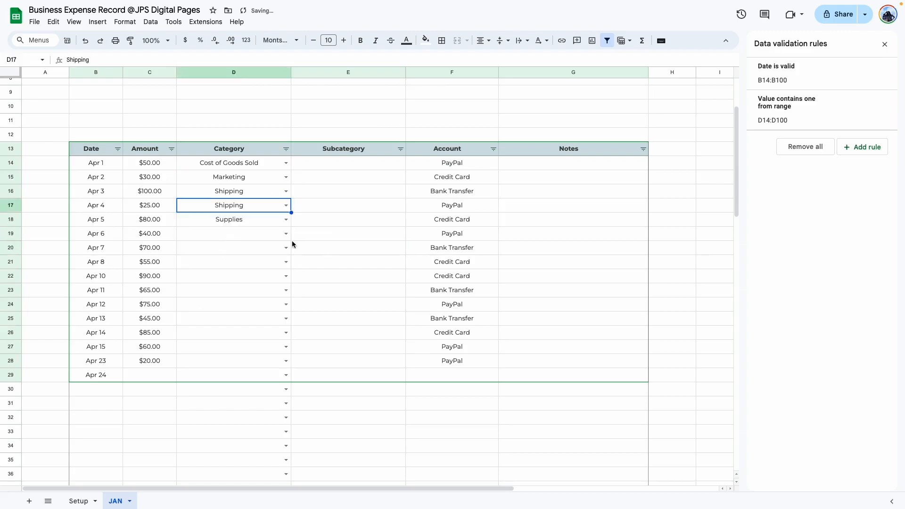
{"action": "left_click", "coordinate": [344, 258]}
{"action": "scroll", "coordinate": [246, 340], "scroll_direction": "down", "scroll_amount": 6}
{"action": "scroll", "coordinate": [273, 344], "scroll_direction": "up", "scroll_amount": 6}
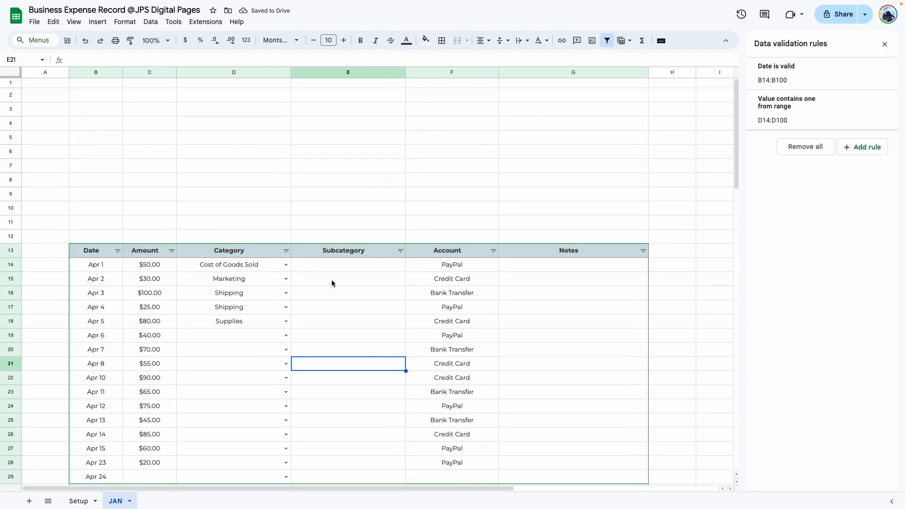
Examine the subcategory summary table beside the JAN expenses in the Business Expense Record-Salon Business spreadsheet
{"action": "left_click_drag", "start_coordinate": [332, 186], "coordinate": [376, 390]}
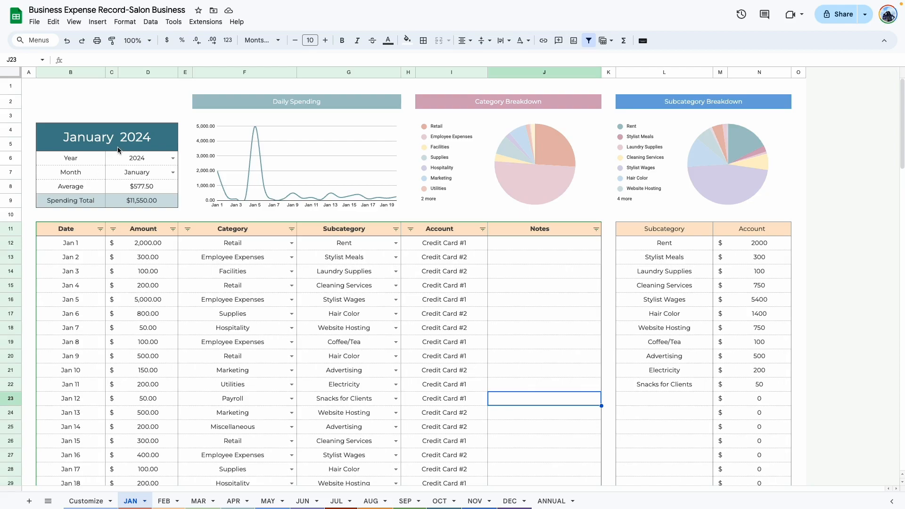
{"action": "left_click_drag", "start_coordinate": [666, 231], "coordinate": [772, 452]}
{"action": "left_click", "coordinate": [647, 431]}
{"action": "left_click_drag", "start_coordinate": [662, 229], "coordinate": [650, 418]}
{"action": "left_click_drag", "start_coordinate": [766, 230], "coordinate": [769, 441]}
{"action": "left_click", "coordinate": [672, 302]}
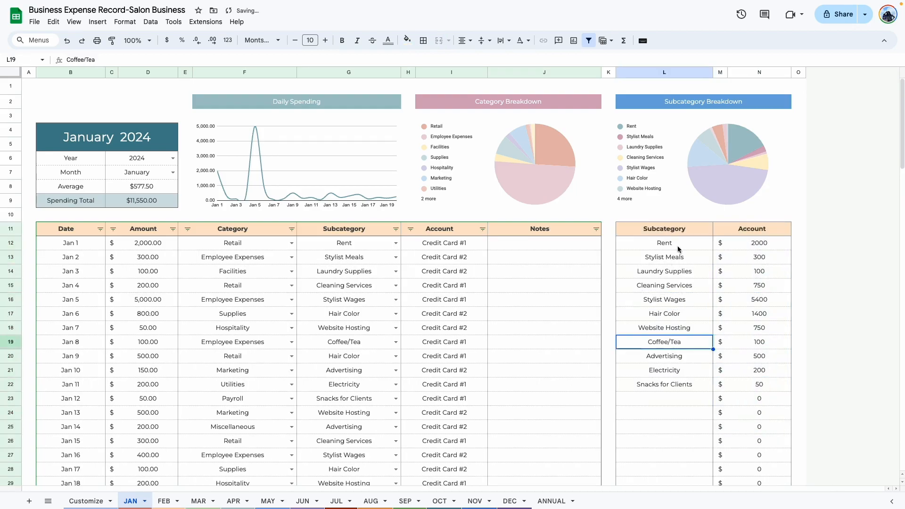
Compare the unique subcategory list in column L with the repeated subcategory entries in column G of the salon spreadsheet's JAN sheet
{"action": "left_click", "coordinate": [677, 246]}
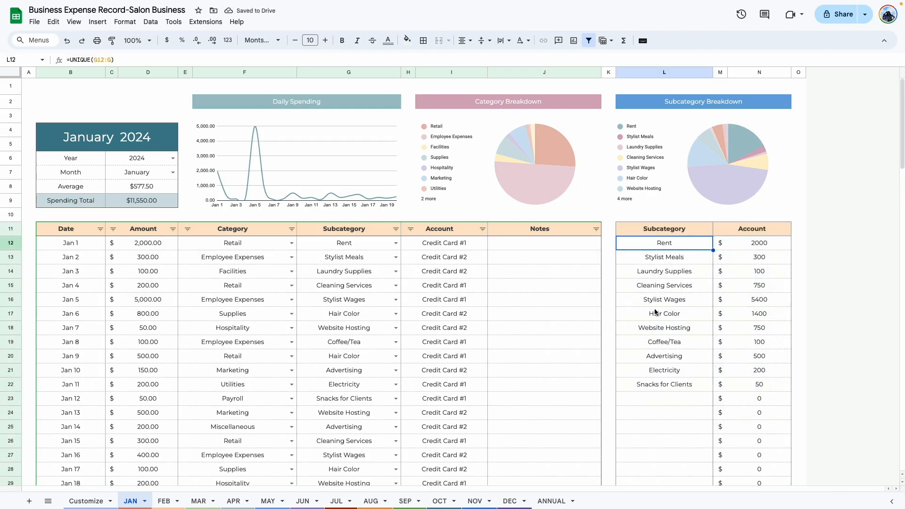
{"action": "left_click_drag", "start_coordinate": [684, 386], "coordinate": [668, 244]}
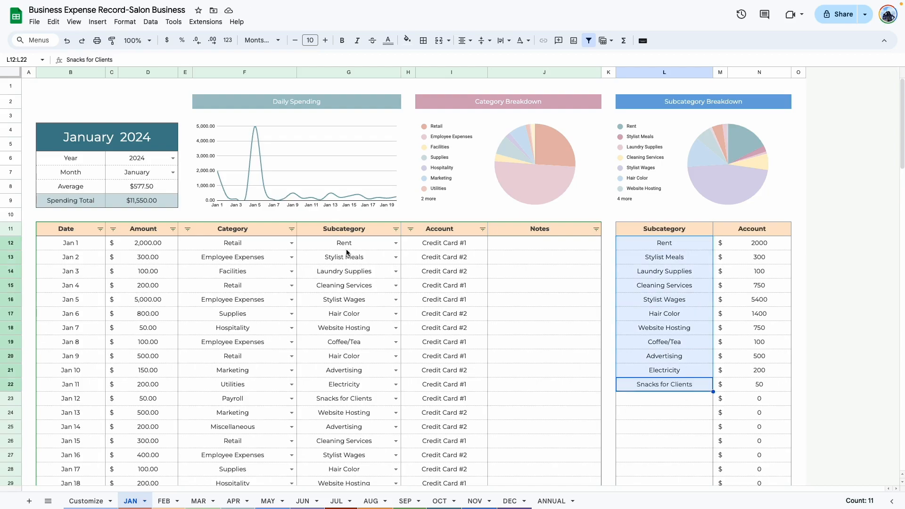
{"action": "scroll", "coordinate": [384, 251], "scroll_direction": "down", "scroll_amount": 3}
{"action": "left_click_drag", "start_coordinate": [368, 176], "coordinate": [382, 455]}
{"action": "left_click", "coordinate": [363, 191]}
{"action": "left_click", "coordinate": [360, 204]}
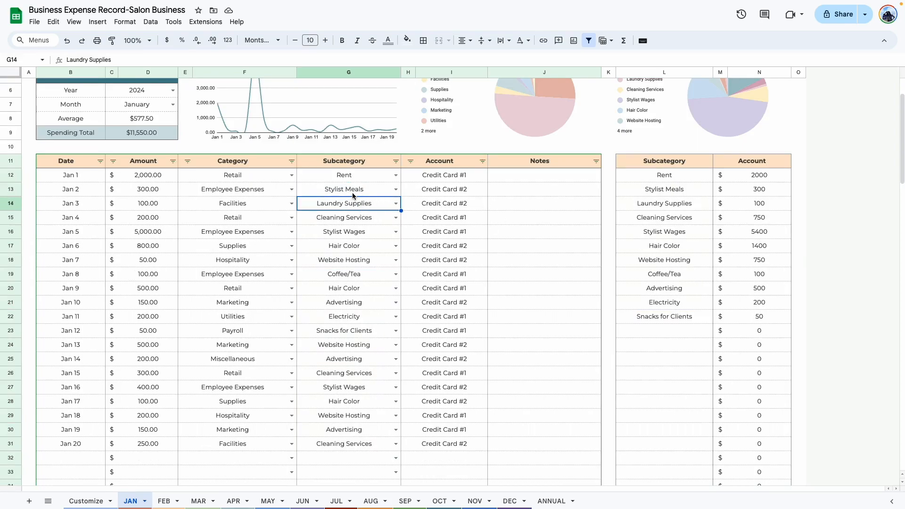
{"action": "left_click", "coordinate": [358, 259]}
{"action": "left_click", "coordinate": [366, 411], "text": "ctrl"}
{"action": "left_click", "coordinate": [370, 389]}
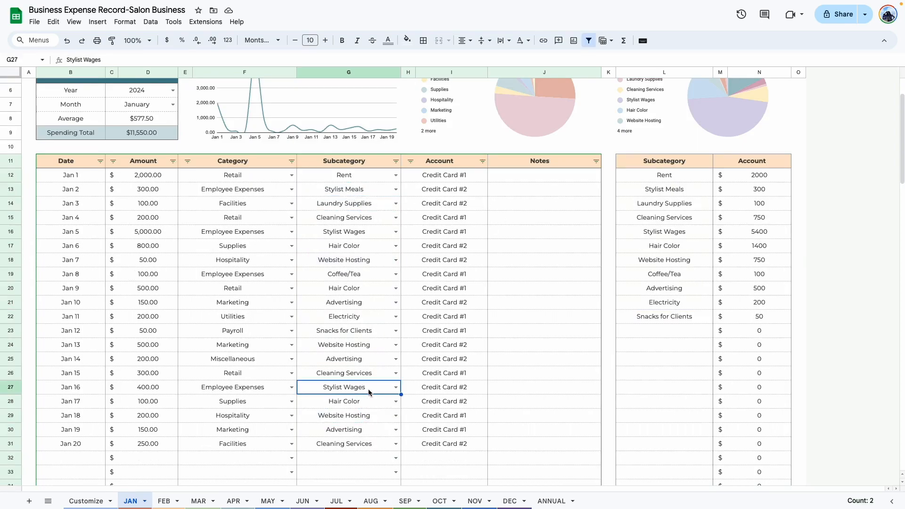
{"action": "left_click", "coordinate": [370, 235], "text": "ctrl"}
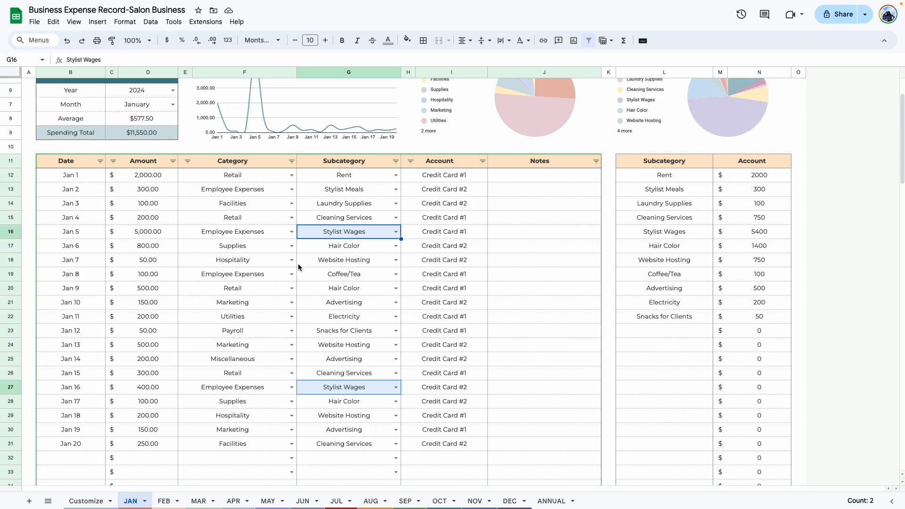
{"action": "mouse_move", "coordinate": [658, 176]}
{"action": "left_mouse_down"}
{"action": "mouse_move", "coordinate": [665, 318]}
{"action": "mouse_move", "coordinate": [665, 177]}
{"action": "left_mouse_up"}
{"action": "left_click", "coordinate": [664, 358]}
{"action": "left_click_drag", "start_coordinate": [372, 163], "coordinate": [370, 445]}
{"action": "left_click", "coordinate": [613, 406]}
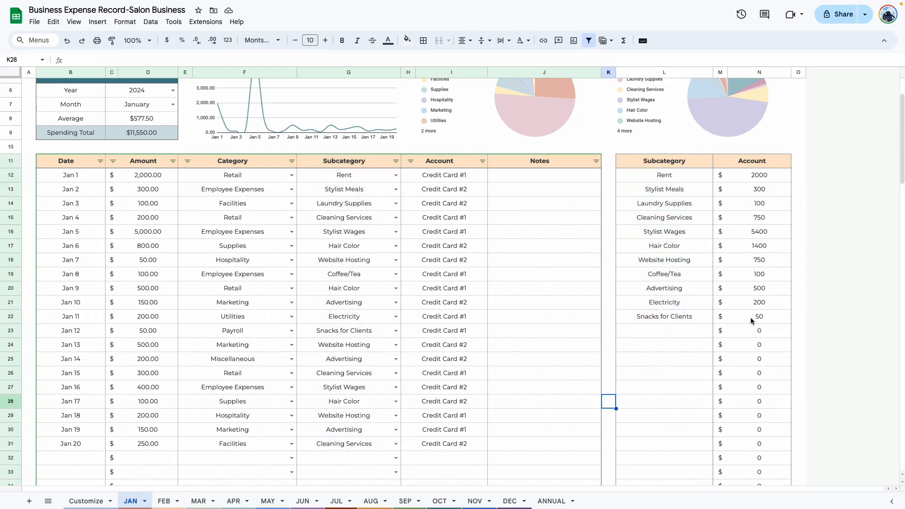
Examine how the column N totals add up by tracing Stylist Wages through its entries and amounts, and inspect the formulas in L12 and N12
{"action": "left_click_drag", "start_coordinate": [769, 324], "coordinate": [763, 171]}
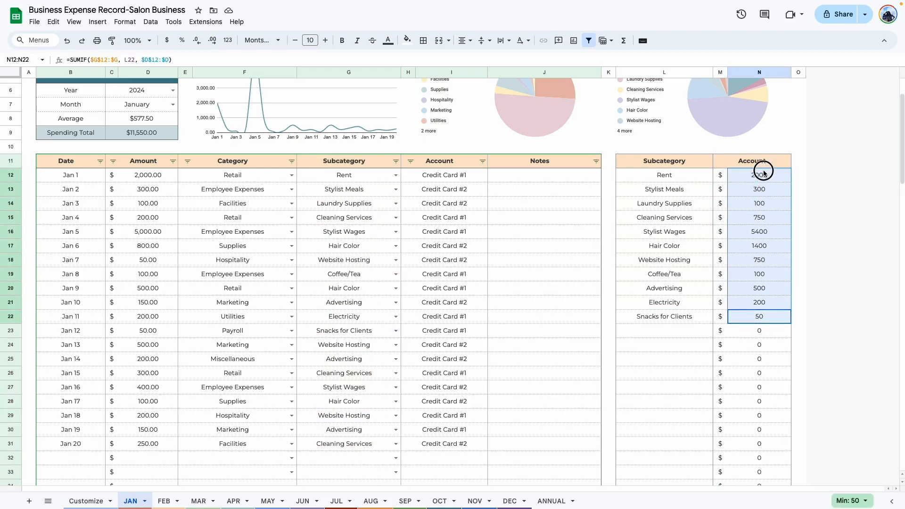
{"action": "left_click", "coordinate": [608, 330]}
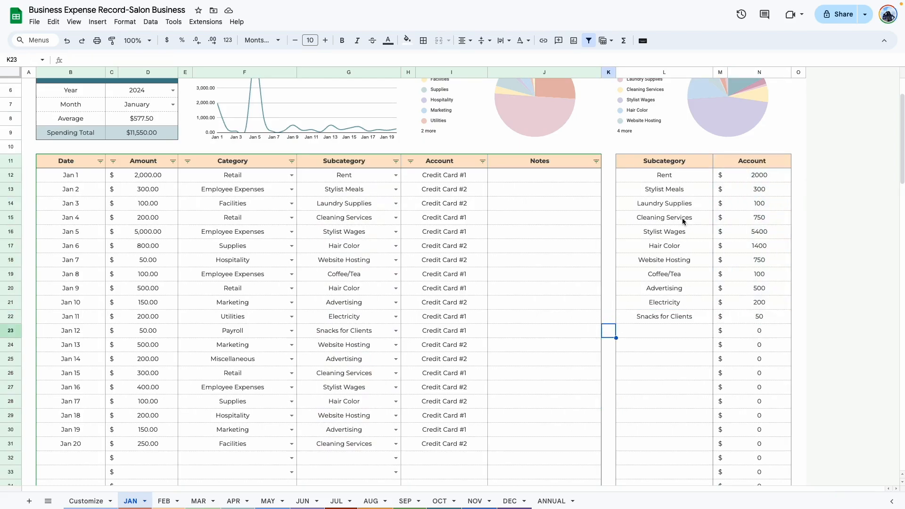
{"action": "left_click", "coordinate": [681, 233]}
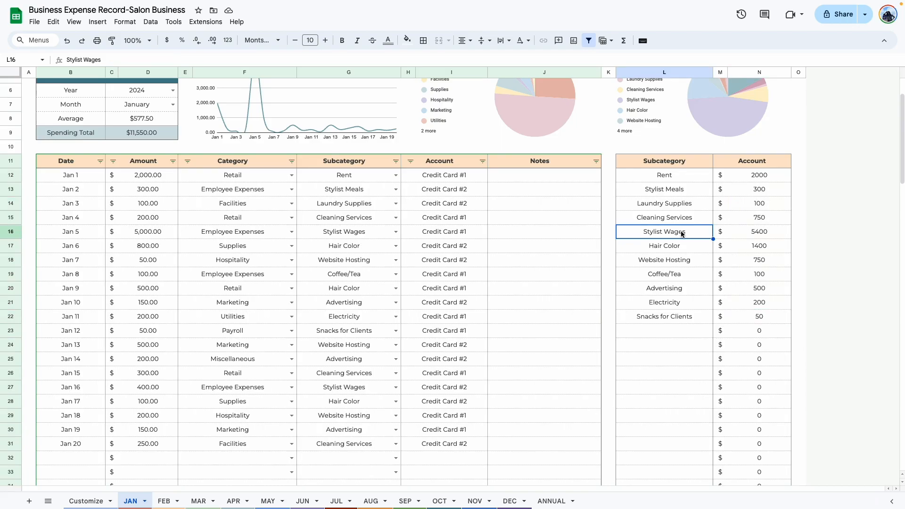
{"action": "left_click", "coordinate": [364, 236]}
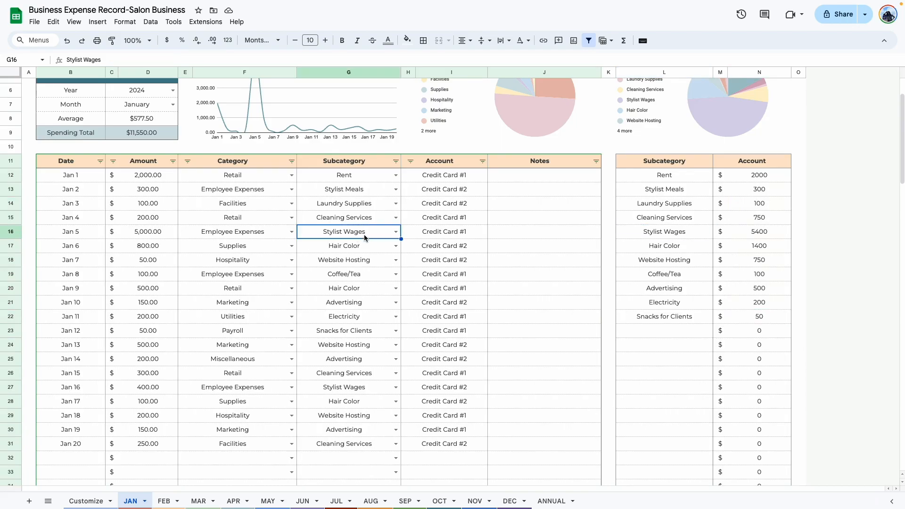
{"action": "left_click", "coordinate": [362, 390], "text": "ctrl"}
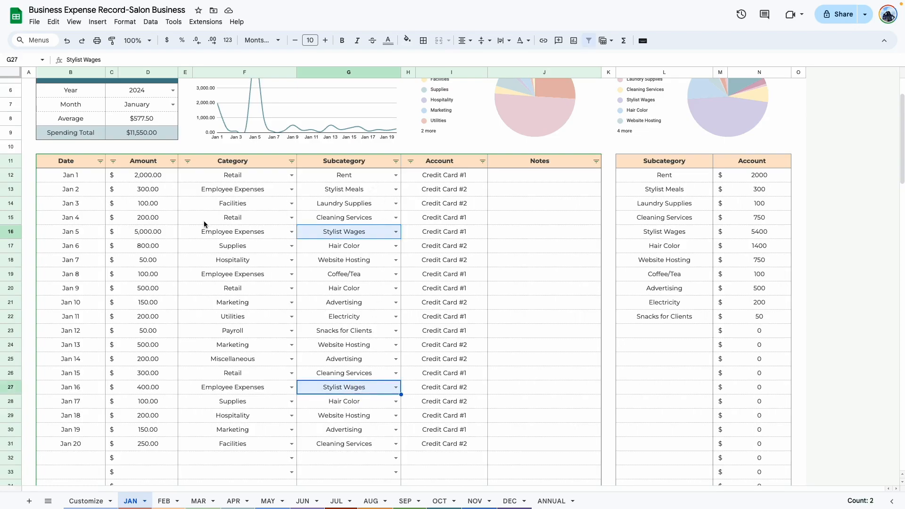
{"action": "left_click", "coordinate": [157, 235], "text": "ctrl"}
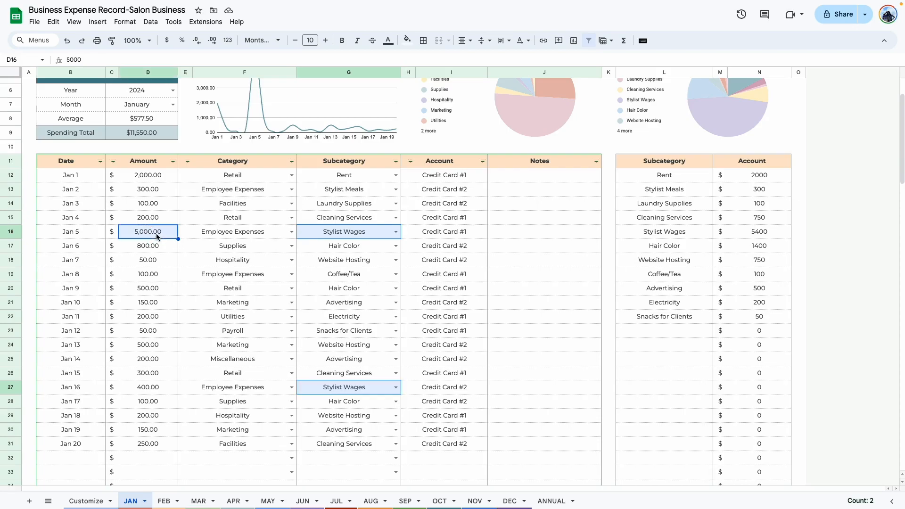
{"action": "left_click", "coordinate": [159, 390], "text": "ctrl"}
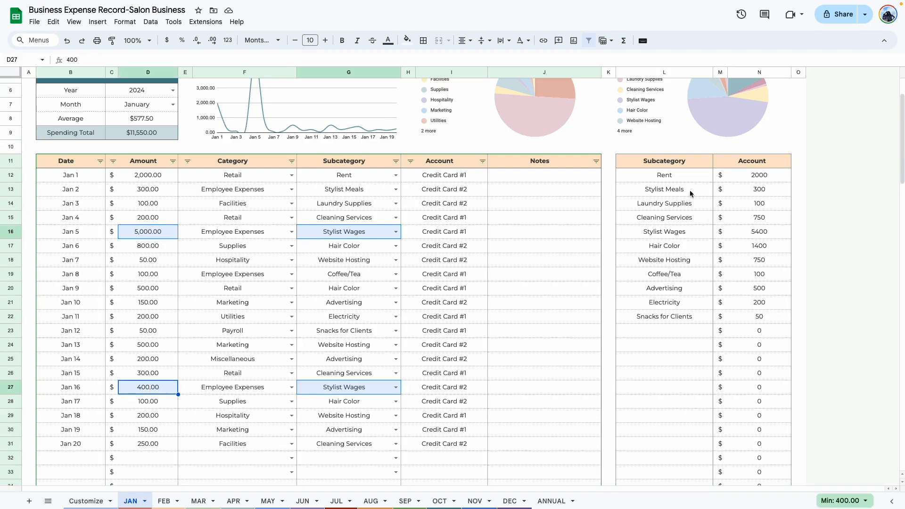
{"action": "left_click", "coordinate": [669, 232]}
{"action": "left_click", "coordinate": [767, 232]}
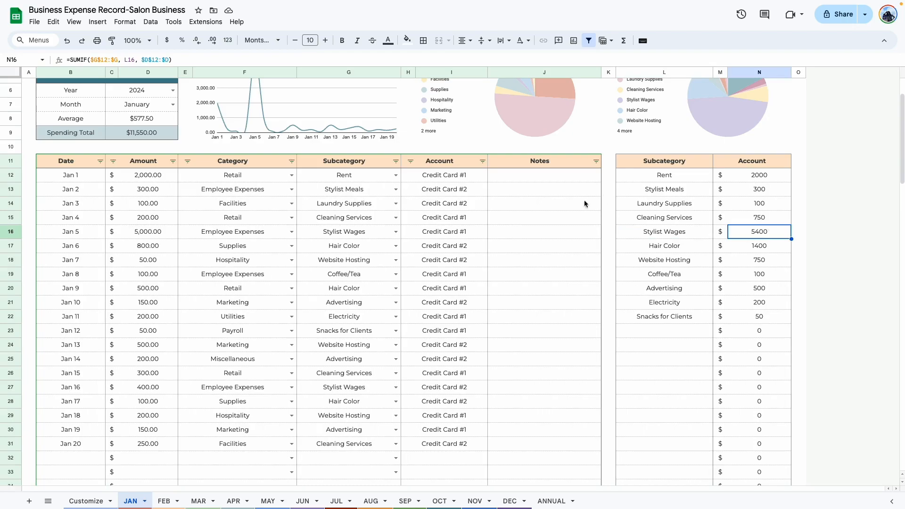
{"action": "left_click", "coordinate": [669, 178]}
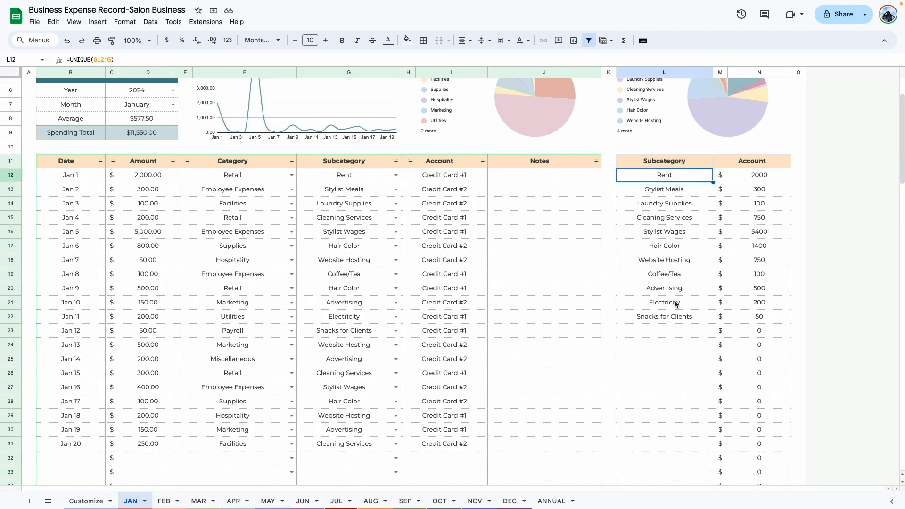
{"action": "left_click_drag", "start_coordinate": [679, 316], "coordinate": [666, 177]}
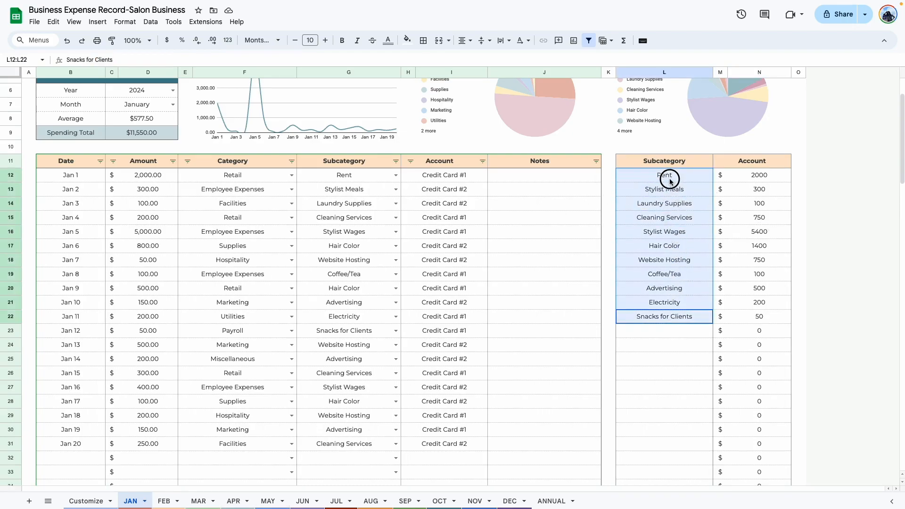
{"action": "left_click", "coordinate": [769, 177]}
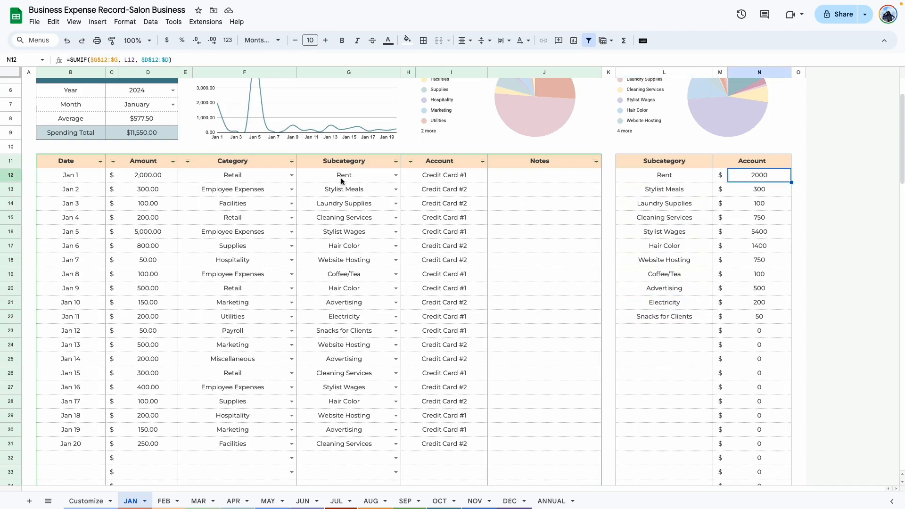
{"action": "left_click_drag", "start_coordinate": [638, 186], "coordinate": [683, 274]}
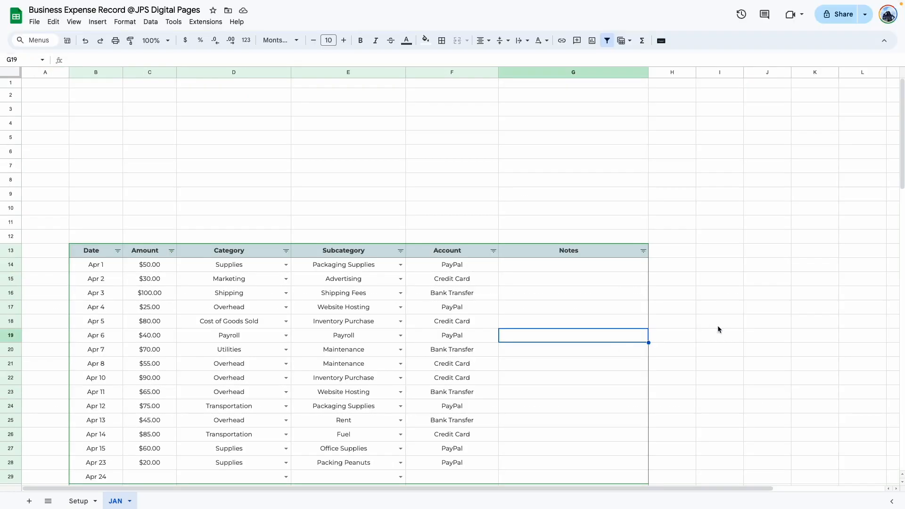
{"action": "left_click", "coordinate": [717, 323]}
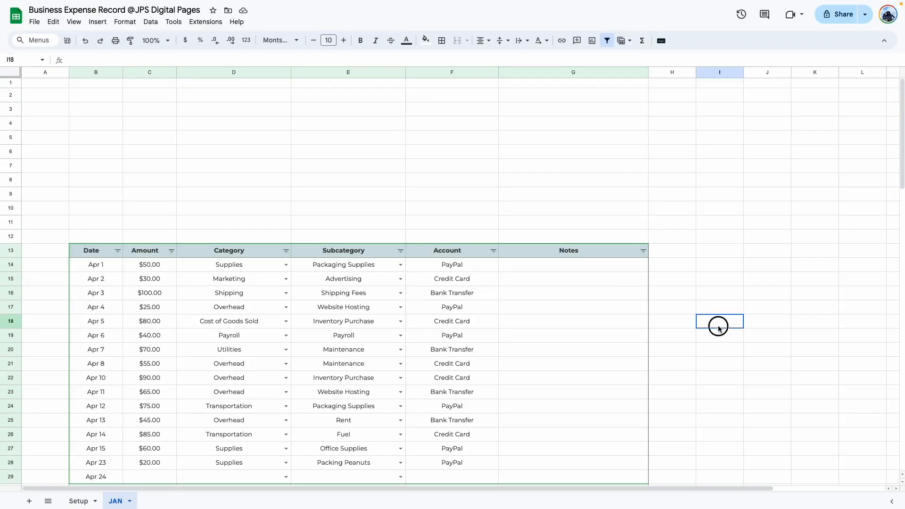
{"action": "left_click_drag", "start_coordinate": [695, 73], "coordinate": [664, 73]}
{"action": "left_click_drag", "start_coordinate": [658, 489], "coordinate": [746, 488]}
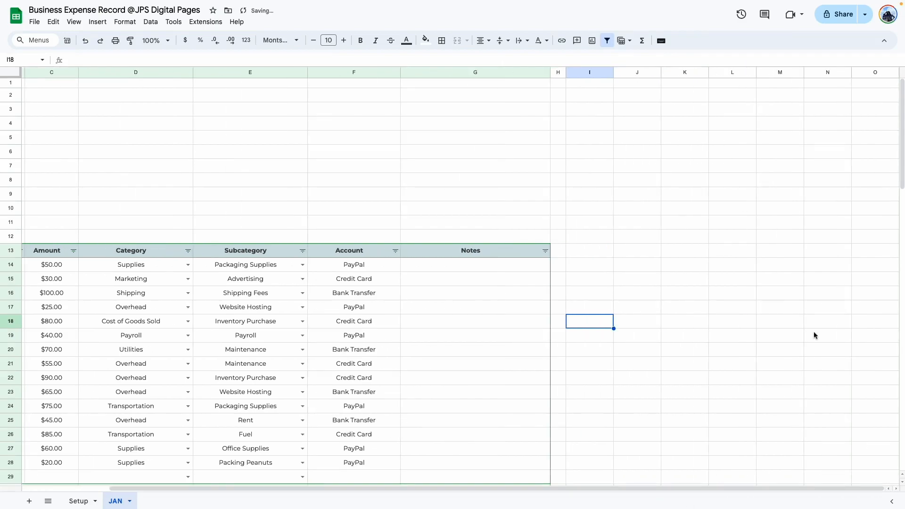
Widen columns I and J and build a bordered summary table with the shaded headers Subcategory and Total in I13:J13
{"action": "left_click_drag", "start_coordinate": [590, 73], "coordinate": [727, 74]}
{"action": "left_click", "coordinate": [622, 250]}
{"action": "left_click_drag", "start_coordinate": [610, 257], "coordinate": [733, 252]}
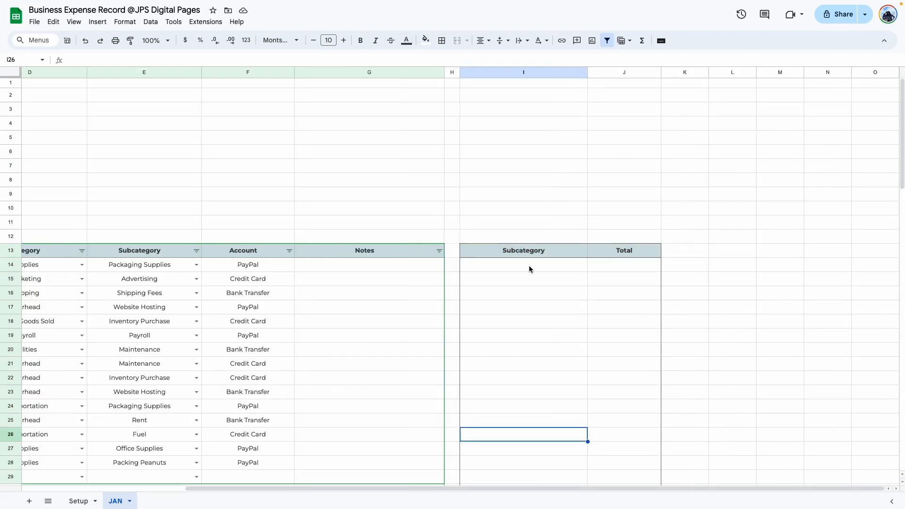
Enter =UNIQUE(E14:E) in I14 to list each expense subcategory once in the summary table
{"action": "left_click", "coordinate": [530, 269]}
{"action": "left_click_drag", "start_coordinate": [600, 490], "coordinate": [501, 487]}
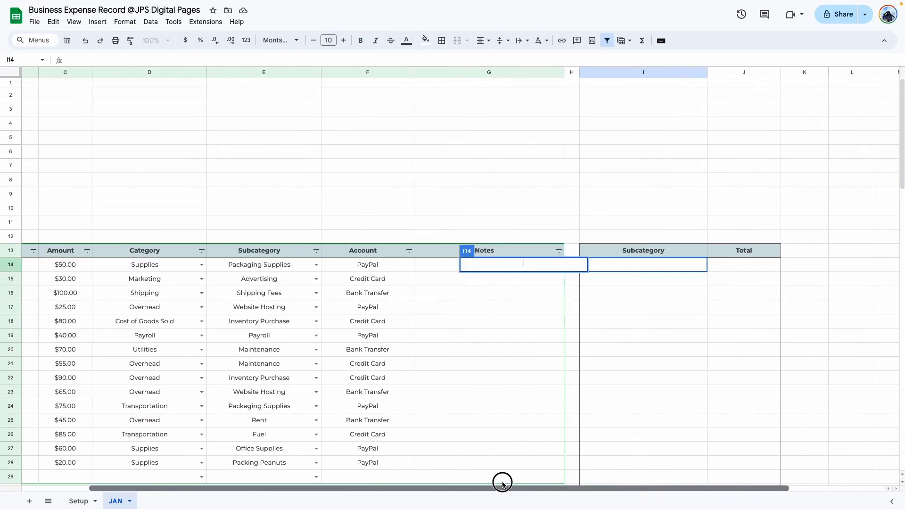
{"action": "left_click", "coordinate": [663, 317]}
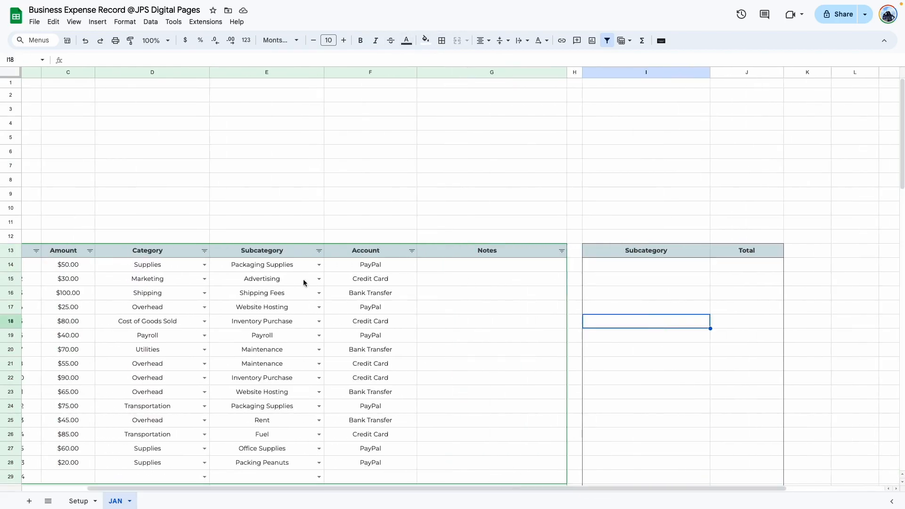
{"action": "scroll", "coordinate": [307, 283], "scroll_direction": "down", "scroll_amount": 1}
{"action": "left_click_drag", "start_coordinate": [274, 257], "coordinate": [283, 455]}
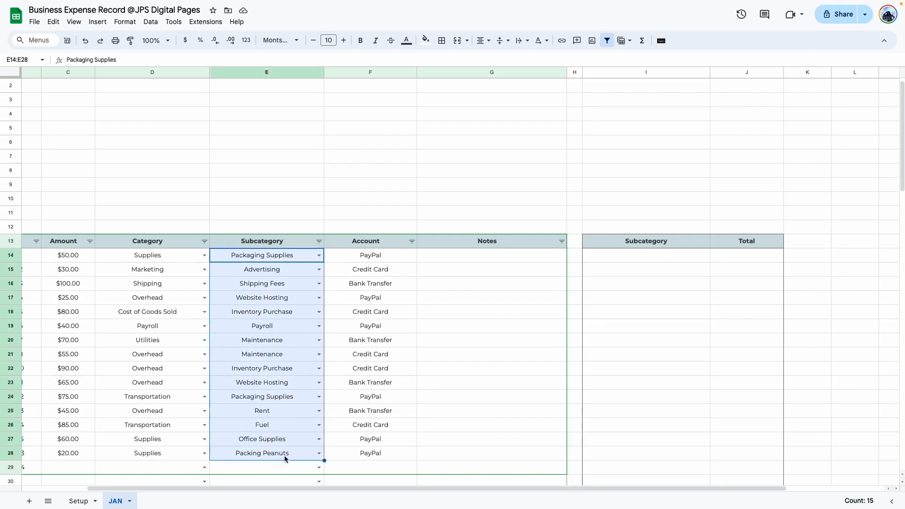
{"action": "left_click", "coordinate": [645, 339]}
{"action": "left_click", "coordinate": [622, 258]}
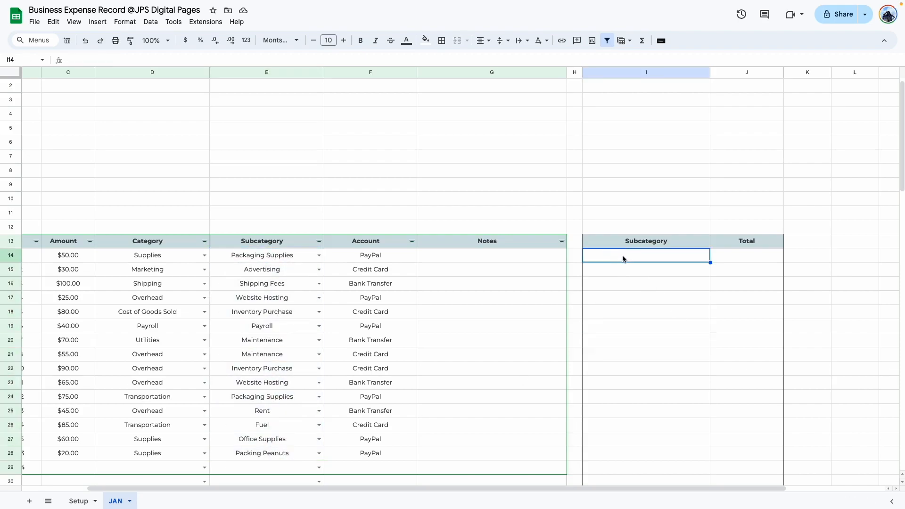
{"action": "type", "text": "="}
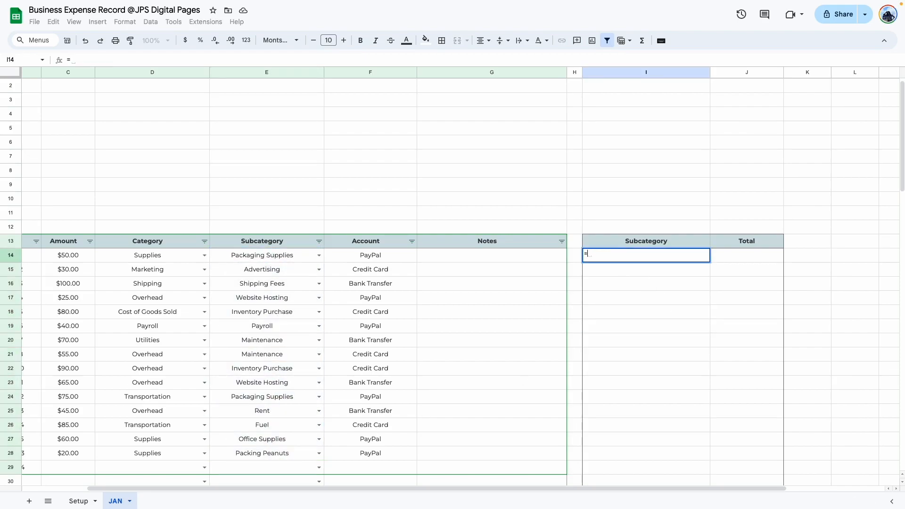
{"action": "type", "text": "UNIQUE("}
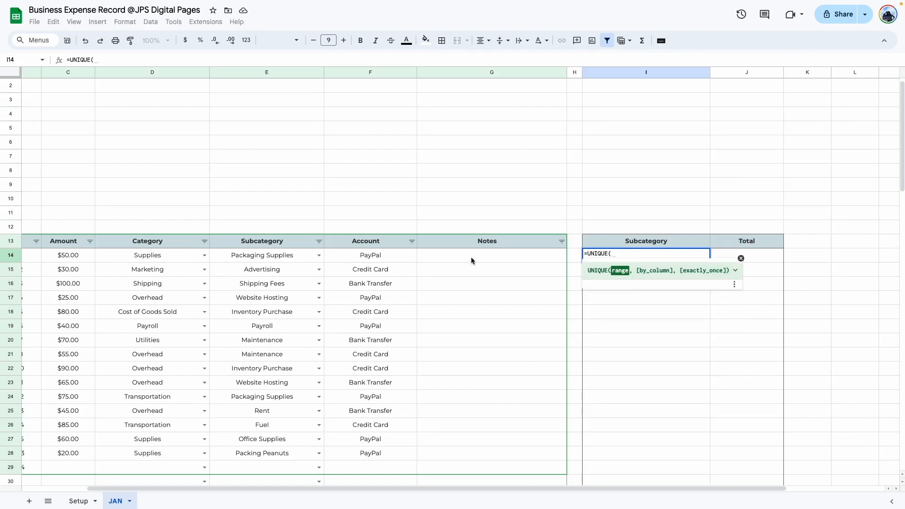
{"action": "left_click_drag", "start_coordinate": [276, 257], "coordinate": [228, 424]}
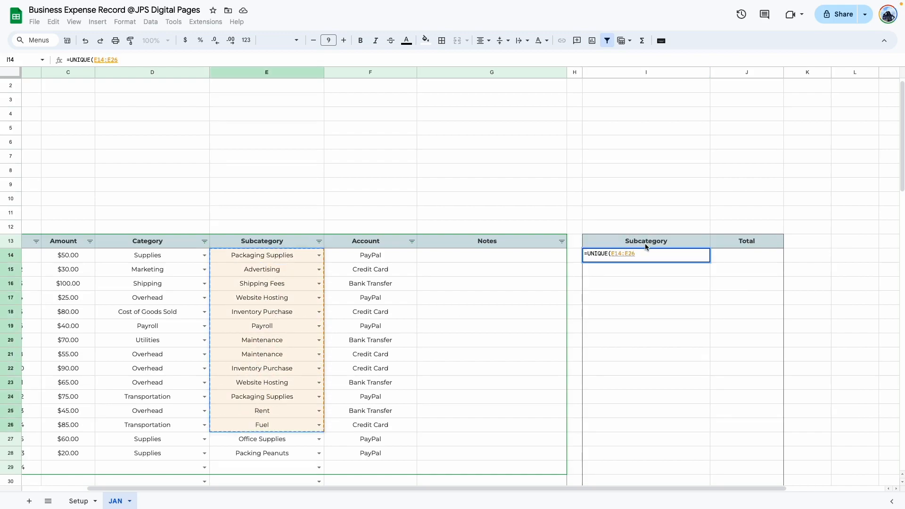
{"action": "key", "text": "BackSpace"}
{"action": "key", "text": "BackSpace"}
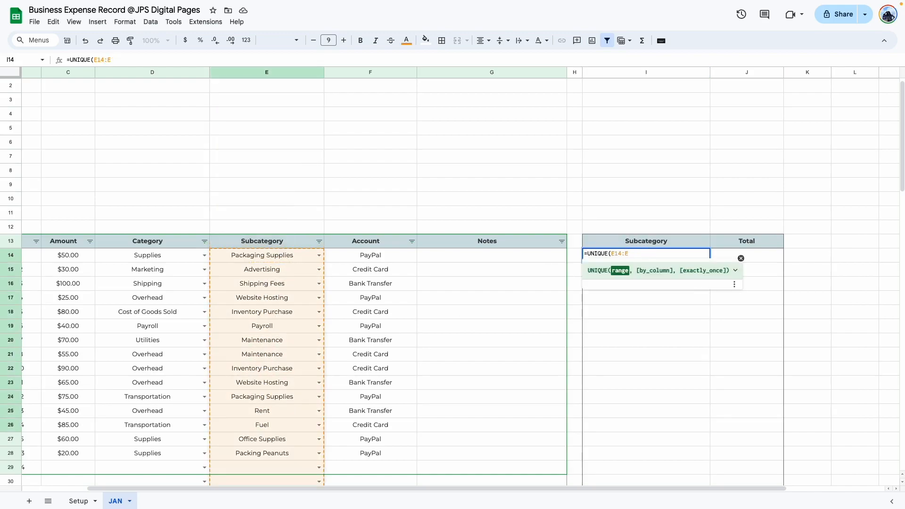
{"action": "key", "text": "Return"}
Check the generated subcategory list in I14:I24 against the repeated Packaging Supplies and Maintenance entries in column E
{"action": "left_click", "coordinate": [700, 410]}
{"action": "scroll", "coordinate": [702, 405], "scroll_direction": "down", "scroll_amount": 2}
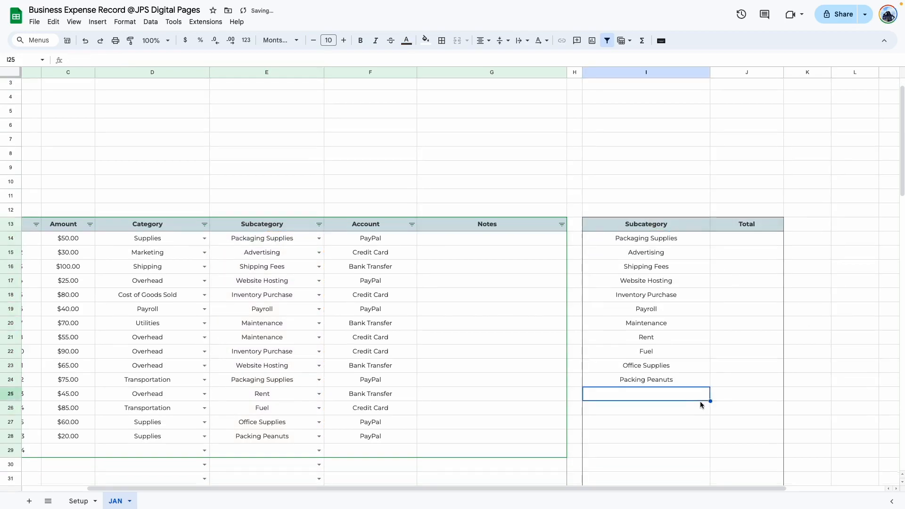
{"action": "left_click_drag", "start_coordinate": [674, 179], "coordinate": [657, 182]}
{"action": "left_click", "coordinate": [650, 392]}
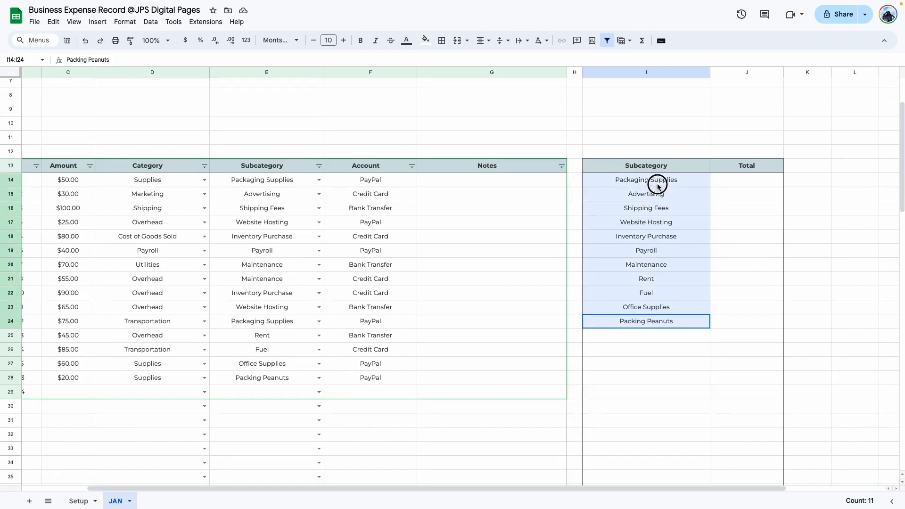
{"action": "left_click", "coordinate": [284, 184]}
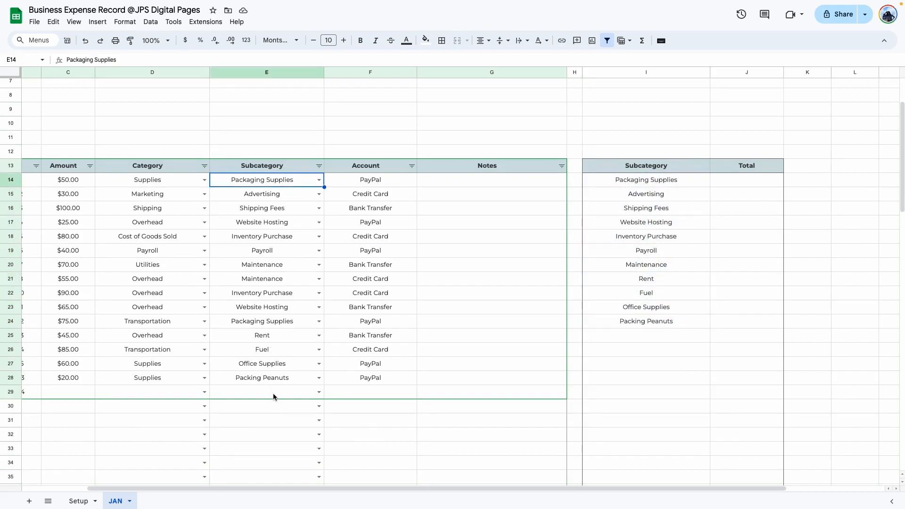
{"action": "left_click", "coordinate": [285, 377]}
{"action": "left_click", "coordinate": [285, 319]}
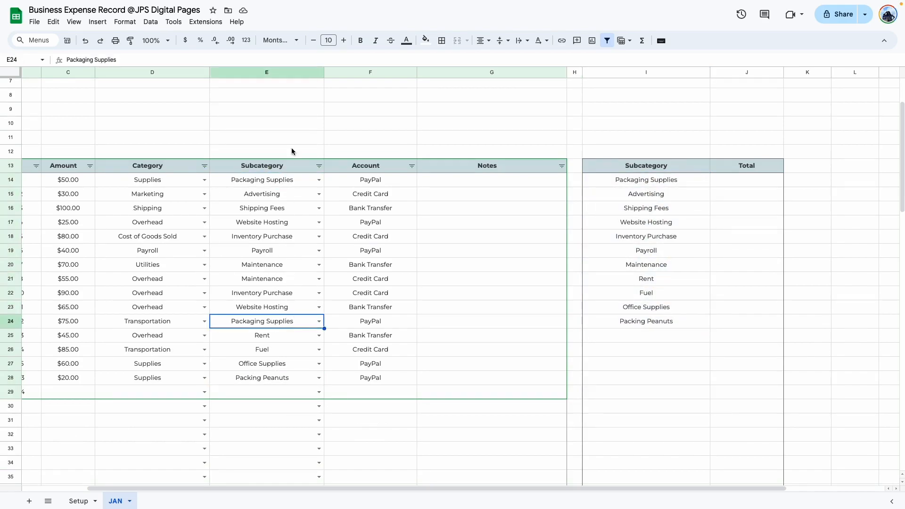
{"action": "left_click", "coordinate": [283, 184]}
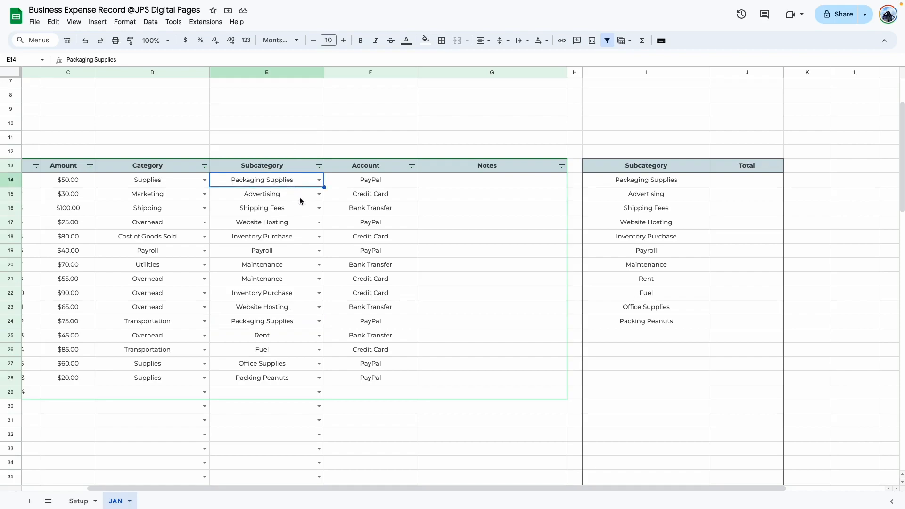
{"action": "left_click", "coordinate": [281, 267]}
{"action": "left_click", "coordinate": [283, 283]}
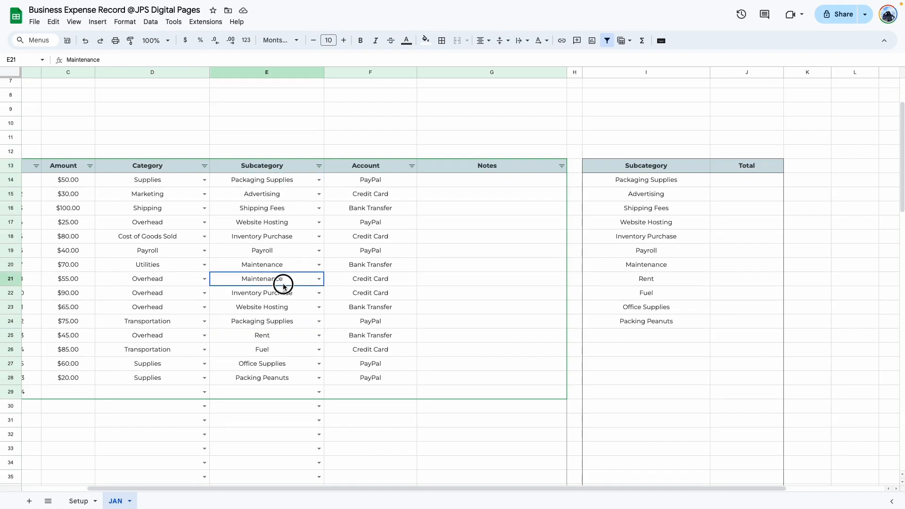
Select Graphic Design as the subcategory in E29 and check the generated summary list for the new entry
{"action": "left_click_drag", "start_coordinate": [669, 188], "coordinate": [663, 325]}
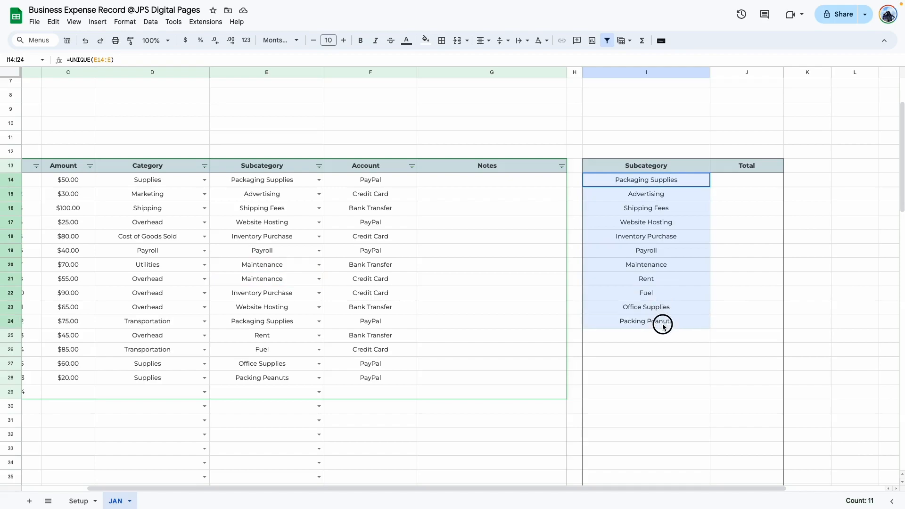
{"action": "left_click_drag", "start_coordinate": [293, 183], "coordinate": [297, 391]}
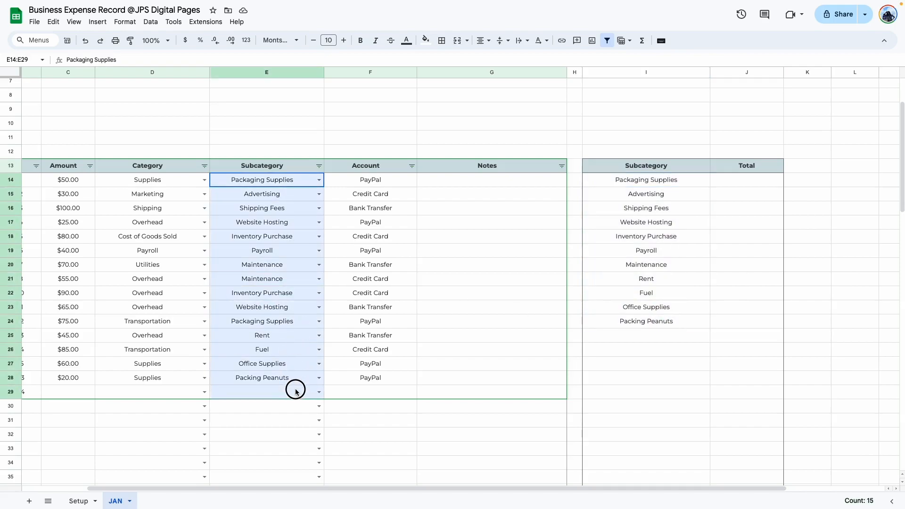
{"action": "left_click", "coordinate": [271, 427]}
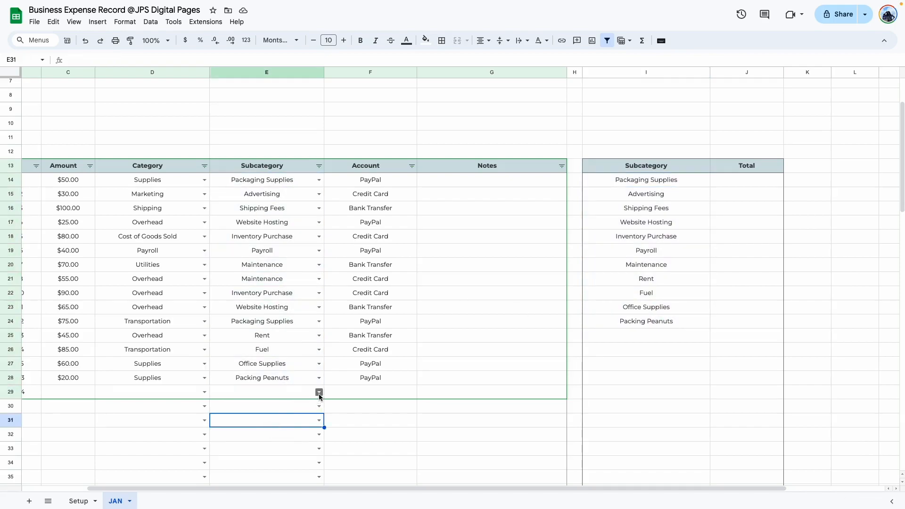
{"action": "left_click", "coordinate": [319, 392]}
{"action": "scroll", "coordinate": [283, 424], "scroll_direction": "down", "scroll_amount": 5}
{"action": "left_click", "coordinate": [263, 455]}
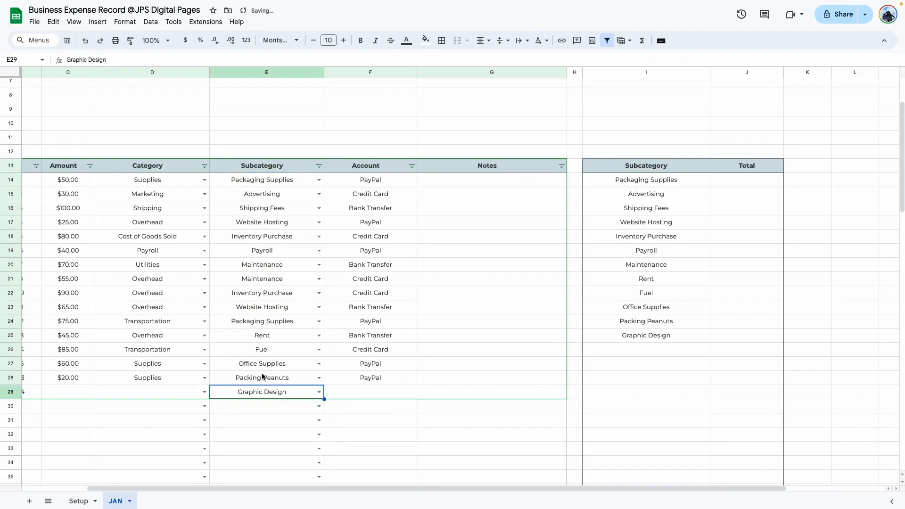
{"action": "left_click", "coordinate": [677, 339]}
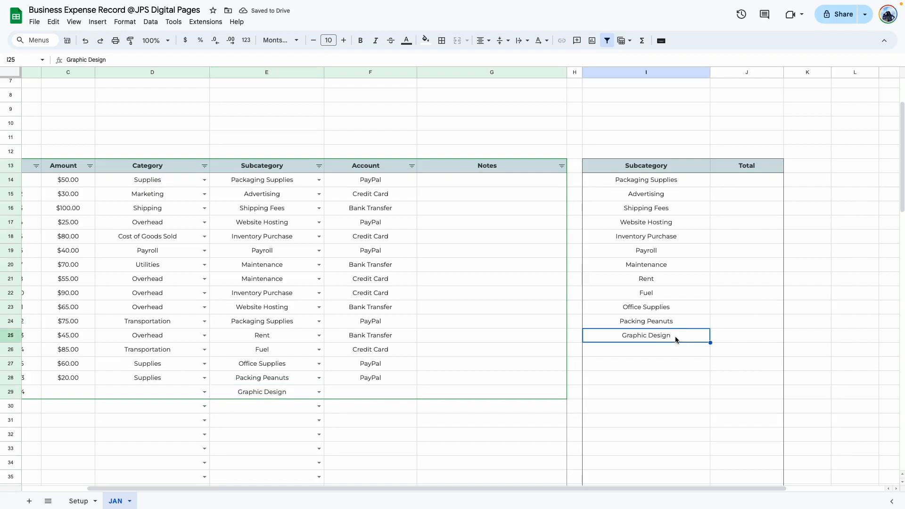
Try a second Graphic Design subcategory in E30 to test the unique list, and clear that entry
{"action": "left_click", "coordinate": [318, 405]}
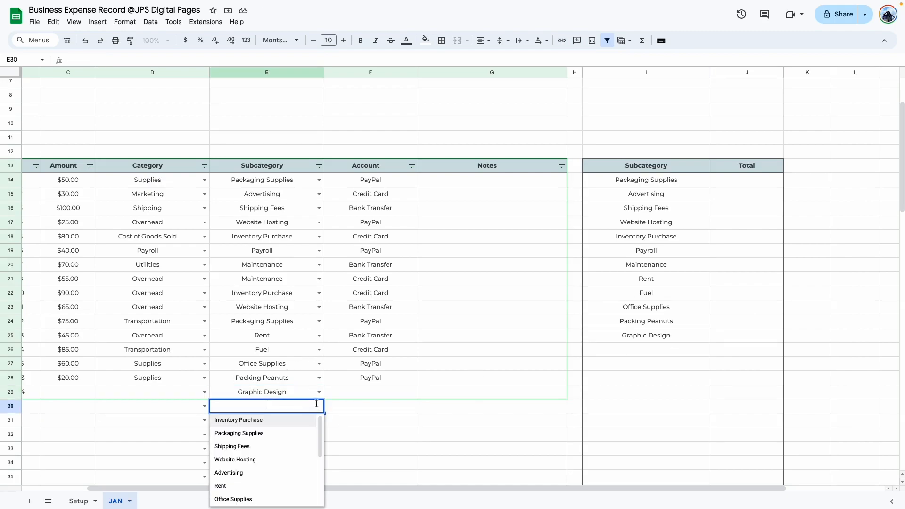
{"action": "scroll", "coordinate": [279, 459], "scroll_direction": "down", "scroll_amount": 5}
{"action": "left_click", "coordinate": [233, 456]}
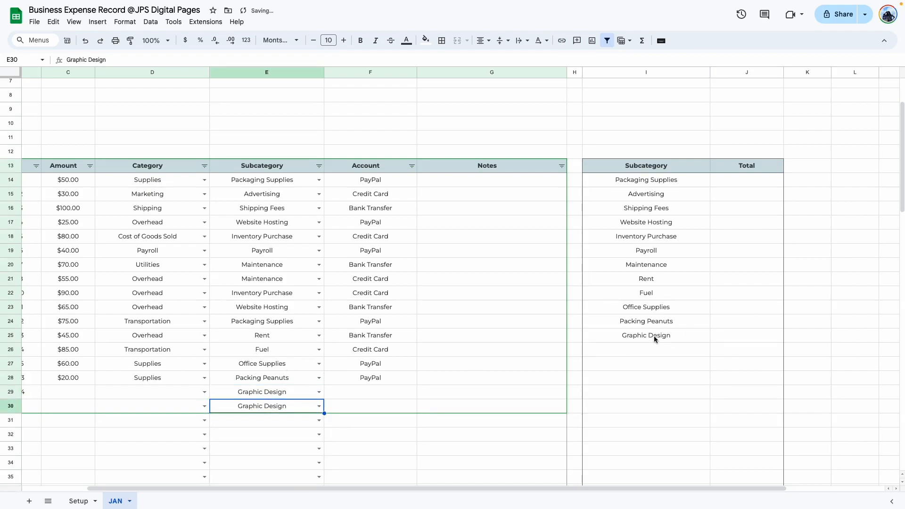
{"action": "key", "text": "Delete"}
Copy the SUMIF formula from N12 in the Business Expense Record-Salon Business spreadsheet into J14 of the JPS Digital Pages record
{"action": "left_click", "coordinate": [485, 252]}
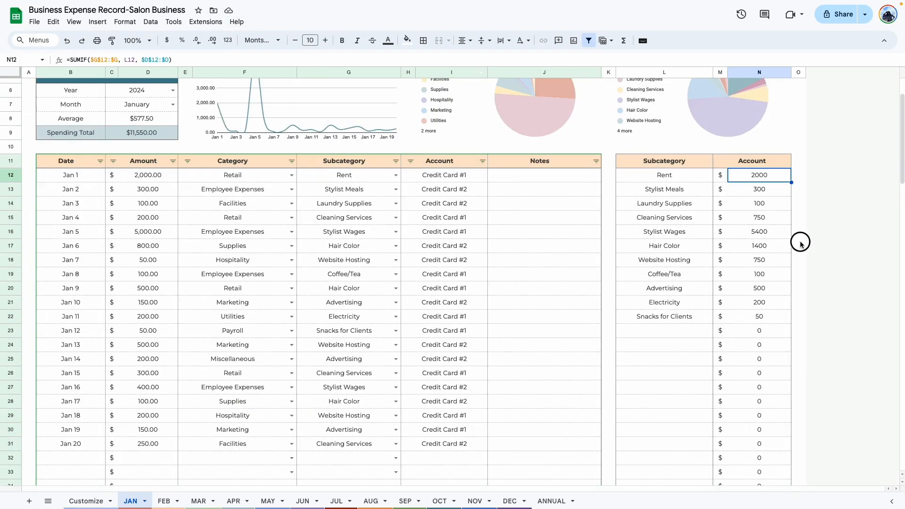
{"action": "left_click", "coordinate": [760, 175]}
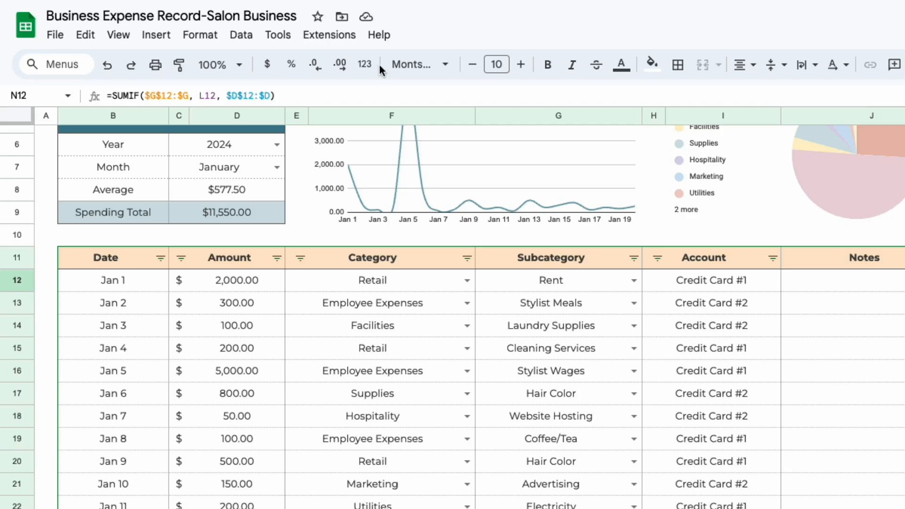
{"action": "triple_click", "coordinate": [158, 60]}
{"action": "key", "text": "ctrl+c"}
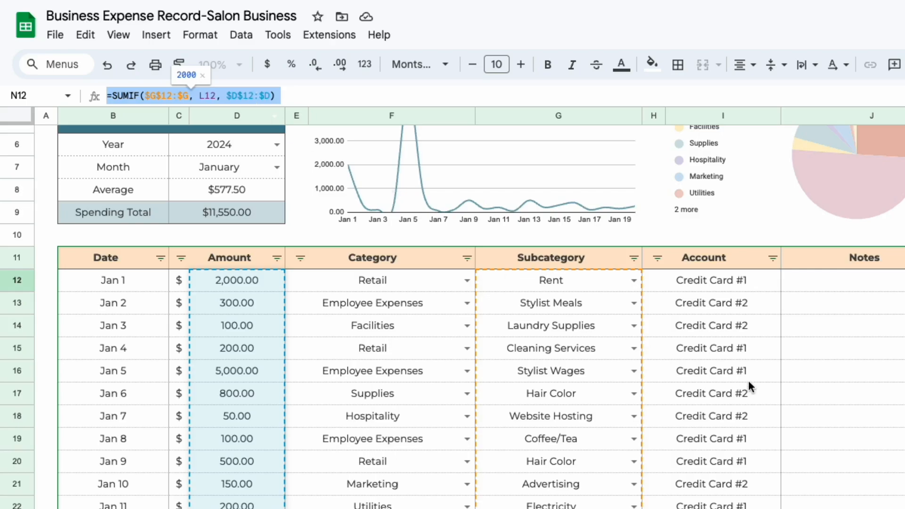
{"action": "left_click", "coordinate": [793, 392]}
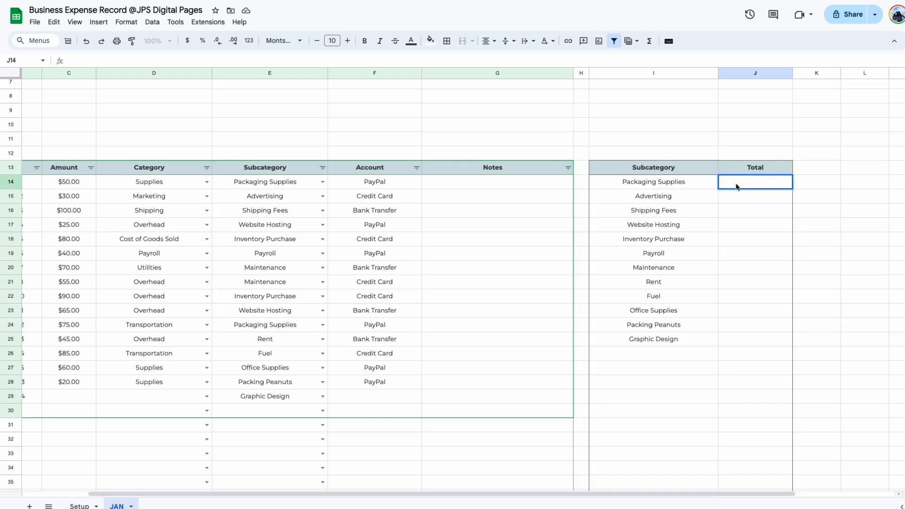
{"action": "key", "text": "ctrl+v"}
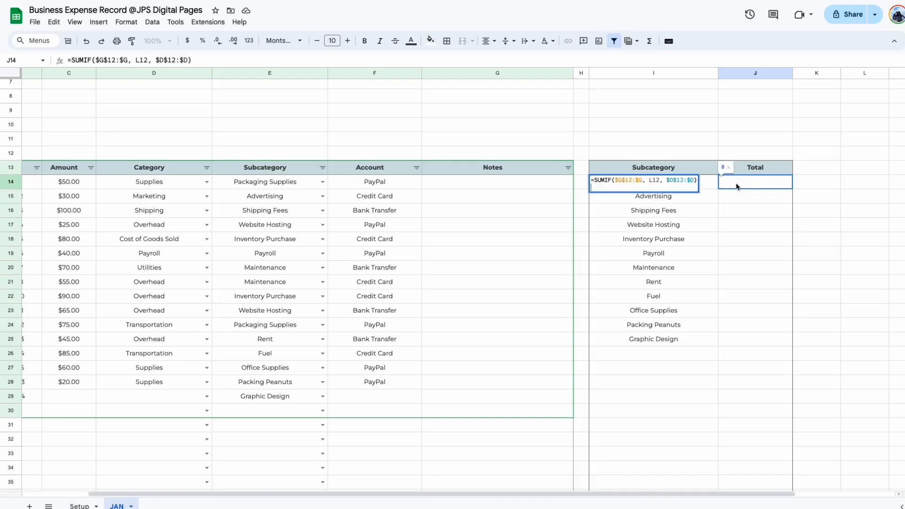
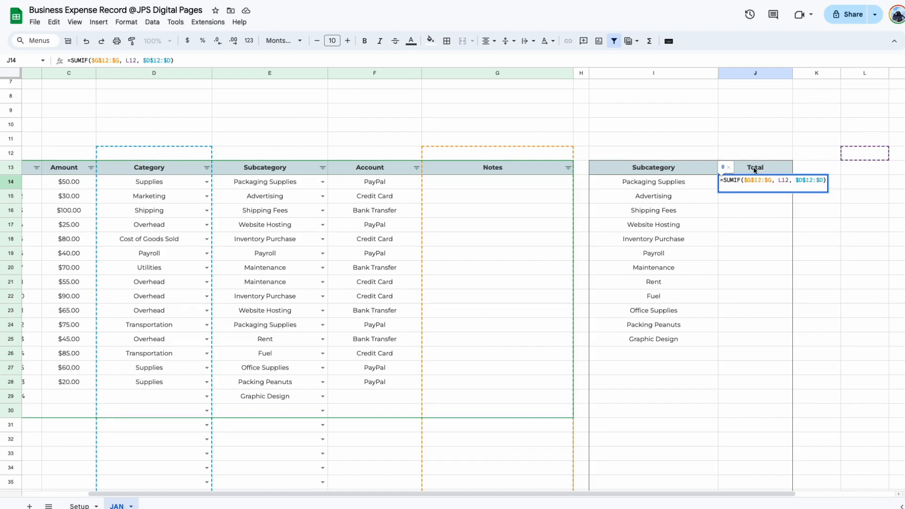
Change the SUMIF range in J14 to the subcategory entries $E$14:$E
{"action": "left_click", "coordinate": [750, 179]}
{"action": "key", "text": "BackSpace"}
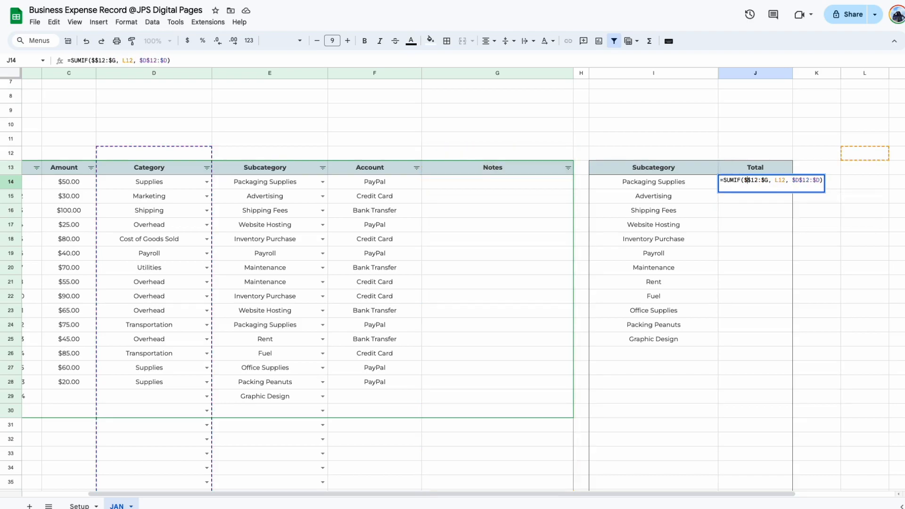
{"action": "type", "text": "e"}
{"action": "left_click", "coordinate": [769, 179]}
{"action": "key", "text": "BackSpace"}
{"action": "type", "text": "e"}
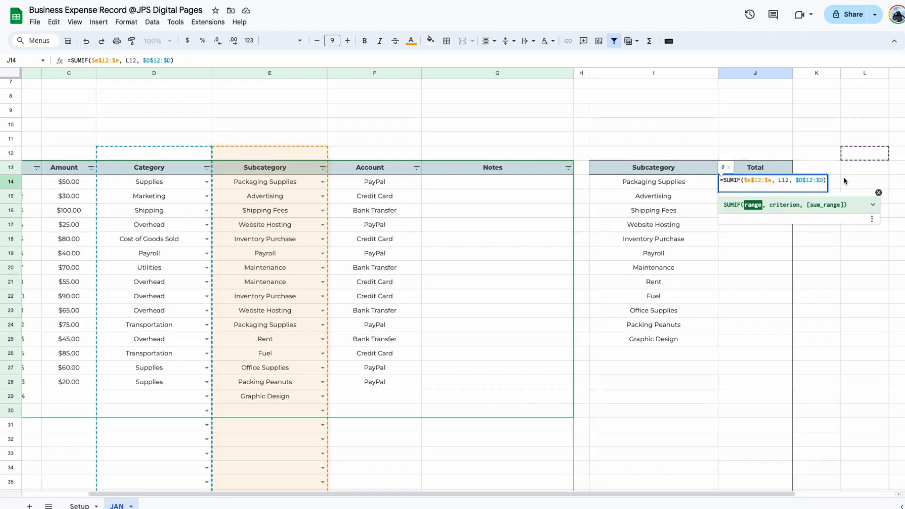
{"action": "key", "text": "BackSpace"}
{"action": "type", "text": "14"}
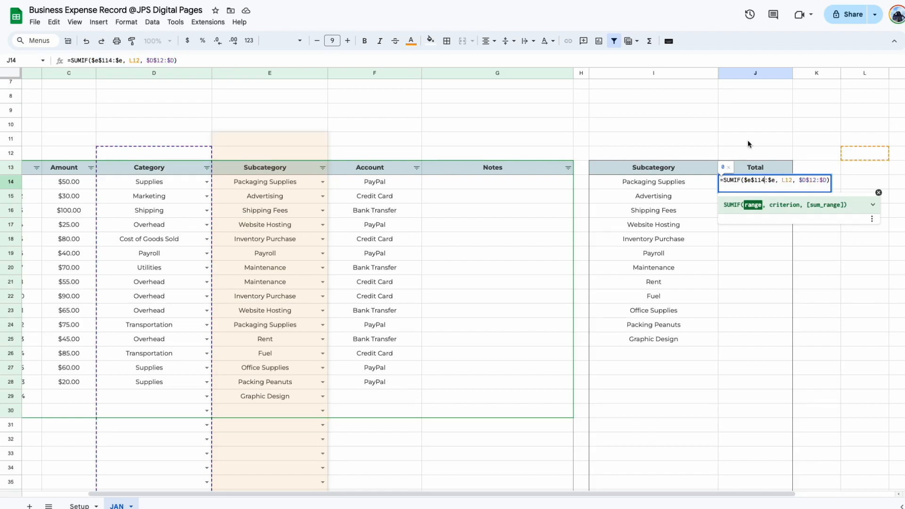
{"action": "key", "text": "Left"}
{"action": "key", "text": "BackSpace"}
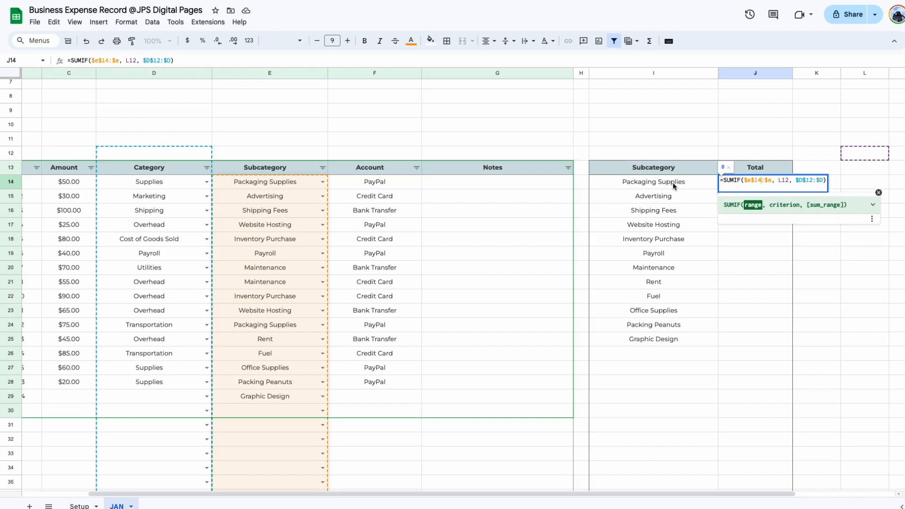
Replace the SUMIF criterion in J14 with a reference to the first summary subcategory, I14
{"action": "double_click", "coordinate": [784, 180]}
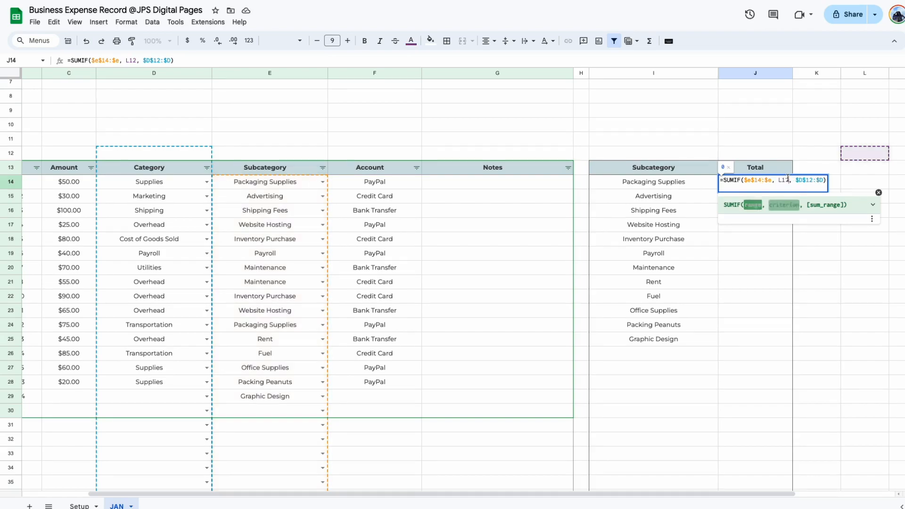
{"action": "key", "text": "BackSpace"}
{"action": "left_click", "coordinate": [642, 185]}
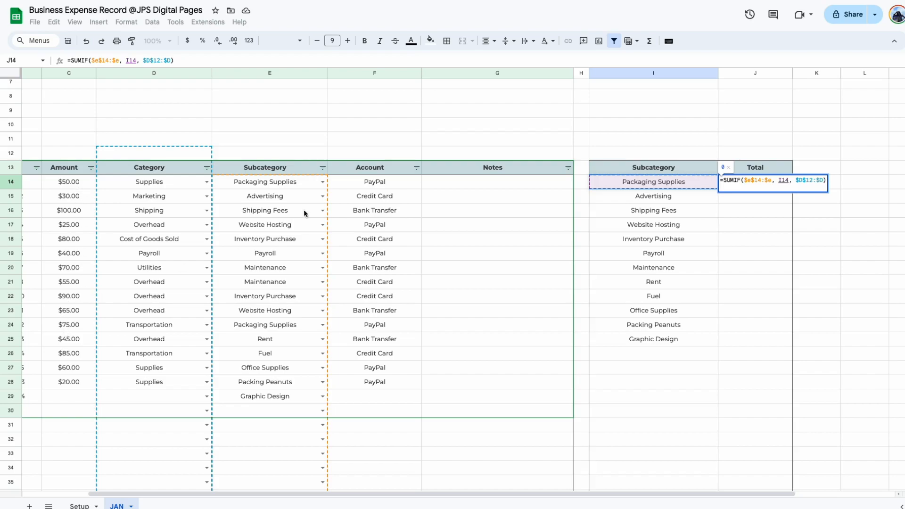
Set the formula's sum range to the amounts in $C$14:$C and enter the SUMIF in J14
{"action": "left_click", "coordinate": [800, 180]}
{"action": "key", "text": "BackSpace"}
{"action": "type", "text": "c"}
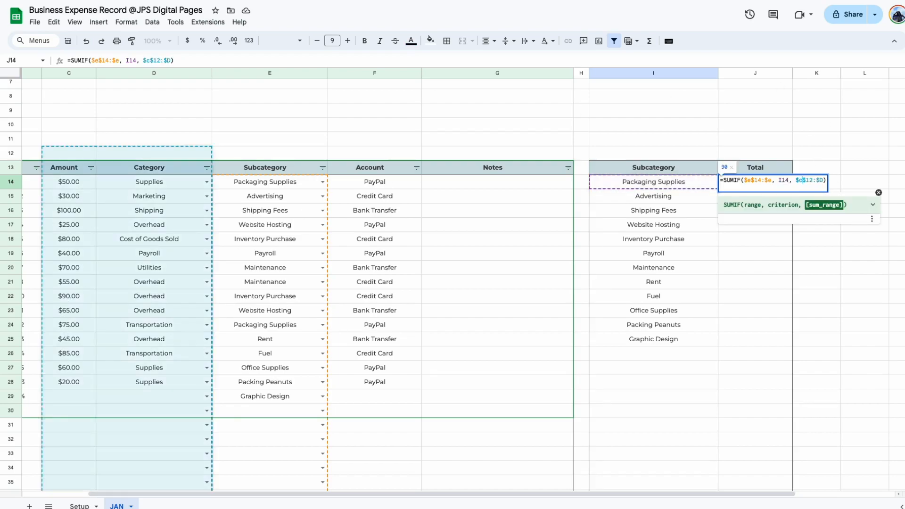
{"action": "key", "text": "BackSpace"}
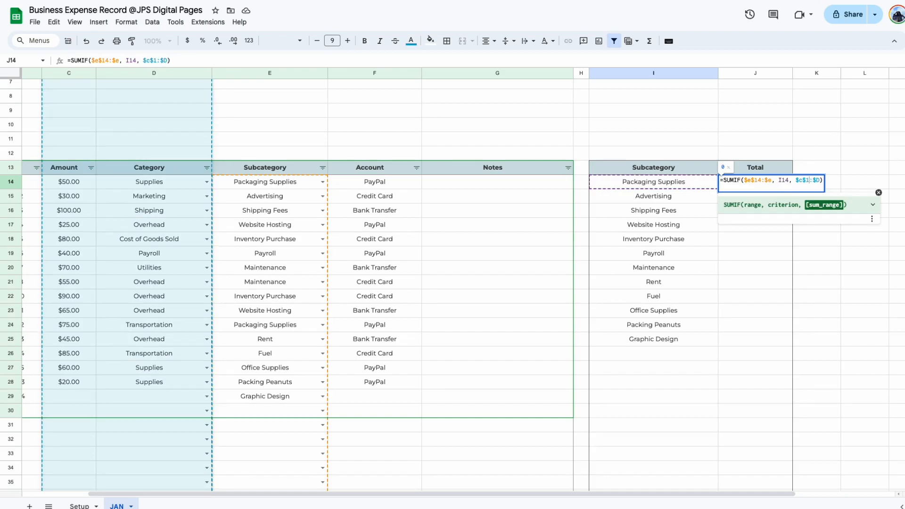
{"action": "type", "text": "4"}
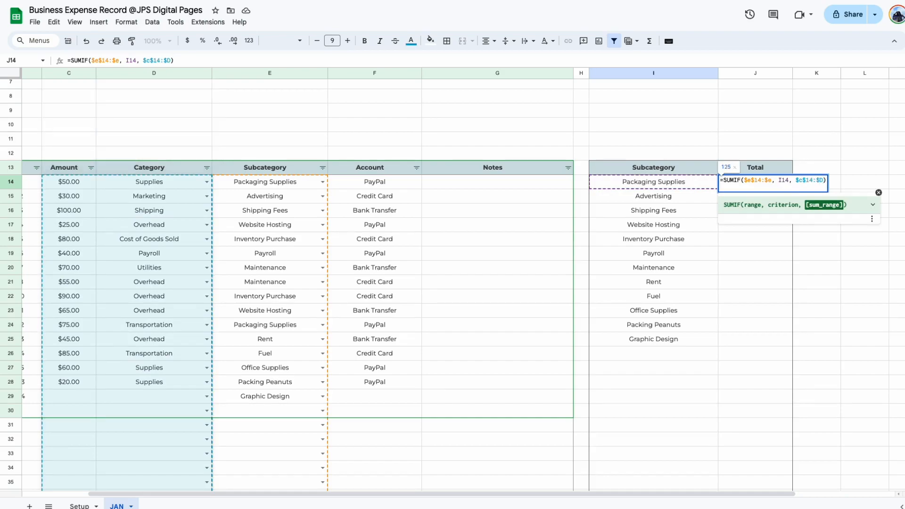
{"action": "key", "text": "BackSpace"}
{"action": "type", "text": "c"}
{"action": "key", "text": "Return"}
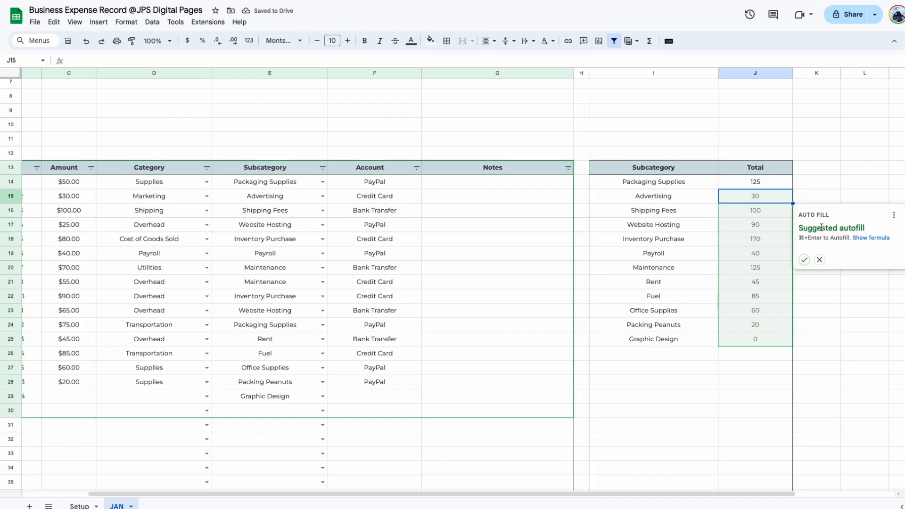
Accept the suggested autofill for the Total column and clear the filled formulas from J15:J25
{"action": "left_click", "coordinate": [804, 260]}
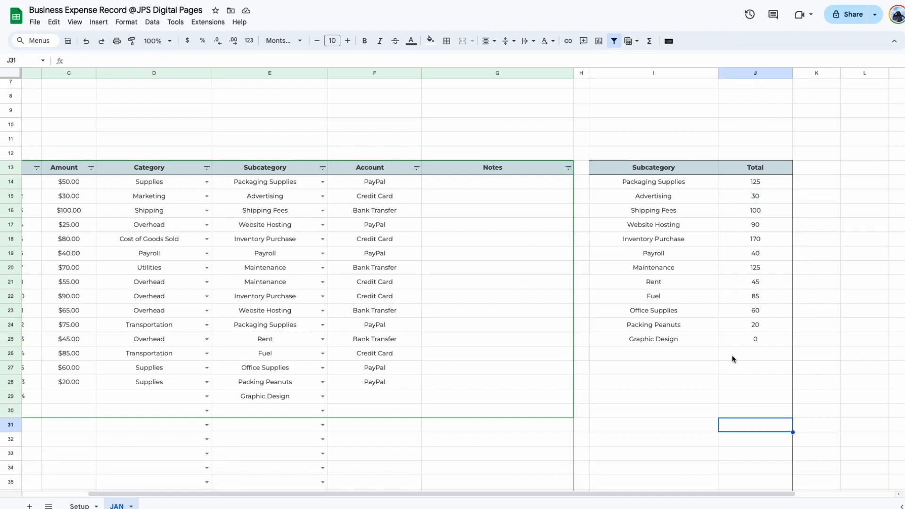
{"action": "left_click_drag", "start_coordinate": [768, 342], "coordinate": [761, 197]}
{"action": "key", "text": "Delete"}
{"action": "key", "text": "Down"}
{"action": "key", "text": "Down"}
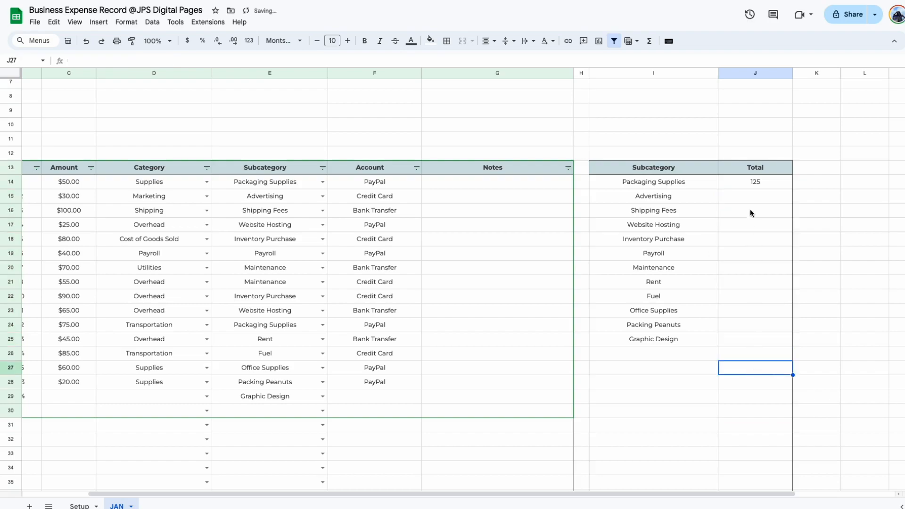
Fill the SUMIF formula from J14 down to J25 so every listed subcategory has a total
{"action": "double_click", "coordinate": [755, 180]}
{"action": "left_click", "coordinate": [736, 252]}
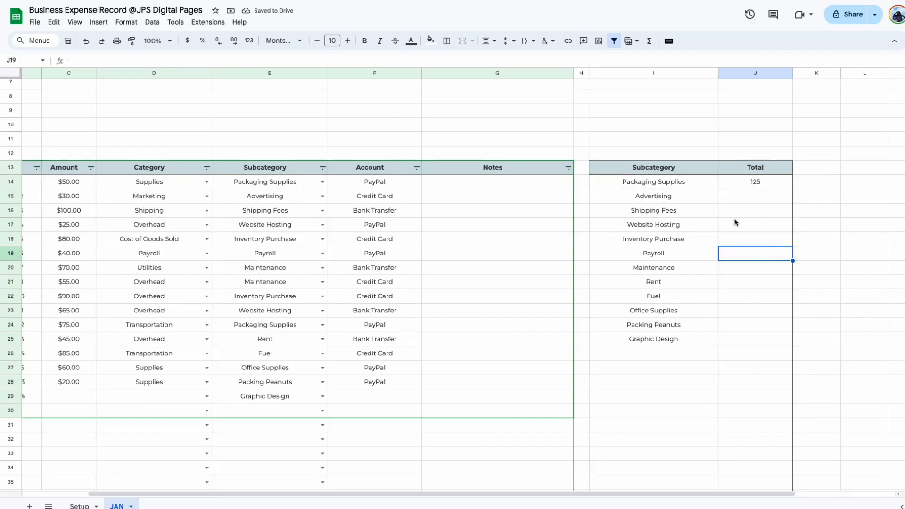
{"action": "left_click", "coordinate": [775, 182]}
{"action": "left_click_drag", "start_coordinate": [793, 189], "coordinate": [780, 344]}
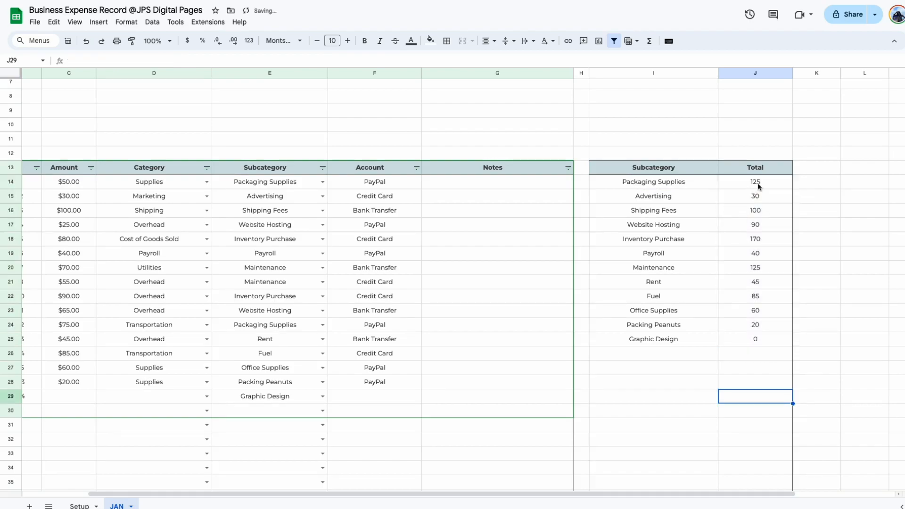
Examine the SUMIF formulas in J14, J15 and J16, comparing each criterion reference with the subcategory in its row
{"action": "left_click", "coordinate": [769, 202]}
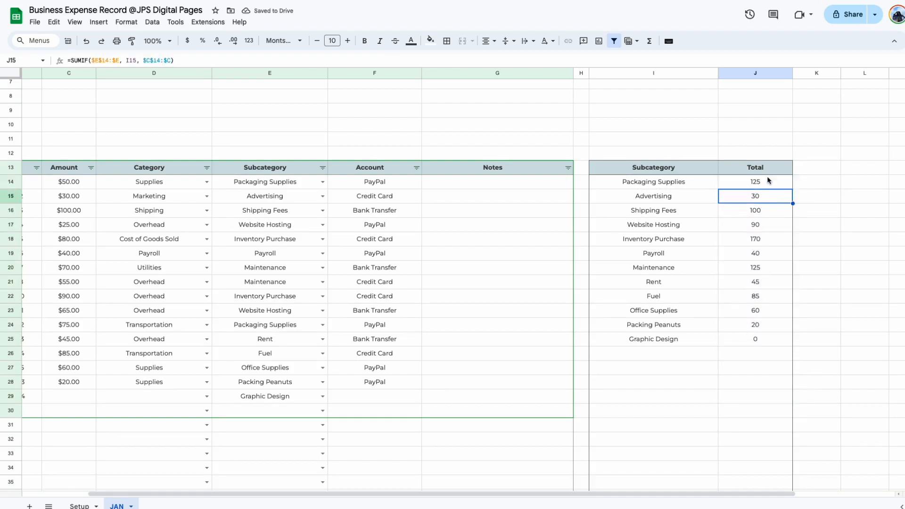
{"action": "double_click", "coordinate": [774, 198]}
{"action": "double_click", "coordinate": [783, 194]}
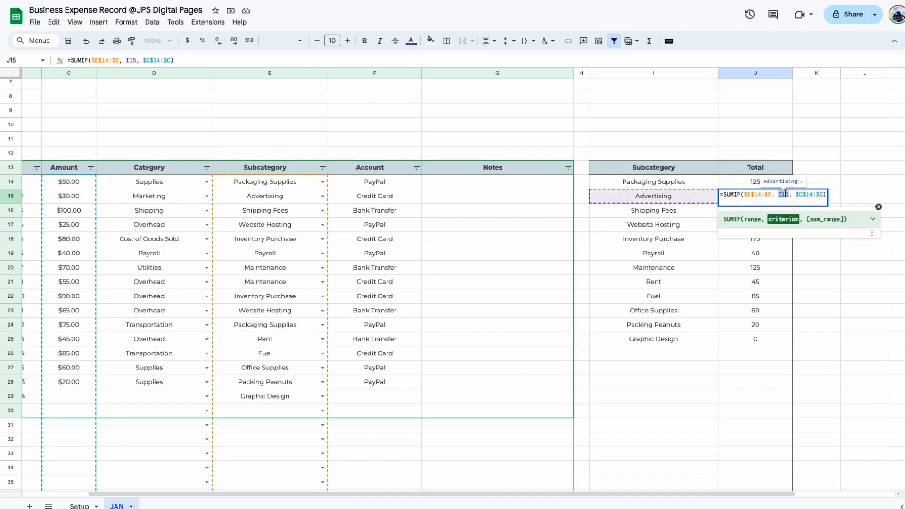
{"action": "left_click", "coordinate": [751, 259]}
{"action": "double_click", "coordinate": [782, 208]}
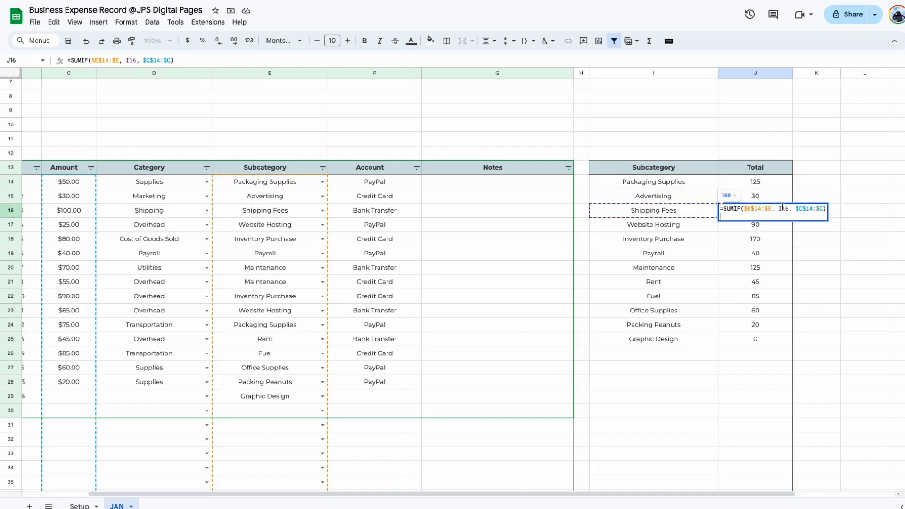
{"action": "left_click", "coordinate": [749, 270]}
{"action": "double_click", "coordinate": [746, 183]}
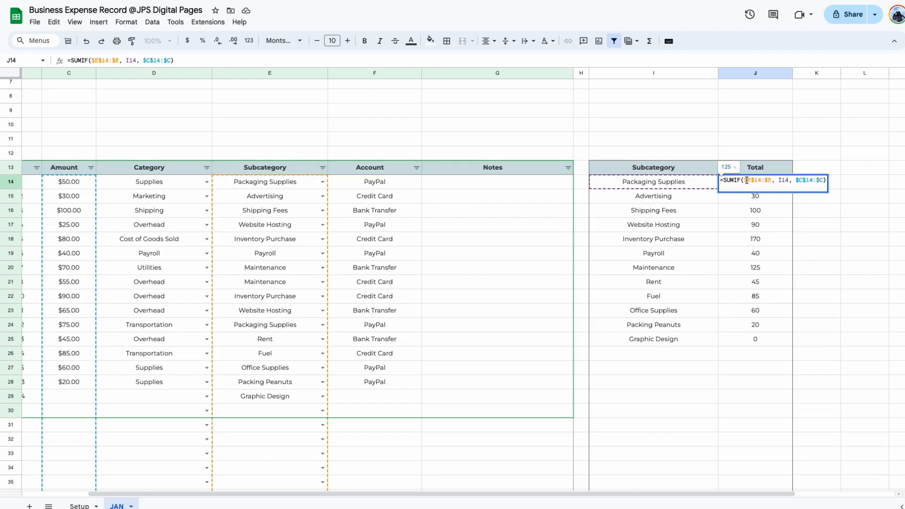
{"action": "double_click", "coordinate": [784, 180]}
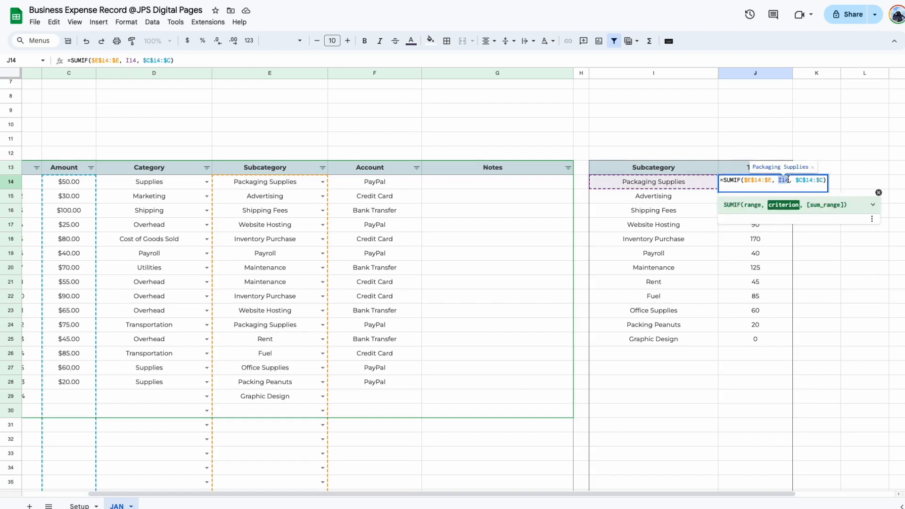
{"action": "left_click", "coordinate": [757, 252]}
{"action": "left_click", "coordinate": [680, 201]}
{"action": "left_click", "coordinate": [679, 206]}
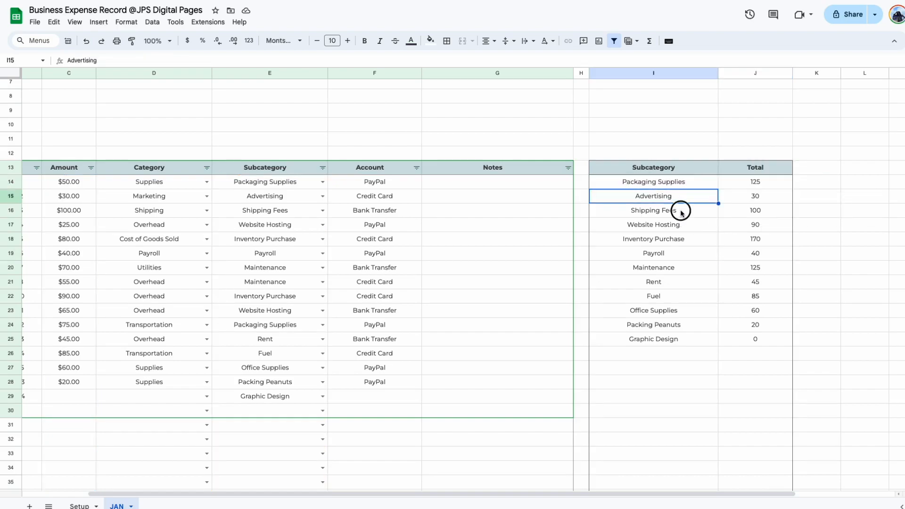
{"action": "left_click", "coordinate": [684, 228]}
{"action": "left_click", "coordinate": [687, 243]}
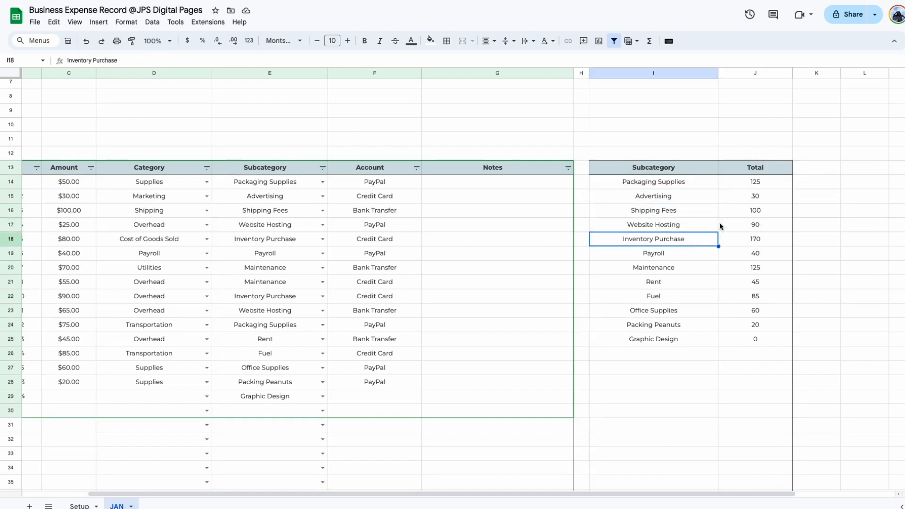
Extend the SUMIF formula from J25 down to J37 to cover subcategories added to the summary
{"action": "left_click", "coordinate": [756, 284]}
{"action": "left_click", "coordinate": [764, 338]}
{"action": "scroll", "coordinate": [765, 338], "scroll_direction": "down", "scroll_amount": 2}
{"action": "left_click", "coordinate": [765, 265]}
{"action": "left_click", "coordinate": [767, 278]}
{"action": "left_click_drag", "start_coordinate": [792, 283], "coordinate": [789, 452]}
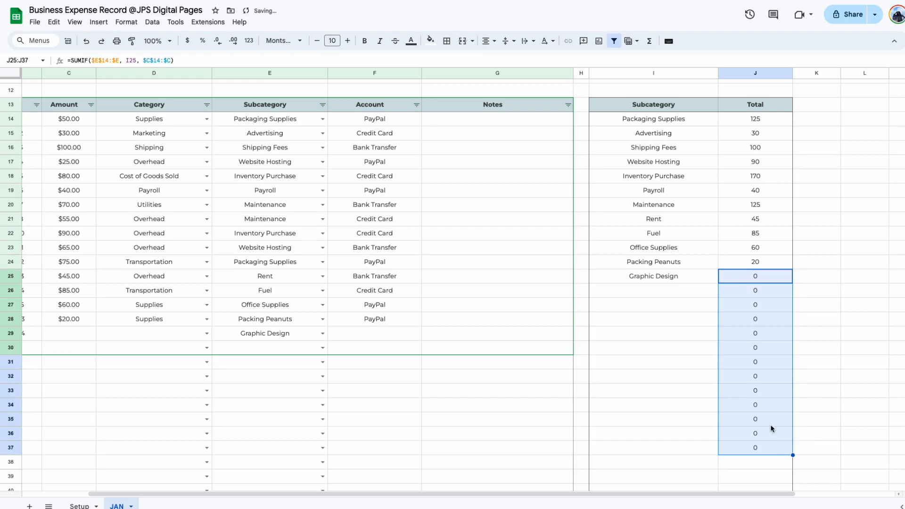
Clear the surplus SUMIF formulas from J26:J37, below the last listed subcategory
{"action": "left_click", "coordinate": [758, 351]}
{"action": "left_click_drag", "start_coordinate": [758, 289], "coordinate": [769, 448]}
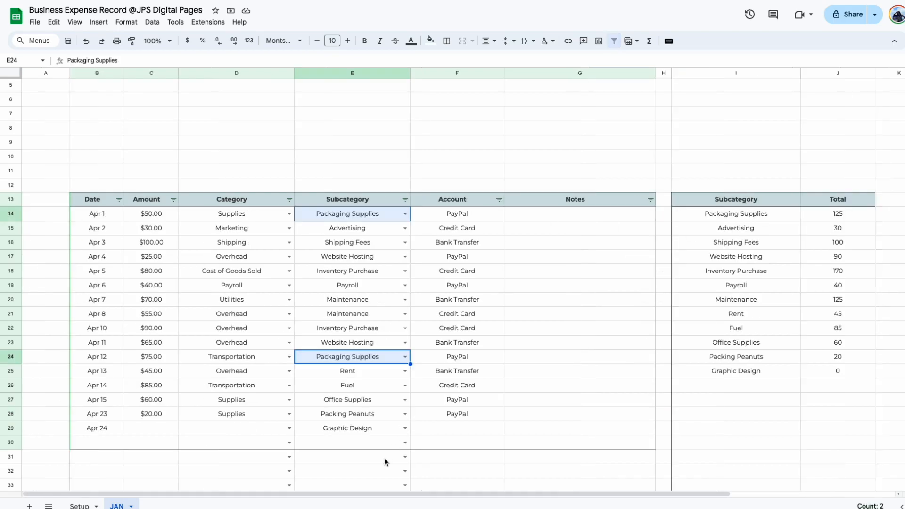
Compare the two Packaging Supplies entries in E14 and E24 and their amounts in C14 and C24 with the total in J14
{"action": "left_click", "coordinate": [384, 457]}
{"action": "left_click", "coordinate": [387, 357]}
{"action": "left_click", "coordinate": [374, 215], "text": "super"}
{"action": "left_click", "coordinate": [163, 216]}
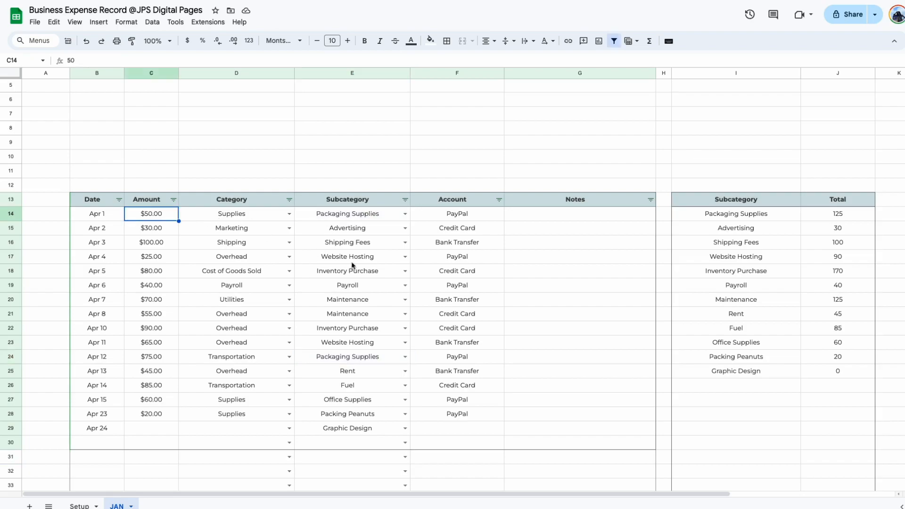
{"action": "left_click", "coordinate": [150, 362], "text": "super"}
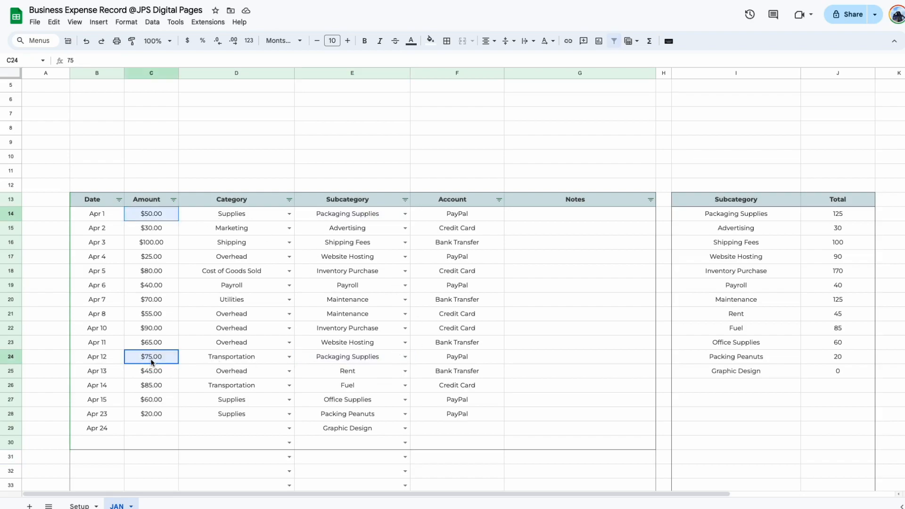
{"action": "left_click", "coordinate": [842, 214]}
Set the Apr 12 Packaging Supplies amount in C24 to 100 and check the subcategory's total in J14
{"action": "left_click", "coordinate": [162, 356]}
{"action": "type", "text": "100"}
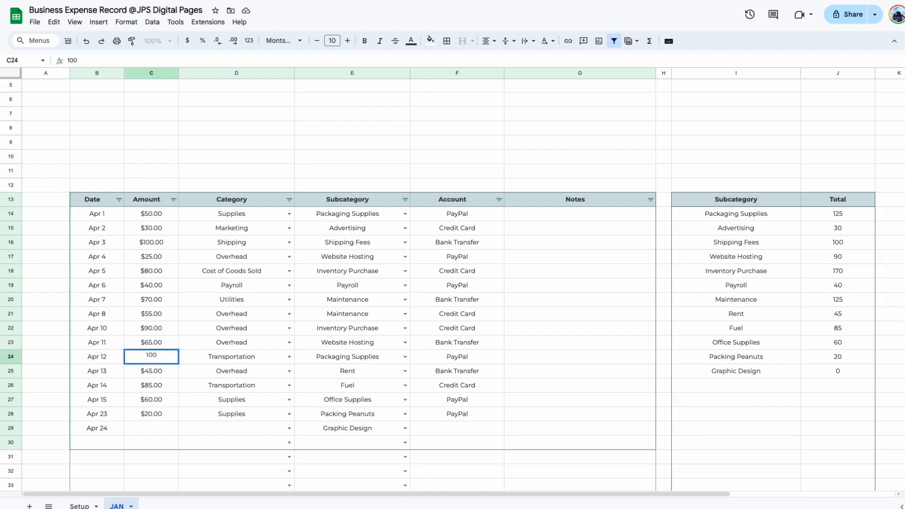
{"action": "key", "text": "Return"}
{"action": "left_click", "coordinate": [851, 215]}
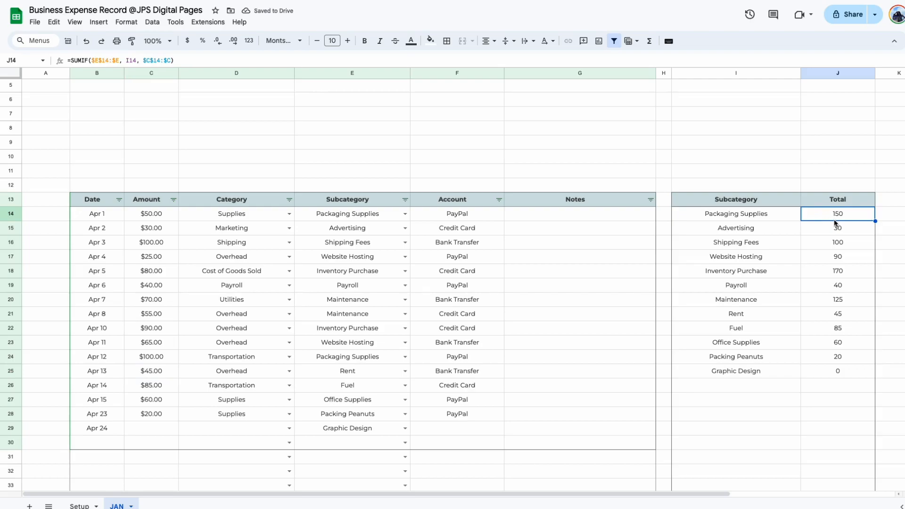
Format the summary's Total column as currency from J14 downward
{"action": "scroll", "coordinate": [834, 245], "scroll_direction": "up", "scroll_amount": 2}
{"action": "key", "text": "ctrl+shift+Down"}
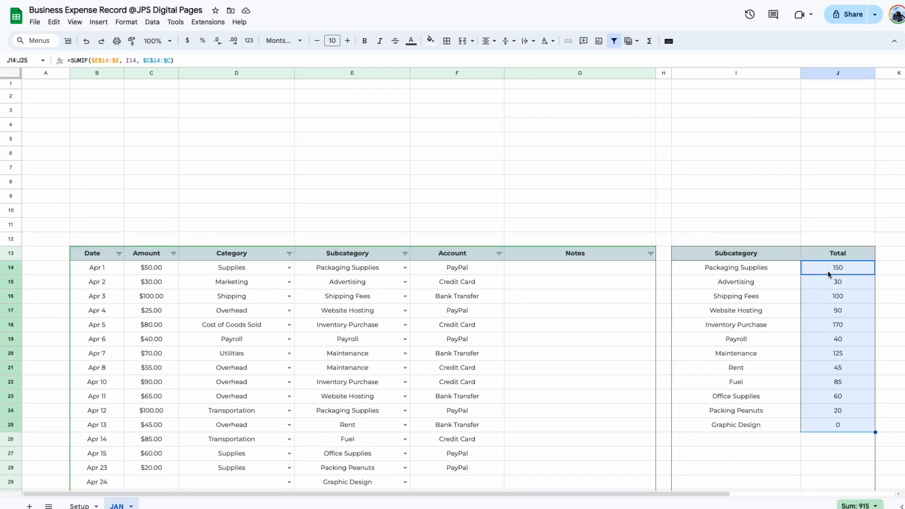
{"action": "key", "text": "ctrl+shift+Down"}
{"action": "left_click", "coordinate": [187, 40]}
{"action": "scroll", "coordinate": [810, 226], "scroll_direction": "up", "scroll_amount": 9}
{"action": "scroll", "coordinate": [805, 225], "scroll_direction": "up", "scroll_amount": 12}
{"action": "left_click", "coordinate": [850, 312]}
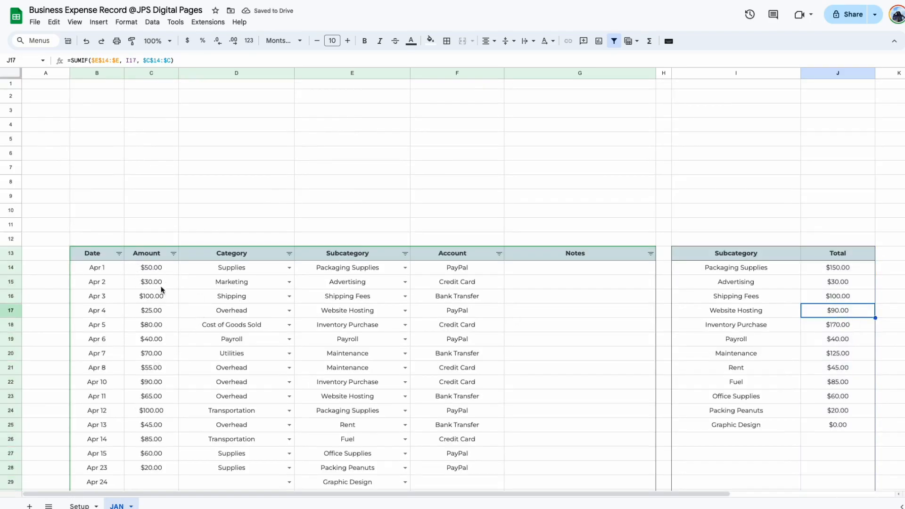
{"action": "left_click", "coordinate": [765, 469]}
{"action": "scroll", "coordinate": [765, 469], "scroll_direction": "right", "scroll_amount": 2}
{"action": "left_click", "coordinate": [864, 394]}
{"action": "left_click", "coordinate": [688, 314]}
{"action": "left_click_drag", "start_coordinate": [745, 495], "coordinate": [662, 495]}
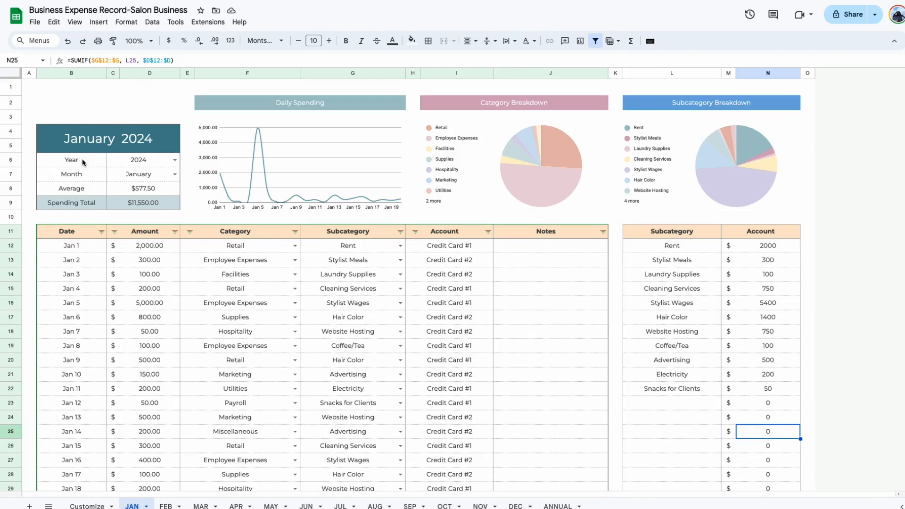
Switch to the Business Expense Record-Salon Business spreadsheet and examine the January summary block with Year, Month, Average and Spending Total in rows 4 to 9
{"action": "left_click", "coordinate": [352, 331]}
{"action": "left_click_drag", "start_coordinate": [90, 188], "coordinate": [159, 205]}
{"action": "left_click", "coordinate": [162, 317]}
{"action": "left_click_drag", "start_coordinate": [71, 188], "coordinate": [155, 186]}
{"action": "left_click_drag", "start_coordinate": [78, 202], "coordinate": [173, 201]}
{"action": "left_click", "coordinate": [226, 316]}
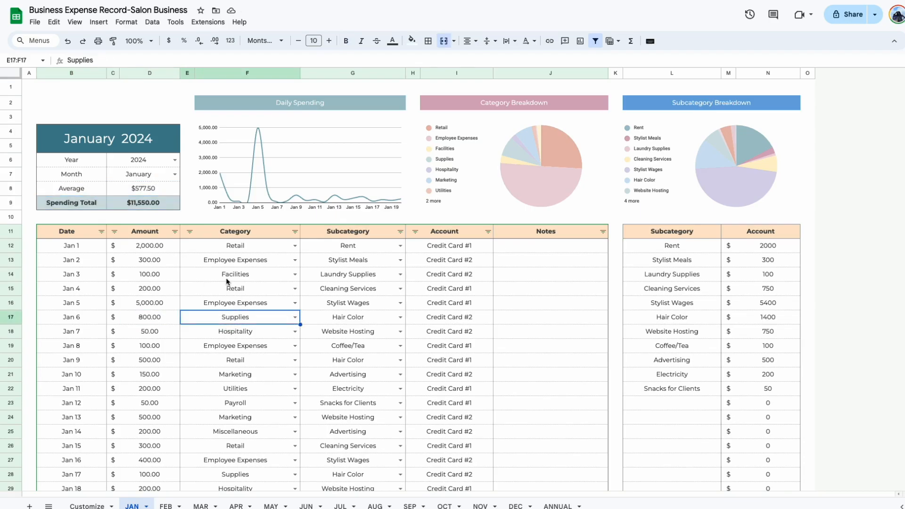
{"action": "left_click_drag", "start_coordinate": [10, 131], "coordinate": [18, 198]}
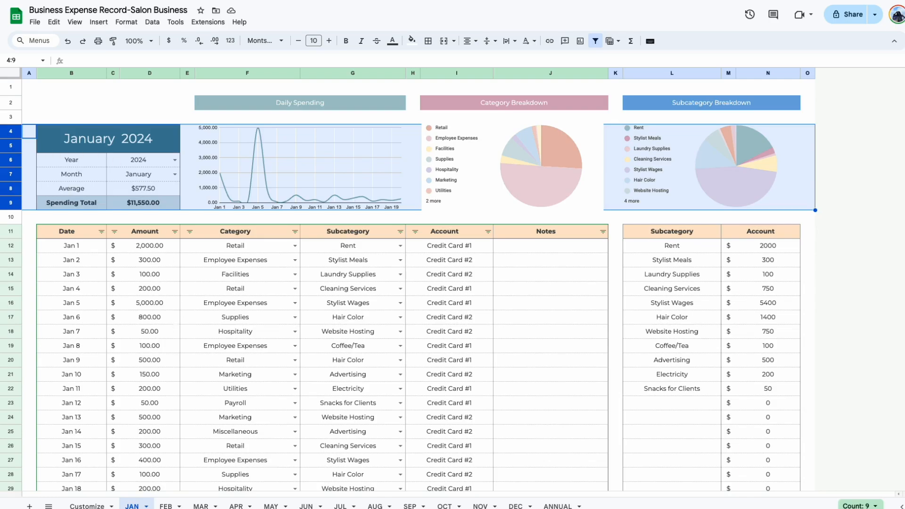
{"action": "left_click", "coordinate": [453, 403]}
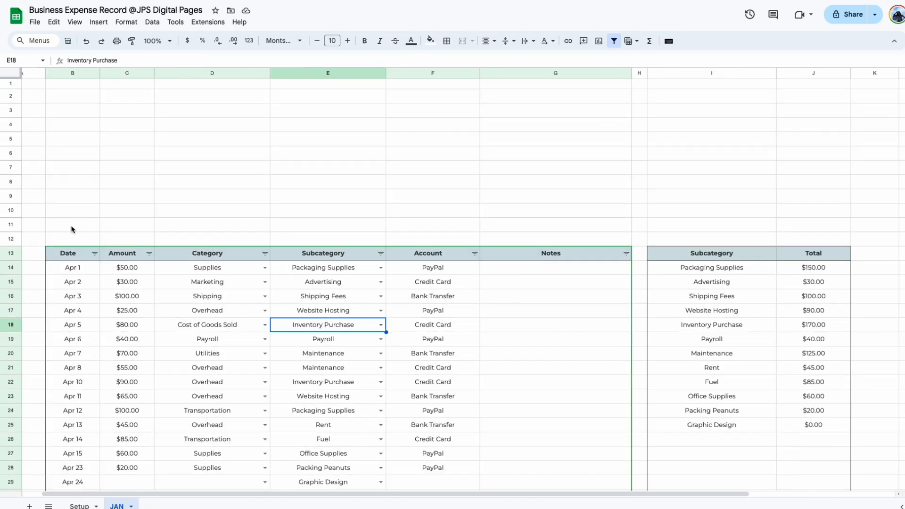
{"action": "left_click_drag", "start_coordinate": [70, 167], "coordinate": [212, 226]}
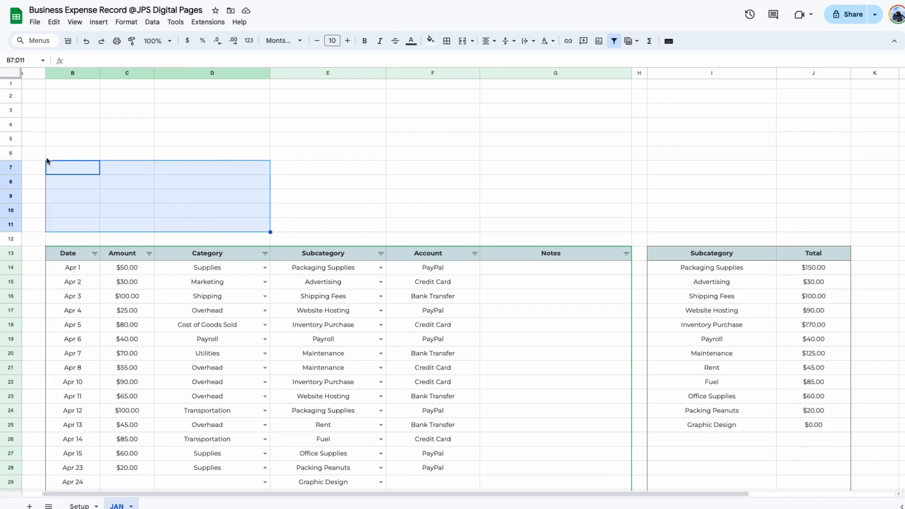
{"action": "left_click", "coordinate": [74, 161]}
{"action": "left_click", "coordinate": [71, 165]}
{"action": "left_click", "coordinate": [61, 169]}
{"action": "left_click", "coordinate": [212, 211]}
{"action": "left_click_drag", "start_coordinate": [57, 223], "coordinate": [138, 157]}
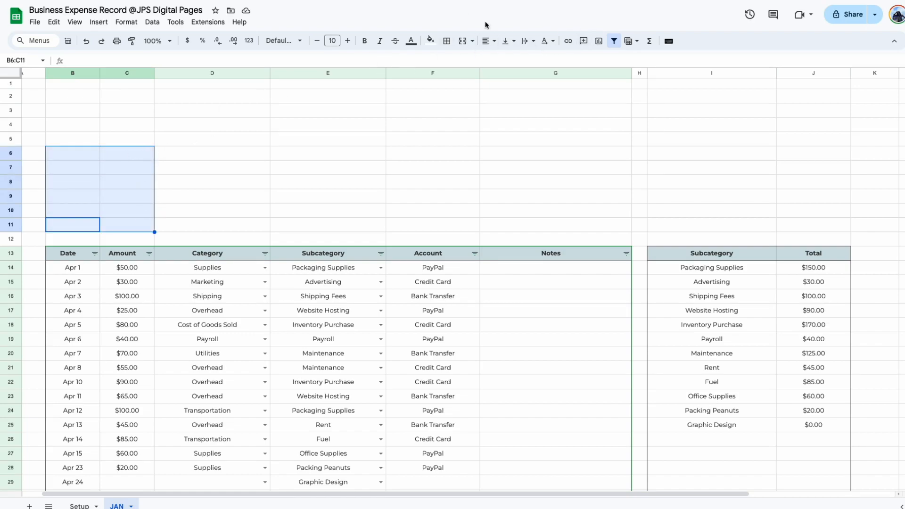
{"action": "left_click", "coordinate": [472, 40]}
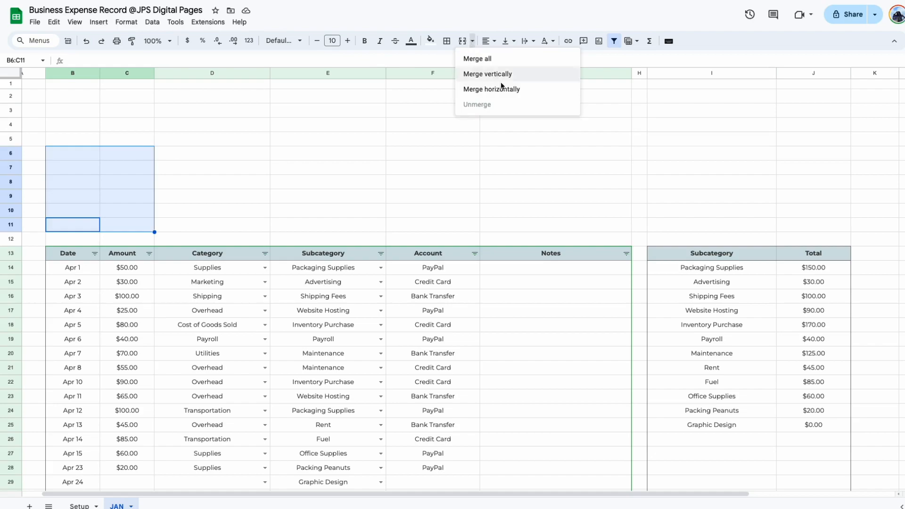
{"action": "left_click", "coordinate": [515, 90]}
{"action": "left_click", "coordinate": [246, 174]}
Add an outer border around B6:D11 to frame the summary block above the expense table
{"action": "left_click_drag", "start_coordinate": [101, 152], "coordinate": [238, 226]}
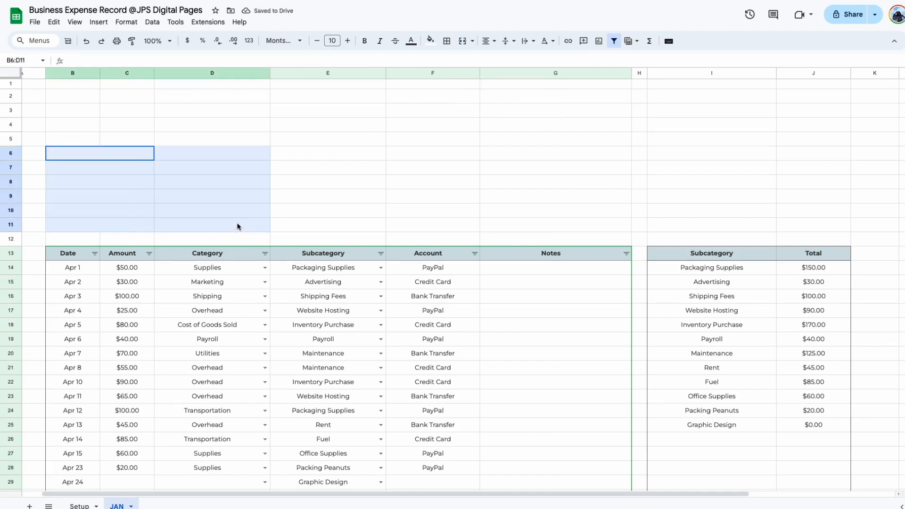
{"action": "left_click", "coordinate": [447, 41]}
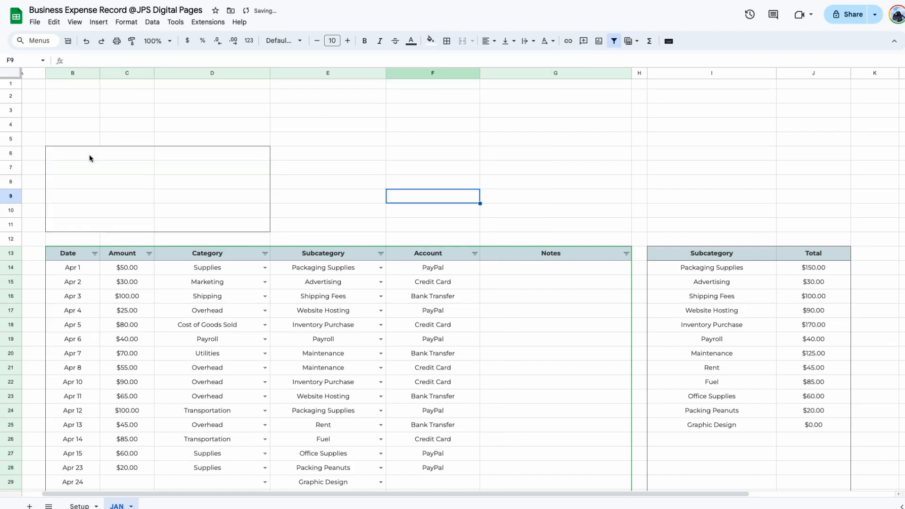
{"action": "left_click_drag", "start_coordinate": [88, 155], "coordinate": [183, 156]}
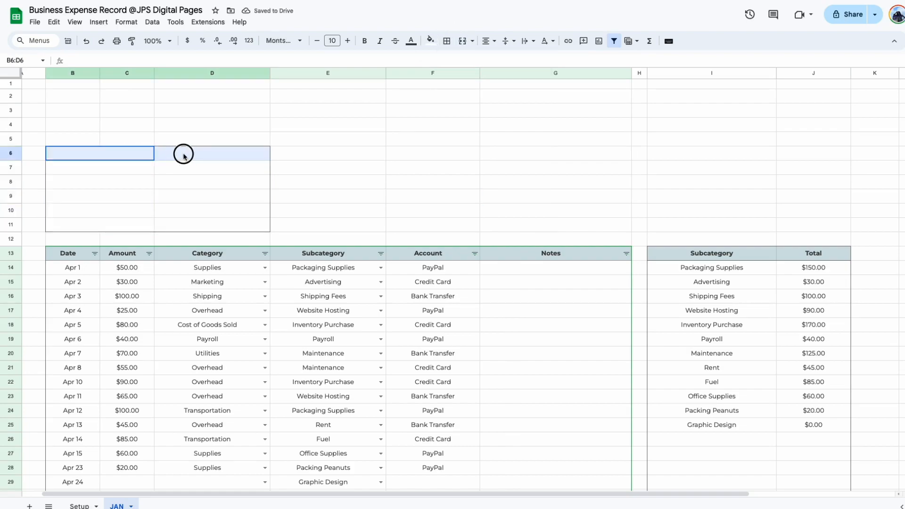
{"action": "left_click", "coordinate": [148, 192]}
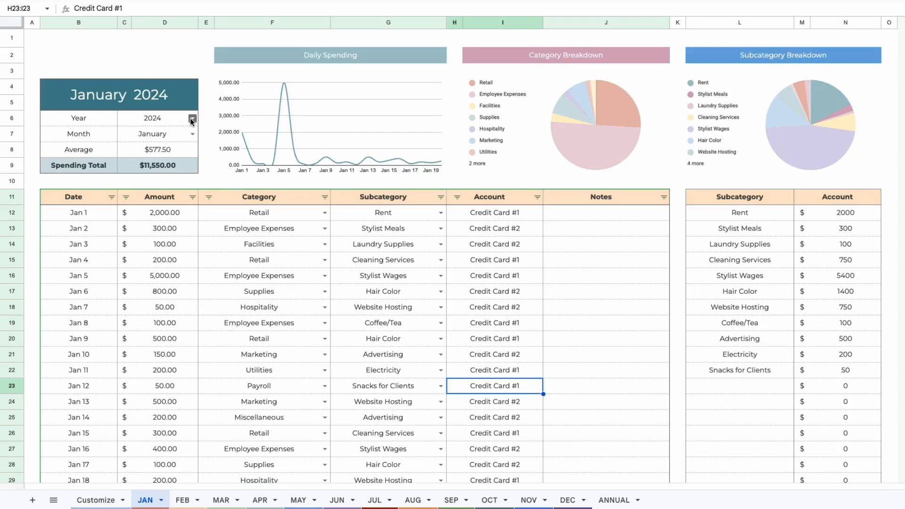
Switch to the Business Expense Record-Salon Business spreadsheet and view the Year and Month dropdown options in its January summary block
{"action": "left_click", "coordinate": [191, 119]}
{"action": "left_click", "coordinate": [266, 325]}
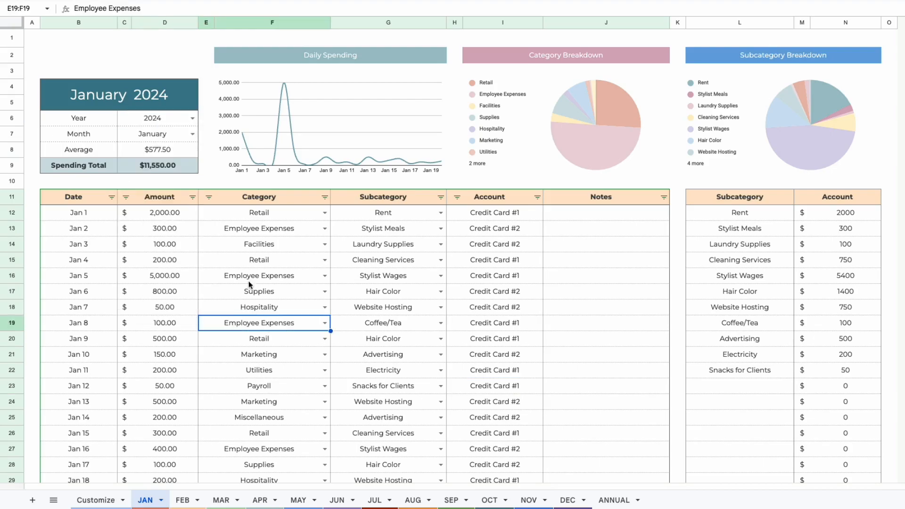
{"action": "left_click", "coordinate": [193, 134]}
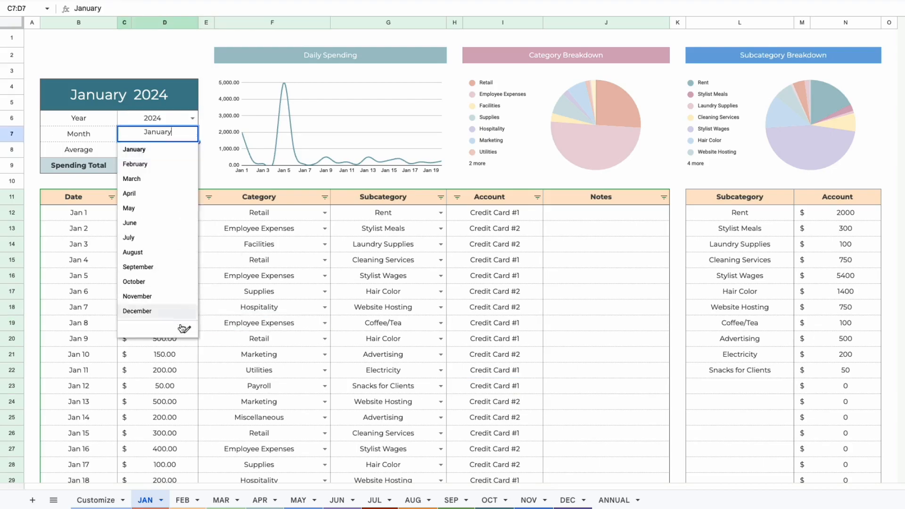
{"action": "left_click", "coordinate": [231, 306]}
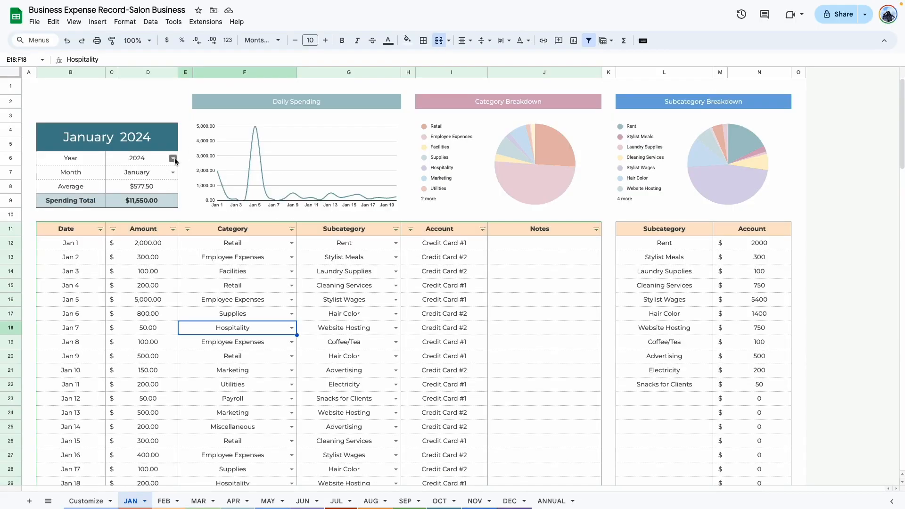
Examine the data validation rules behind the Year and Month dropdowns on the JAN sheet
{"action": "left_click", "coordinate": [174, 159]}
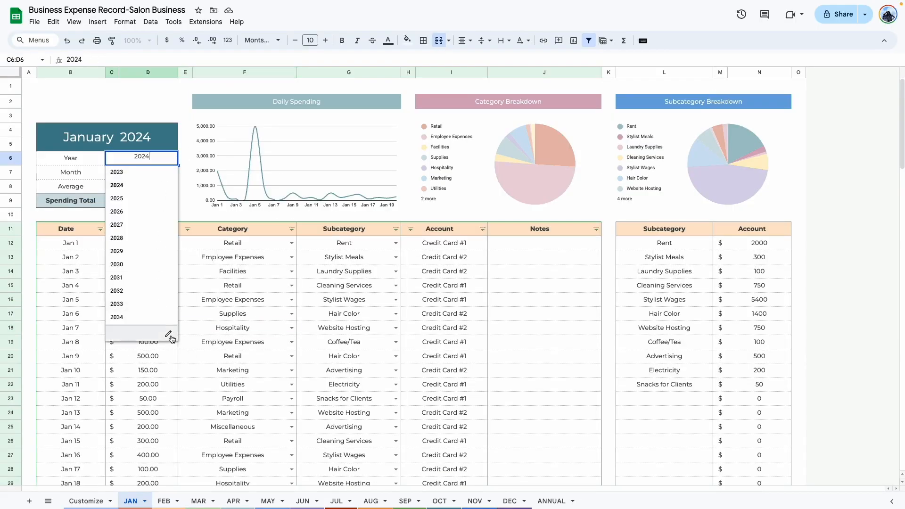
{"action": "left_click", "coordinate": [171, 337]}
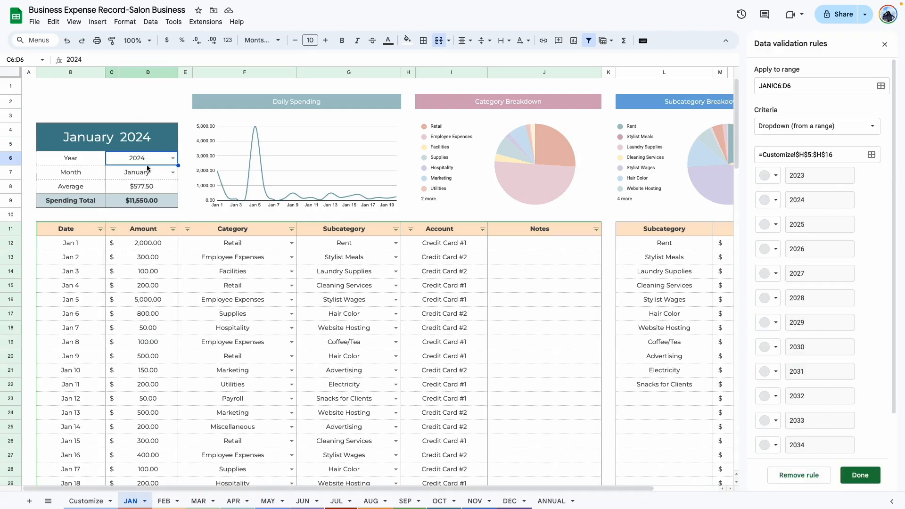
{"action": "left_click", "coordinate": [173, 172]}
{"action": "left_click", "coordinate": [169, 351]}
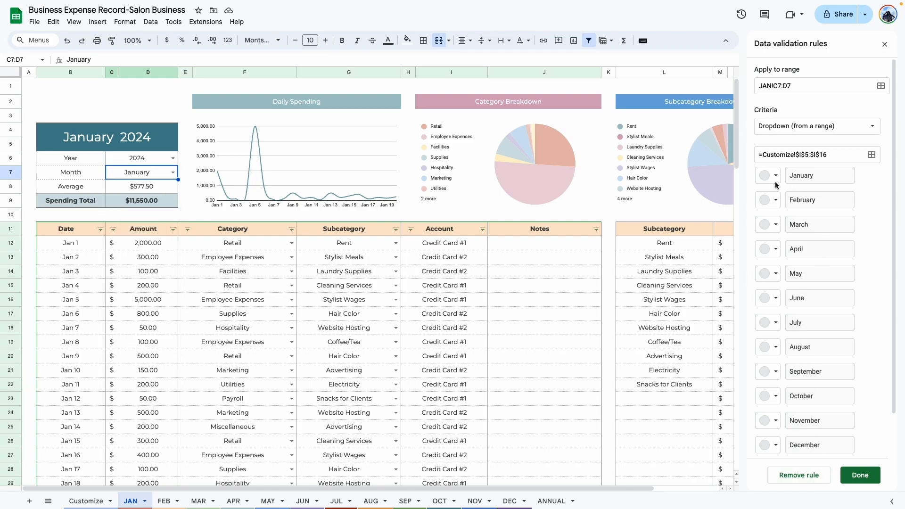
{"action": "left_click", "coordinate": [860, 474]}
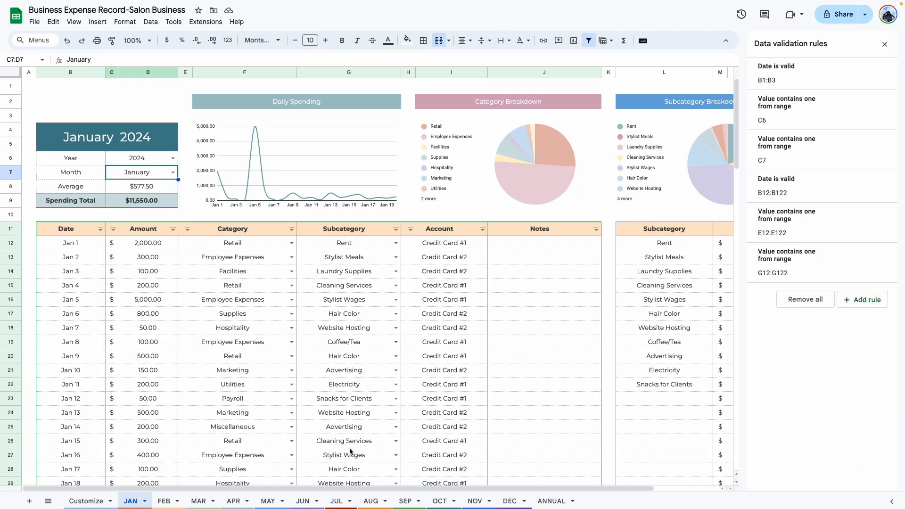
On the Customize sheet, expand the grouped columns to view the Year and Month source lists, and collapse them again
{"action": "left_click", "coordinate": [87, 500]}
{"action": "left_click", "coordinate": [335, 74]}
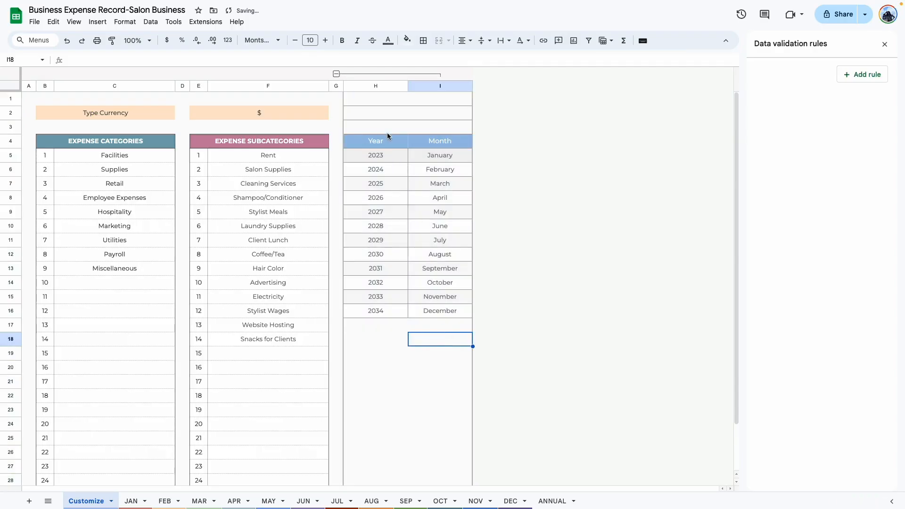
{"action": "left_click", "coordinate": [431, 400]}
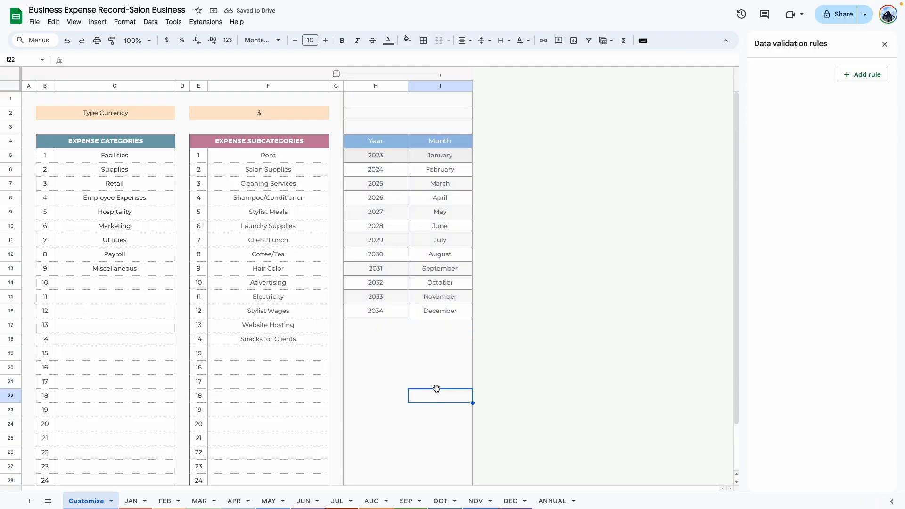
{"action": "left_click", "coordinate": [336, 74]}
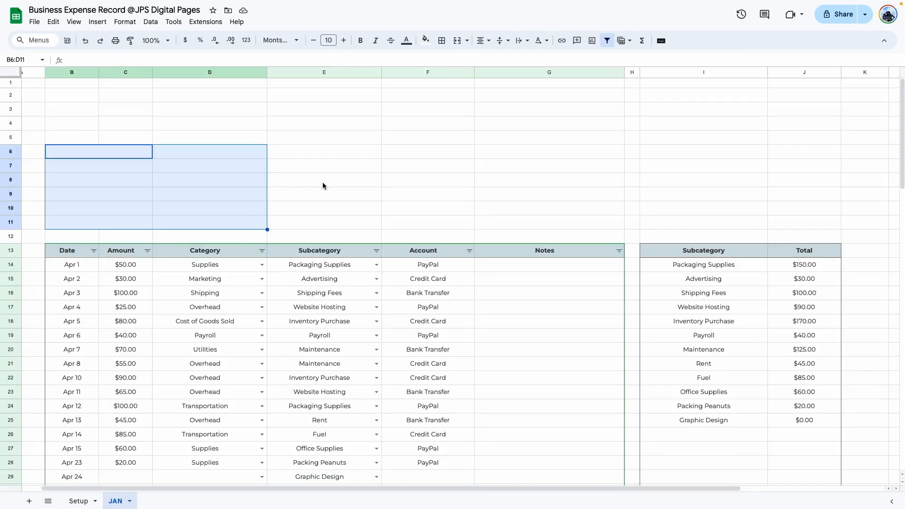
Add a new sheet to the JPS Digital Pages expense record and enter the headings Year in B5 and Month in C5
{"action": "left_click", "coordinate": [323, 185]}
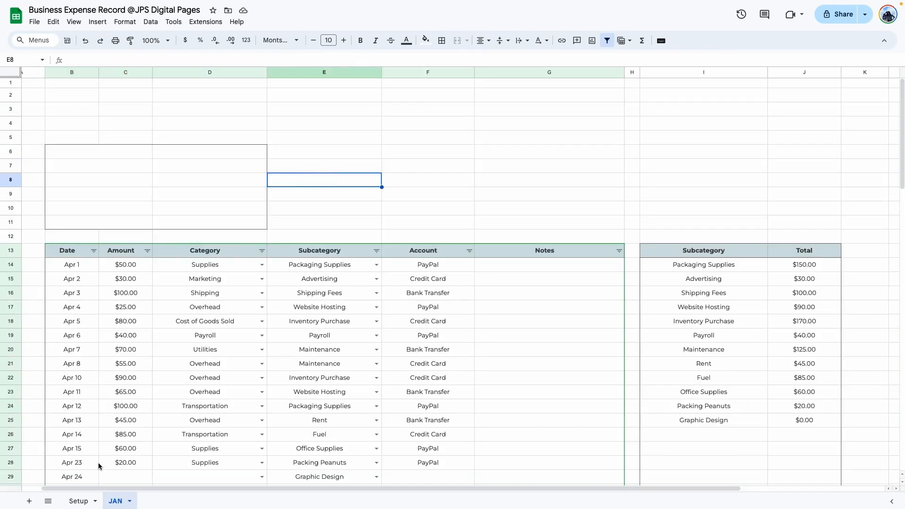
{"action": "left_click", "coordinate": [28, 500]}
{"action": "left_click", "coordinate": [124, 214]}
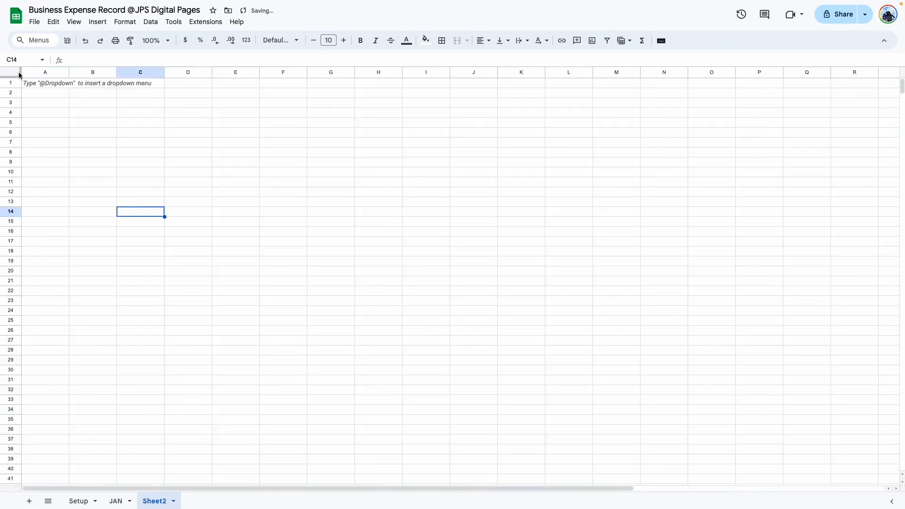
{"action": "left_click", "coordinate": [145, 133]}
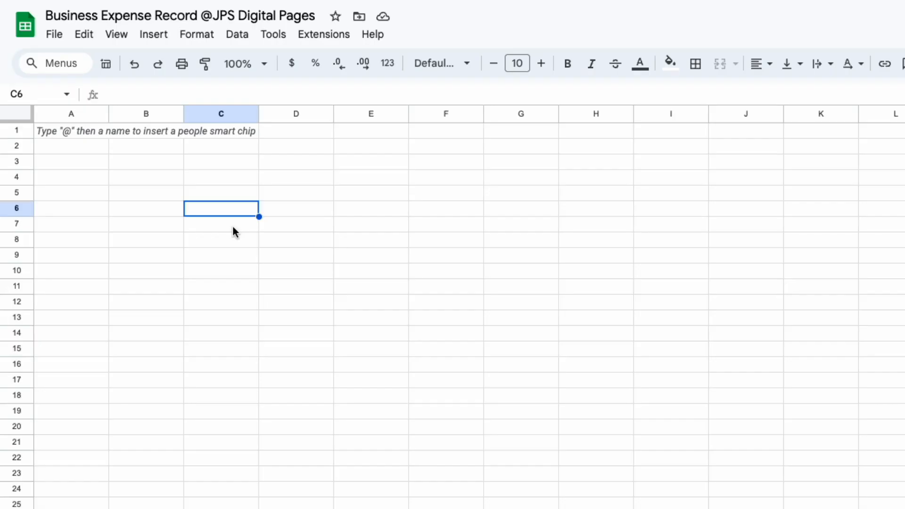
{"action": "type", "text": "Year"}
{"action": "left_click", "coordinate": [306, 210]}
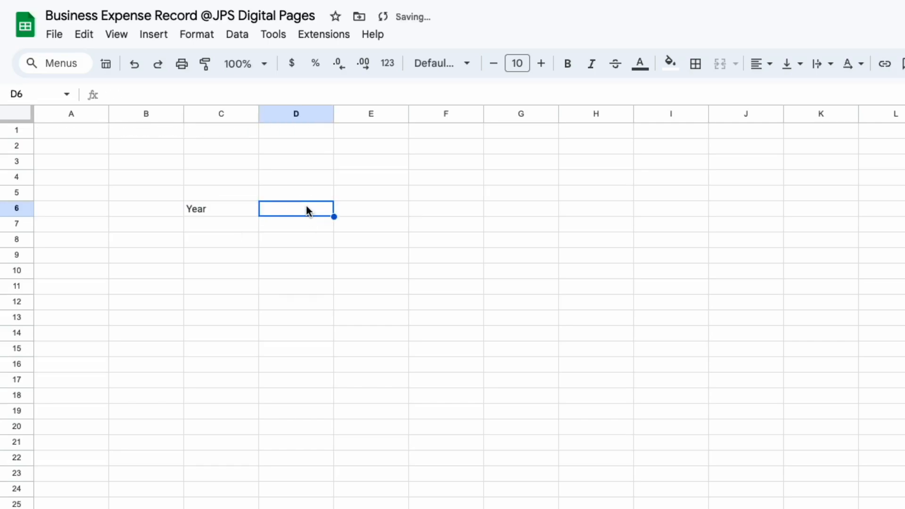
{"action": "type", "text": "Month"}
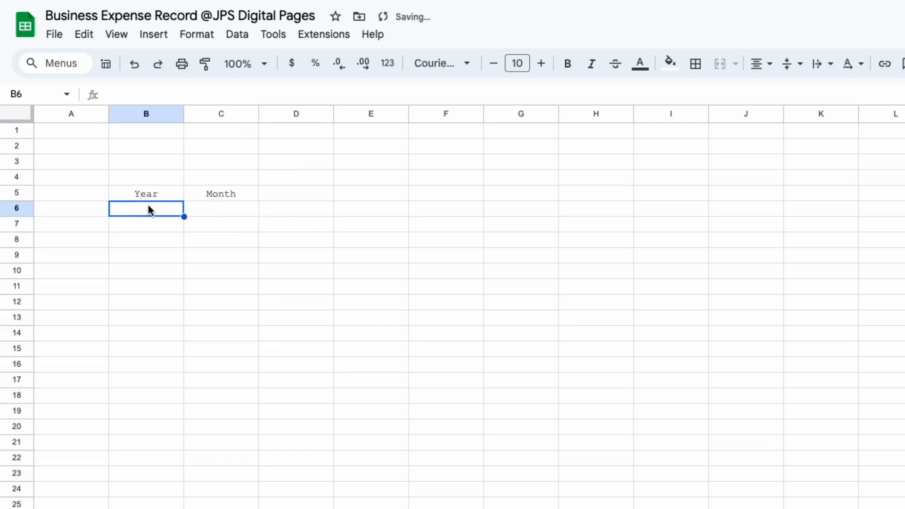
Enter 2024 and 2025 under the Year heading and fill the series down to 2042 in B24
{"action": "type", "text": "2024"}
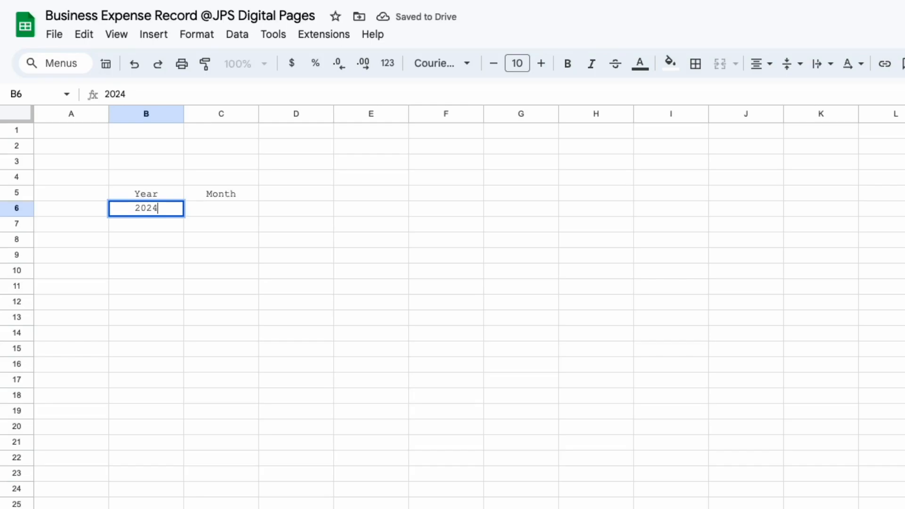
{"action": "key", "text": "Return"}
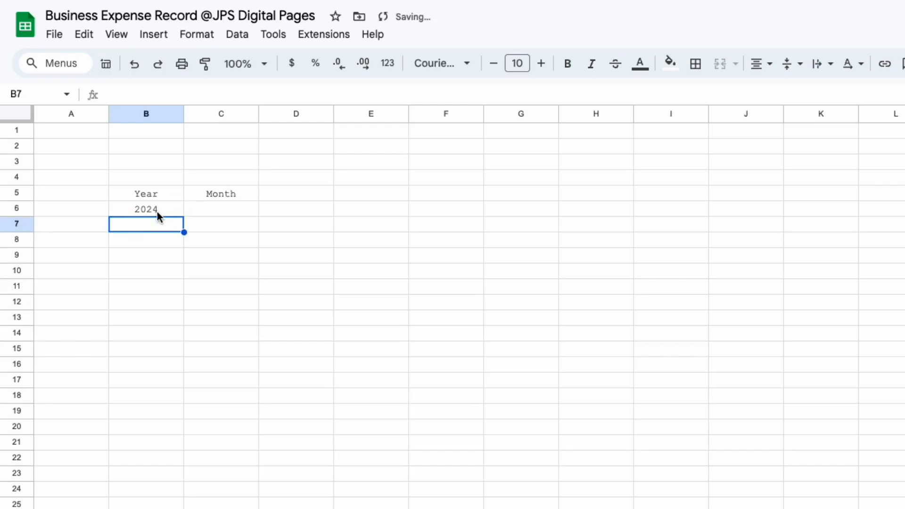
{"action": "type", "text": "2025"}
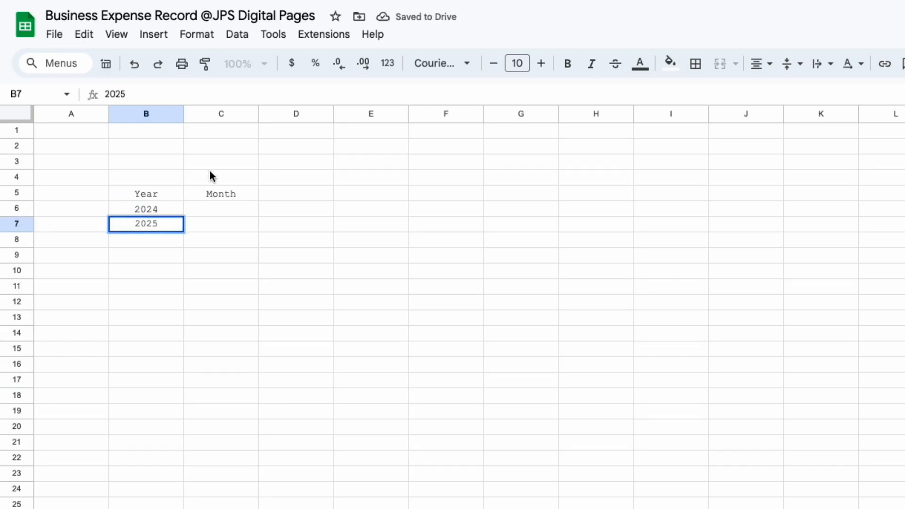
{"action": "left_click_drag", "start_coordinate": [170, 210], "coordinate": [166, 487]}
{"action": "left_click", "coordinate": [359, 491]}
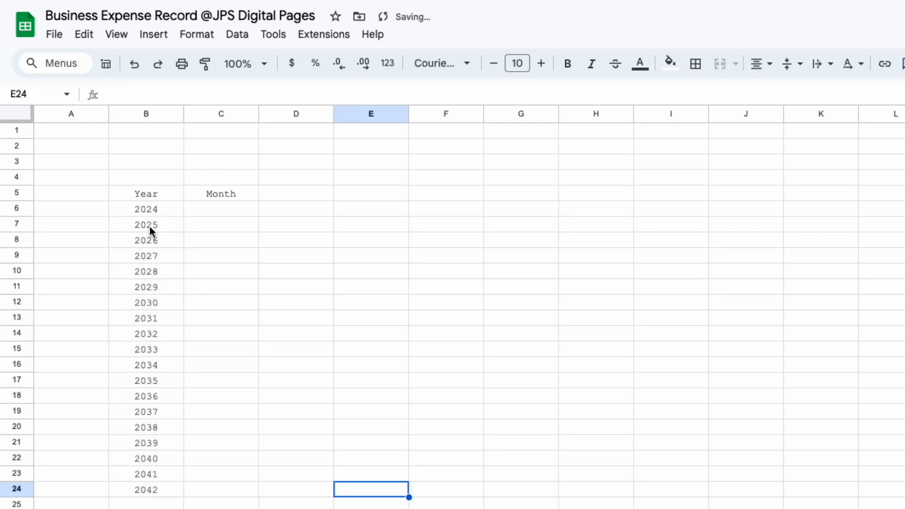
{"action": "left_click", "coordinate": [160, 211]}
{"action": "left_click", "coordinate": [156, 225]}
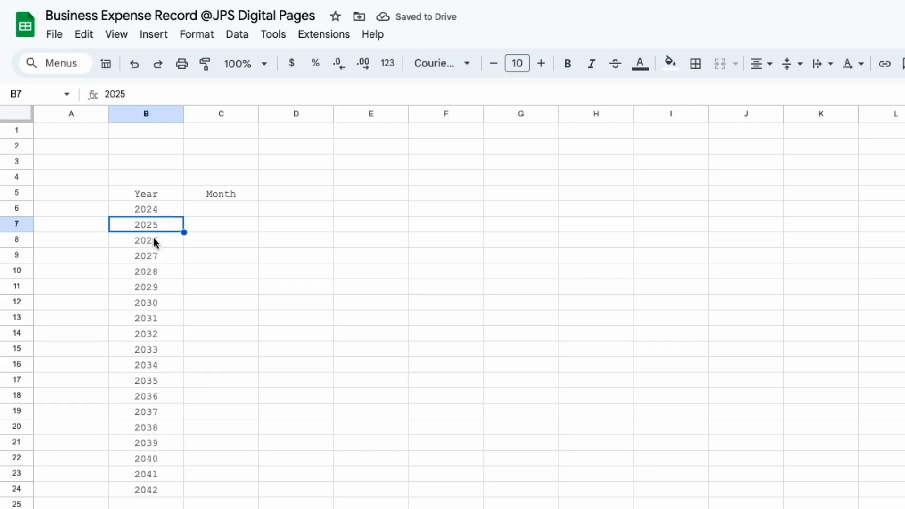
{"action": "left_click", "coordinate": [149, 242]}
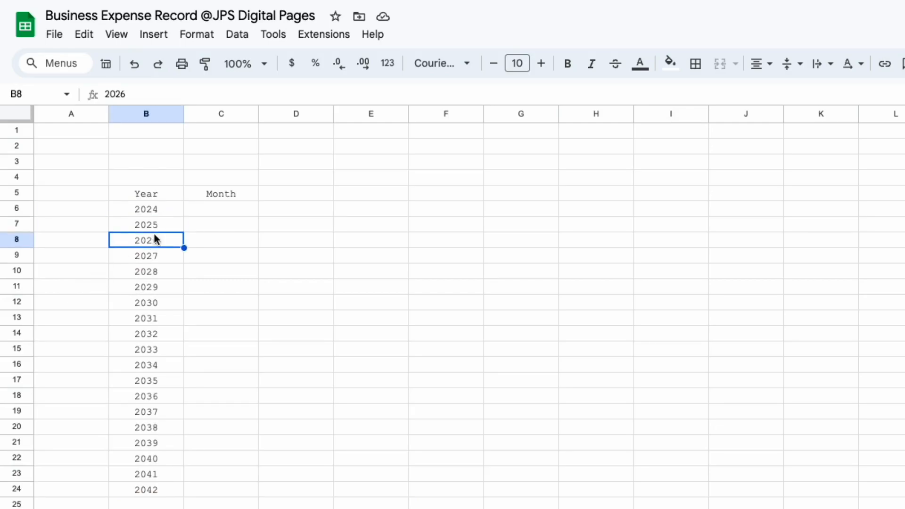
Enter January under the Month heading and fill the month names down to December
{"action": "left_click", "coordinate": [247, 210]}
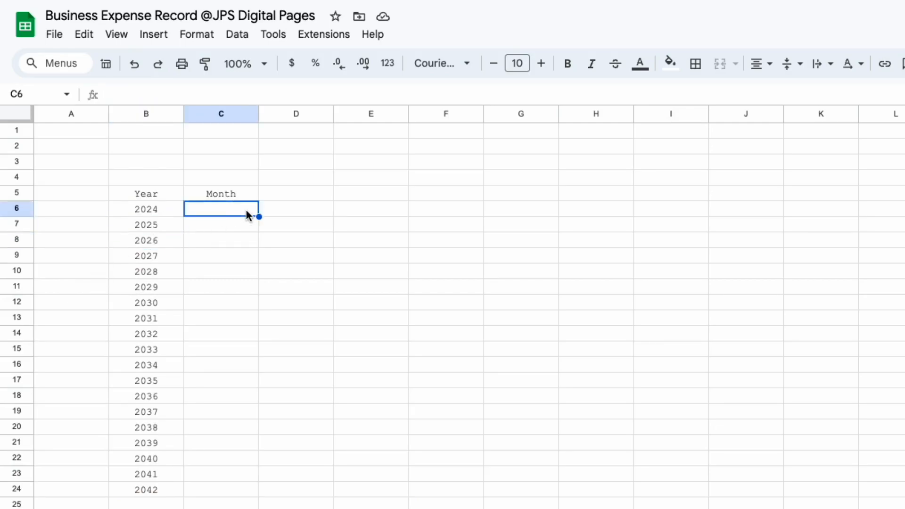
{"action": "type", "text": "January"}
{"action": "left_click", "coordinate": [296, 302]}
{"action": "left_click", "coordinate": [241, 212]}
{"action": "left_click_drag", "start_coordinate": [259, 214], "coordinate": [261, 479]}
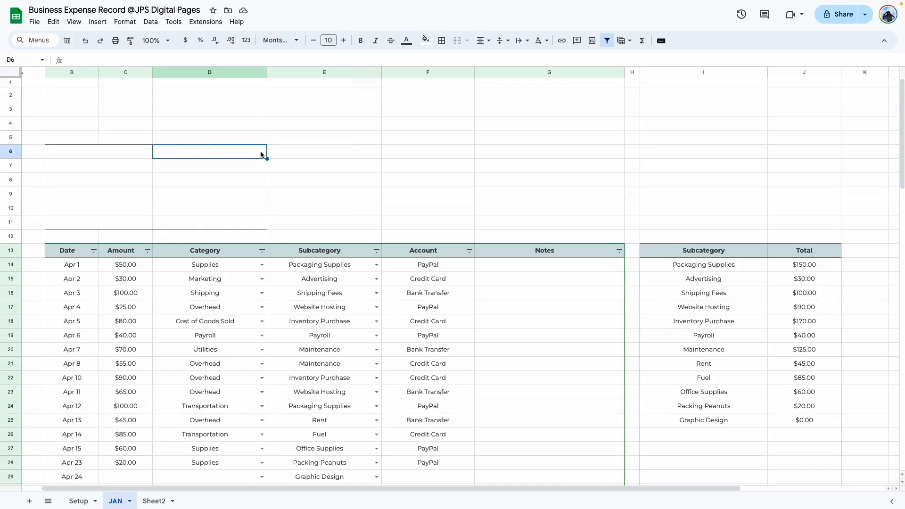
Add a dropdown-from-range validation rule to cell D6 on the JAN sheet, using the years in Sheet2 B6:B24 as its source
{"action": "right_click", "coordinate": [253, 153]}
{"action": "left_click", "coordinate": [148, 23]}
{"action": "left_click", "coordinate": [185, 216]}
{"action": "left_click", "coordinate": [864, 186]}
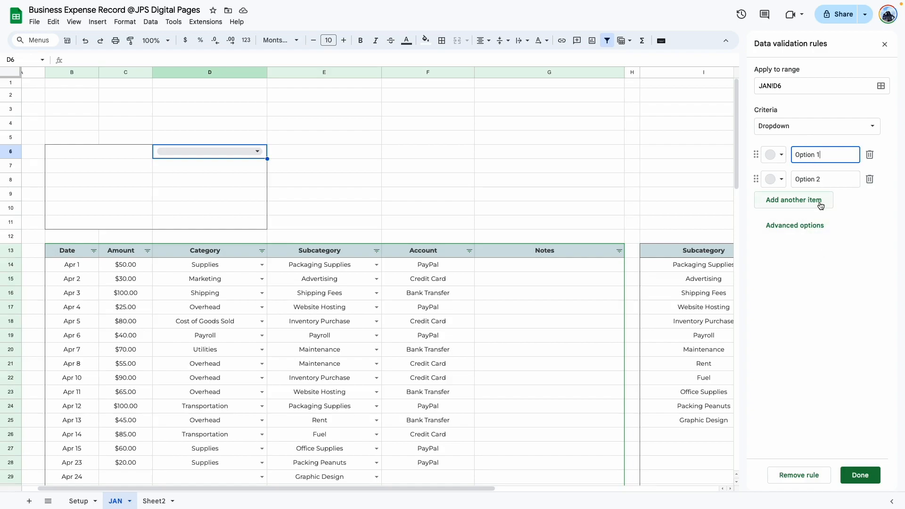
{"action": "left_click", "coordinate": [872, 126]}
{"action": "left_click", "coordinate": [824, 147]}
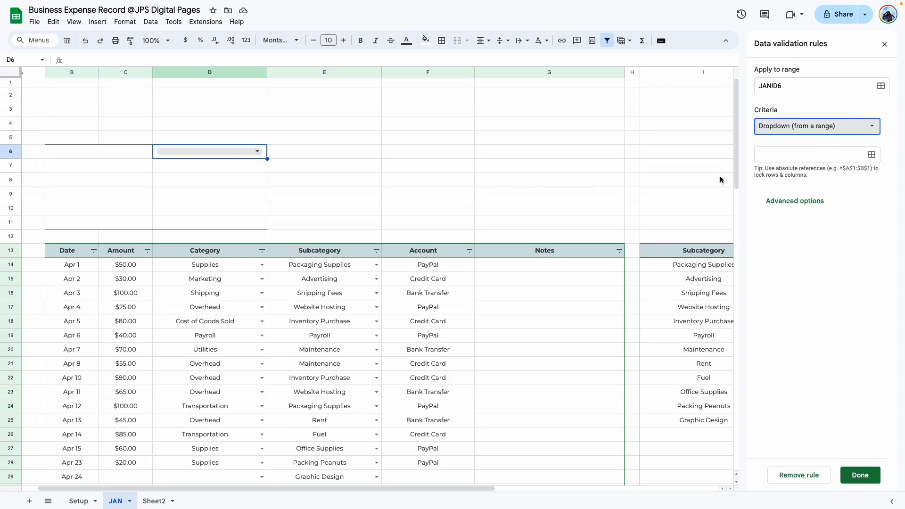
{"action": "left_click", "coordinate": [870, 154]}
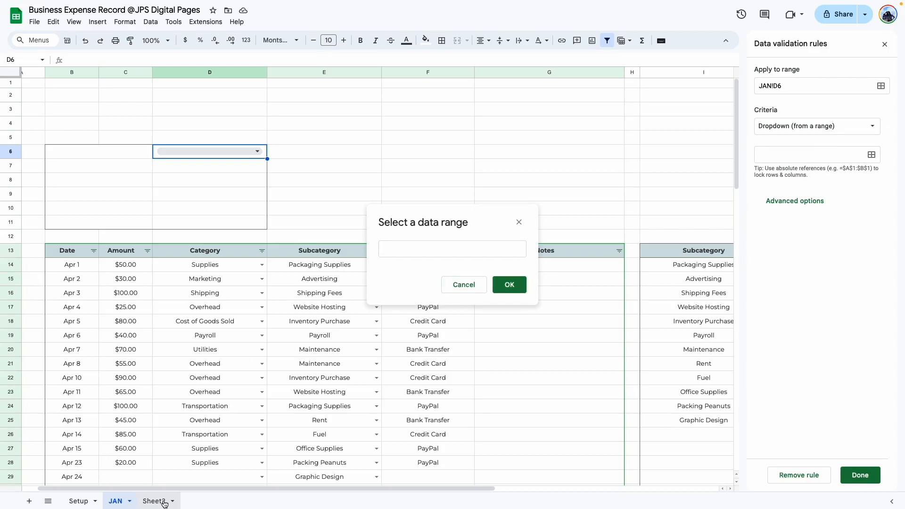
{"action": "left_click", "coordinate": [164, 501]}
{"action": "left_click_drag", "start_coordinate": [110, 134], "coordinate": [105, 307]}
{"action": "scroll", "coordinate": [826, 347], "scroll_direction": "down", "scroll_amount": 5}
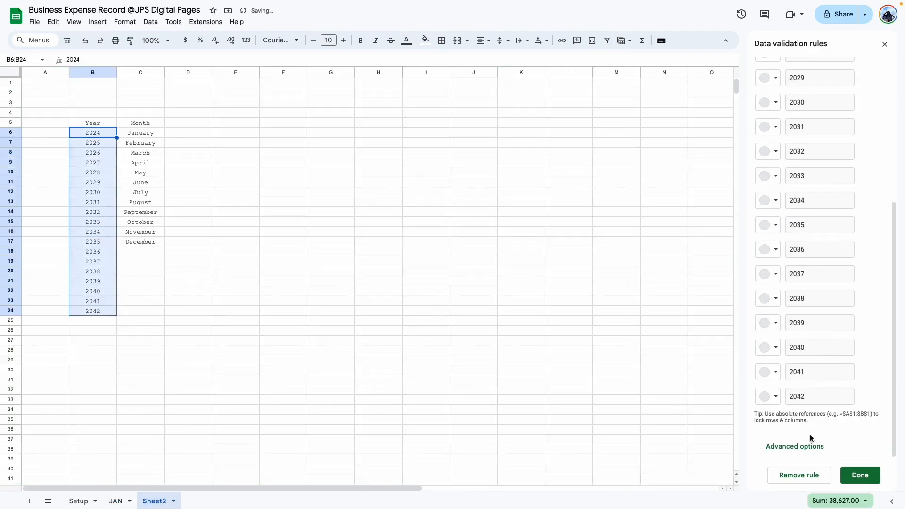
Set the year dropdown's display style to Arrow in the advanced options and save the rule
{"action": "left_click", "coordinate": [810, 440]}
{"action": "scroll", "coordinate": [818, 377], "scroll_direction": "down", "scroll_amount": 3}
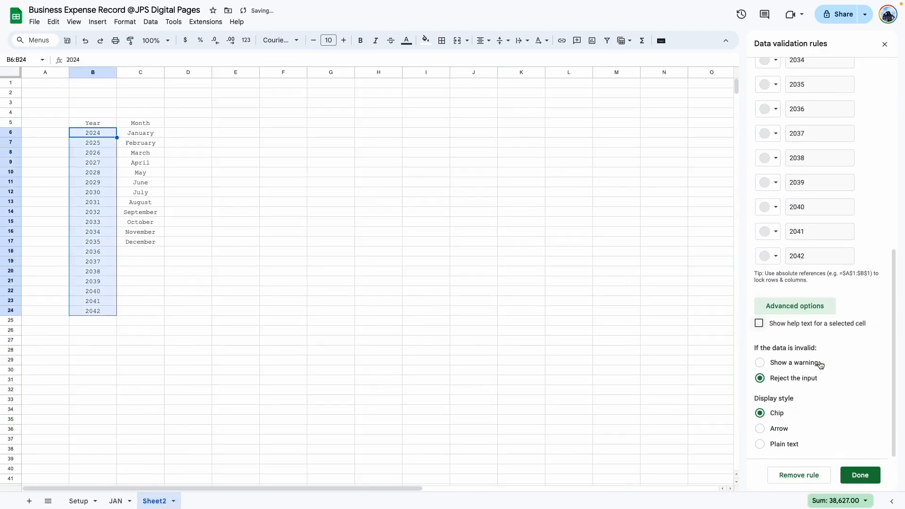
{"action": "left_click", "coordinate": [760, 428]}
{"action": "left_click", "coordinate": [859, 475]}
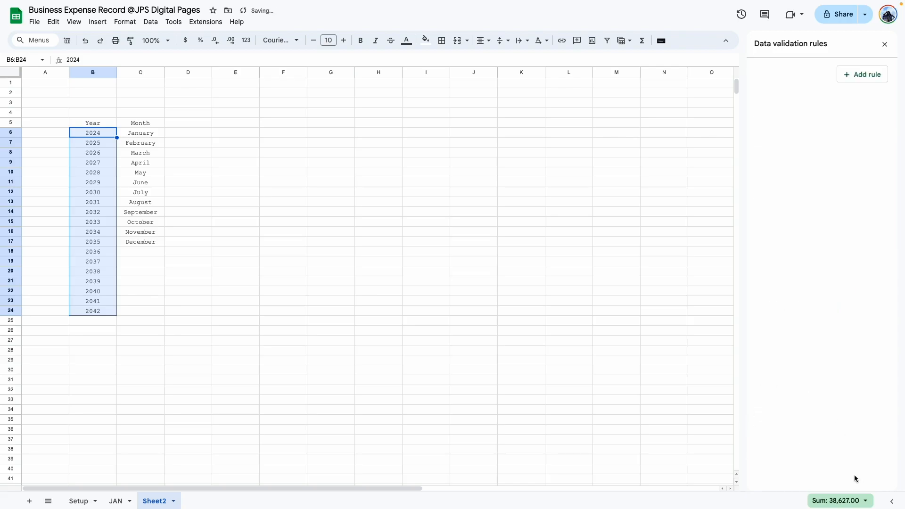
Choose 2025 from the year dropdown in cell D6 on the JAN sheet
{"action": "left_click", "coordinate": [116, 501]}
{"action": "left_click", "coordinate": [262, 152]}
{"action": "left_click", "coordinate": [204, 179]}
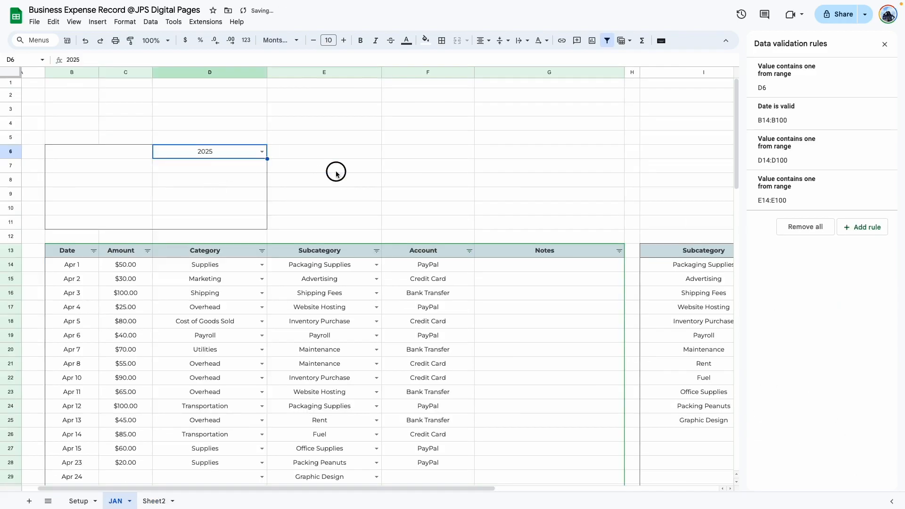
{"action": "left_click", "coordinate": [333, 172]}
Choose March from the month dropdown in cell D7
{"action": "left_click", "coordinate": [230, 169]}
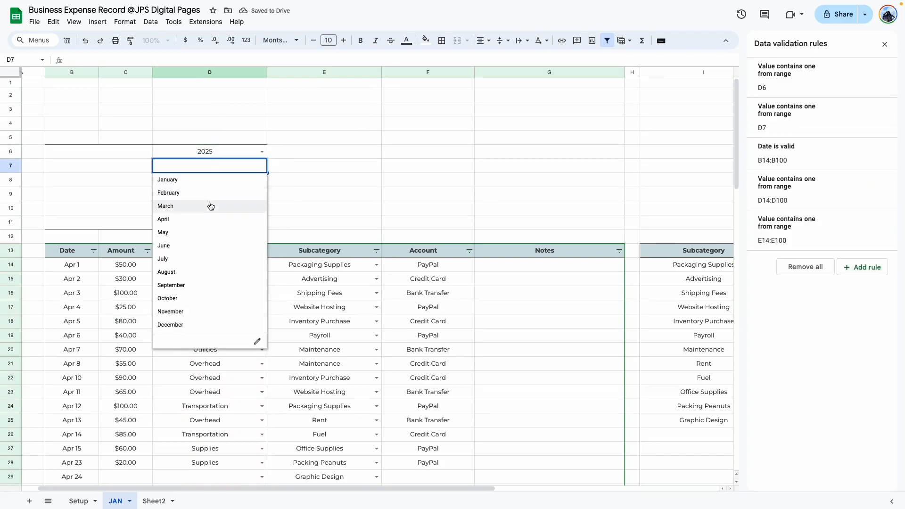
{"action": "left_click", "coordinate": [210, 205]}
{"action": "left_click", "coordinate": [352, 169]}
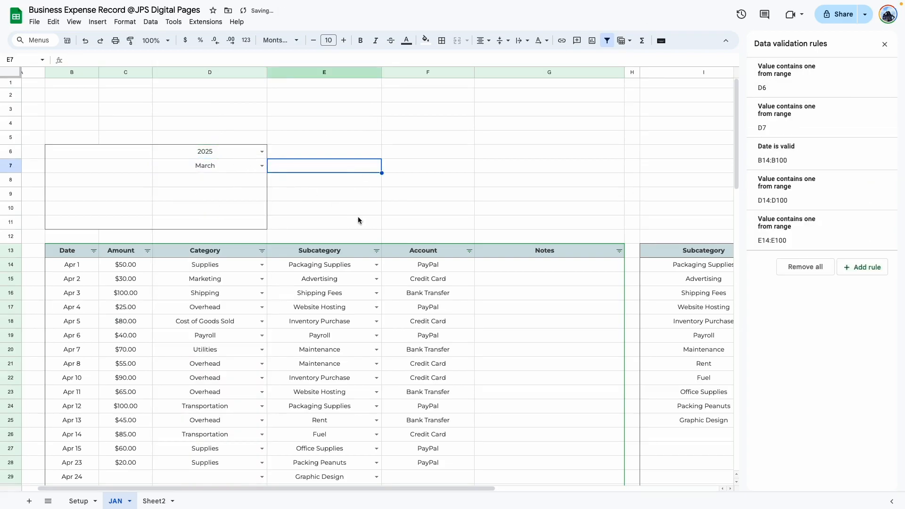
Hide Sheet2, which holds the year and month source lists
{"action": "left_click", "coordinate": [152, 502]}
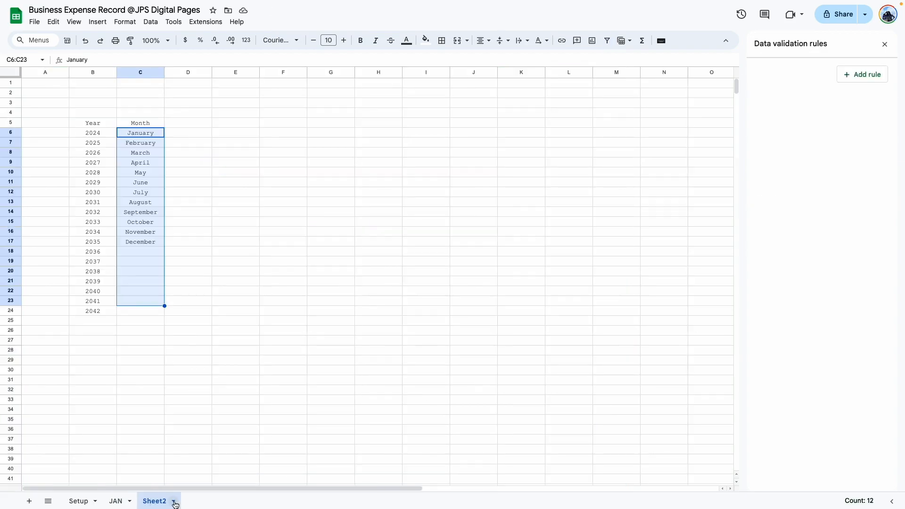
{"action": "left_click", "coordinate": [174, 503]}
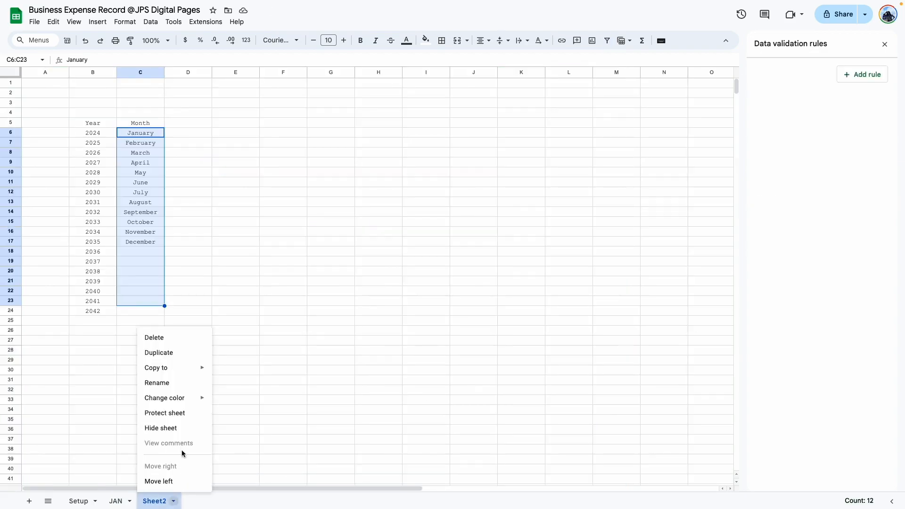
{"action": "left_click", "coordinate": [161, 429]}
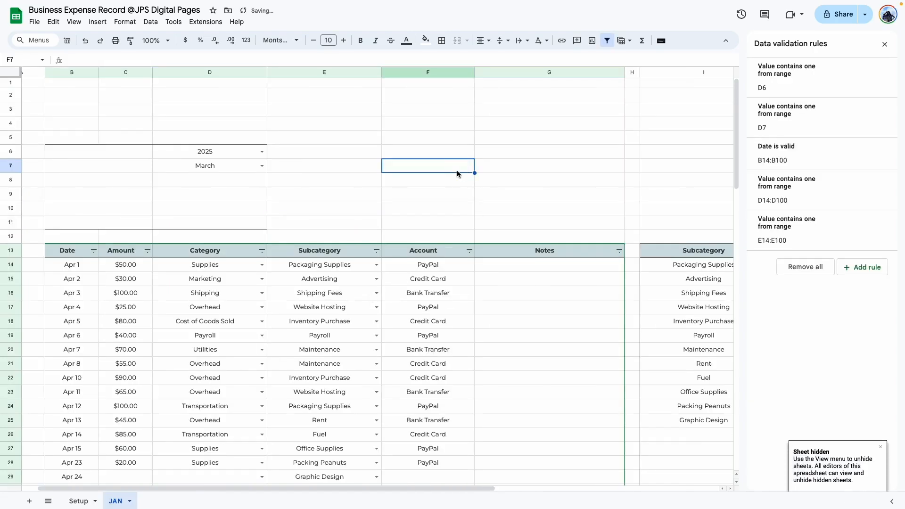
Close the data validation rules and move the year and month dropdowns from D6:D7 down to D8:D9
{"action": "left_click", "coordinate": [885, 44]}
{"action": "left_click_drag", "start_coordinate": [255, 151], "coordinate": [231, 182]}
{"action": "left_click", "coordinate": [361, 204]}
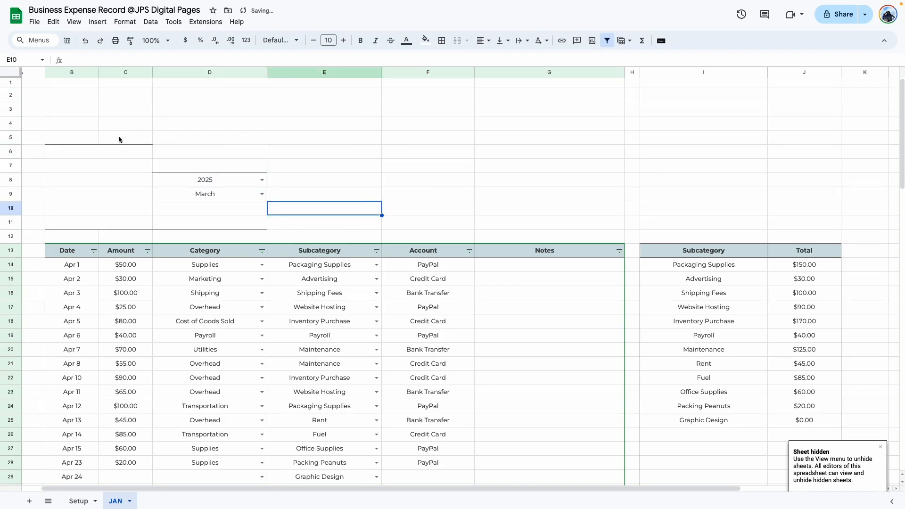
Clear the existing borders of B6:D11 and apply a single outer border around the range
{"action": "left_click_drag", "start_coordinate": [91, 151], "coordinate": [218, 218]}
{"action": "left_click", "coordinate": [441, 40]}
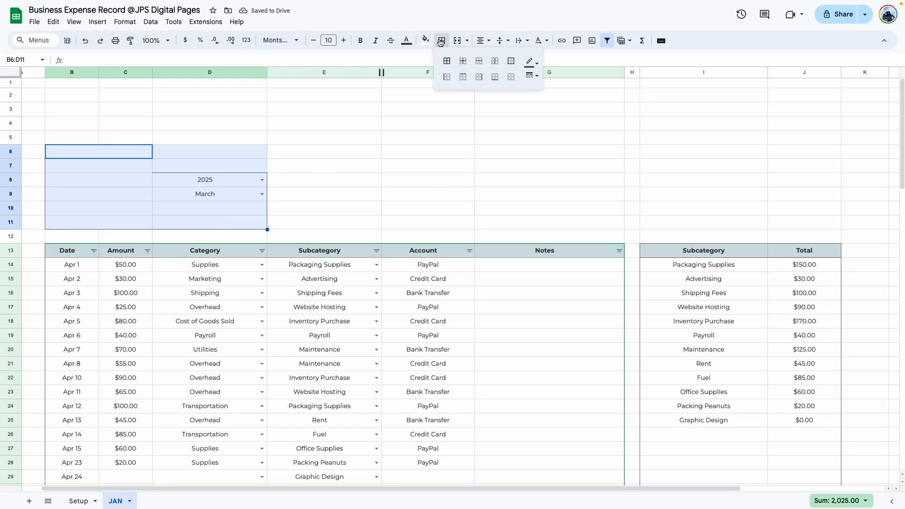
{"action": "left_click", "coordinate": [510, 77]}
{"action": "left_click", "coordinate": [510, 61]}
{"action": "left_click", "coordinate": [424, 165]}
Merge the range B6:D7 into a single title cell for the summary box
{"action": "left_click_drag", "start_coordinate": [94, 151], "coordinate": [251, 166]}
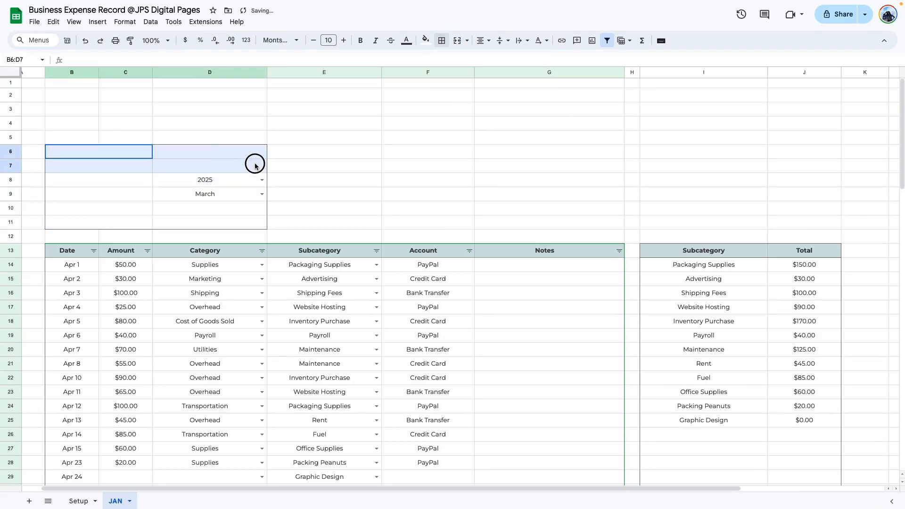
{"action": "left_click", "coordinate": [459, 42]}
{"action": "left_click", "coordinate": [436, 180]}
{"action": "left_click", "coordinate": [228, 170]}
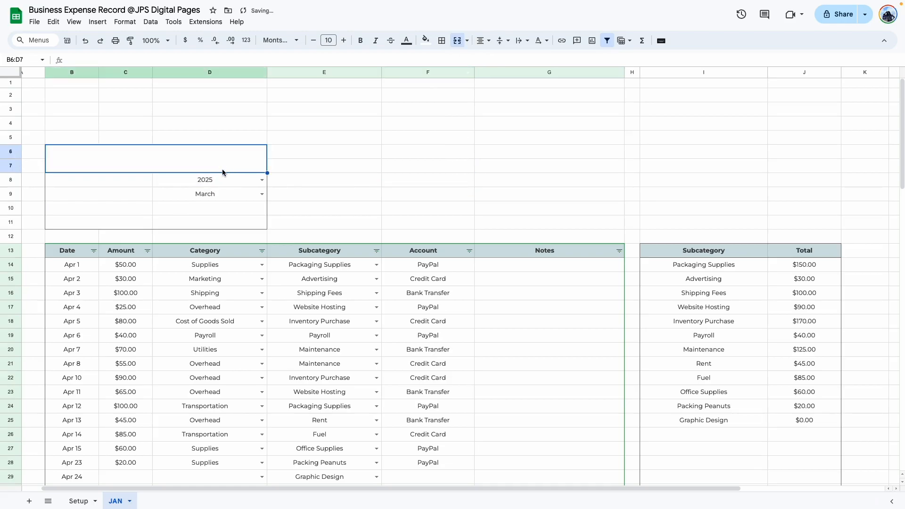
Fill the merged title cell B6:D7 with dark teal
{"action": "left_click", "coordinate": [428, 41]}
{"action": "left_click", "coordinate": [480, 95]}
{"action": "left_click", "coordinate": [348, 153]}
{"action": "left_click", "coordinate": [141, 165]}
{"action": "left_click", "coordinate": [424, 39]}
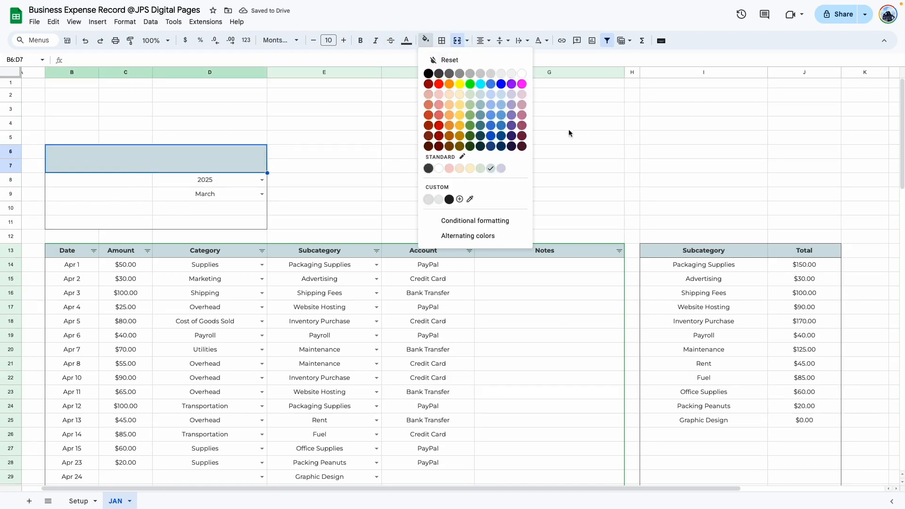
{"action": "left_click", "coordinate": [480, 127]}
Fill the last row of the summary box, B11:D11, with the light blue-gray used in the table headers
{"action": "left_click_drag", "start_coordinate": [94, 207], "coordinate": [244, 226]}
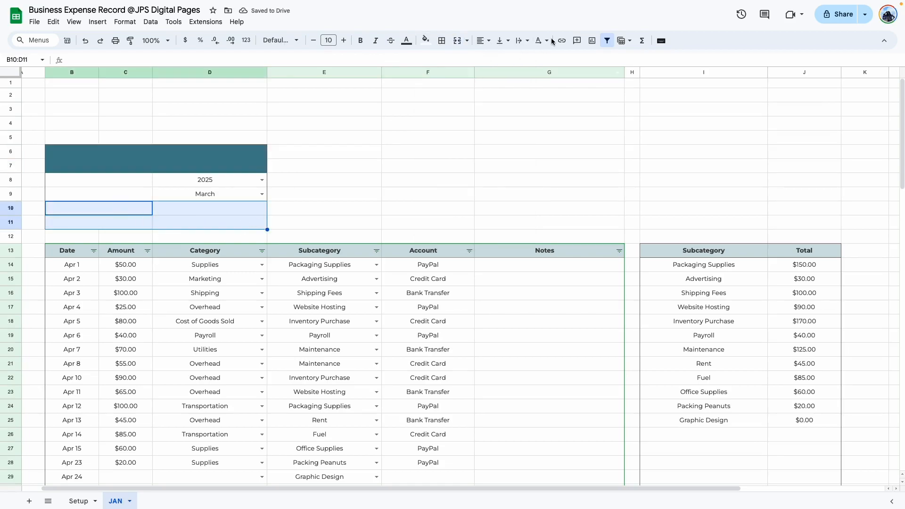
{"action": "left_click", "coordinate": [427, 41]}
{"action": "left_click", "coordinate": [489, 173]}
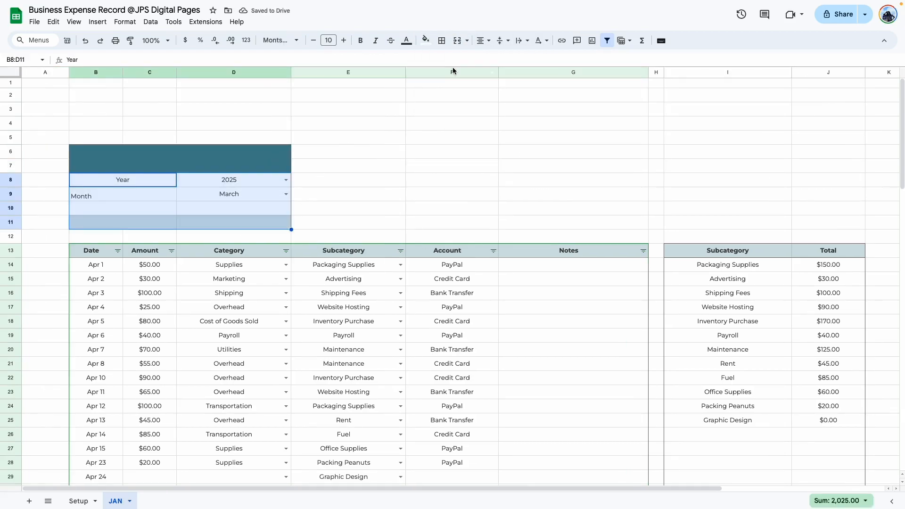
Format B8:D11 in Montserrat and center its contents horizontally and vertically
{"action": "left_click", "coordinate": [283, 40]}
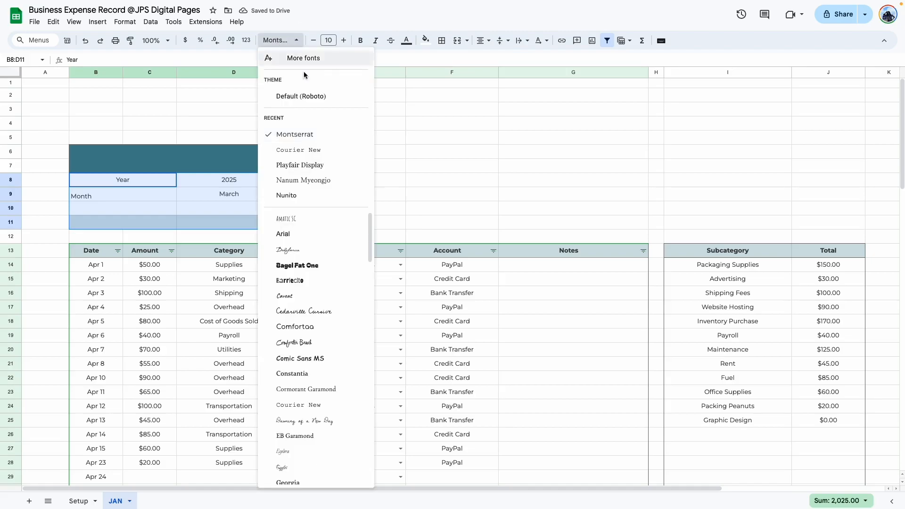
{"action": "left_click", "coordinate": [295, 132]}
{"action": "key", "text": "ctrl+shift+e"}
{"action": "left_click", "coordinate": [502, 41]}
{"action": "left_click", "coordinate": [519, 61]}
{"action": "left_click", "coordinate": [447, 181]}
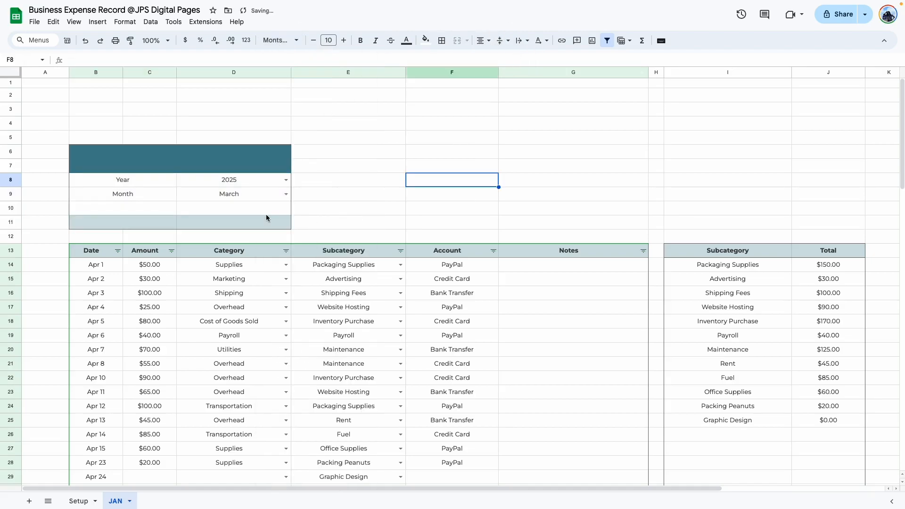
Enter the label Average in B10 and Total in B11, below the Month label
{"action": "left_click", "coordinate": [358, 213]}
{"action": "left_click", "coordinate": [128, 215]}
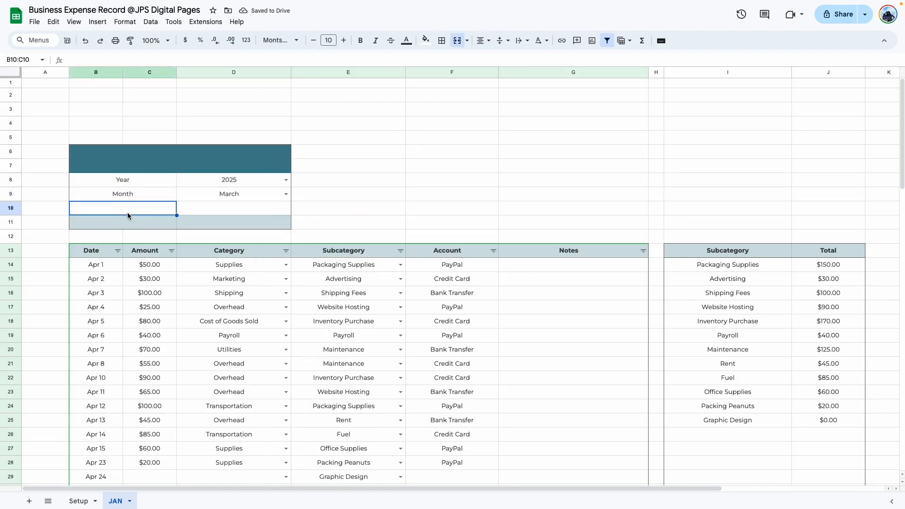
{"action": "type", "text": "Average"}
{"action": "key", "text": "Return"}
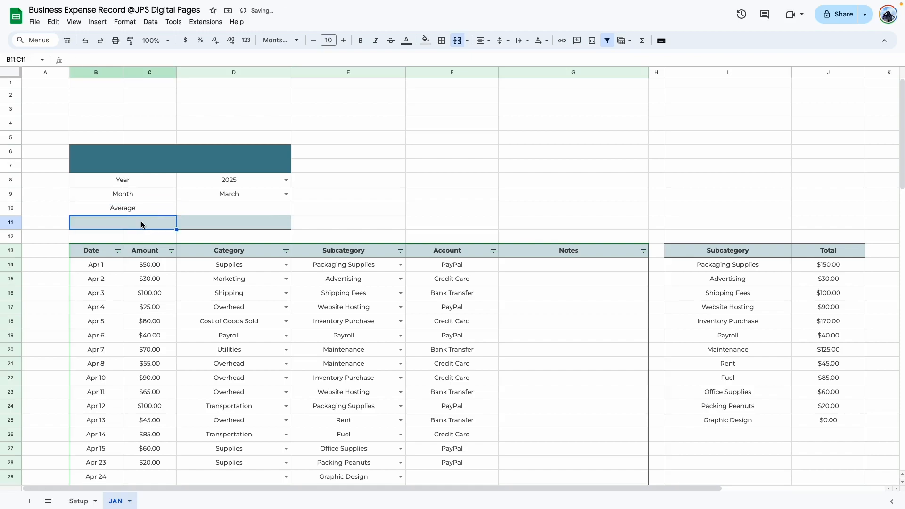
{"action": "type", "text": "Total"}
{"action": "left_click", "coordinate": [448, 207]}
Make the Total row B11:D11 of the summary box bold
{"action": "left_click_drag", "start_coordinate": [126, 227], "coordinate": [289, 223]}
{"action": "left_click", "coordinate": [389, 206]}
{"action": "left_click", "coordinate": [444, 177]}
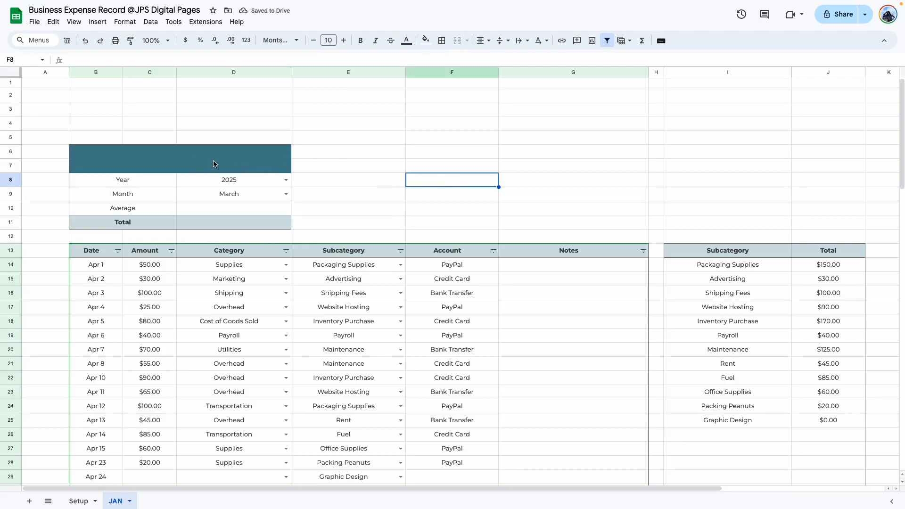
{"action": "left_click", "coordinate": [224, 165]}
{"action": "mouse_move", "coordinate": [226, 164]}
{"action": "left_mouse_down"}
{"action": "mouse_move", "coordinate": [343, 174]}
{"action": "mouse_move", "coordinate": [231, 161]}
{"action": "left_mouse_up"}
{"action": "left_click", "coordinate": [260, 181]}
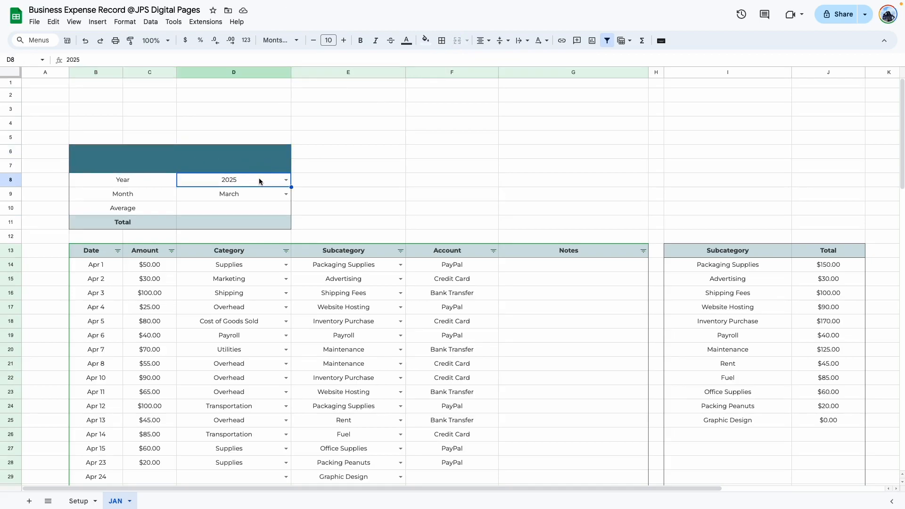
{"action": "left_click", "coordinate": [429, 191]}
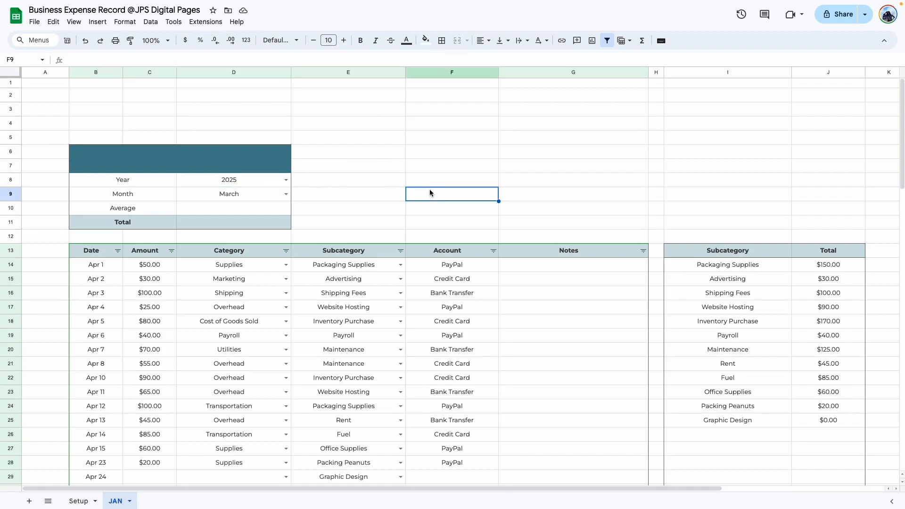
{"action": "left_click", "coordinate": [150, 182]}
{"action": "left_click", "coordinate": [268, 185]}
{"action": "left_click", "coordinate": [260, 195]}
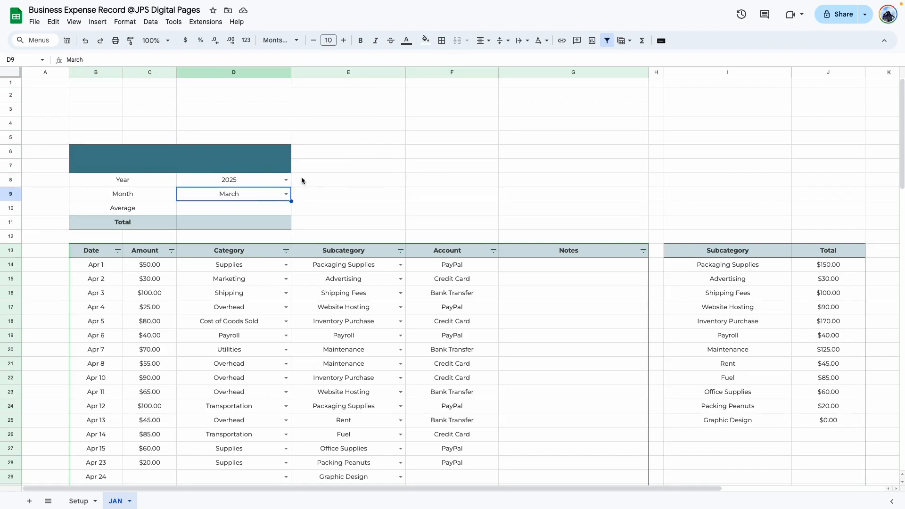
{"action": "left_click", "coordinate": [256, 170]}
{"action": "left_click", "coordinate": [372, 157]}
{"action": "left_click", "coordinate": [273, 155]}
{"action": "left_click", "coordinate": [400, 189]}
{"action": "left_click_drag", "start_coordinate": [264, 181], "coordinate": [268, 187]}
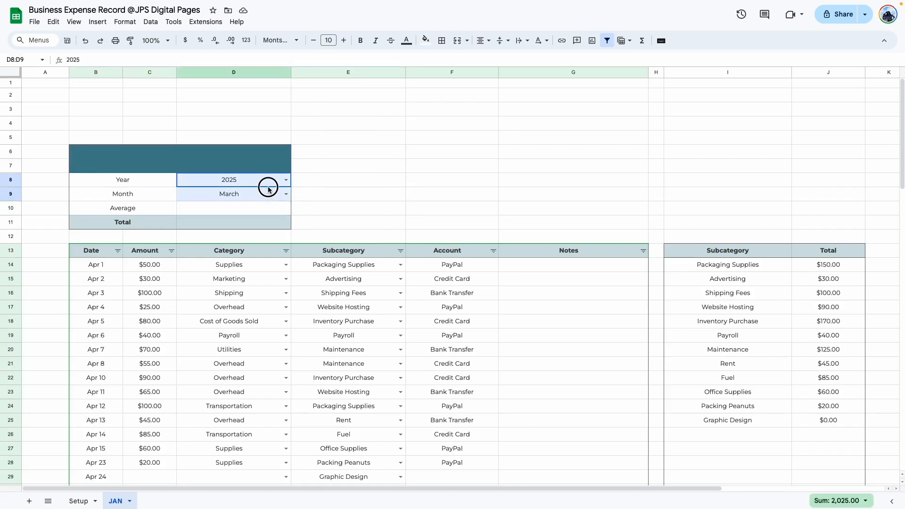
{"action": "left_click", "coordinate": [415, 208]}
{"action": "left_click", "coordinate": [268, 172]}
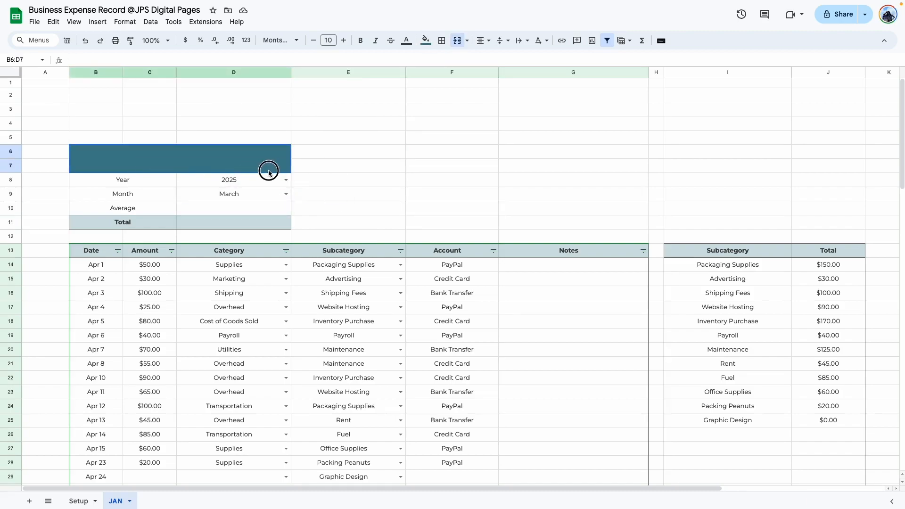
{"action": "left_click", "coordinate": [406, 194]}
{"action": "left_click", "coordinate": [218, 200]}
{"action": "left_click_drag", "start_coordinate": [218, 200], "coordinate": [264, 183]}
{"action": "left_click", "coordinate": [349, 182]}
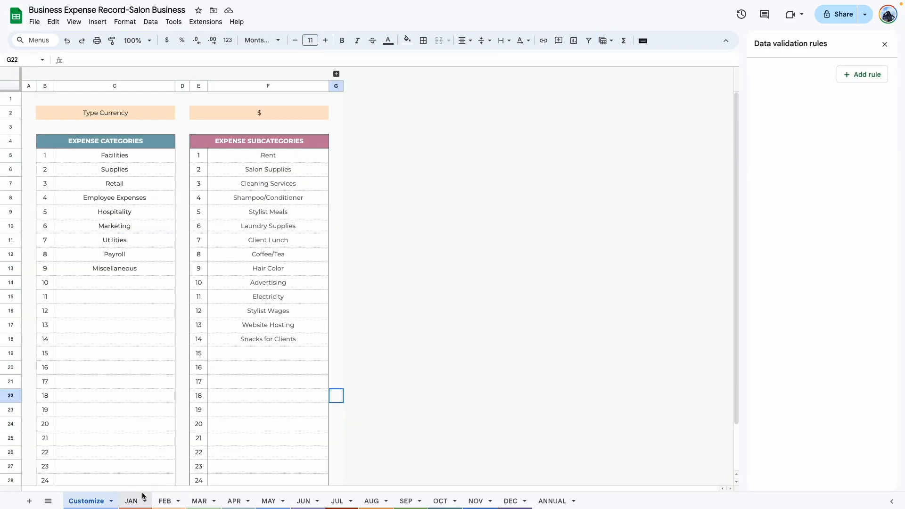
Switch to the Business Expense Record-Salon Business spreadsheet and copy the full title formula from B4:D5 of its JAN sheet
{"action": "left_click", "coordinate": [135, 501]}
{"action": "left_click", "coordinate": [214, 327]}
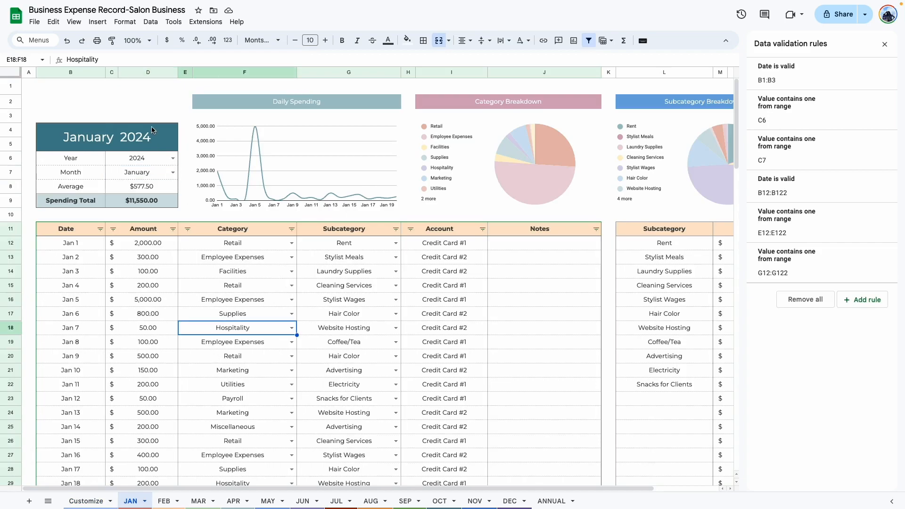
{"action": "left_click", "coordinate": [143, 132]}
{"action": "double_click", "coordinate": [144, 132]}
{"action": "key", "text": "ctrl+a"}
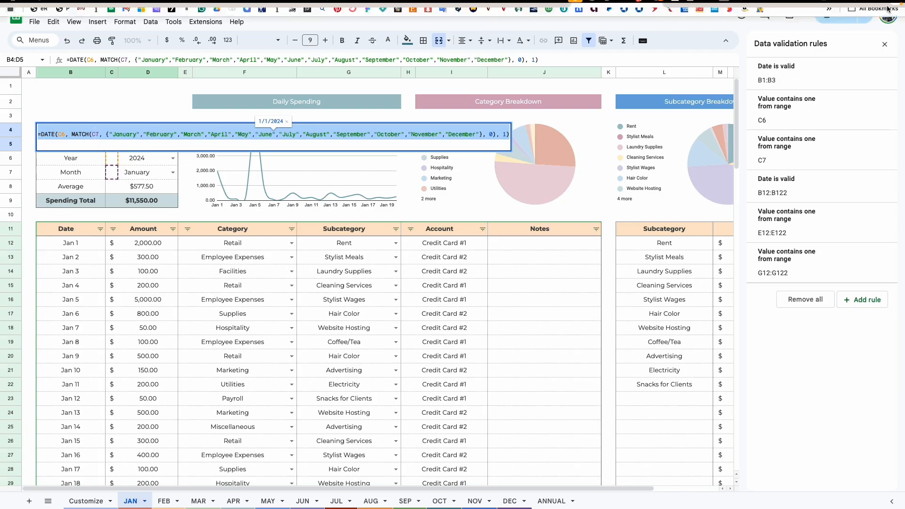
{"action": "mouse_move", "coordinate": [744, 3]}
{"action": "left_click", "coordinate": [713, 21]}
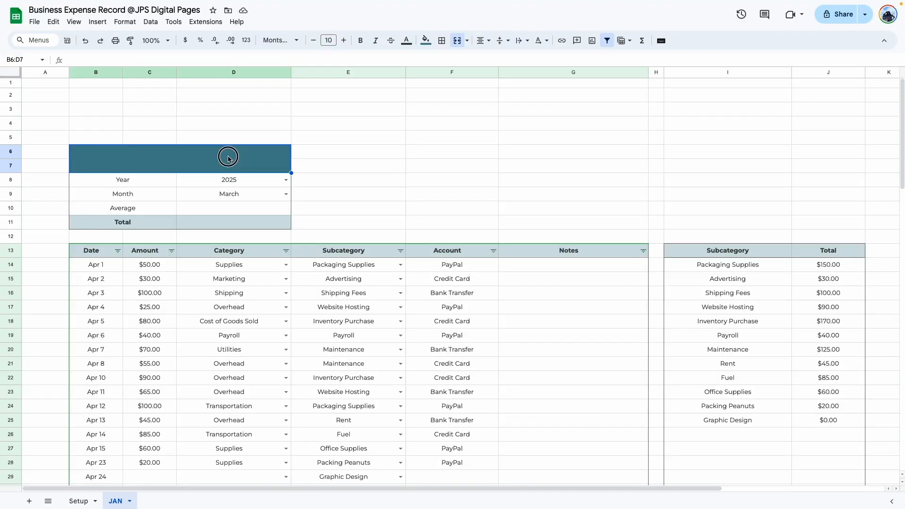
{"action": "double_click", "coordinate": [227, 158]}
{"action": "type", "text": "=DATE(C6, MATCH(C7, {\"January\",\"February\",\"March\",\"April\",\"May\",\"June\",\"July\",\"August\",\"September\",\"October\",\"November\",\"December\"}, 0), 1)"}
{"action": "left_click", "coordinate": [419, 198]}
Set the text color of the B6:D7 title cell to white
{"action": "left_click", "coordinate": [232, 157]}
{"action": "left_click", "coordinate": [406, 40]}
{"action": "left_click", "coordinate": [505, 74]}
{"action": "left_click", "coordinate": [414, 152]}
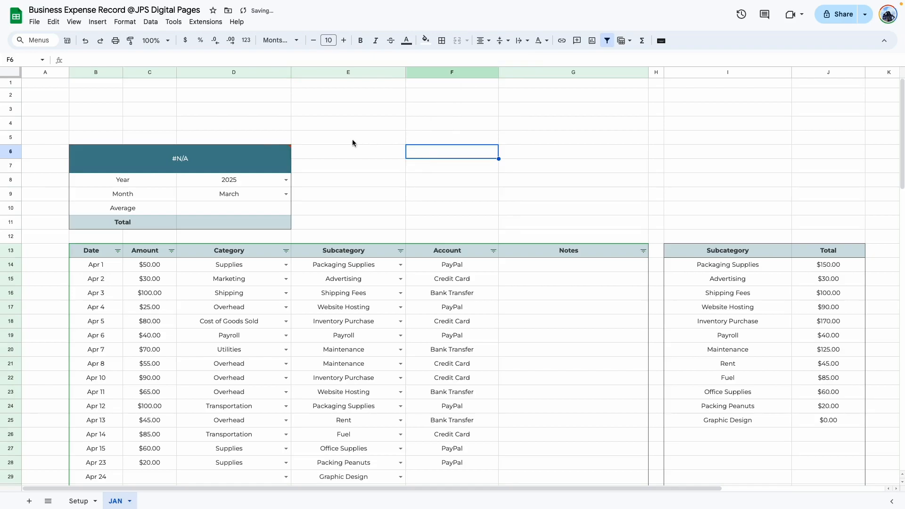
Change the year reference in the title formula's DATE function to D8
{"action": "double_click", "coordinate": [244, 156]}
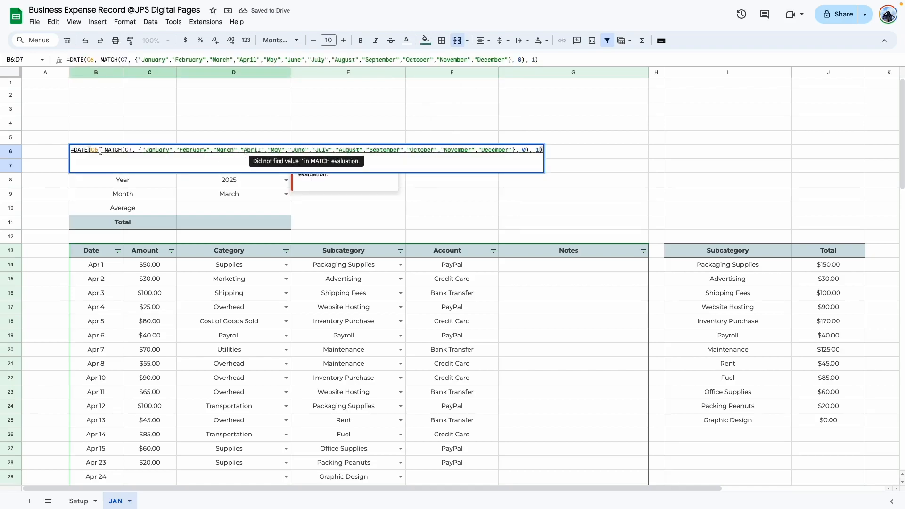
{"action": "left_click", "coordinate": [216, 184]}
{"action": "double_click", "coordinate": [204, 161]}
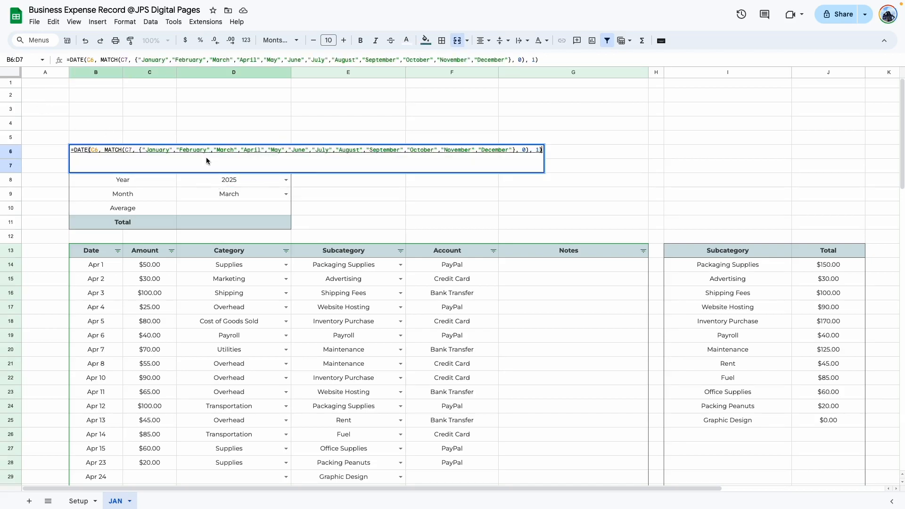
{"action": "left_click", "coordinate": [98, 149]}
{"action": "key", "text": "BackSpace"}
{"action": "key", "text": "BackSpace"}
{"action": "type", "text": "d8"}
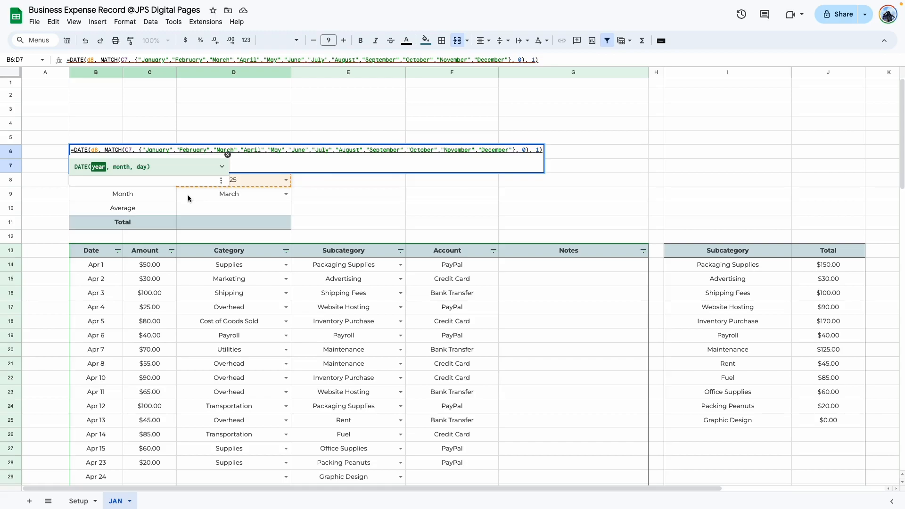
Change the month reference in the title formula's MATCH function to D9 and commit the formula
{"action": "left_click", "coordinate": [130, 150]}
{"action": "key", "text": "BackSpace"}
{"action": "key", "text": "BackSpace"}
{"action": "type", "text": "D9"}
{"action": "key", "text": "Tab"}
{"action": "left_click", "coordinate": [210, 159]}
{"action": "key", "text": "Tab"}
{"action": "left_click", "coordinate": [264, 161]}
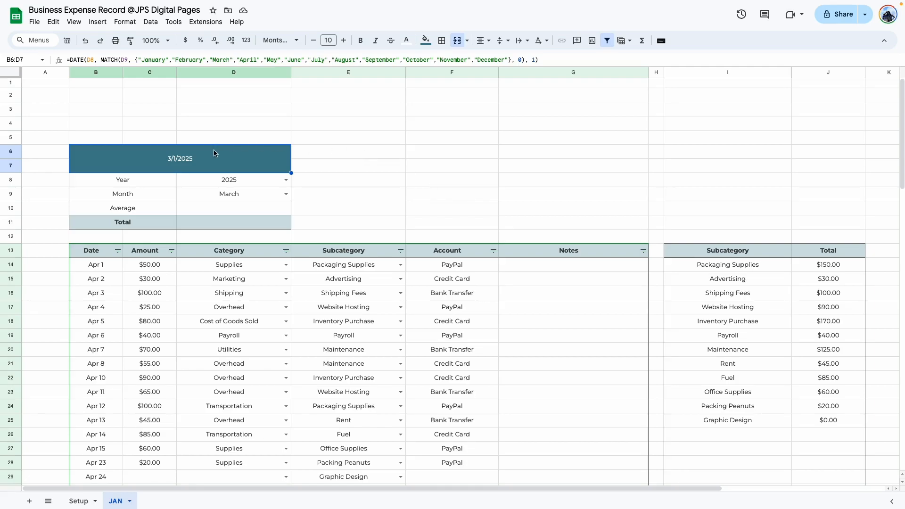
Start a custom date format for the title cell from the Aug 5, 1930 pattern and delete its Day element
{"action": "left_click", "coordinate": [125, 22]}
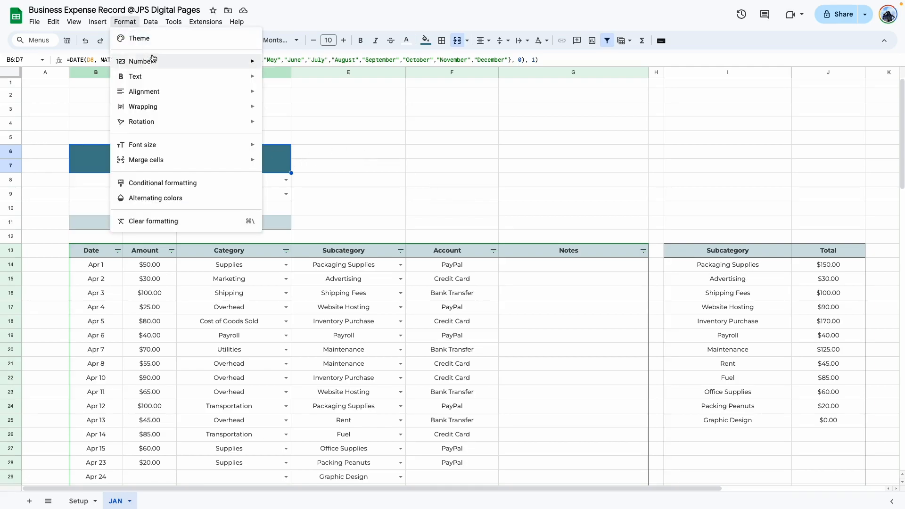
{"action": "mouse_move", "coordinate": [142, 61]}
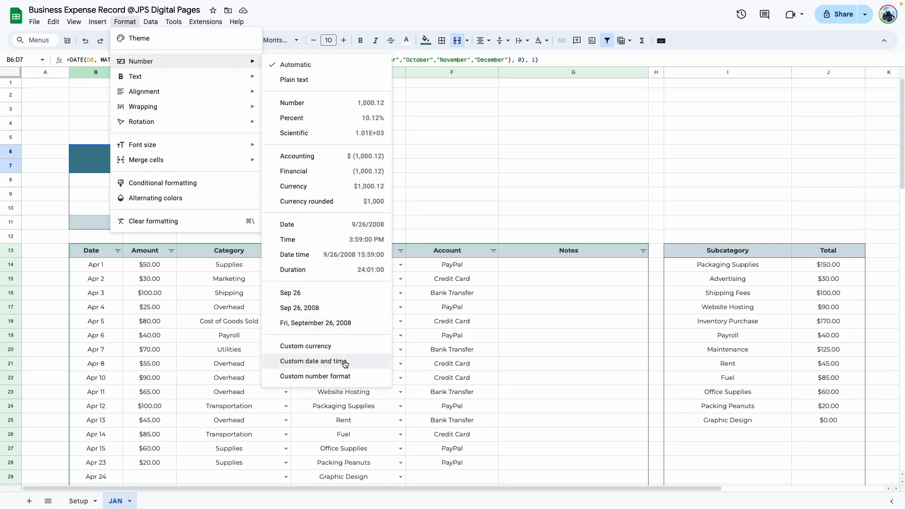
{"action": "left_click", "coordinate": [345, 363]}
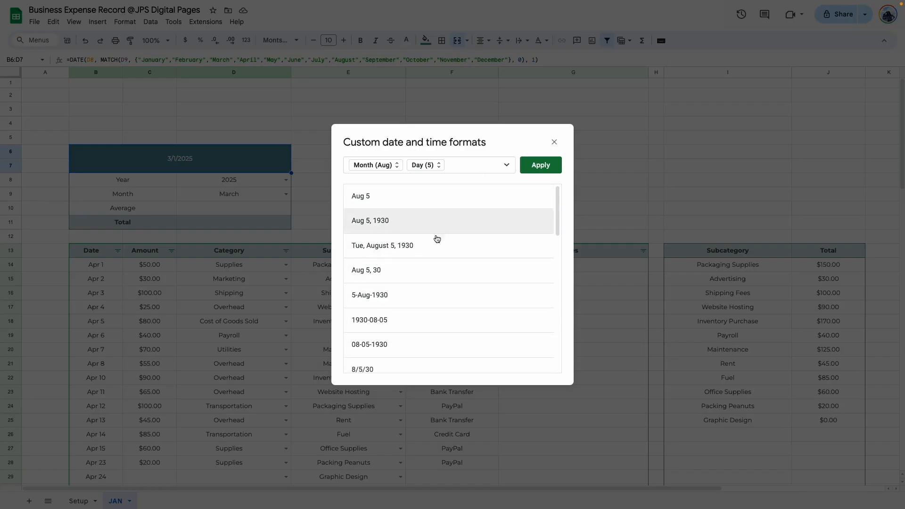
{"action": "scroll", "coordinate": [432, 276], "scroll_direction": "down", "scroll_amount": 2}
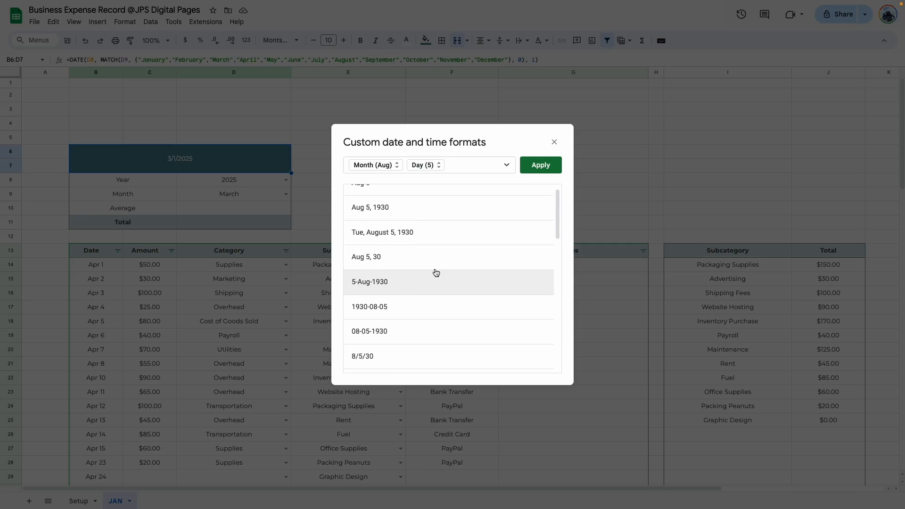
{"action": "scroll", "coordinate": [436, 273], "scroll_direction": "up", "scroll_amount": 2}
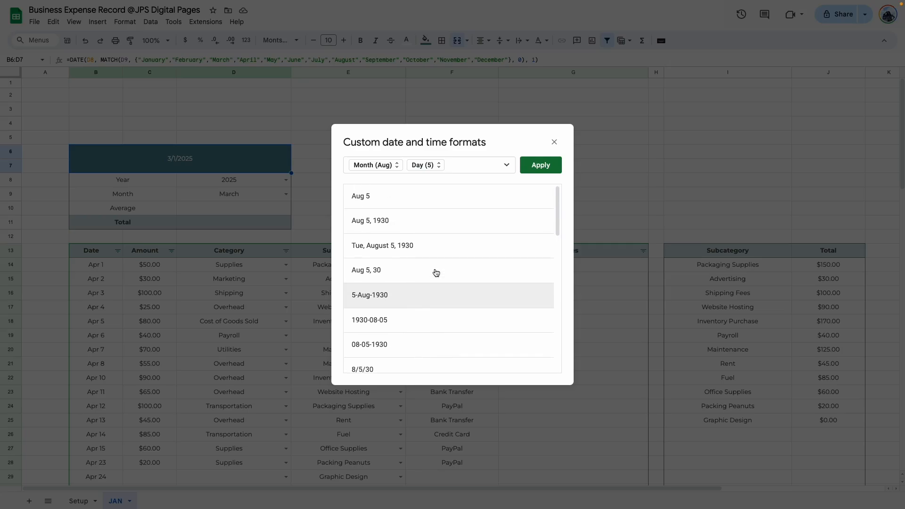
{"action": "left_click", "coordinate": [381, 222]}
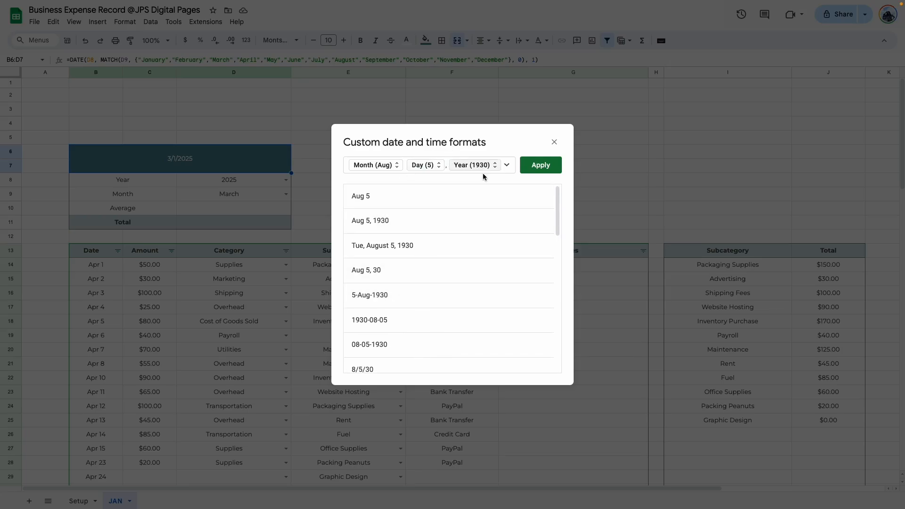
{"action": "left_click", "coordinate": [437, 168]}
{"action": "left_click", "coordinate": [438, 235]}
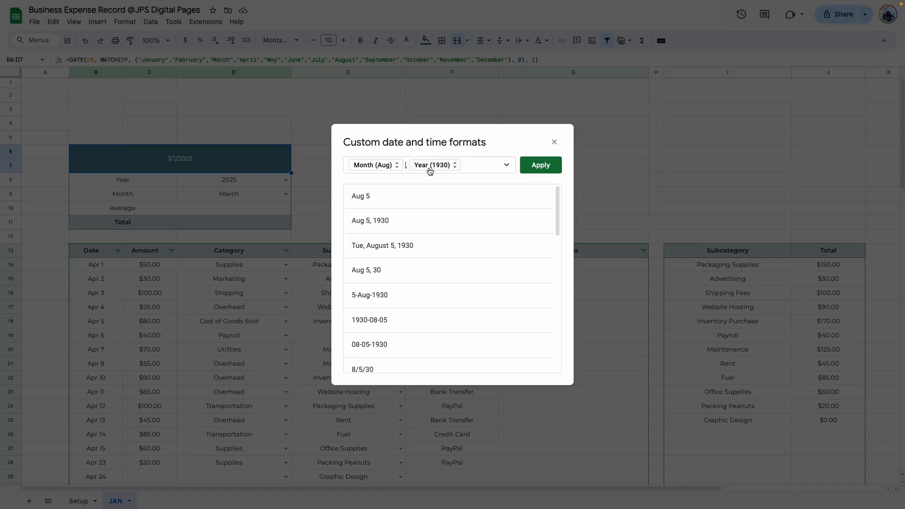
Remove the comma, set the month as full name and the year as full numeric, and apply the format to the title
{"action": "key", "text": "BackSpace"}
{"action": "key", "text": "BackSpace"}
{"action": "left_click", "coordinate": [386, 168]}
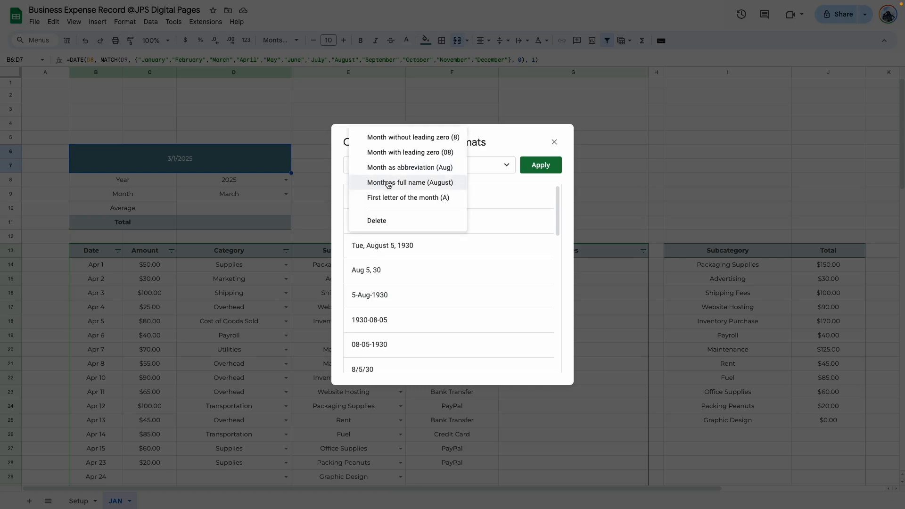
{"action": "left_click", "coordinate": [388, 183]}
{"action": "left_click", "coordinate": [440, 166]}
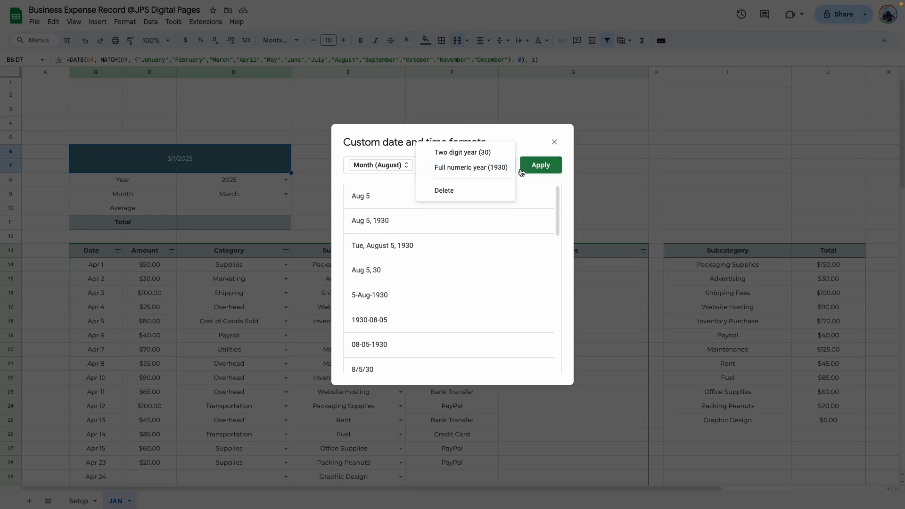
{"action": "left_click", "coordinate": [471, 168]}
{"action": "left_click", "coordinate": [537, 167]}
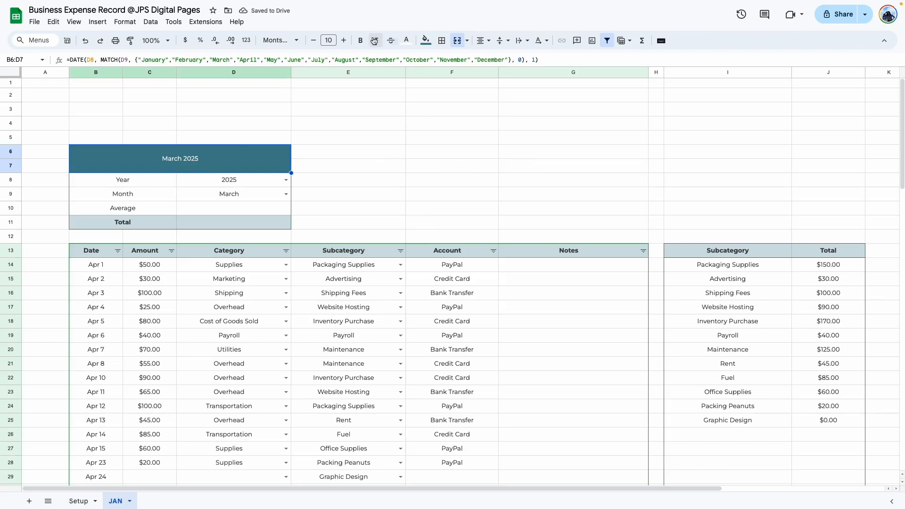
Set the font size of the B6:D7 title to 24
{"action": "left_click", "coordinate": [328, 40]}
{"action": "left_click", "coordinate": [330, 191]}
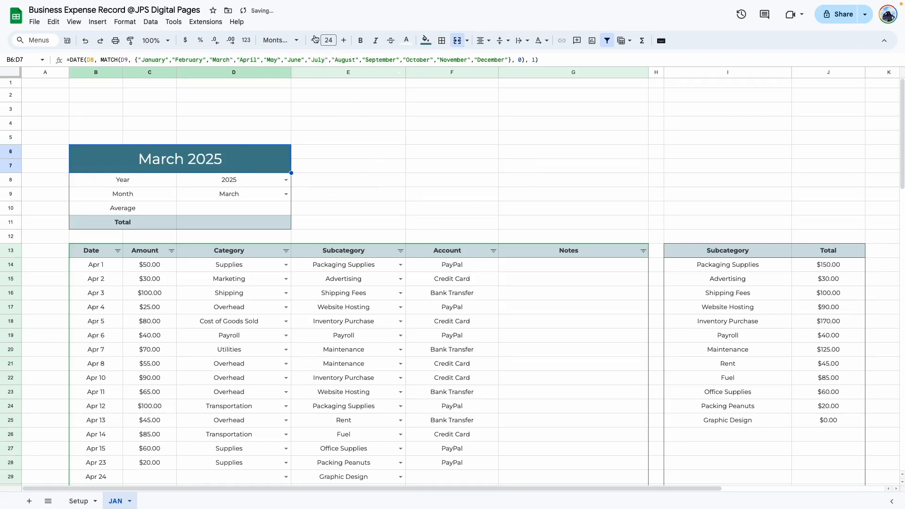
Choose 2024 as the year in D8 and April as the month in D9
{"action": "left_click", "coordinate": [403, 170]}
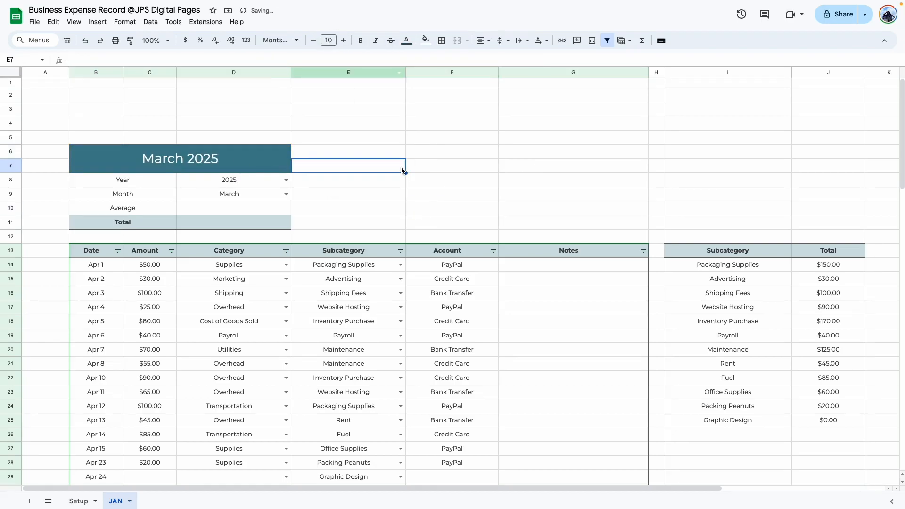
{"action": "left_click", "coordinate": [288, 179]}
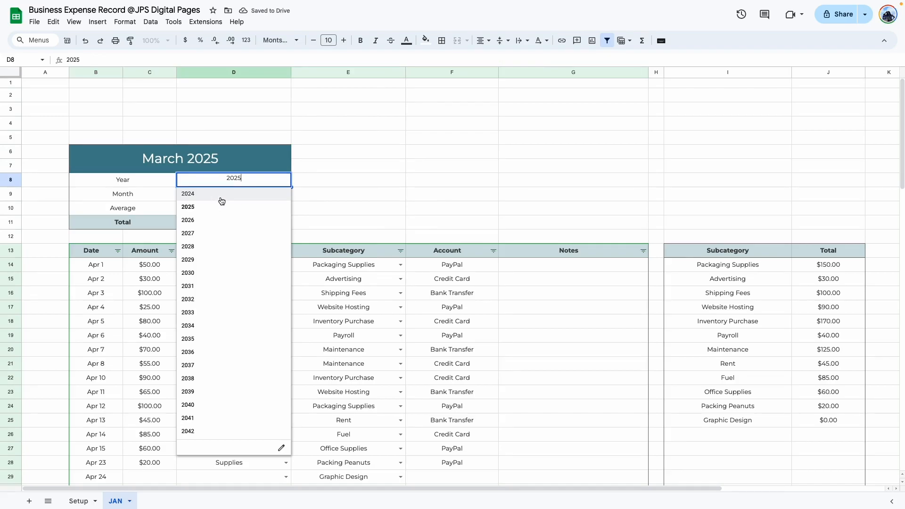
{"action": "left_click", "coordinate": [222, 201]}
{"action": "left_click", "coordinate": [289, 196]}
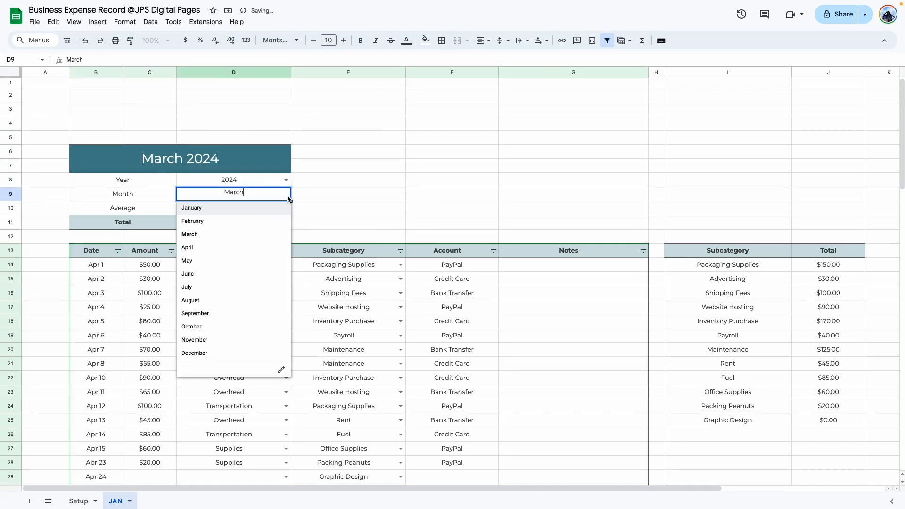
{"action": "left_click", "coordinate": [234, 249]}
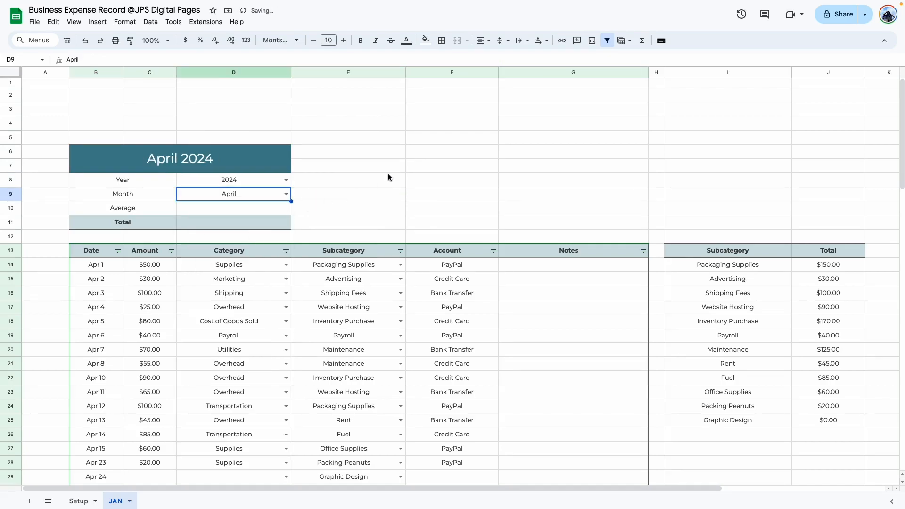
{"action": "left_click", "coordinate": [389, 175]}
{"action": "left_click", "coordinate": [472, 193]}
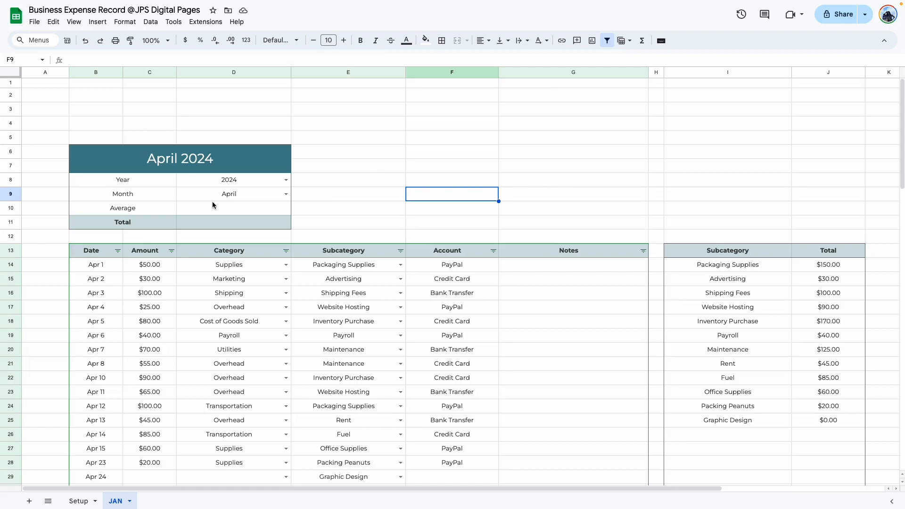
Enter an AVERAGE formula over C14:C in the Average cell D10 and dismiss the suggested autofill for the Total cell
{"action": "left_click", "coordinate": [230, 209]}
{"action": "left_click_drag", "start_coordinate": [163, 264], "coordinate": [148, 462]}
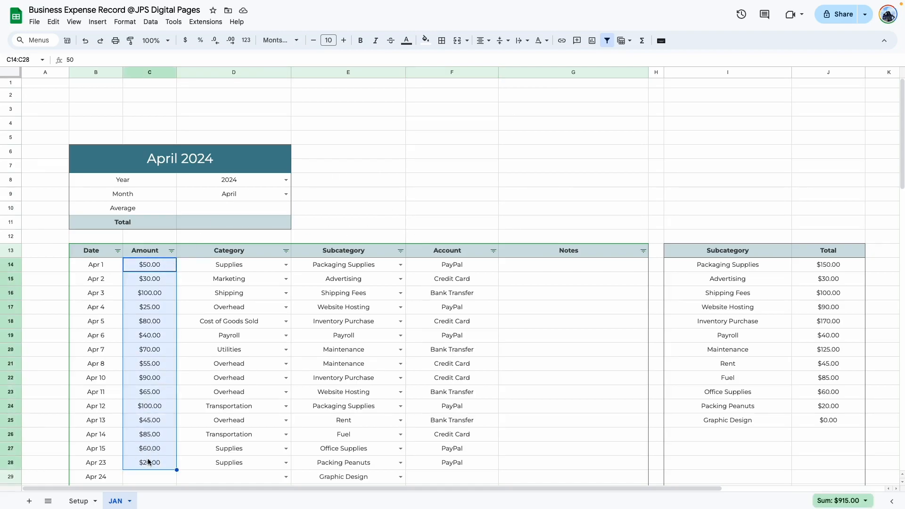
{"action": "left_click", "coordinate": [241, 207]}
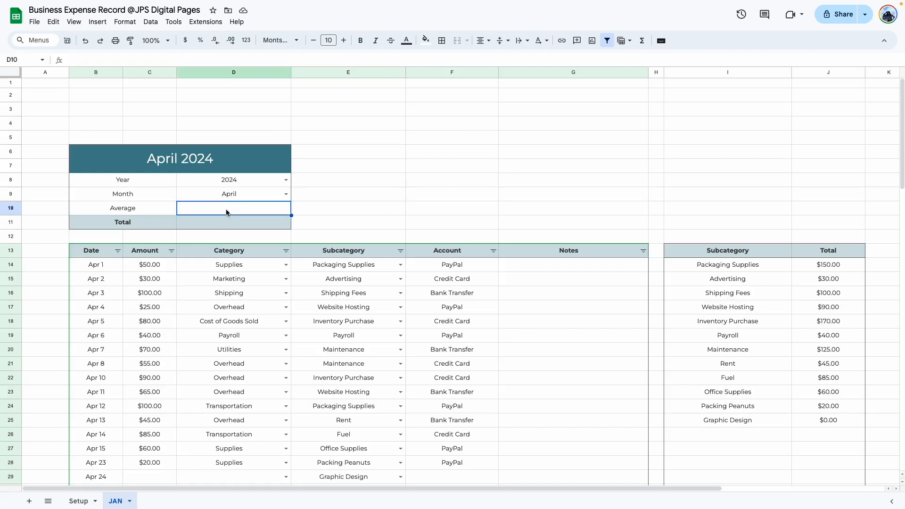
{"action": "type", "text": "=ave"}
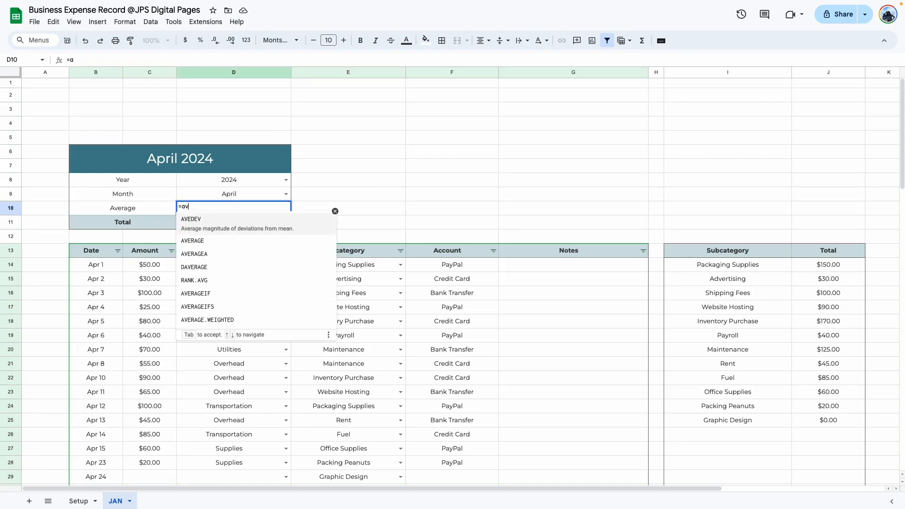
{"action": "key", "text": "Down"}
{"action": "key", "text": "Tab"}
{"action": "left_click_drag", "start_coordinate": [156, 265], "coordinate": [156, 478]}
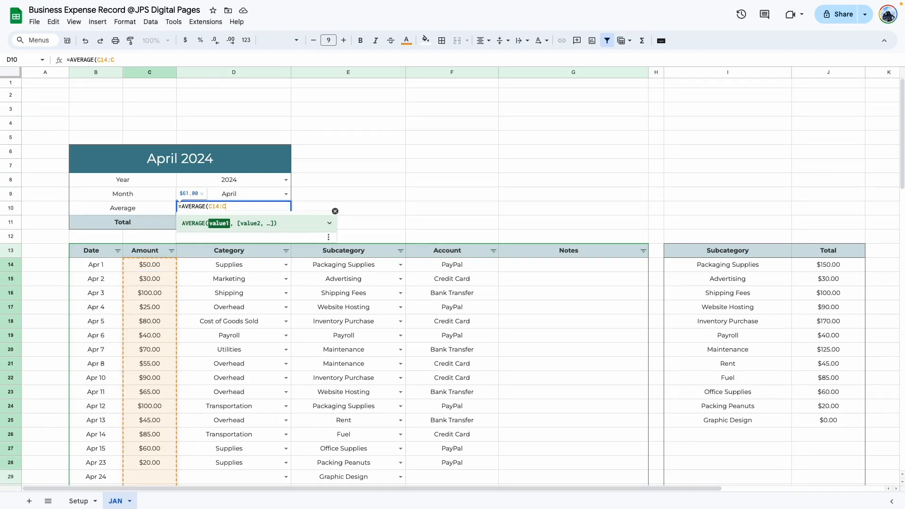
{"action": "key", "text": "Return"}
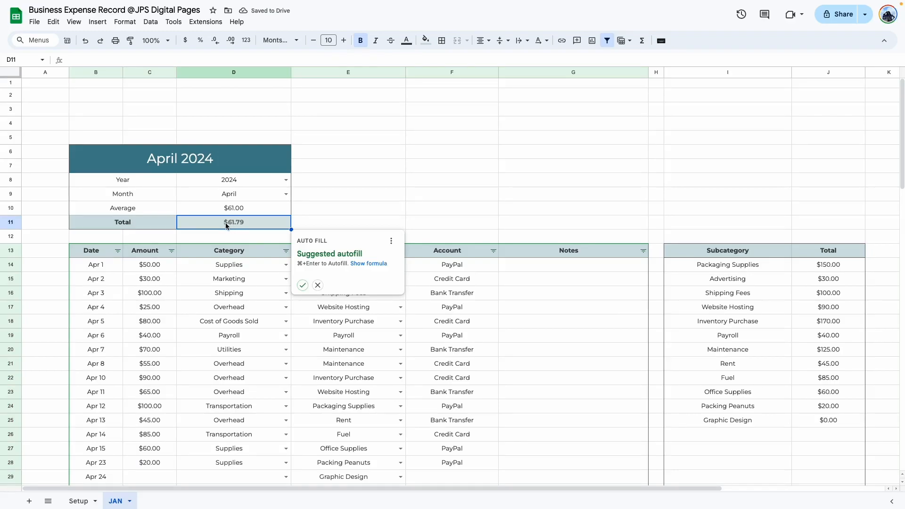
{"action": "left_click", "coordinate": [318, 286]}
{"action": "left_click", "coordinate": [264, 208]}
Enter a SUM formula in the Total cell D11 covering the Amount column from C14 downward
{"action": "left_click", "coordinate": [262, 225]}
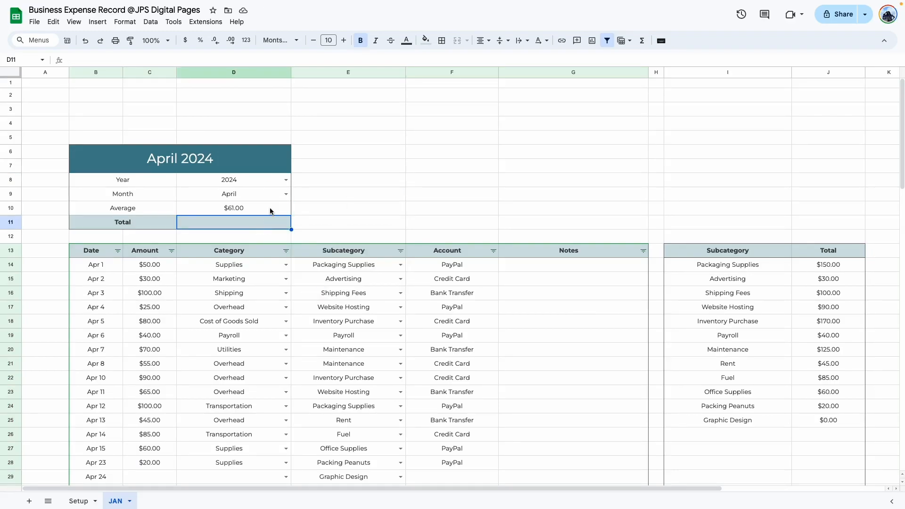
{"action": "type", "text": "="}
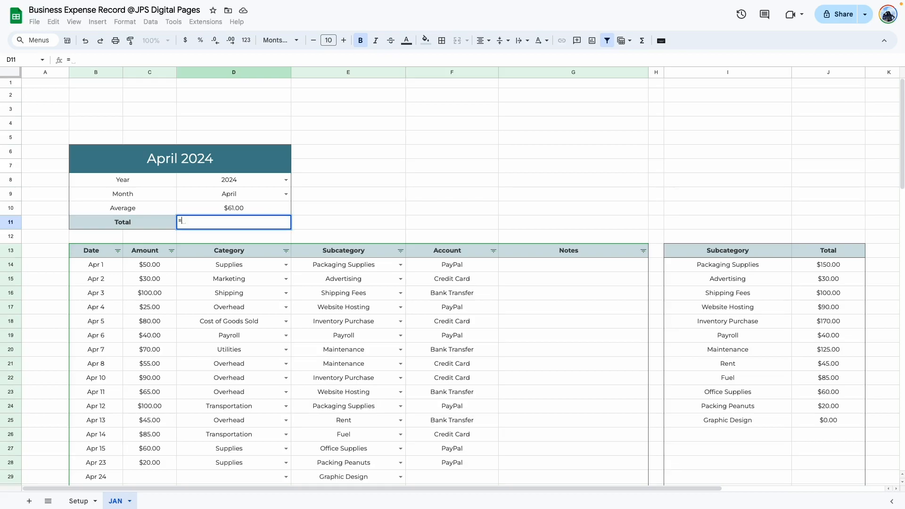
{"action": "type", "text": "sum"}
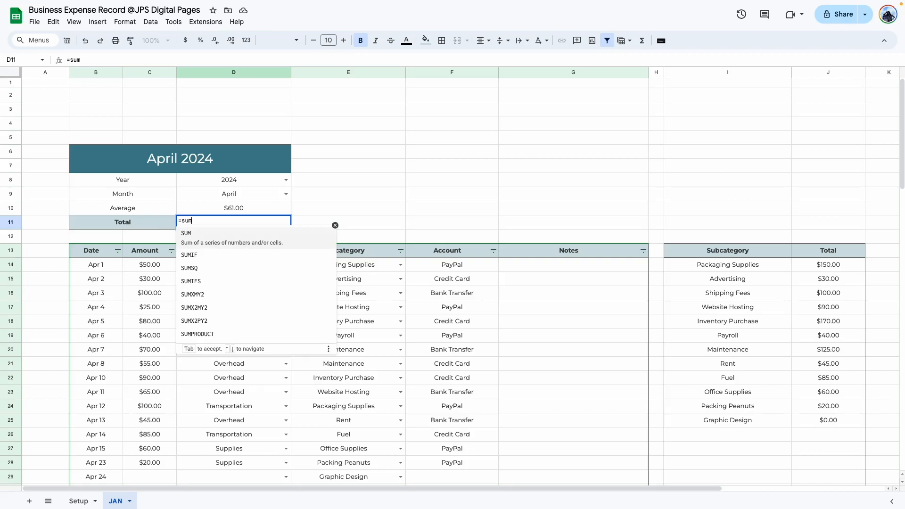
{"action": "key", "text": "Tab"}
{"action": "left_click_drag", "start_coordinate": [127, 267], "coordinate": [149, 434]}
{"action": "key", "text": "BackSpace"}
{"action": "key", "text": "BackSpace"}
{"action": "key", "text": "Return"}
Check the Average and Total results in D10:D11 against the quick summary statistics for the amounts in C14:C28
{"action": "scroll", "coordinate": [400, 176], "scroll_direction": "down", "scroll_amount": 3}
{"action": "left_click_drag", "start_coordinate": [149, 197], "coordinate": [153, 392]}
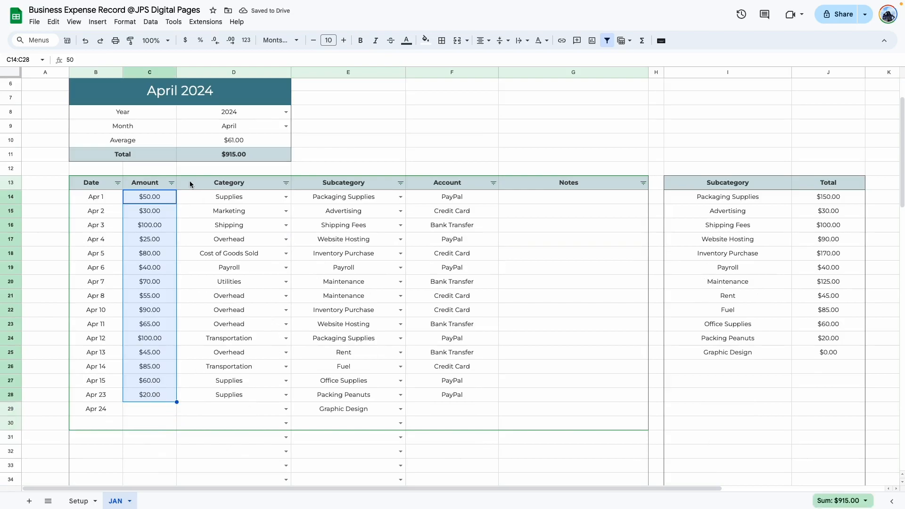
{"action": "left_click", "coordinate": [841, 501]}
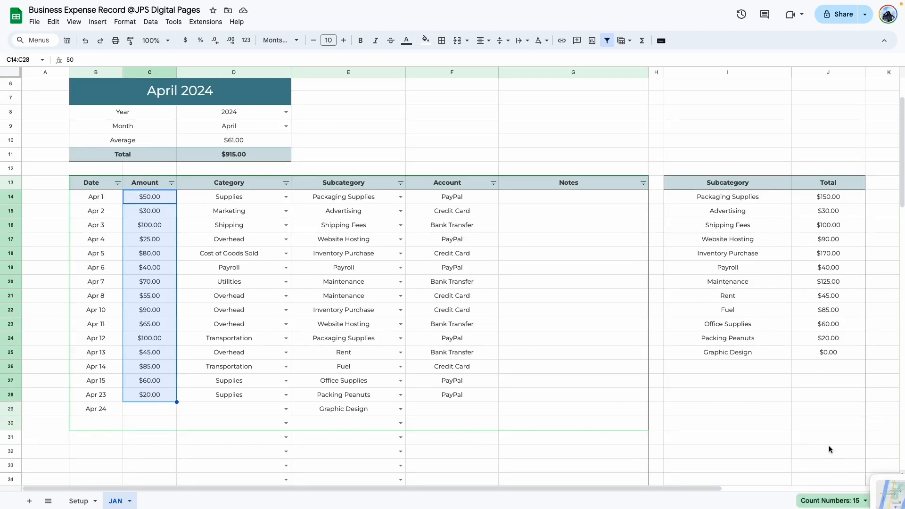
{"action": "left_click", "coordinate": [828, 499]}
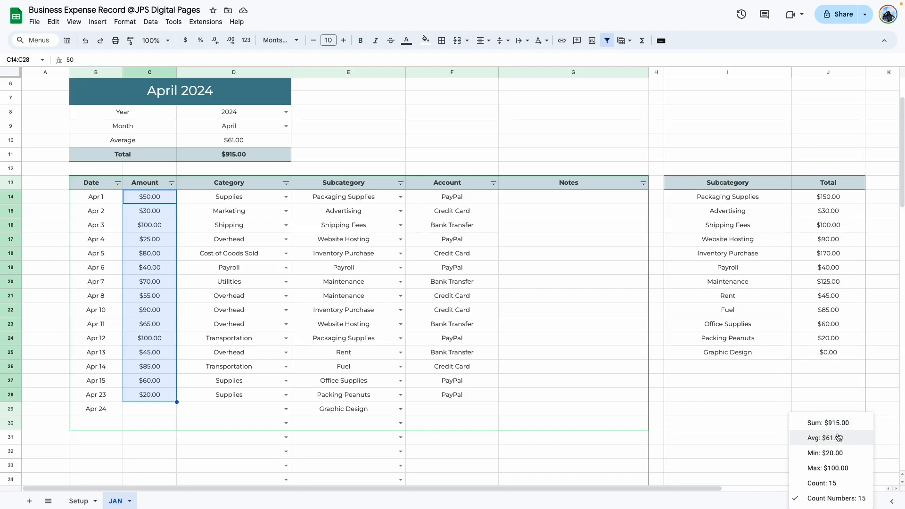
{"action": "left_click", "coordinate": [561, 329]}
{"action": "scroll", "coordinate": [546, 313], "scroll_direction": "up", "scroll_amount": 3}
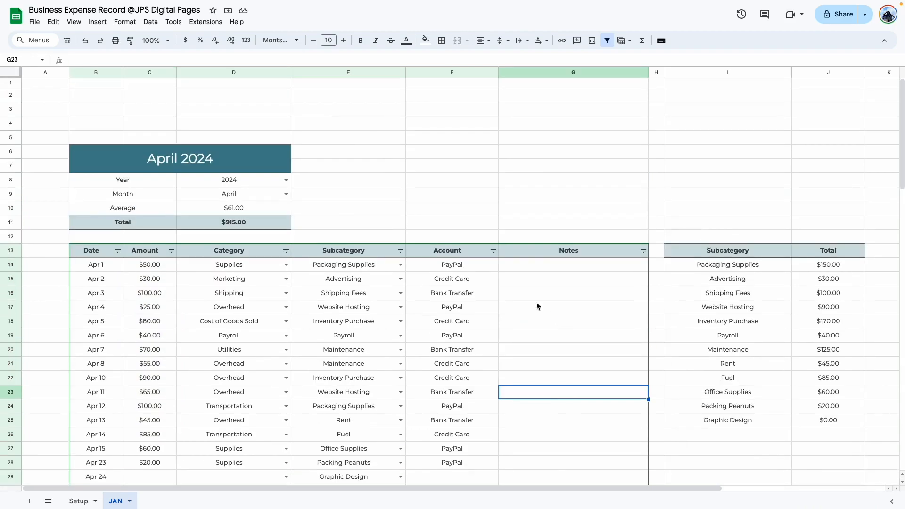
{"action": "left_click_drag", "start_coordinate": [211, 208], "coordinate": [258, 225]}
{"action": "left_click", "coordinate": [377, 220]}
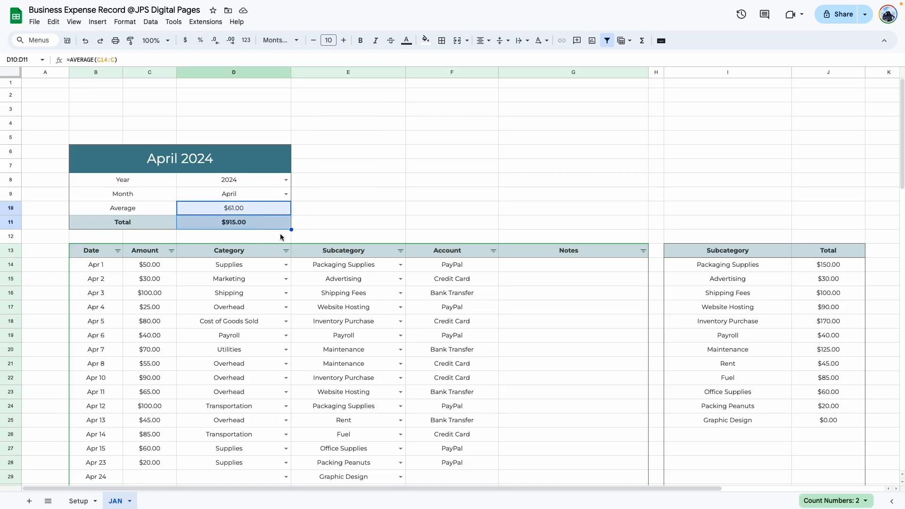
{"action": "left_click", "coordinate": [326, 213]}
{"action": "left_click_drag", "start_coordinate": [210, 210], "coordinate": [246, 222]}
{"action": "left_click", "coordinate": [344, 181]}
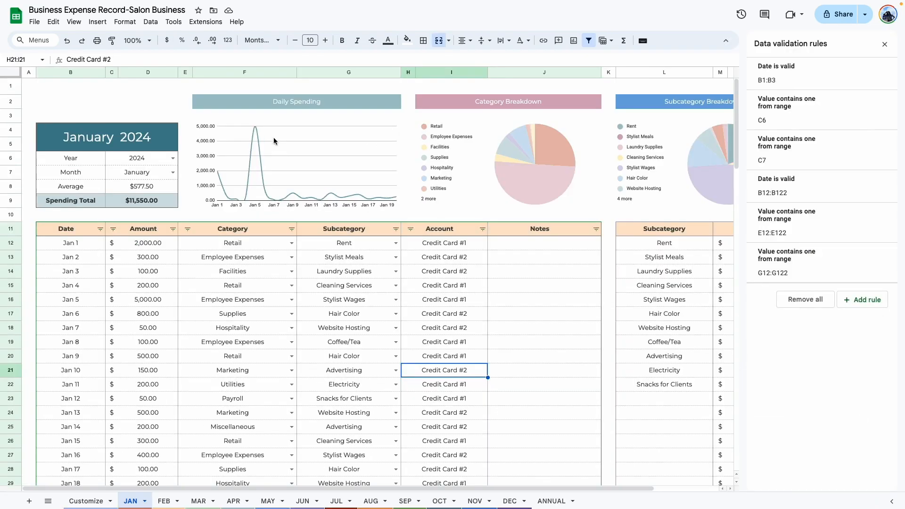
Switch to the Business Expense Record-Salon Business spreadsheet and examine its Daily Spending and Category Breakdown sections with their source amounts and categories
{"action": "left_click", "coordinate": [884, 44]}
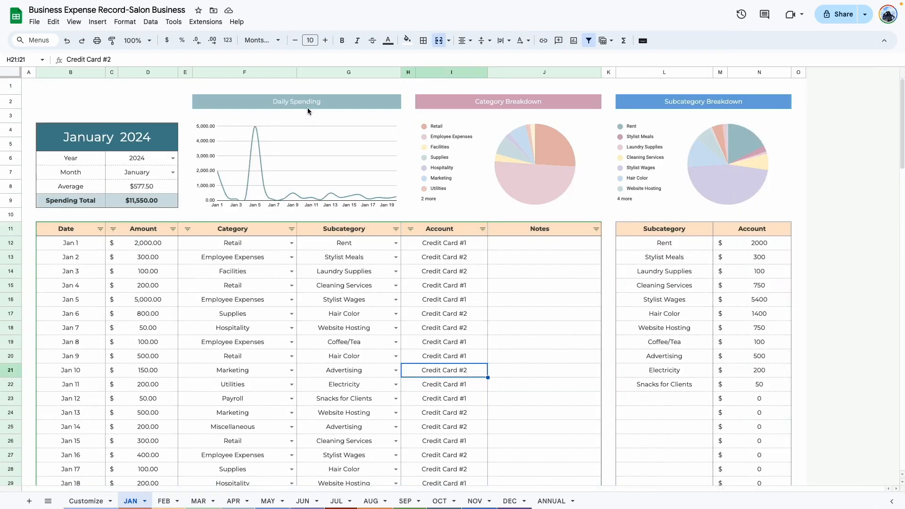
{"action": "left_click", "coordinate": [315, 103]}
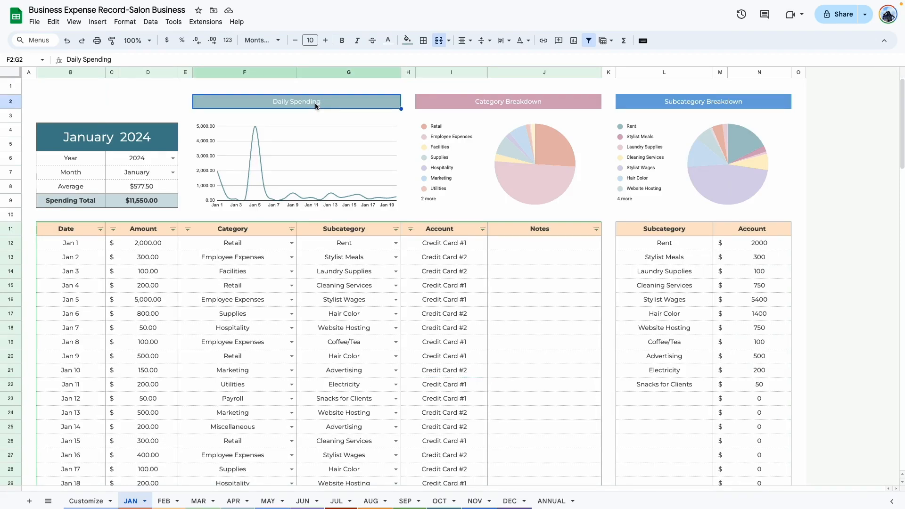
{"action": "left_click", "coordinate": [501, 104]}
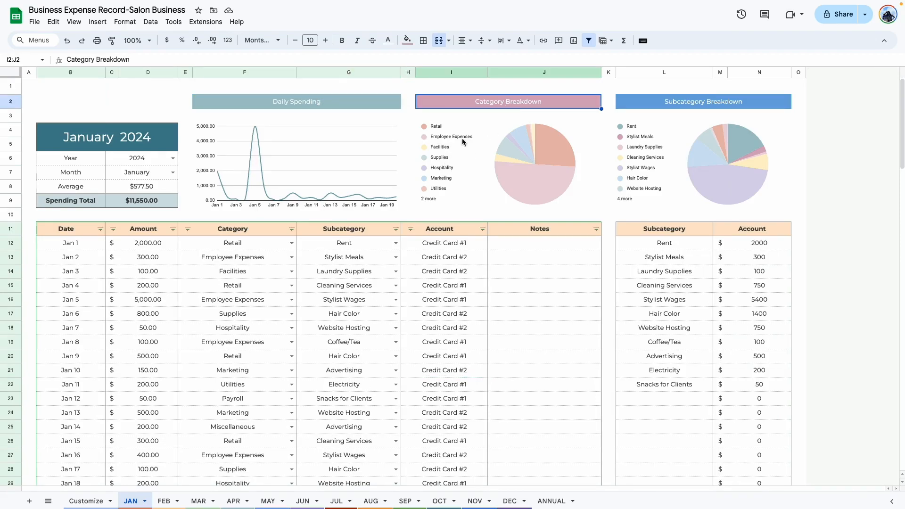
{"action": "left_click", "coordinate": [271, 246]}
{"action": "left_click_drag", "start_coordinate": [152, 241], "coordinate": [254, 481]}
{"action": "left_click_drag", "start_coordinate": [146, 241], "coordinate": [258, 457]}
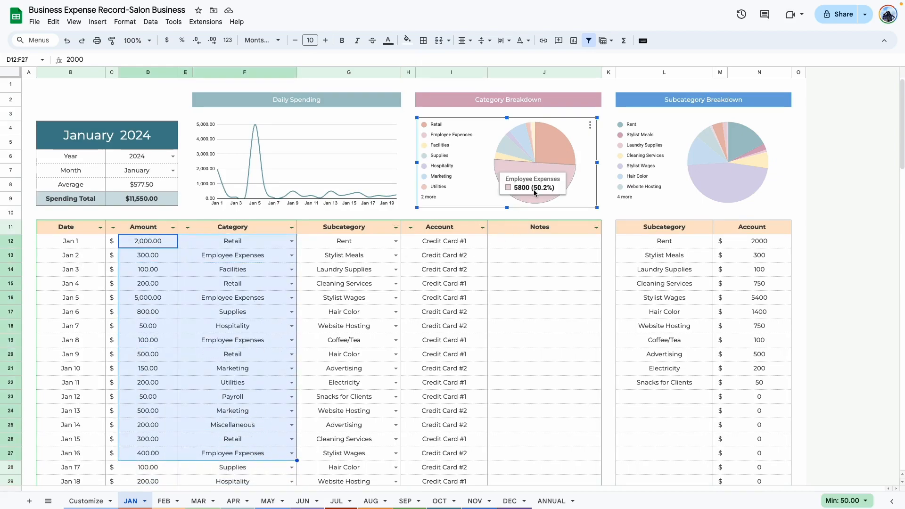
{"action": "left_click", "coordinate": [545, 309]}
Examine the Subcategory Breakdown pie chart with its source table, and the dates behind the Daily Spending line chart
{"action": "left_click", "coordinate": [754, 150]}
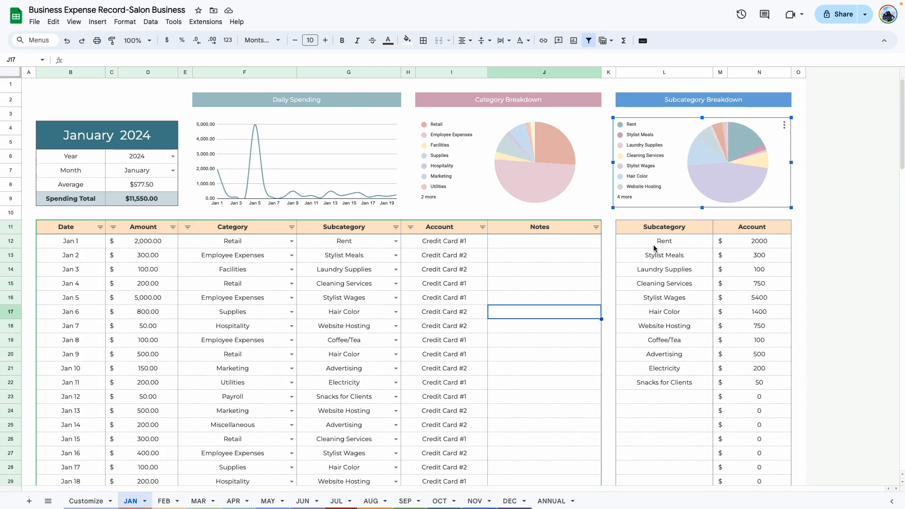
{"action": "left_click_drag", "start_coordinate": [654, 246], "coordinate": [761, 384]}
{"action": "left_click", "coordinate": [799, 354]}
{"action": "left_click", "coordinate": [236, 284]}
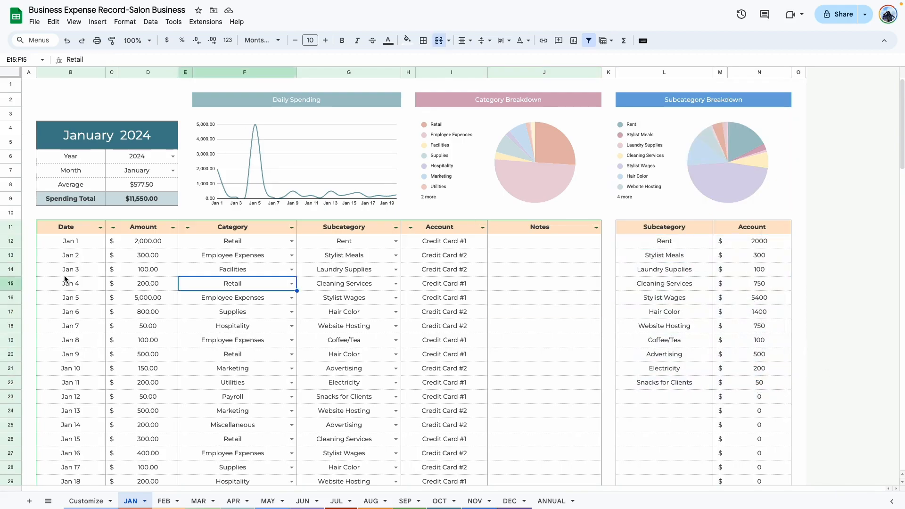
{"action": "left_click", "coordinate": [70, 269]}
{"action": "left_click", "coordinate": [232, 153]}
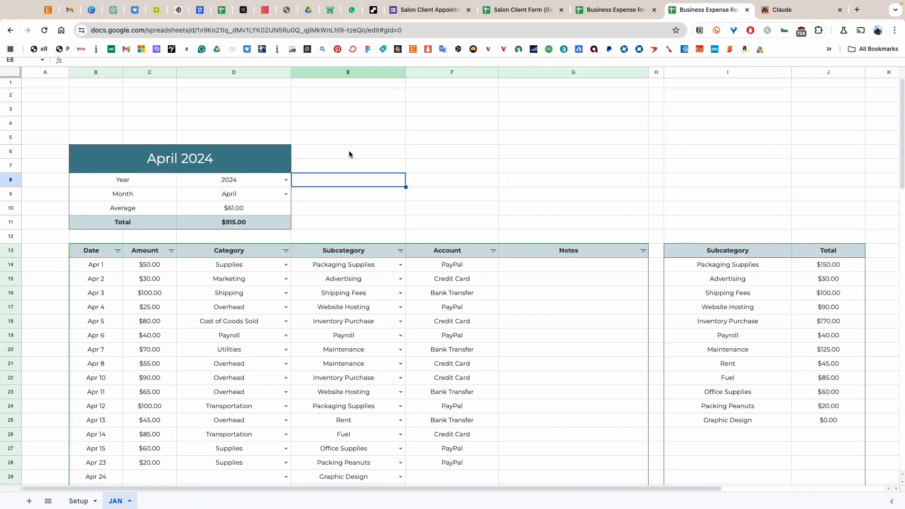
{"action": "left_click", "coordinate": [467, 156]}
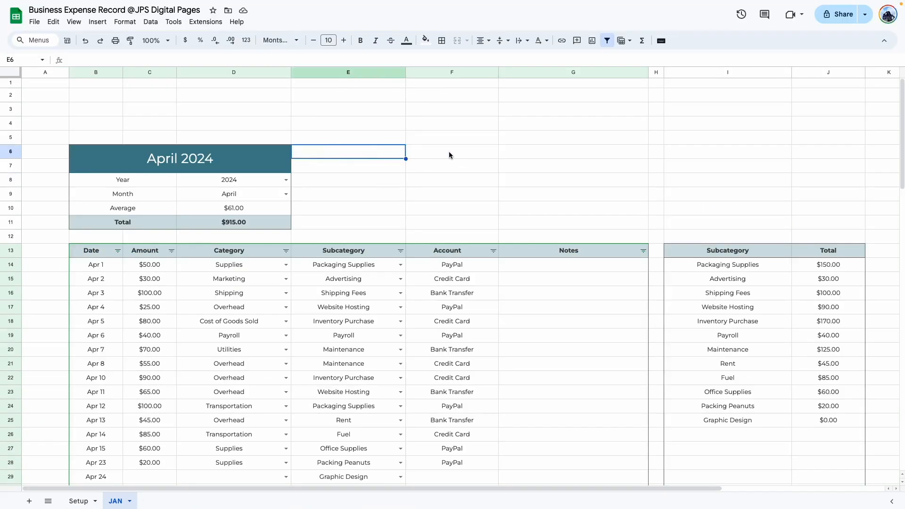
{"action": "left_click_drag", "start_coordinate": [92, 265], "coordinate": [148, 459]}
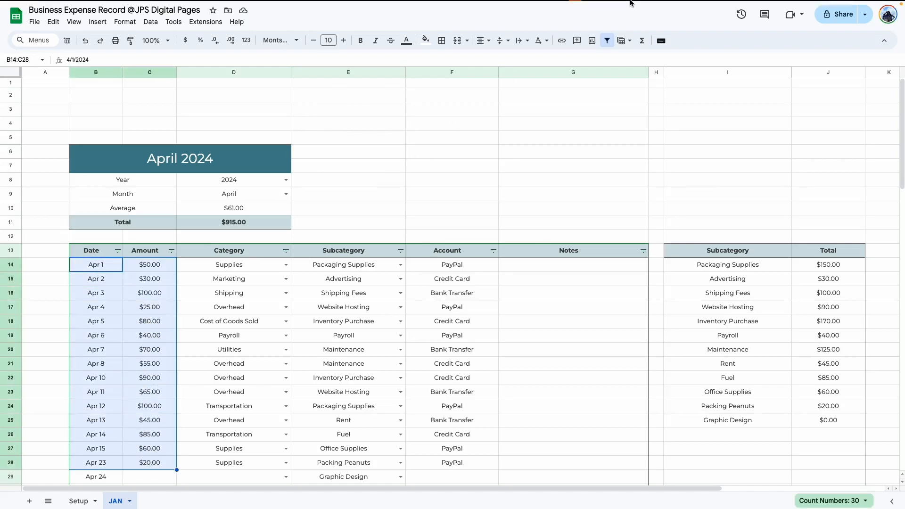
{"action": "left_click", "coordinate": [591, 40]}
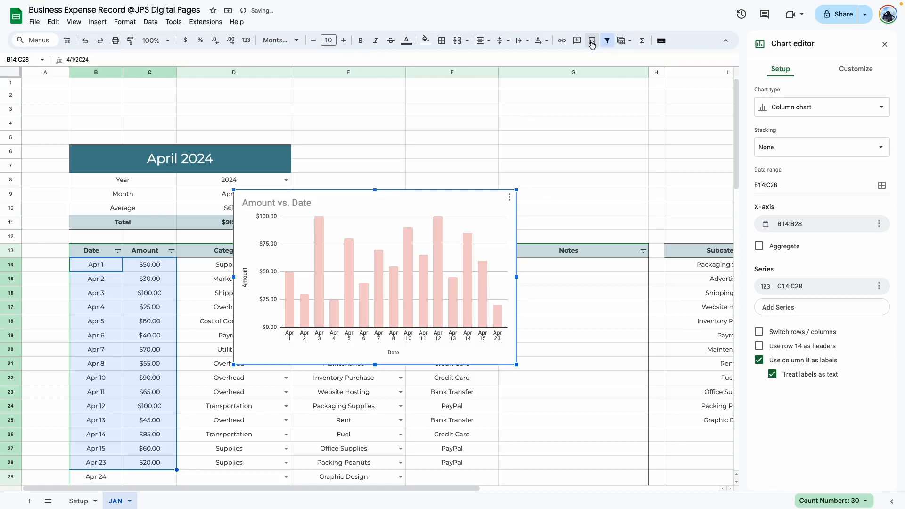
{"action": "left_click_drag", "start_coordinate": [465, 196], "coordinate": [523, 134]}
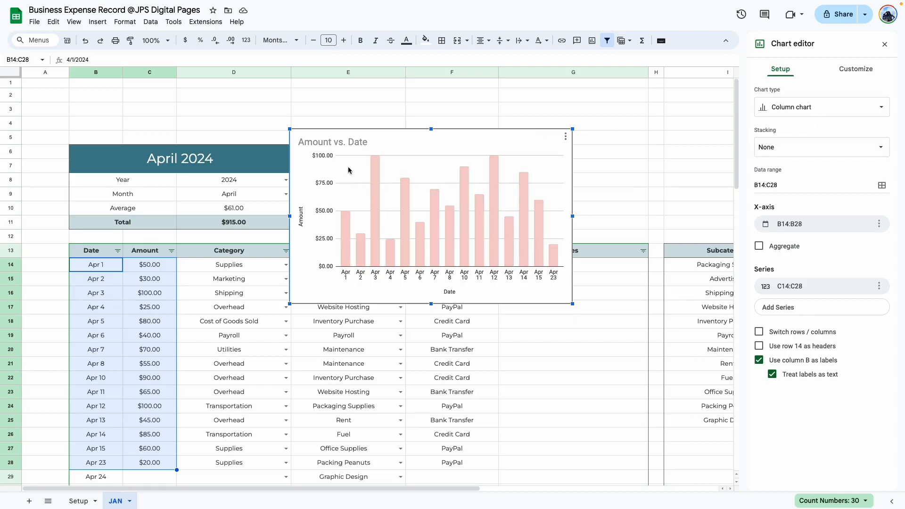
Set the chart's data range to B14:C100 and apply the suggested line chart based on B14:C28
{"action": "left_click", "coordinate": [779, 187]}
{"action": "type", "text": "100"}
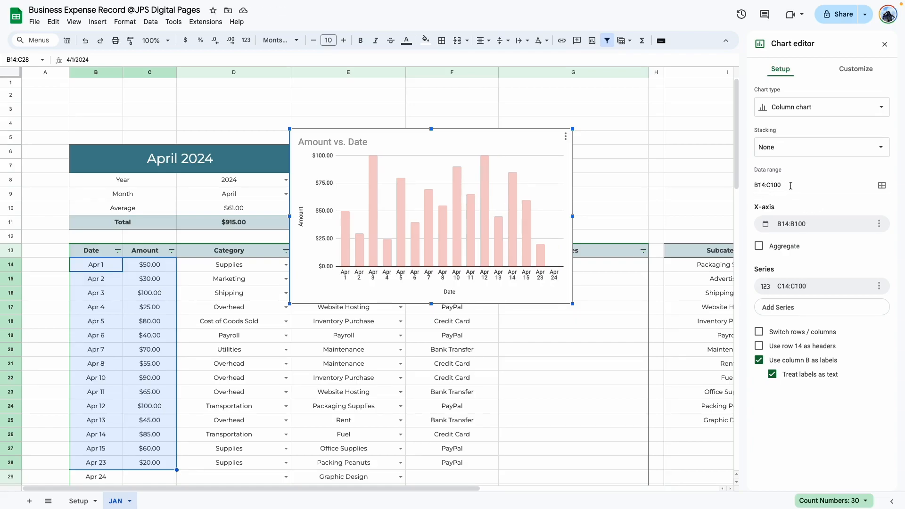
{"action": "left_click", "coordinate": [779, 114]}
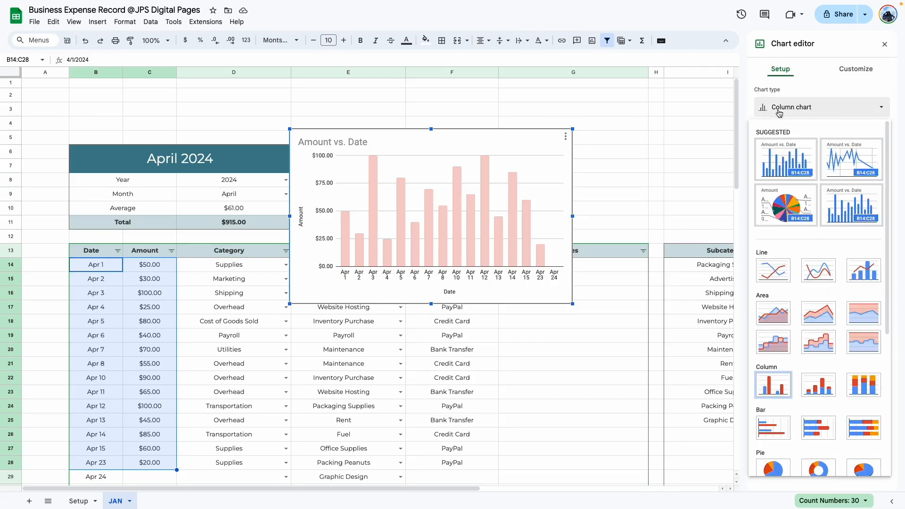
{"action": "left_click", "coordinate": [851, 159]}
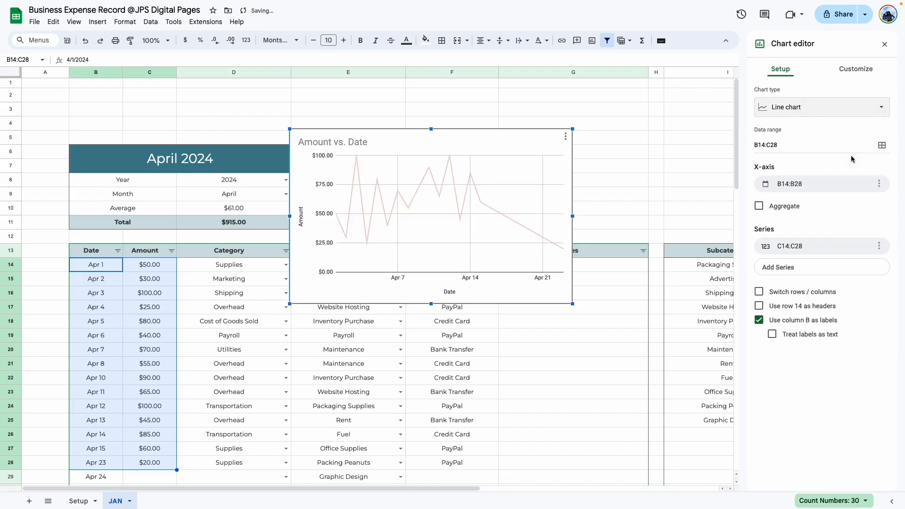
Make the line chart's background transparent in its chart style settings
{"action": "left_click", "coordinate": [855, 69]}
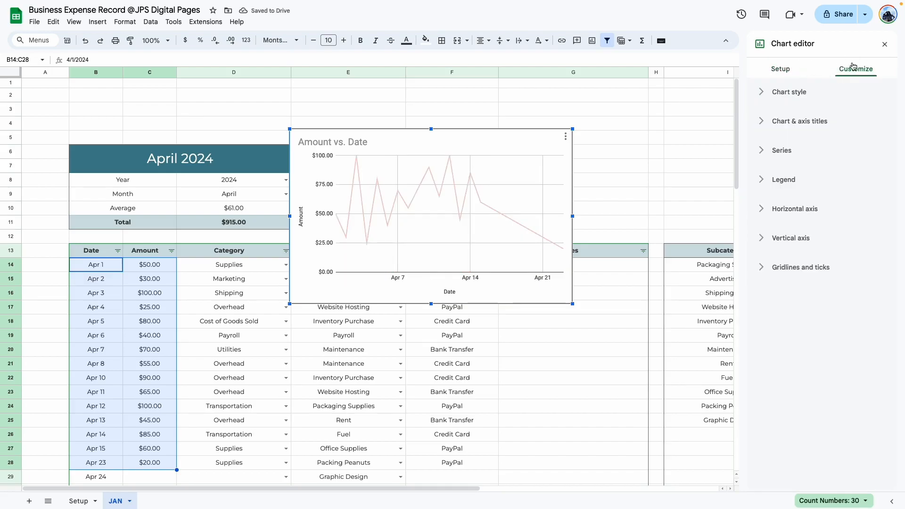
{"action": "left_click", "coordinate": [783, 94]}
{"action": "left_click", "coordinate": [779, 131]}
{"action": "left_click", "coordinate": [804, 154]}
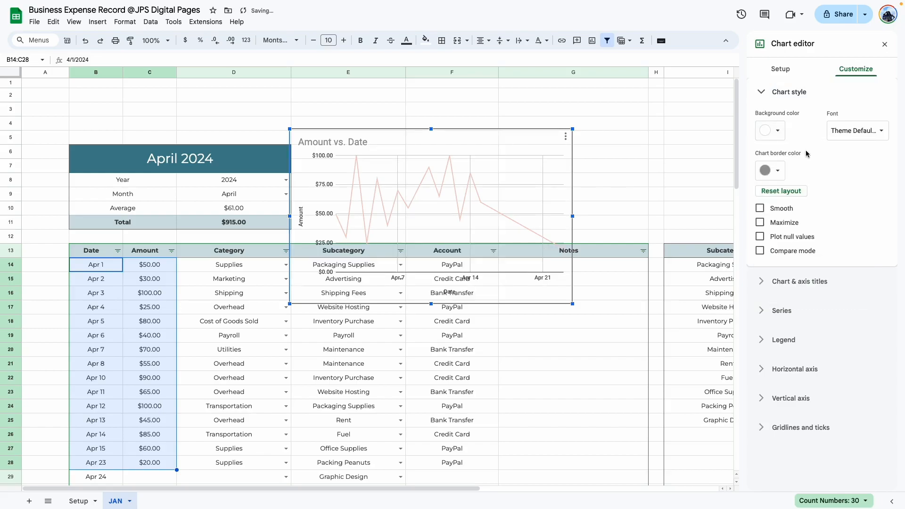
Remove the line chart's border by setting its border color to None, and turn on Smooth for its line
{"action": "left_click", "coordinate": [774, 171]}
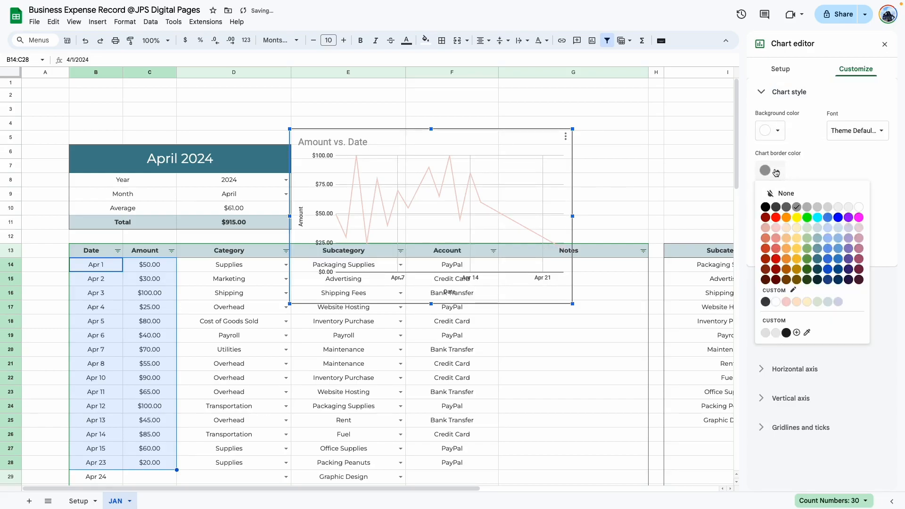
{"action": "left_click", "coordinate": [829, 197]}
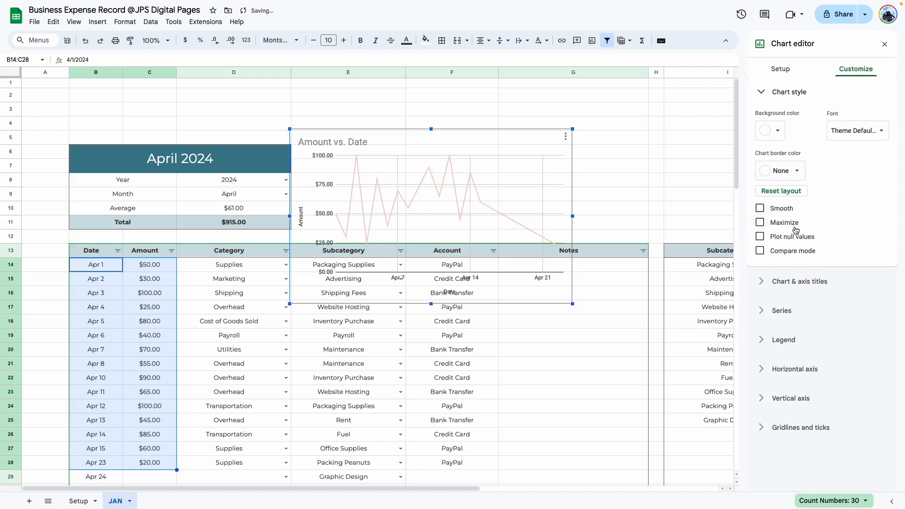
{"action": "left_click", "coordinate": [760, 208]}
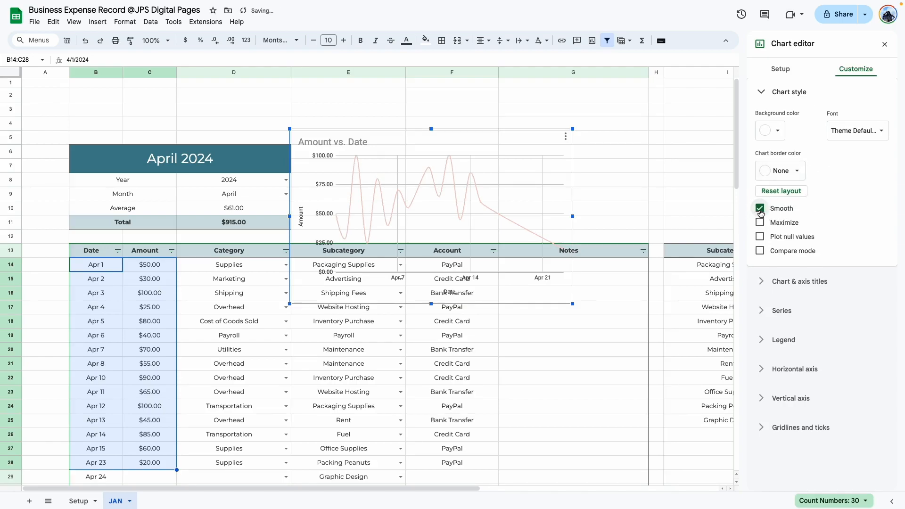
{"action": "left_click", "coordinate": [759, 209]}
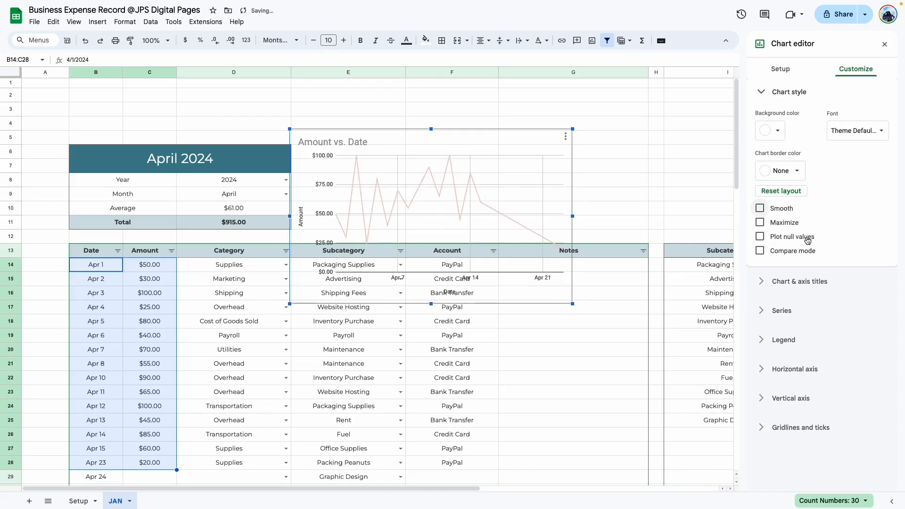
{"action": "left_click", "coordinate": [764, 213]}
Move the line chart up beside the April 2024 summary box and shorten it to fit above the expense table
{"action": "left_click", "coordinate": [683, 177]}
{"action": "left_click_drag", "start_coordinate": [448, 176], "coordinate": [432, 120]}
{"action": "left_click_drag", "start_coordinate": [432, 208], "coordinate": [429, 185]}
{"action": "left_click", "coordinate": [592, 196]}
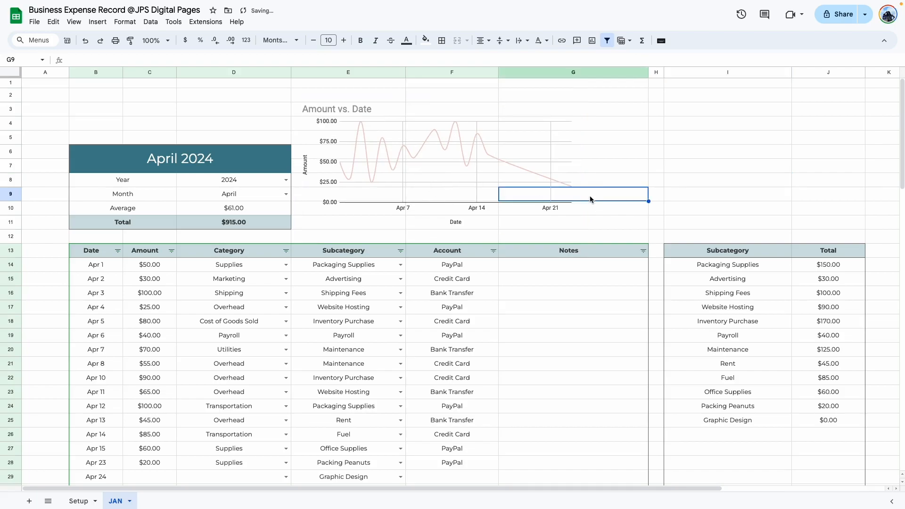
Delete the "Amount vs. Date" title from the line chart
{"action": "left_click", "coordinate": [311, 106]}
{"action": "double_click", "coordinate": [314, 109]}
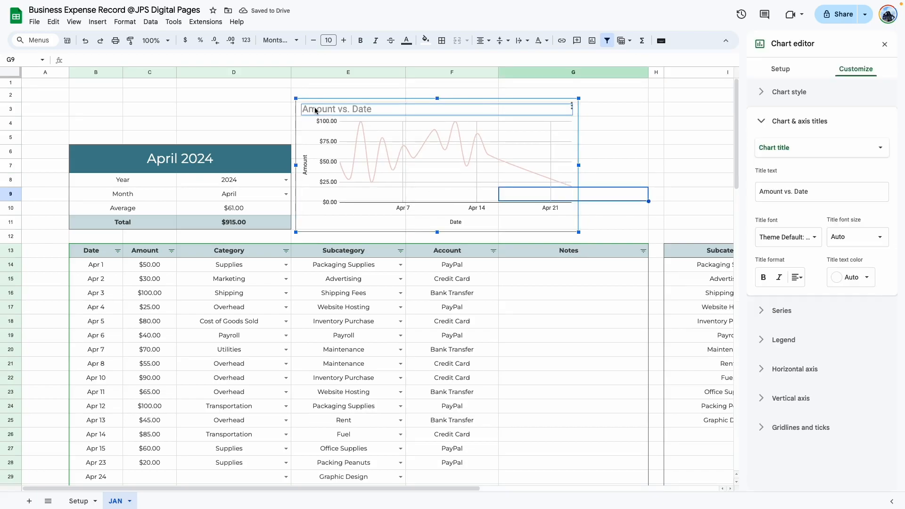
{"action": "key", "text": "Delete"}
{"action": "left_click", "coordinate": [626, 140]}
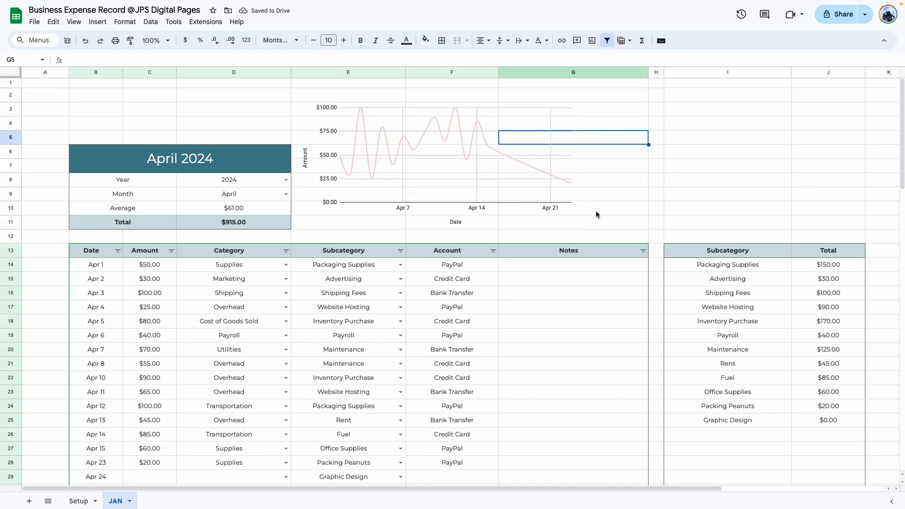
{"action": "left_click", "coordinate": [596, 211]}
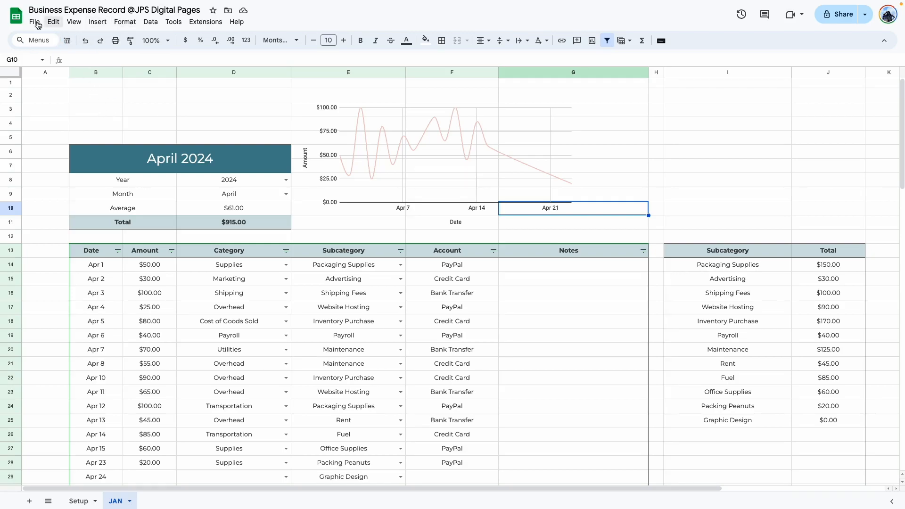
Hide the gridlines on the JAN sheet
{"action": "left_click", "coordinate": [74, 21]}
{"action": "mouse_move", "coordinate": [91, 34]}
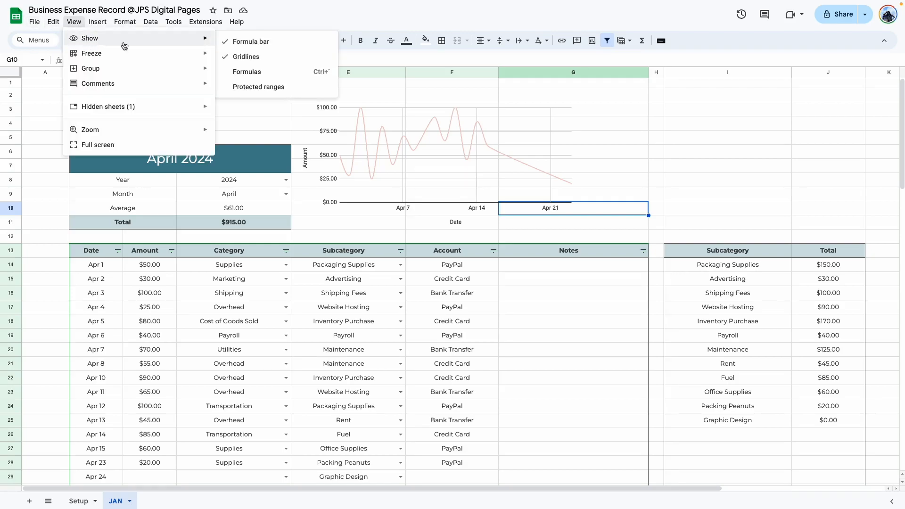
{"action": "left_click", "coordinate": [250, 57]}
{"action": "left_click", "coordinate": [676, 125]}
Shift the line chart down slightly and lower its upper edge to fit beside the summary box
{"action": "left_click", "coordinate": [463, 156]}
{"action": "left_click_drag", "start_coordinate": [487, 158], "coordinate": [486, 164]}
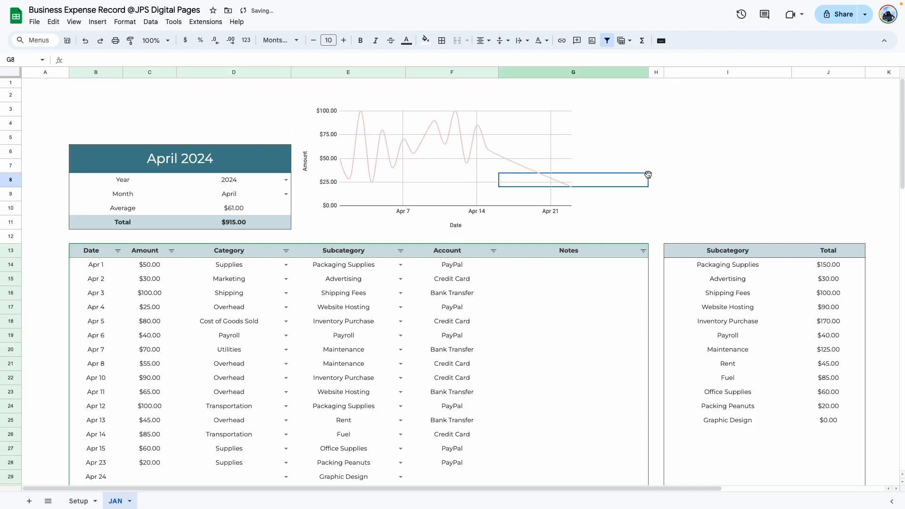
{"action": "left_click_drag", "start_coordinate": [434, 102], "coordinate": [434, 111]}
{"action": "left_click", "coordinate": [659, 171]}
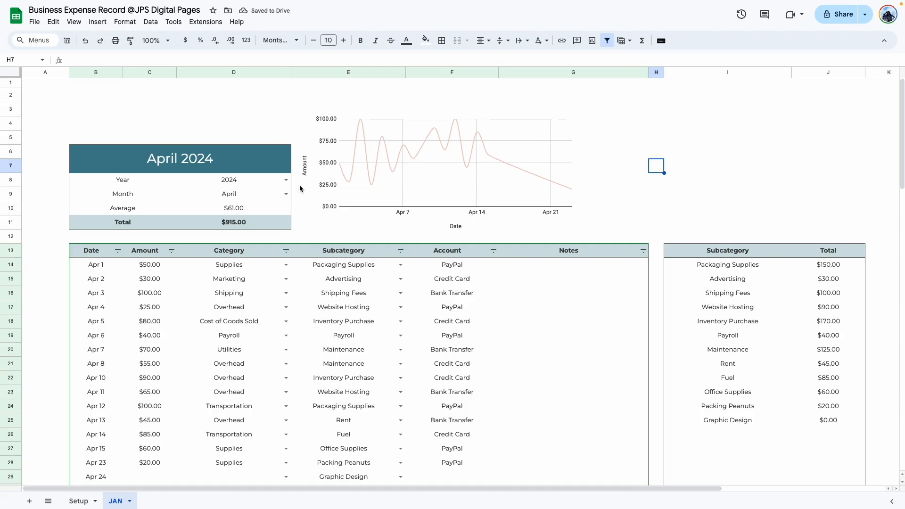
Try a grey border around the line chart
{"action": "double_click", "coordinate": [435, 160]}
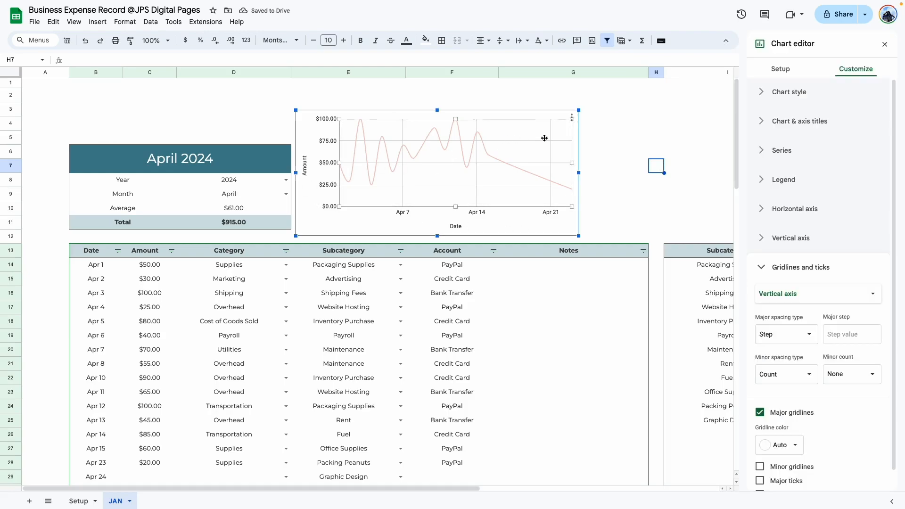
{"action": "left_click", "coordinate": [799, 93]}
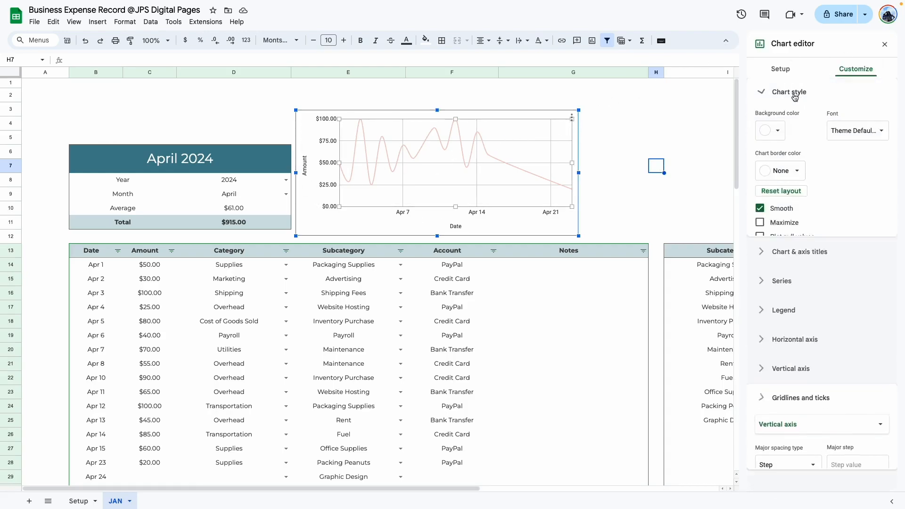
{"action": "left_click", "coordinate": [803, 175]}
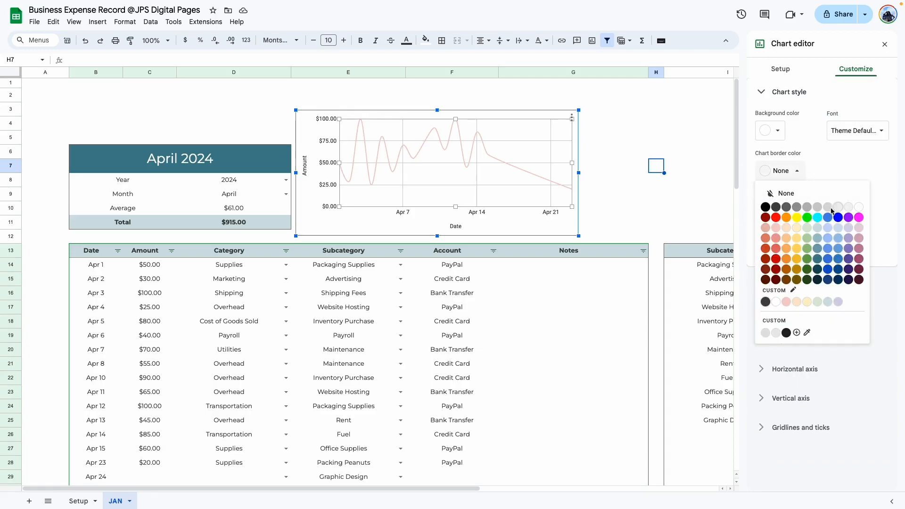
{"action": "left_click", "coordinate": [808, 208]}
{"action": "left_click", "coordinate": [884, 43]}
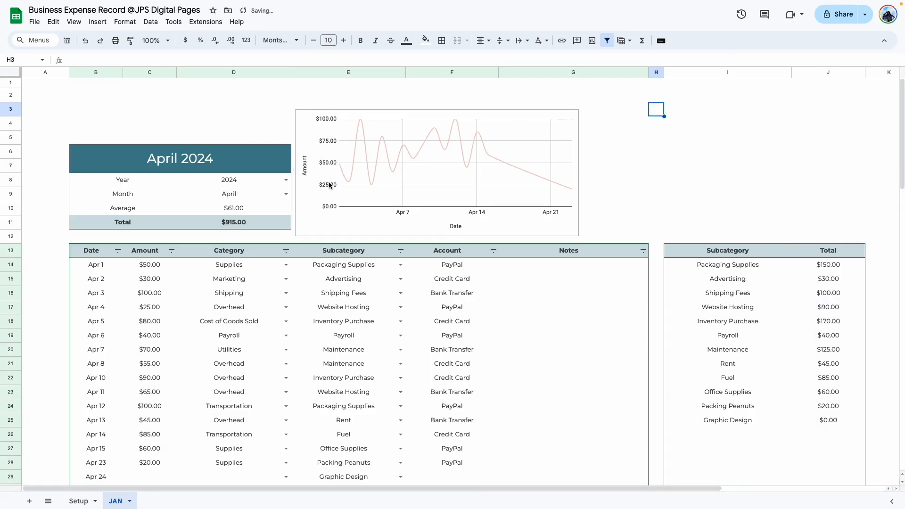
{"action": "left_click", "coordinate": [702, 184]}
{"action": "left_click", "coordinate": [634, 127]}
{"action": "left_click", "coordinate": [606, 162]}
Remove the line chart's vertical lines by turning off the major gridlines of its horizontal axis
{"action": "left_click", "coordinate": [548, 125]}
{"action": "left_click", "coordinate": [549, 131]}
{"action": "double_click", "coordinate": [550, 134]}
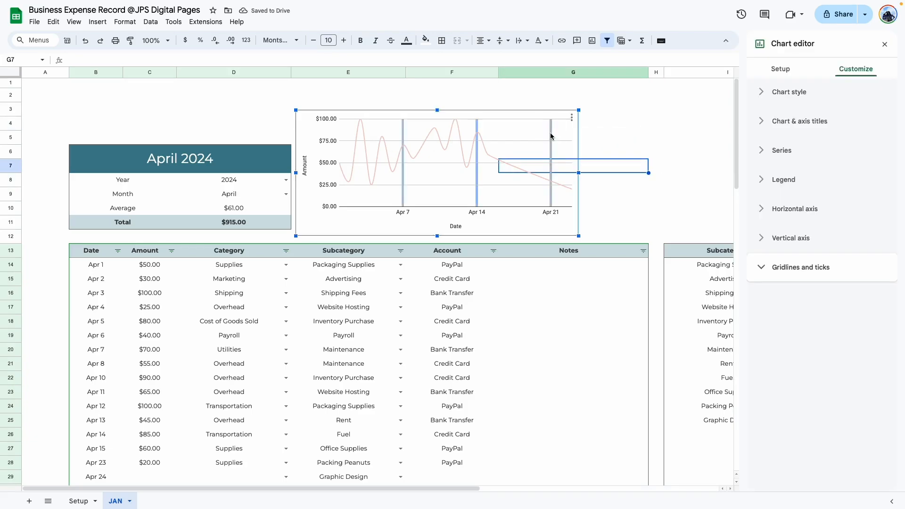
{"action": "left_click", "coordinate": [760, 413]}
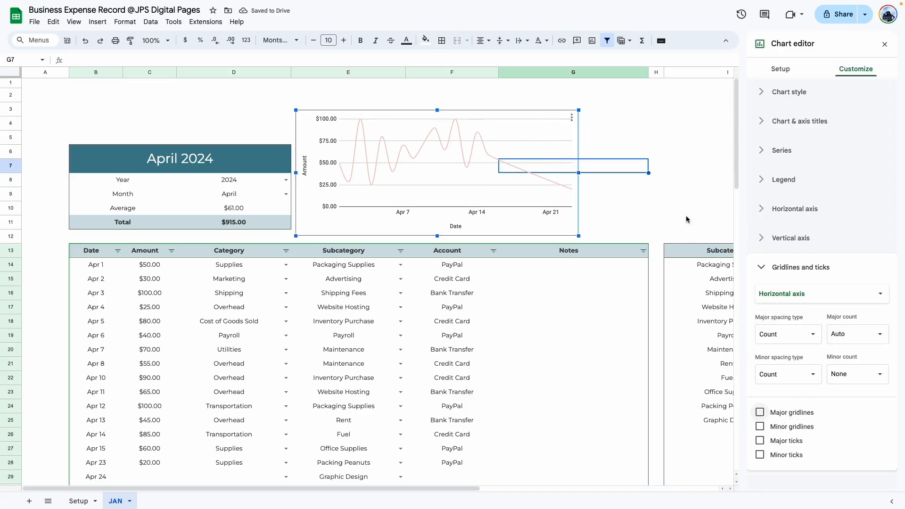
{"action": "left_click", "coordinate": [669, 137]}
{"action": "left_click", "coordinate": [474, 154]}
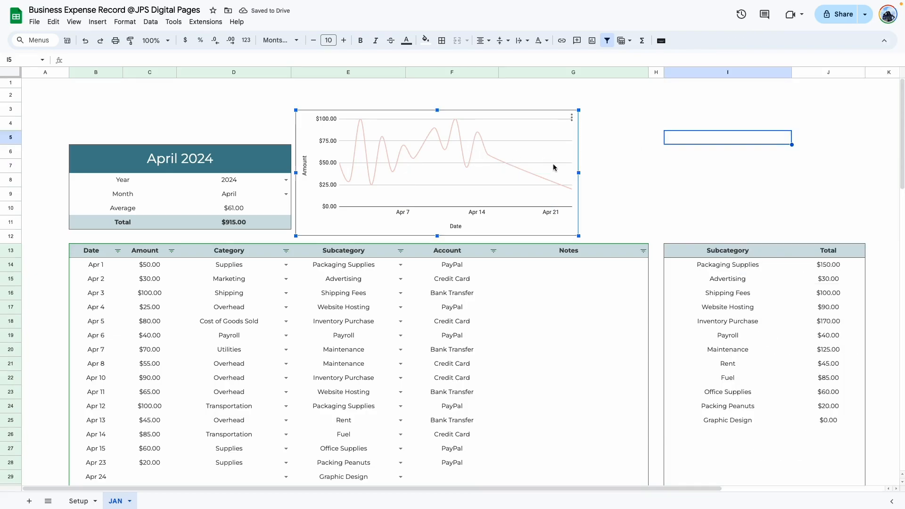
{"action": "left_click", "coordinate": [710, 223]}
Change the color of the chart's Line 1 series to dark red
{"action": "left_click", "coordinate": [498, 170]}
{"action": "double_click", "coordinate": [489, 156]}
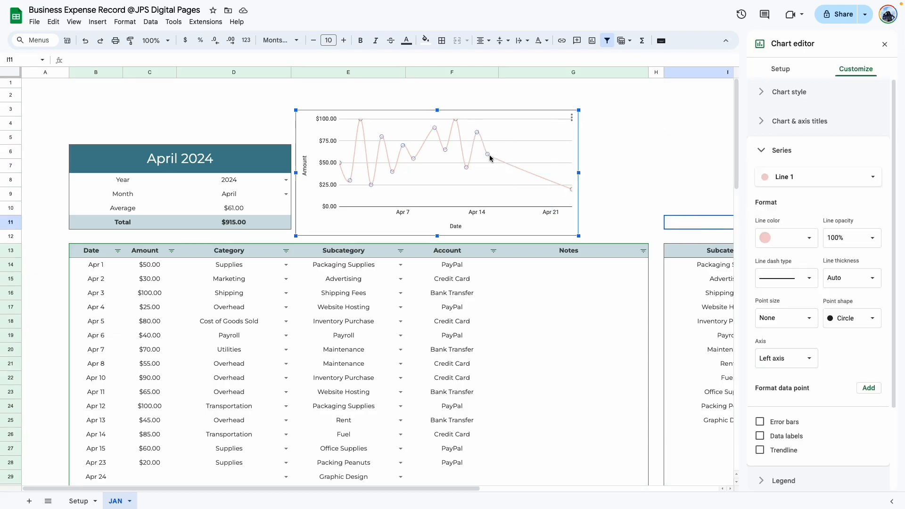
{"action": "left_click", "coordinate": [809, 238]}
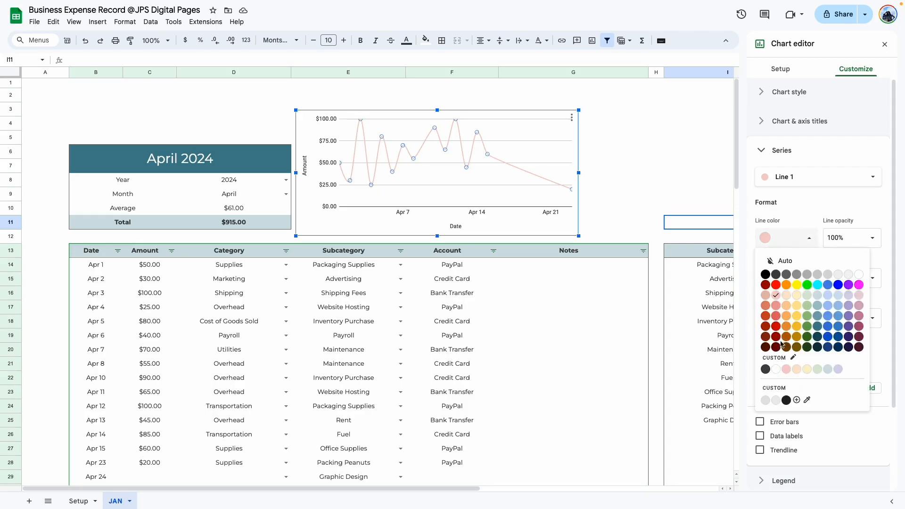
{"action": "left_click", "coordinate": [806, 337]}
{"action": "left_click", "coordinate": [780, 239]}
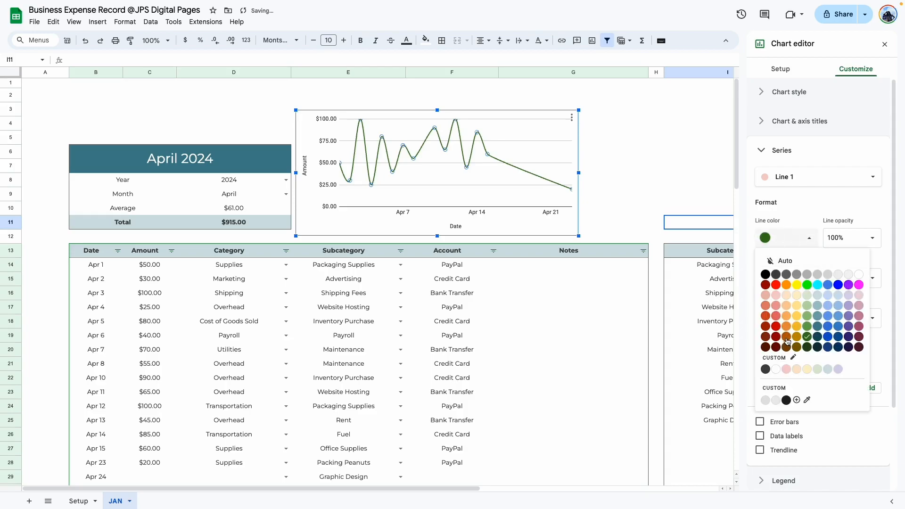
{"action": "left_click", "coordinate": [768, 328]}
Narrow the line chart so it ends just past the Account column
{"action": "left_click", "coordinate": [656, 180]}
{"action": "left_click", "coordinate": [491, 178]}
{"action": "left_click_drag", "start_coordinate": [579, 173], "coordinate": [522, 194]}
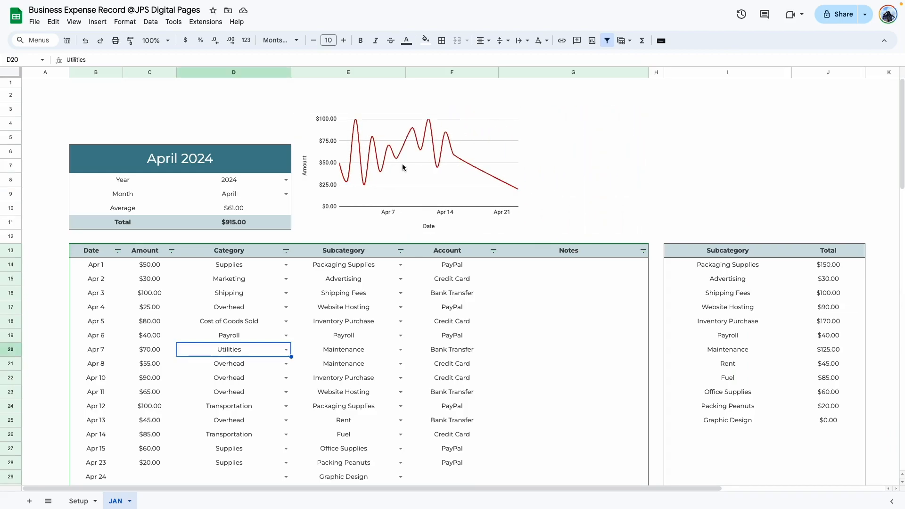
Compare the April dates and amounts in the expense table with the points plotted in the line chart
{"action": "left_click", "coordinate": [149, 379]}
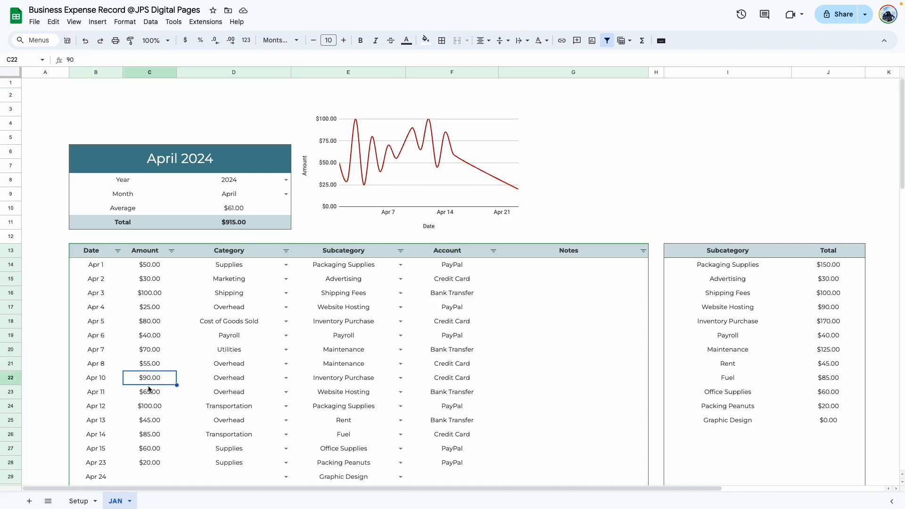
{"action": "left_click", "coordinate": [97, 378]}
{"action": "left_click", "coordinate": [145, 379]}
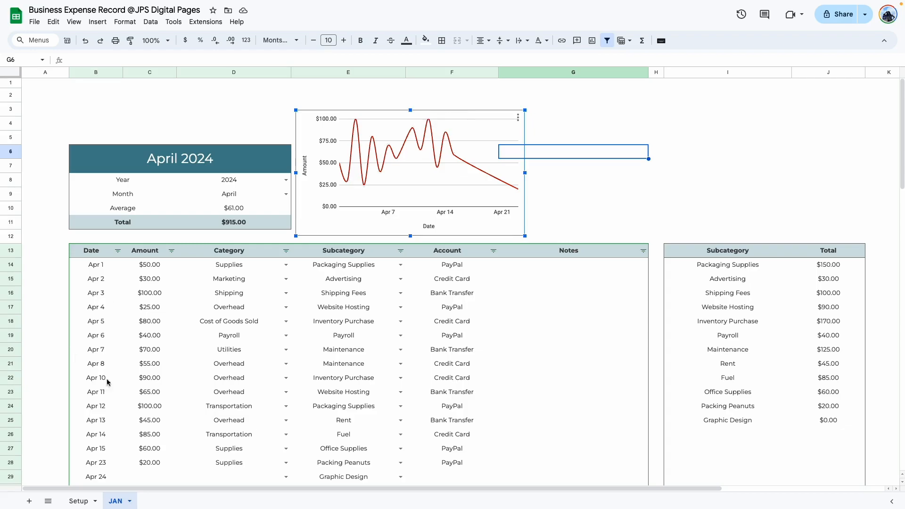
{"action": "left_click_drag", "start_coordinate": [104, 434], "coordinate": [247, 434]}
{"action": "left_click", "coordinate": [263, 463]}
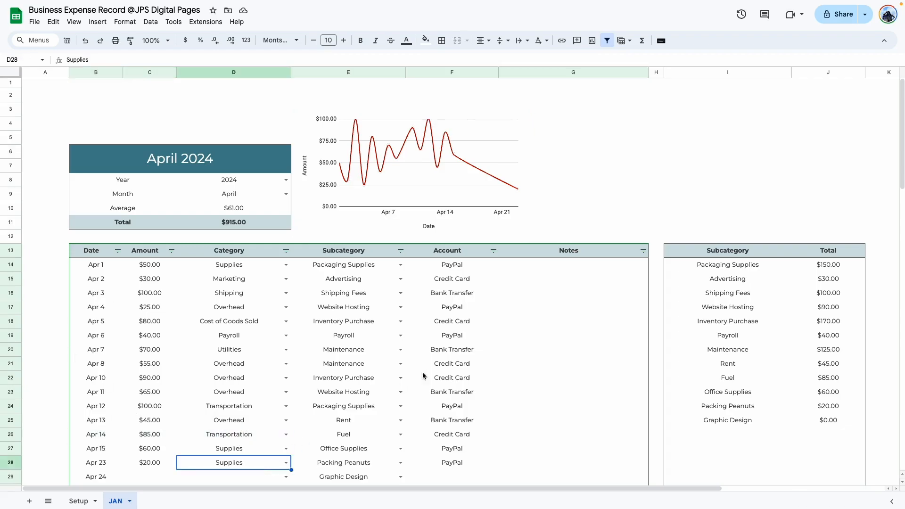
{"action": "left_click", "coordinate": [593, 369]}
{"action": "left_click", "coordinate": [429, 147]}
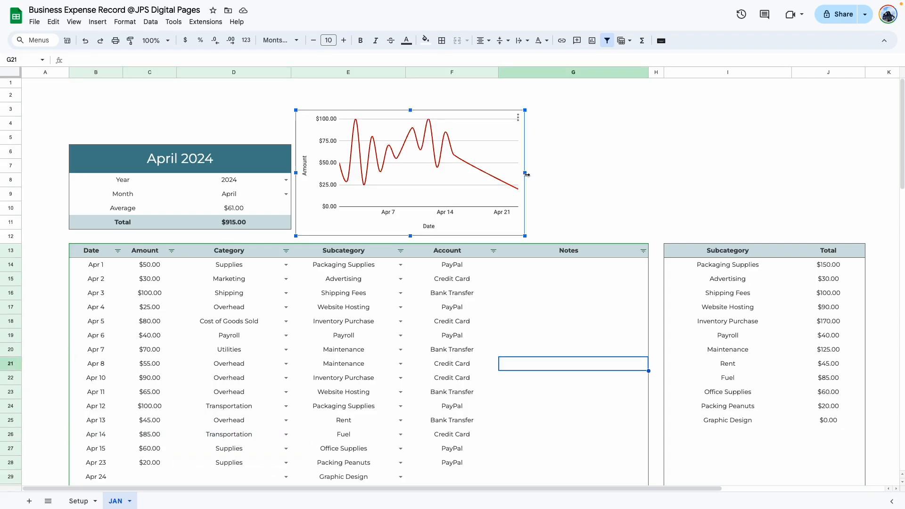
Enter an amount of 600 for the Apr 24 Graphic Design expense in C29
{"action": "scroll", "coordinate": [303, 400], "scroll_direction": "down", "scroll_amount": 5}
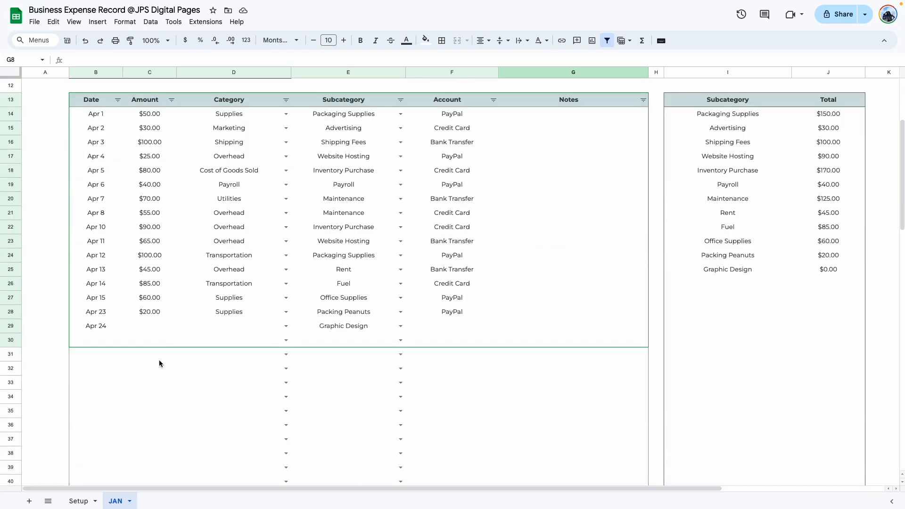
{"action": "left_click", "coordinate": [160, 332]}
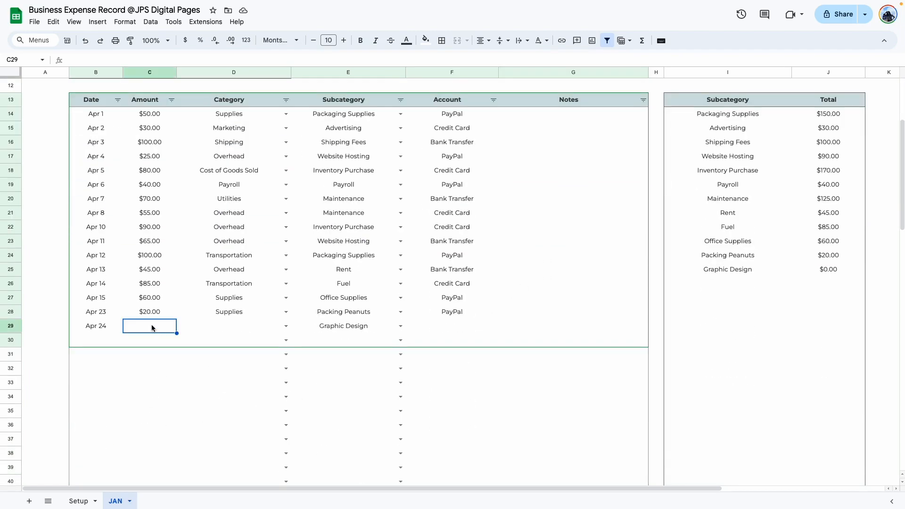
{"action": "type", "text": "600"}
{"action": "key", "text": "Return"}
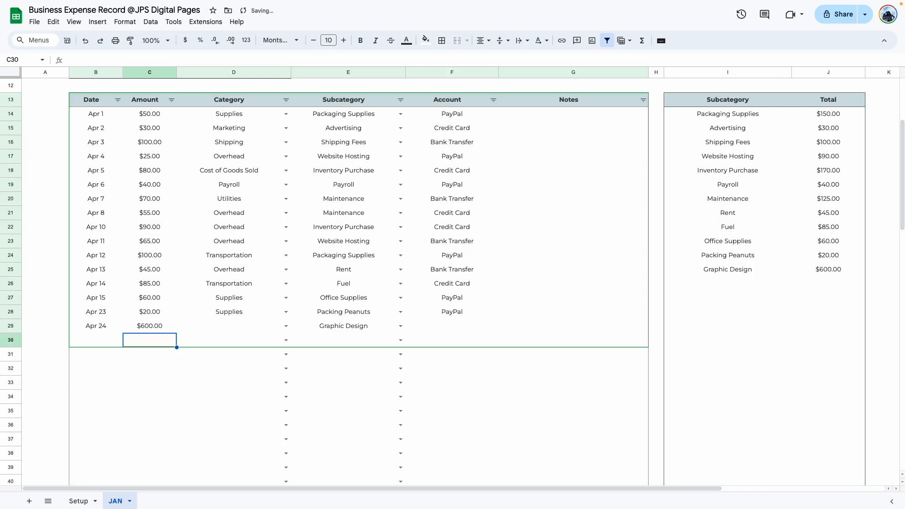
Extend the line chart's data range to B14:C100 and close the chart editor
{"action": "scroll", "coordinate": [408, 443], "scroll_direction": "up", "scroll_amount": 3}
{"action": "left_click", "coordinate": [487, 134]}
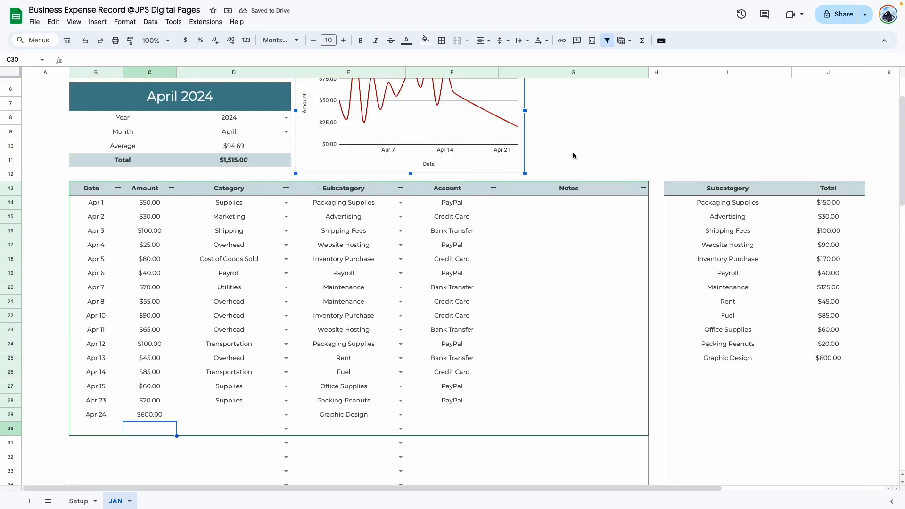
{"action": "scroll", "coordinate": [573, 156], "scroll_direction": "up", "scroll_amount": 2}
{"action": "left_click", "coordinate": [518, 118]}
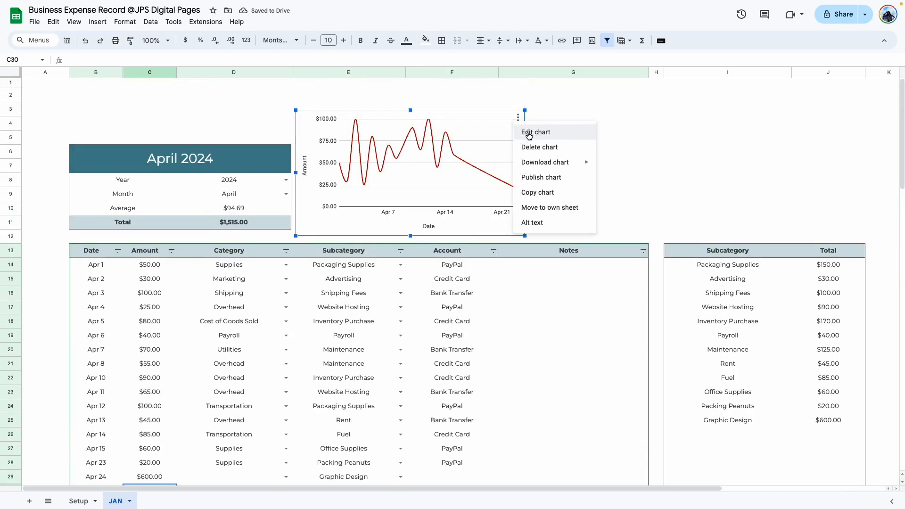
{"action": "left_click", "coordinate": [527, 133]}
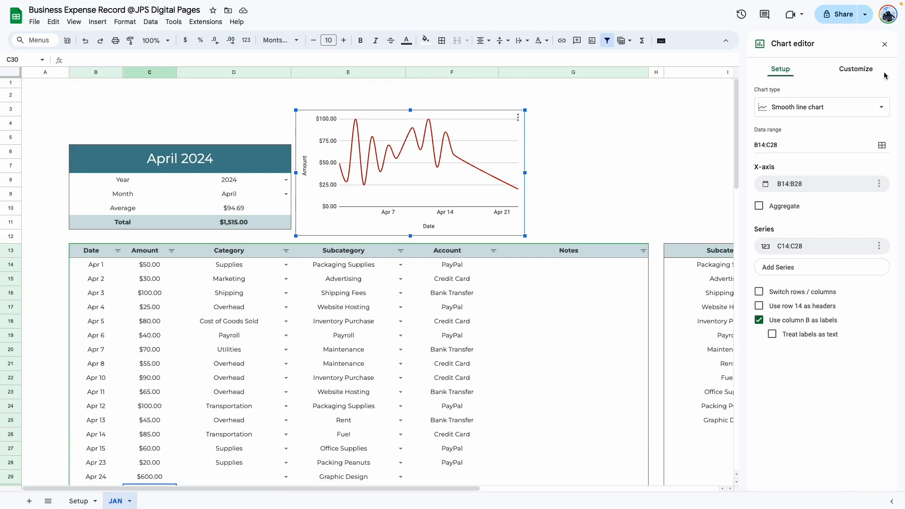
{"action": "left_click", "coordinate": [783, 145]}
{"action": "type", "text": "100"}
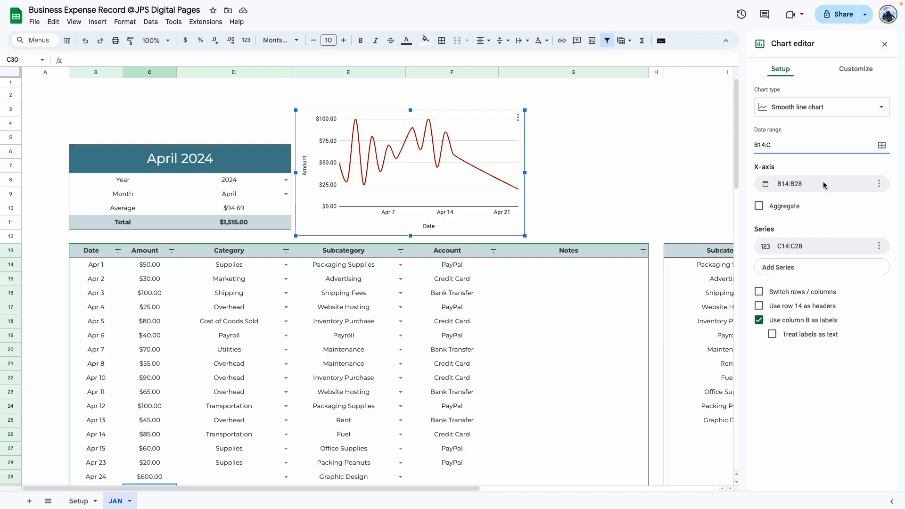
{"action": "key", "text": "Return"}
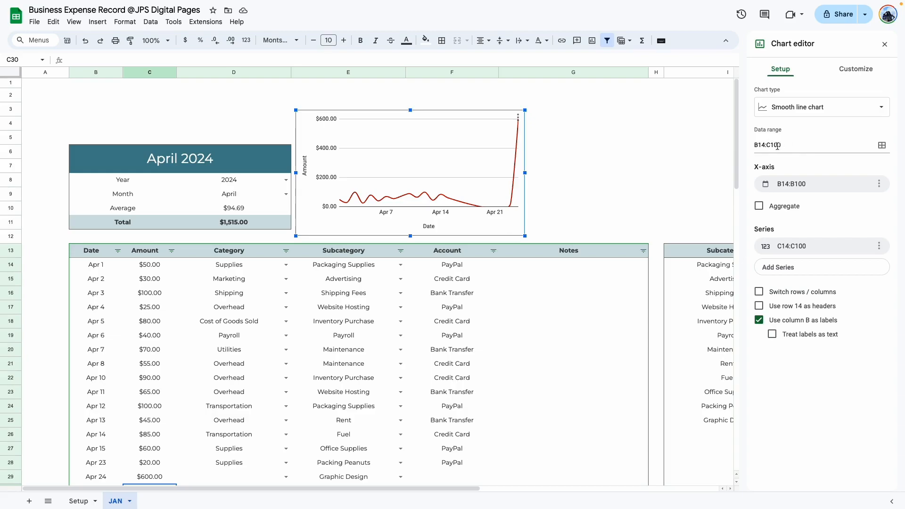
{"action": "left_click", "coordinate": [884, 44]}
{"action": "left_click", "coordinate": [656, 165]}
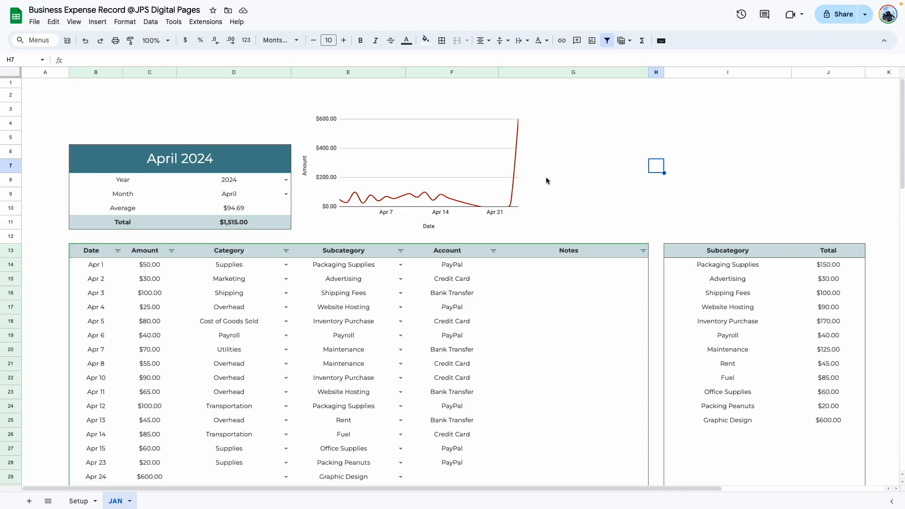
Set the Apr 24 Graphic Design expense's amount in C29 to 100 and its category to Shipping
{"action": "scroll", "coordinate": [475, 202], "scroll_direction": "down", "scroll_amount": 2}
{"action": "left_click", "coordinate": [158, 403]}
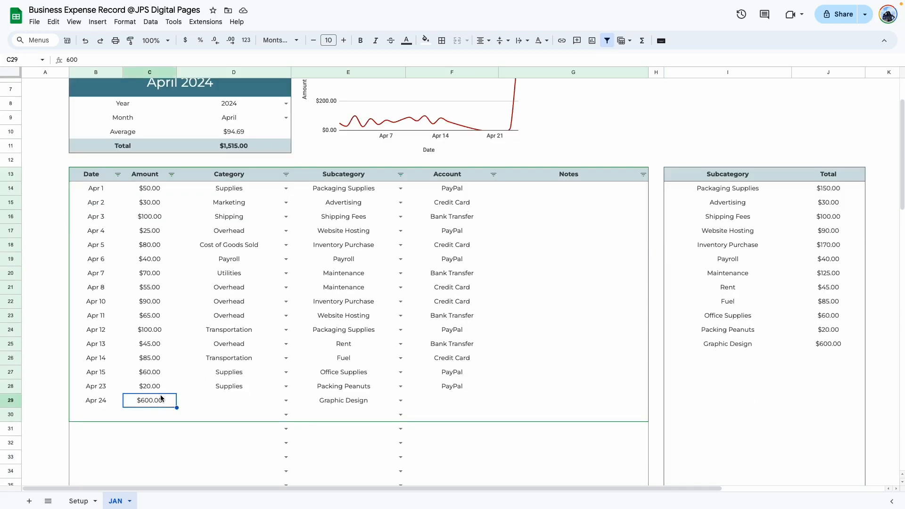
{"action": "type", "text": "100"}
{"action": "key", "text": "Return"}
{"action": "scroll", "coordinate": [542, 160], "scroll_direction": "up", "scroll_amount": 2}
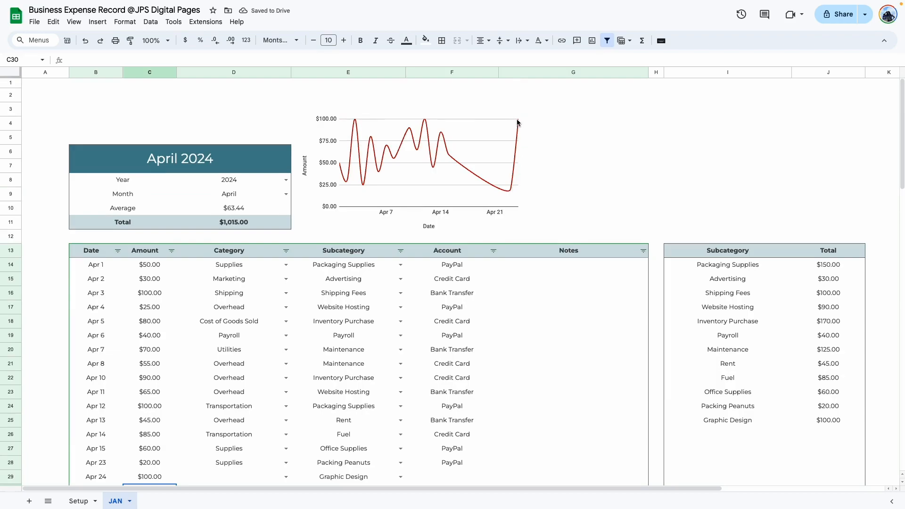
{"action": "left_click", "coordinate": [585, 159]}
{"action": "scroll", "coordinate": [585, 162], "scroll_direction": "down", "scroll_amount": 1}
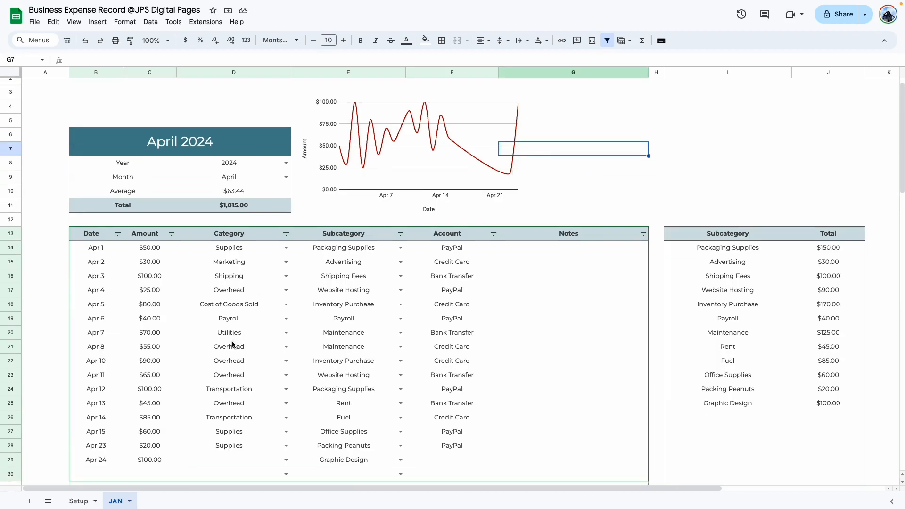
{"action": "scroll", "coordinate": [231, 342], "scroll_direction": "down", "scroll_amount": 1}
{"action": "left_click", "coordinate": [203, 447]}
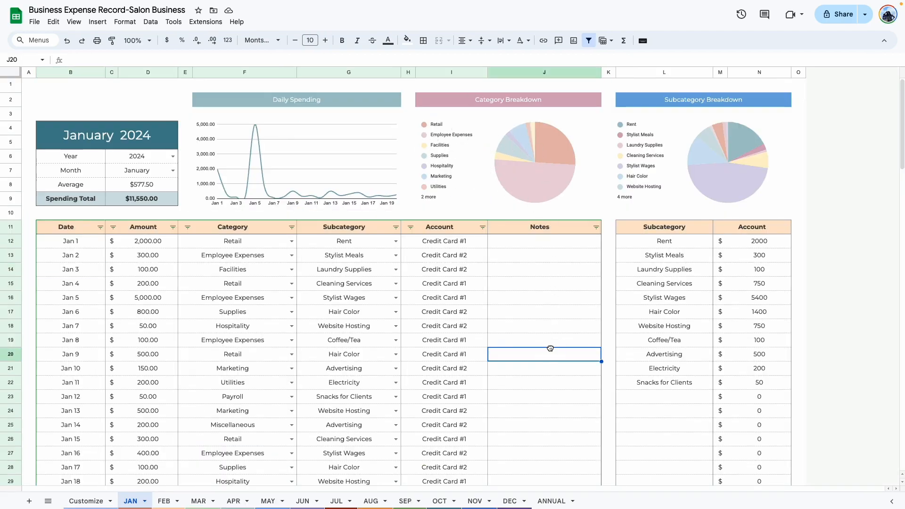
Look at the Amount and Category entries behind the category breakdown in the Salon Business expense record
{"action": "left_click_drag", "start_coordinate": [263, 245], "coordinate": [257, 407]}
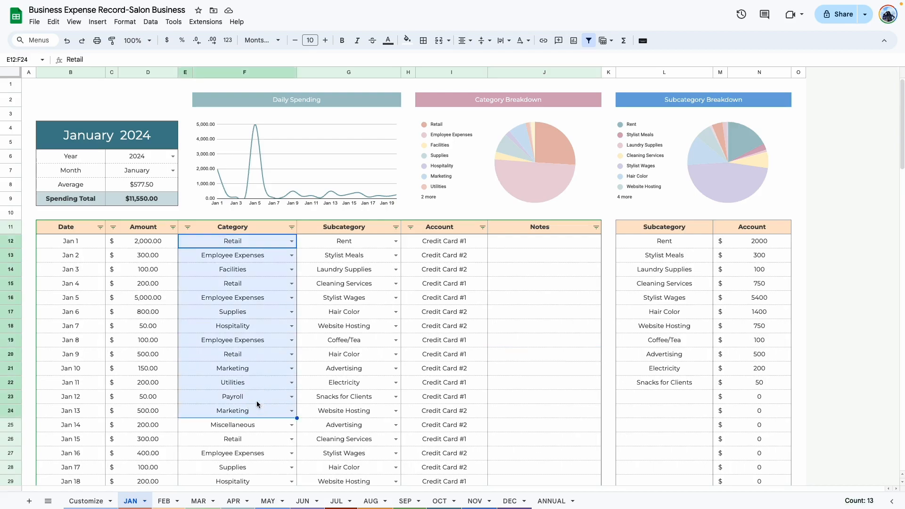
{"action": "left_click_drag", "start_coordinate": [141, 241], "coordinate": [257, 436]}
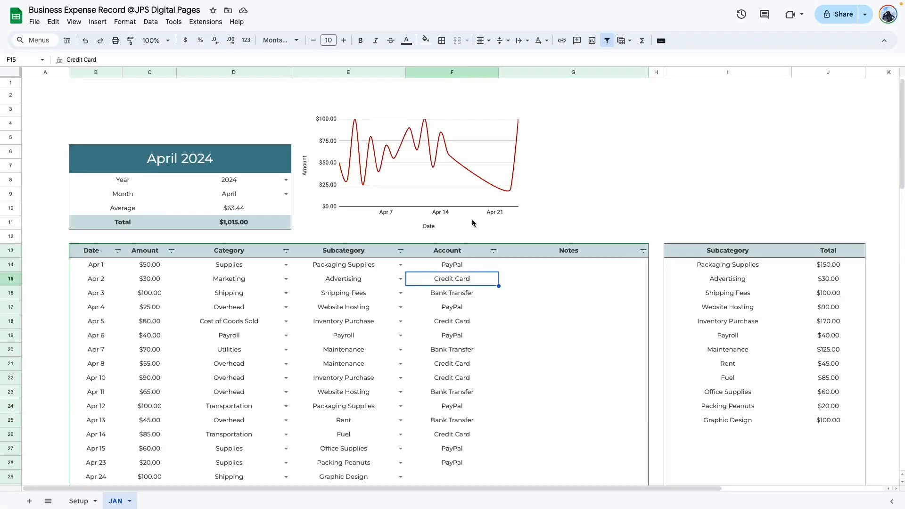
Narrow the line chart in the Business Expense Record so its plot ends within the Account column
{"action": "left_click", "coordinate": [447, 156]}
{"action": "left_click_drag", "start_coordinate": [526, 171], "coordinate": [484, 171]}
{"action": "left_click", "coordinate": [573, 194]}
{"action": "left_click", "coordinate": [539, 306]}
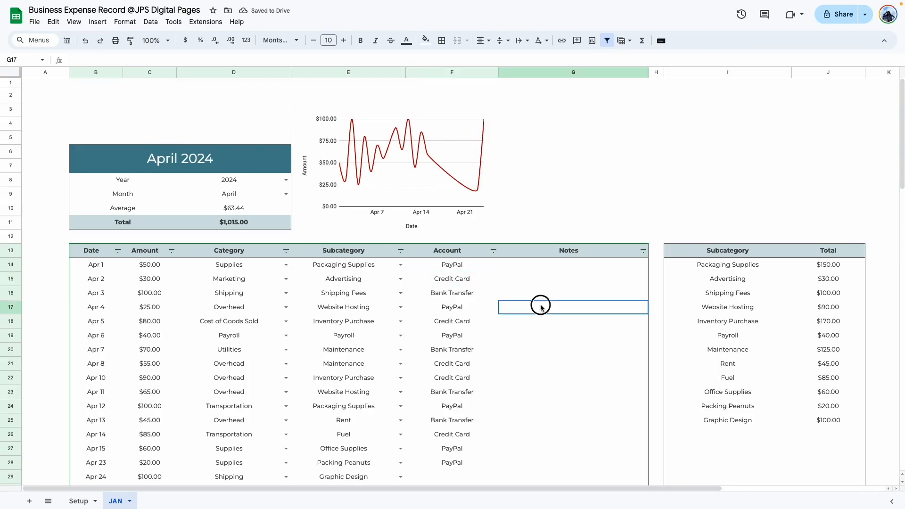
Widen the Notes column G and stretch the line chart slightly toward the edge of the Account column
{"action": "left_click", "coordinate": [604, 72]}
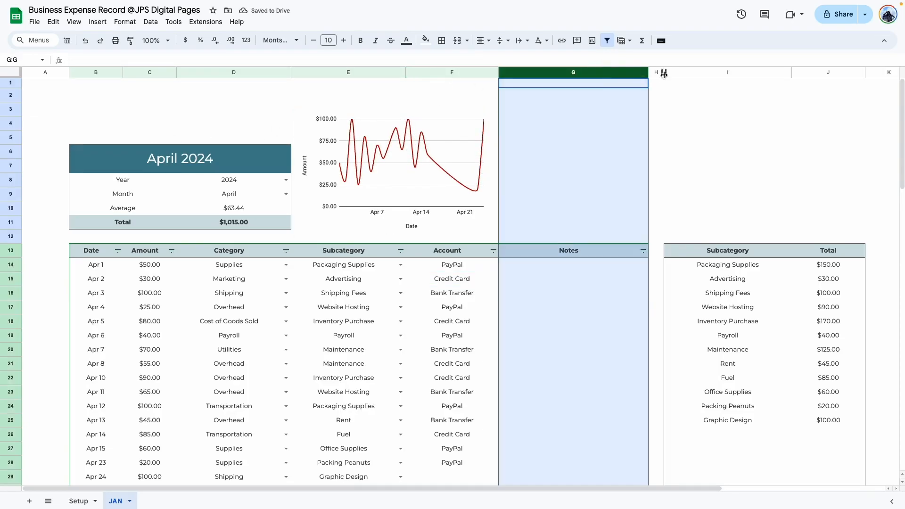
{"action": "left_click_drag", "start_coordinate": [648, 72], "coordinate": [690, 76]}
{"action": "left_click", "coordinate": [474, 172]}
{"action": "left_click_drag", "start_coordinate": [555, 115], "coordinate": [576, 205]}
{"action": "left_click", "coordinate": [540, 376]}
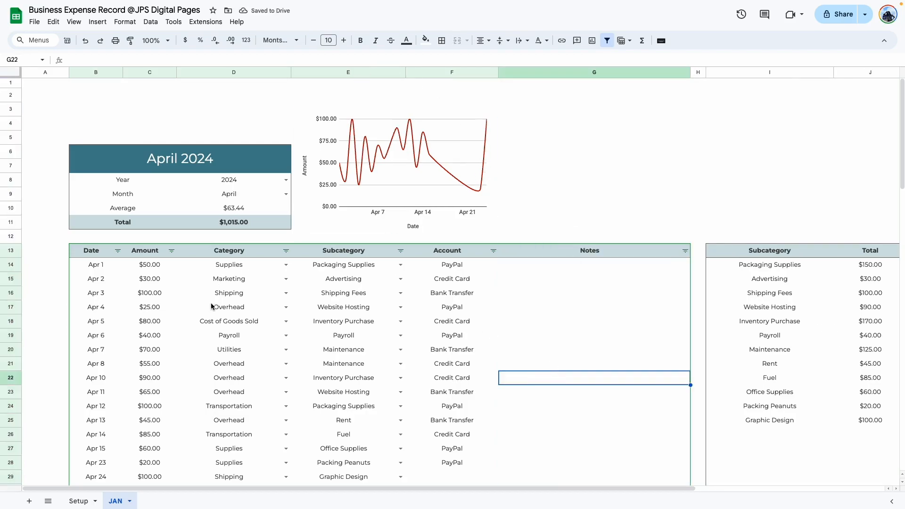
Insert a pie chart of amounts by category from the range C14:D25
{"action": "left_click_drag", "start_coordinate": [154, 268], "coordinate": [253, 423]}
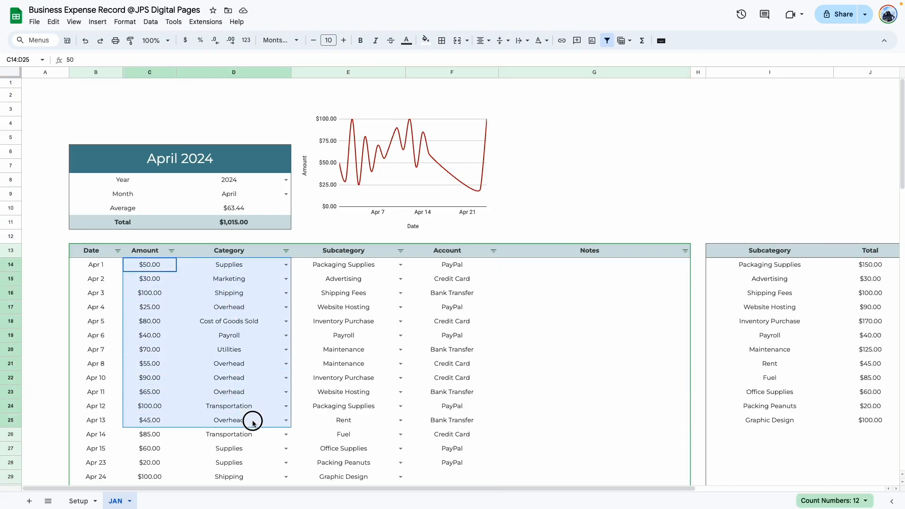
{"action": "left_click", "coordinate": [592, 41]}
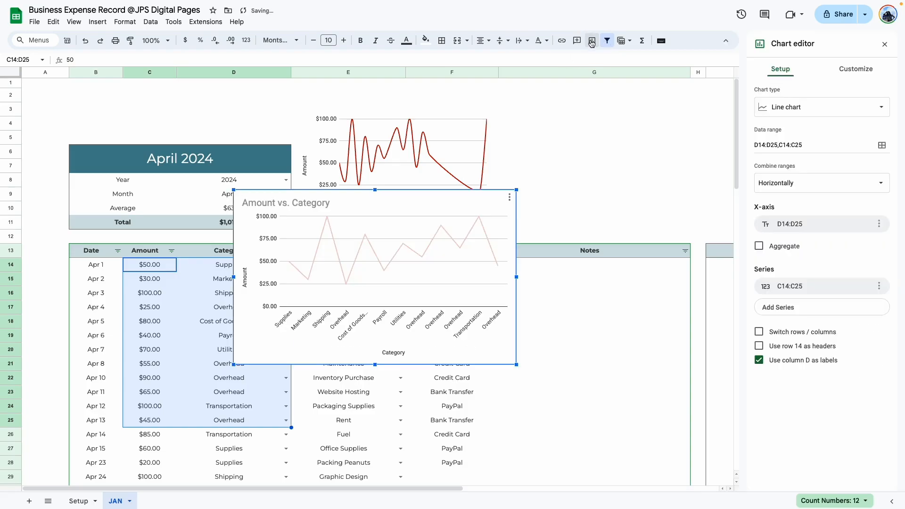
{"action": "left_click", "coordinate": [804, 114]}
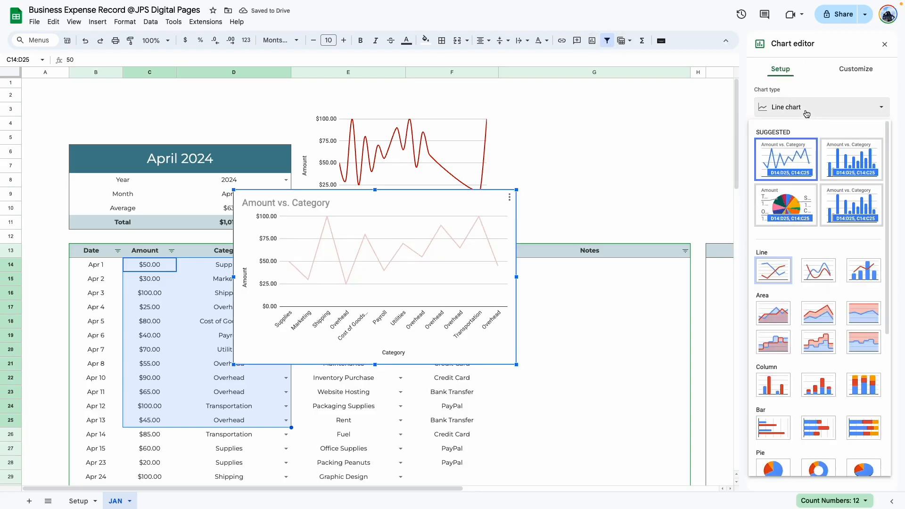
{"action": "left_click", "coordinate": [796, 198]}
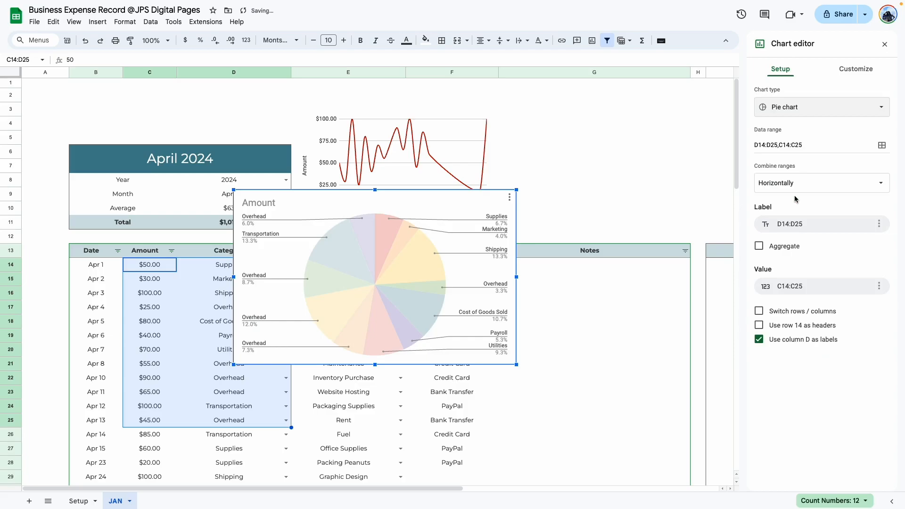
Extend the pie chart's data ranges to D14:D100 and C14:C100
{"action": "left_click", "coordinate": [881, 145]}
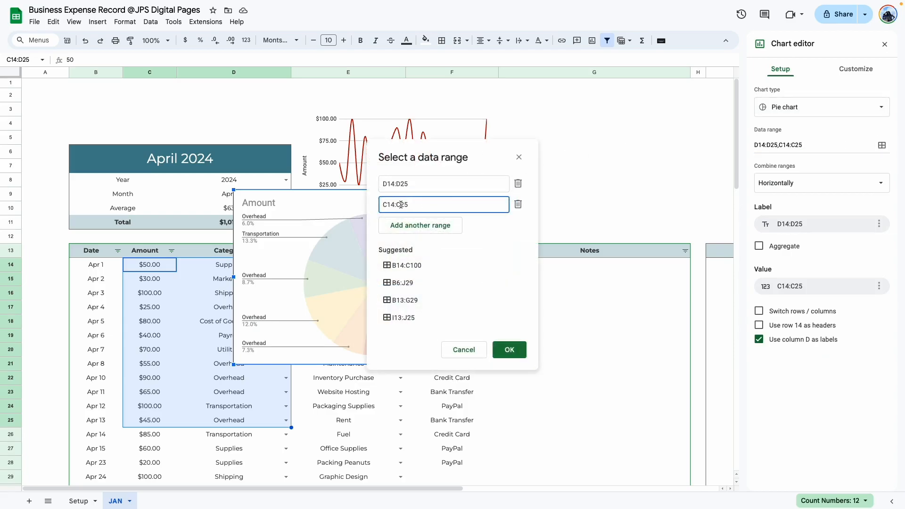
{"action": "left_click", "coordinate": [417, 183]}
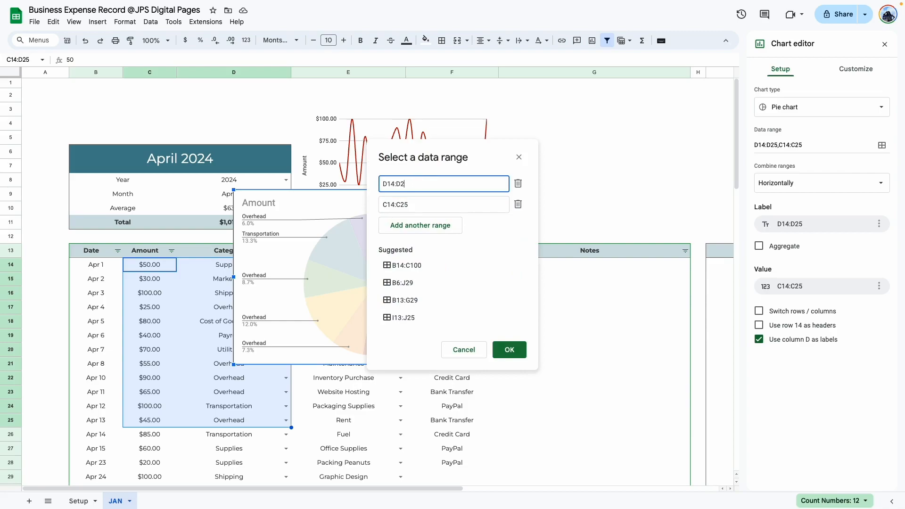
{"action": "left_click", "coordinate": [421, 203]}
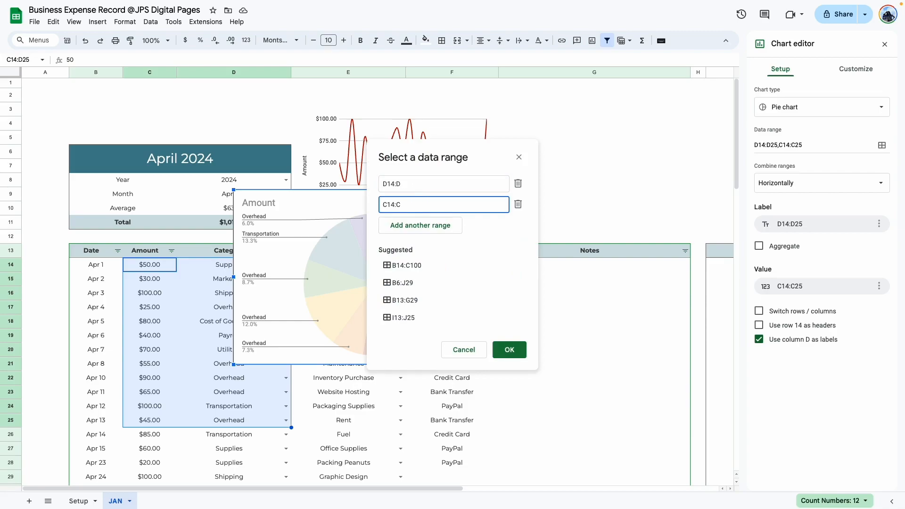
{"action": "left_click", "coordinate": [510, 349]}
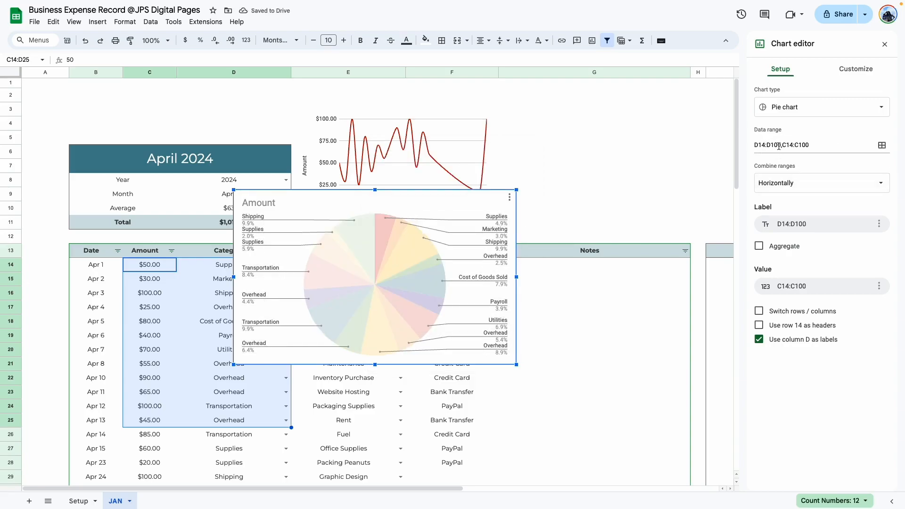
Move the pie chart above the Notes column and aggregate its amounts by category
{"action": "left_click_drag", "start_coordinate": [407, 242], "coordinate": [594, 162]}
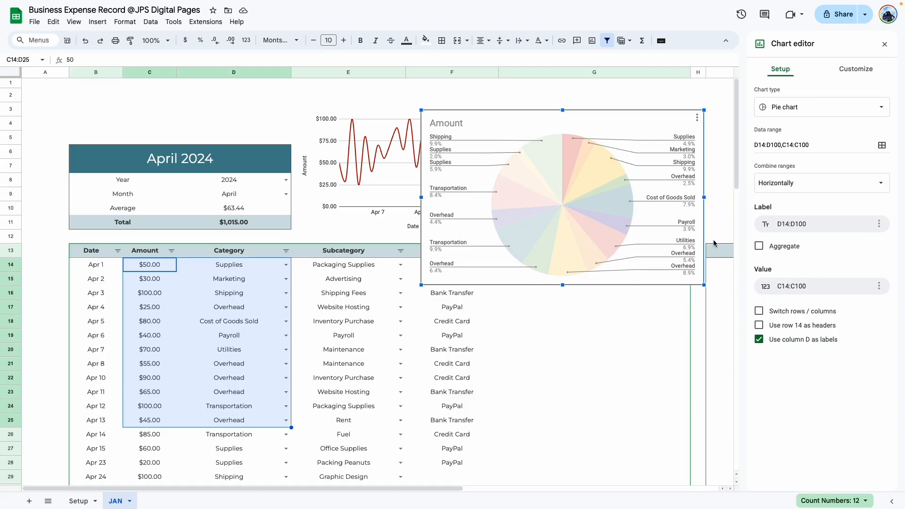
{"action": "left_click", "coordinate": [758, 246]}
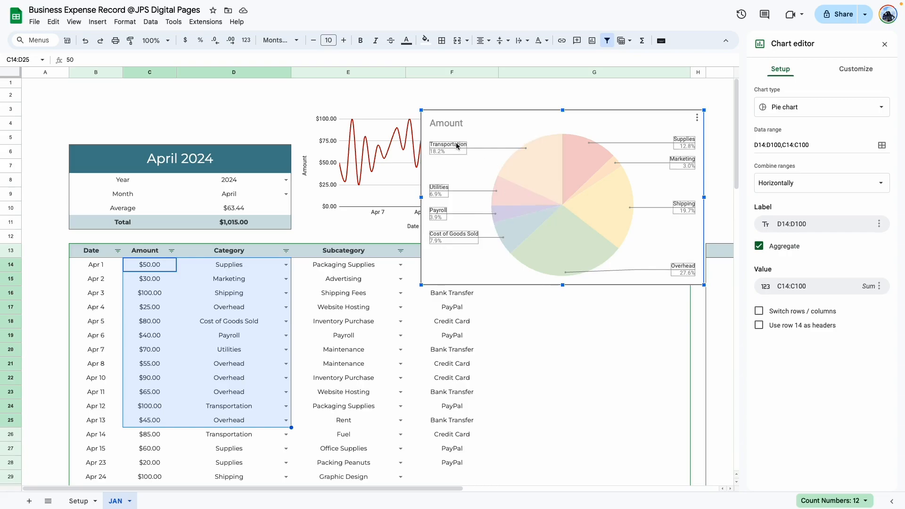
Remove the pie chart's background, border color and Amount title
{"action": "left_click", "coordinate": [855, 69]}
{"action": "left_click", "coordinate": [785, 93]}
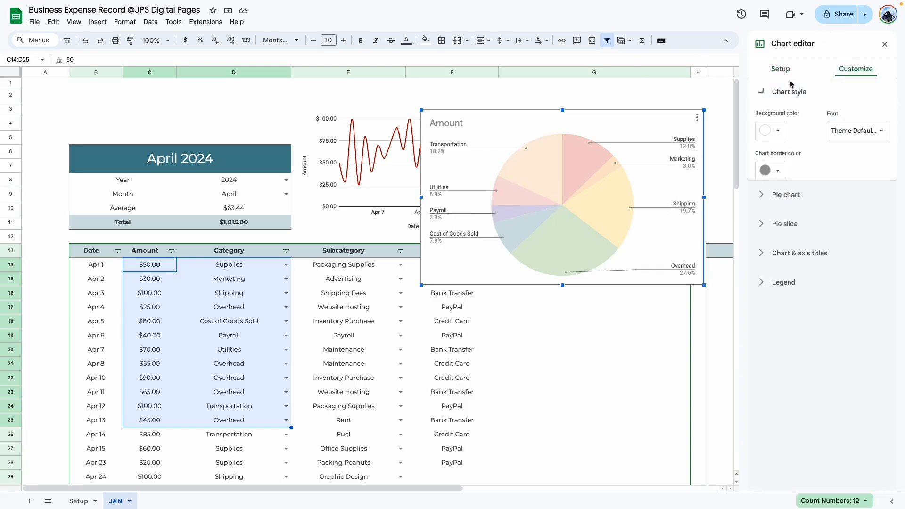
{"action": "left_click", "coordinate": [770, 170]}
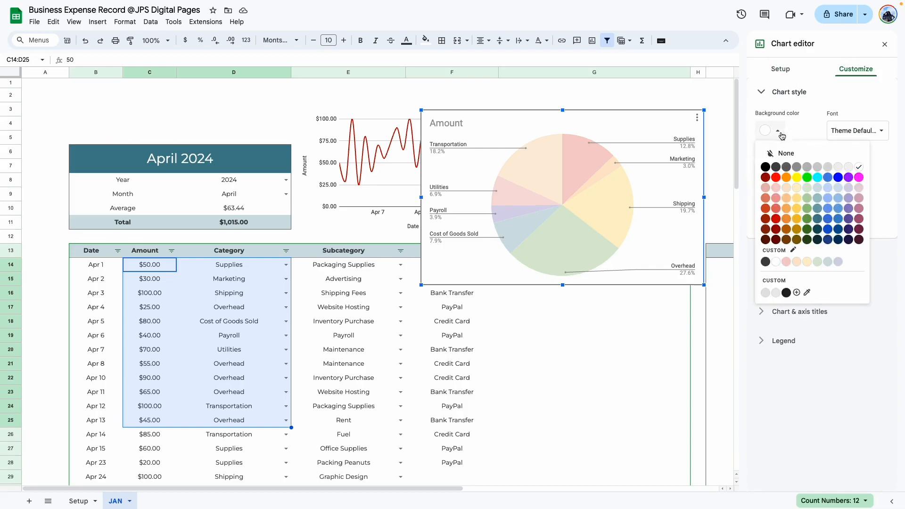
{"action": "left_click", "coordinate": [810, 149]}
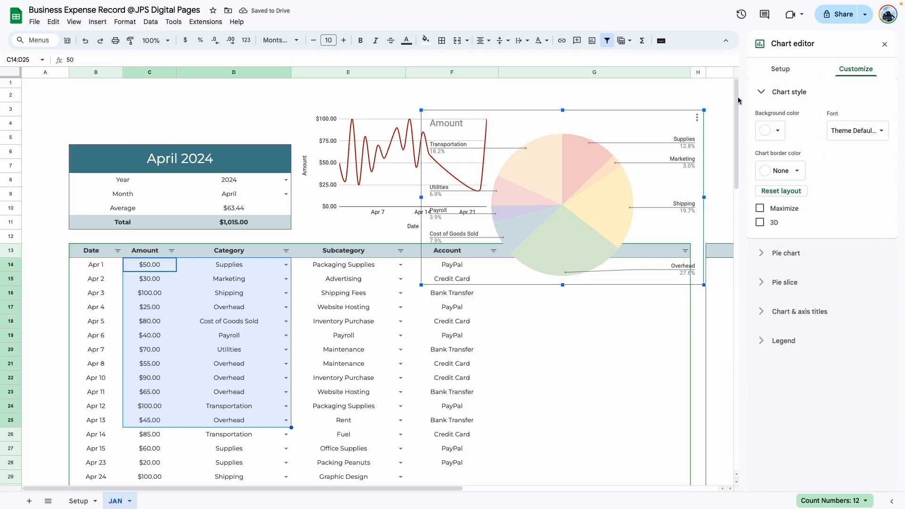
{"action": "left_click", "coordinate": [661, 123]}
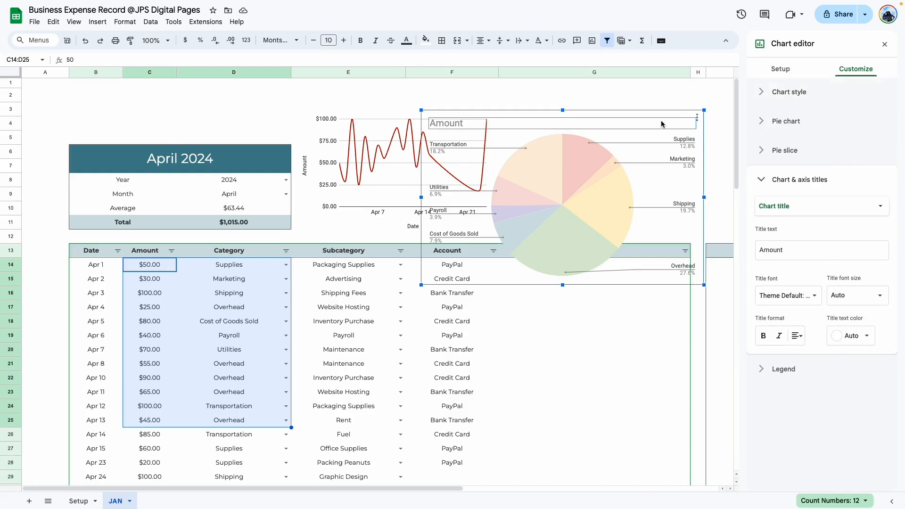
{"action": "key", "text": "Delete"}
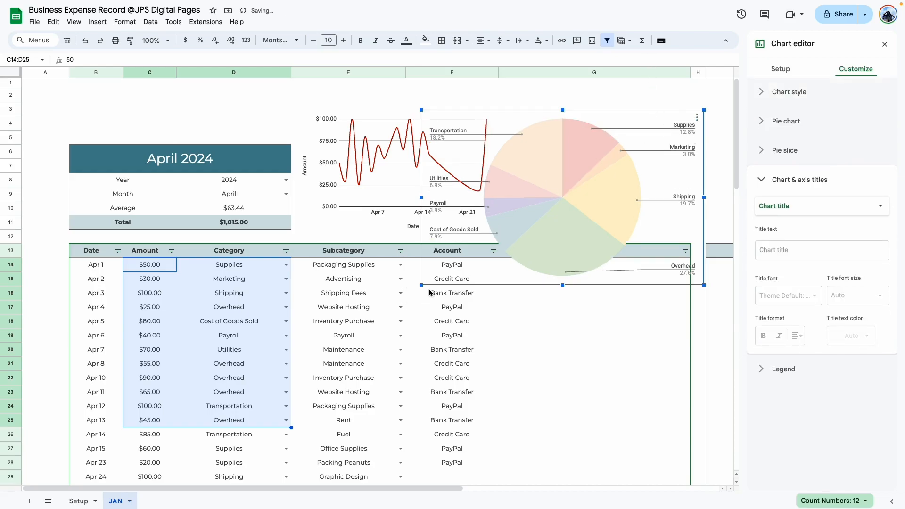
Shrink the pie chart to fit above the table within the width of the Notes column
{"action": "left_click_drag", "start_coordinate": [420, 284], "coordinate": [500, 236]}
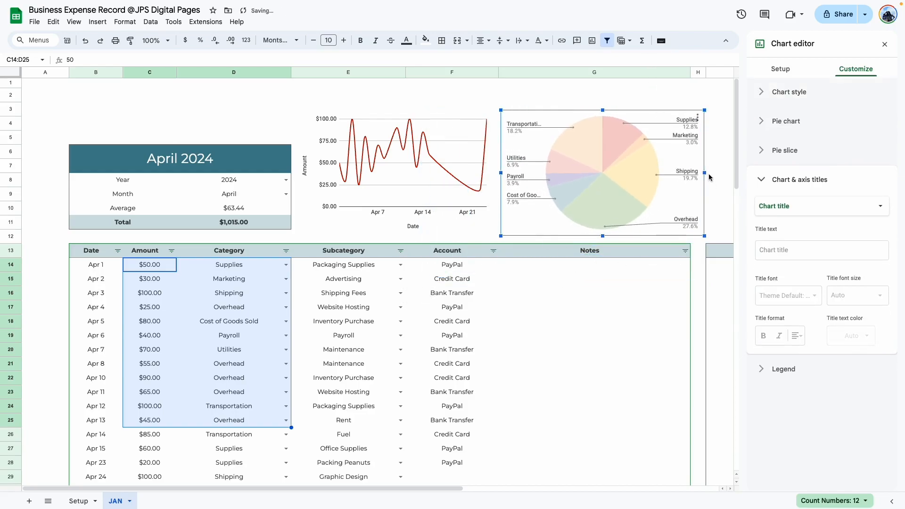
{"action": "left_click_drag", "start_coordinate": [704, 173], "coordinate": [689, 173]}
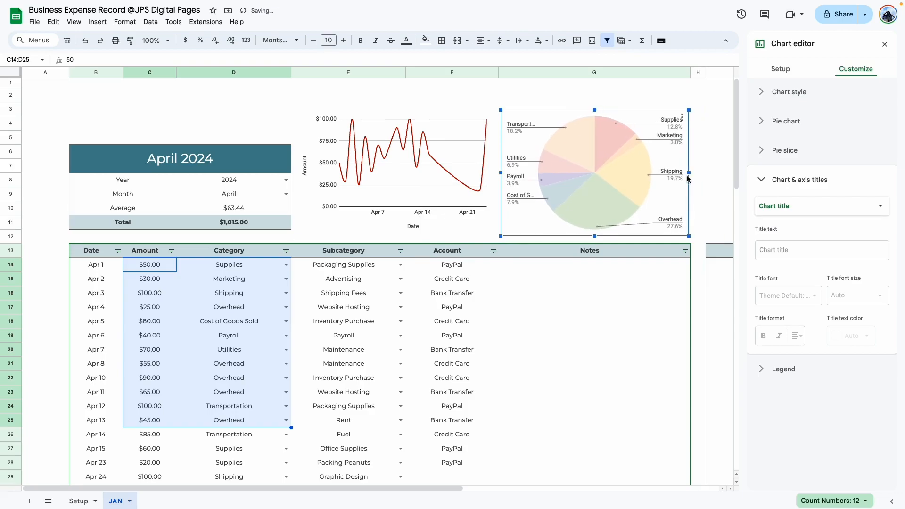
{"action": "left_click", "coordinate": [613, 321]}
Reopen the pie chart for editing and look through the available chart types
{"action": "left_click", "coordinate": [618, 163]}
{"action": "left_click", "coordinate": [682, 117]}
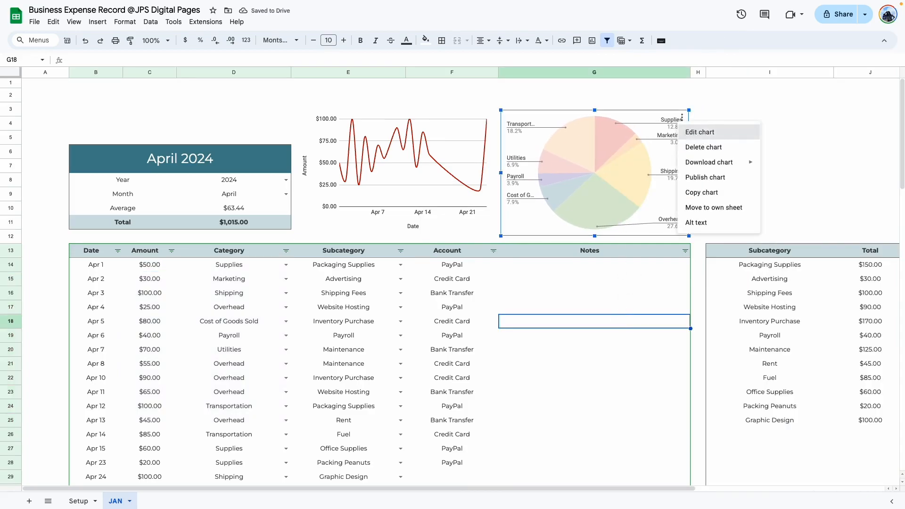
{"action": "left_click", "coordinate": [694, 134]}
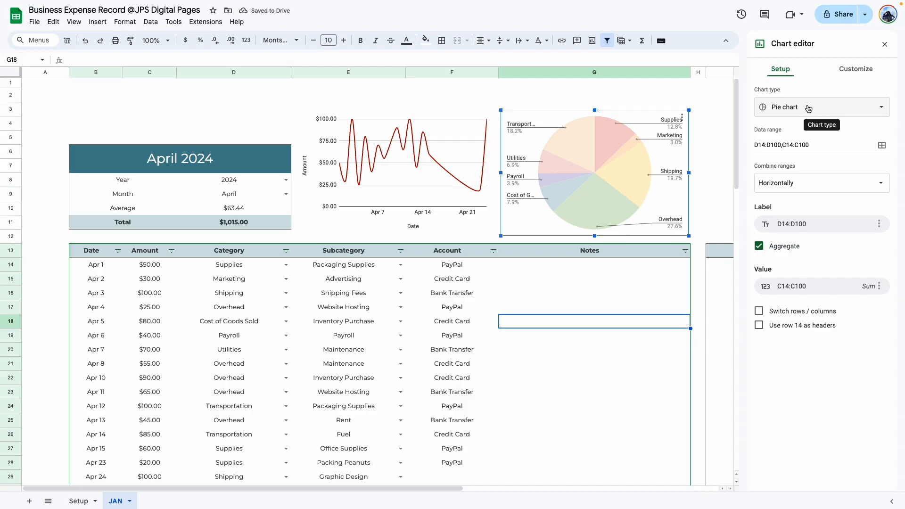
{"action": "left_click", "coordinate": [780, 115]}
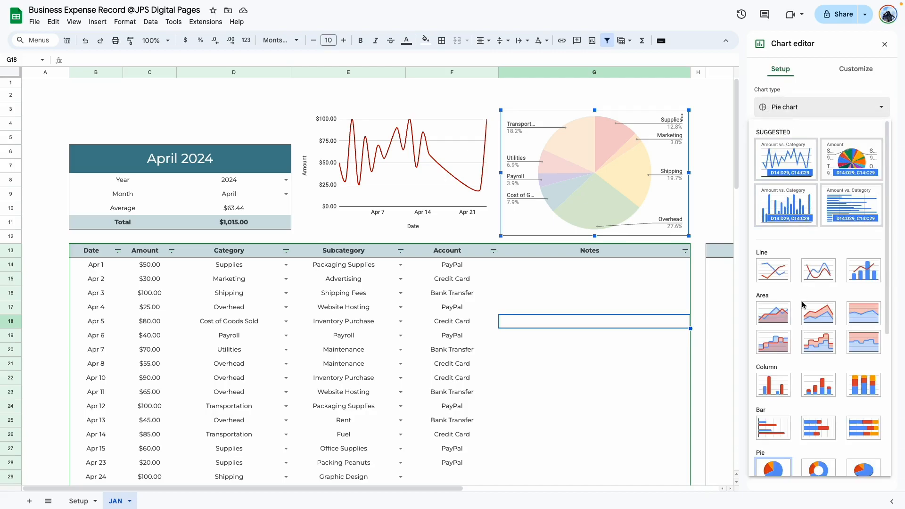
{"action": "scroll", "coordinate": [820, 273], "scroll_direction": "down", "scroll_amount": 5}
{"action": "scroll", "coordinate": [822, 270], "scroll_direction": "up", "scroll_amount": 5}
{"action": "left_click", "coordinate": [816, 86]}
Set the pie chart's donut hole to 75% and close the chart editor
{"action": "left_click", "coordinate": [868, 69]}
{"action": "left_click", "coordinate": [800, 123]}
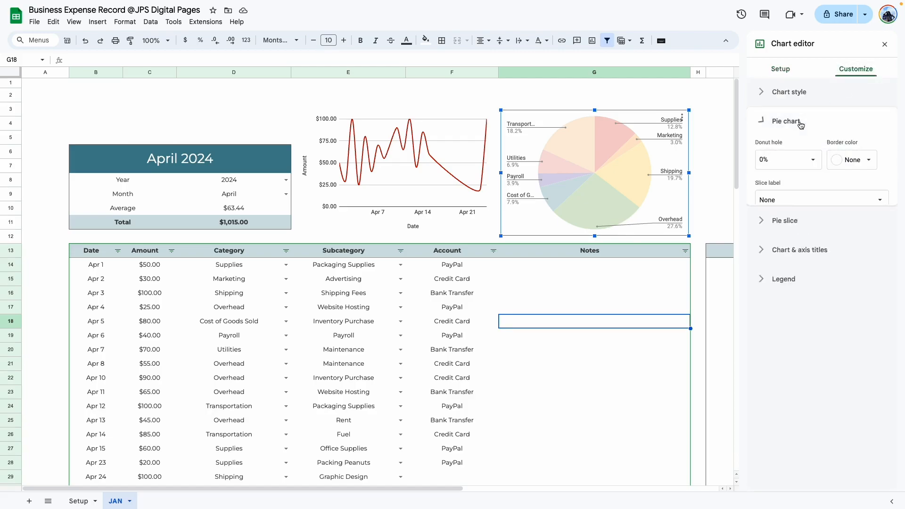
{"action": "left_click", "coordinate": [813, 163]}
{"action": "left_click", "coordinate": [780, 226]}
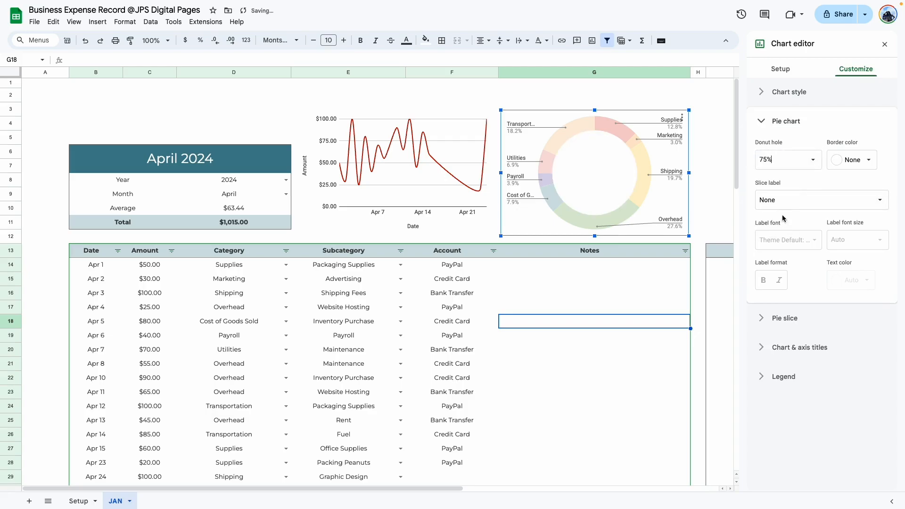
{"action": "left_click", "coordinate": [710, 136]}
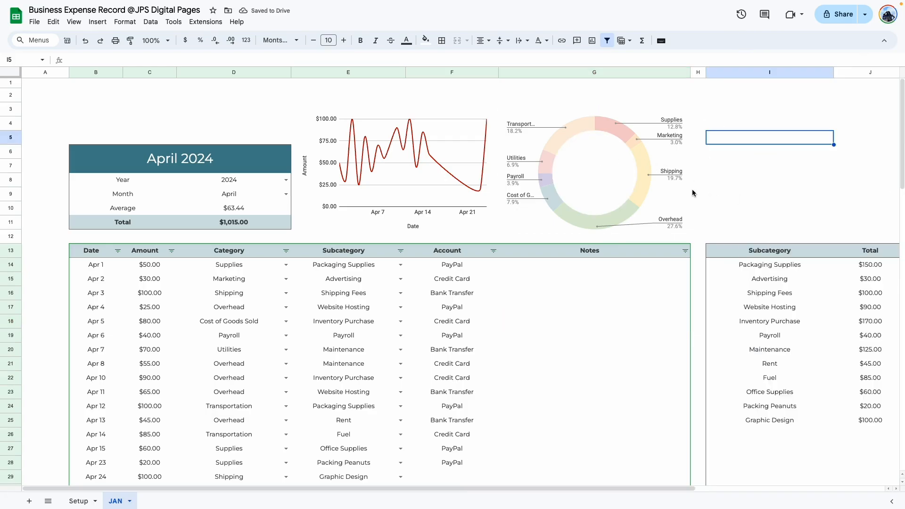
{"action": "left_click", "coordinate": [673, 185]}
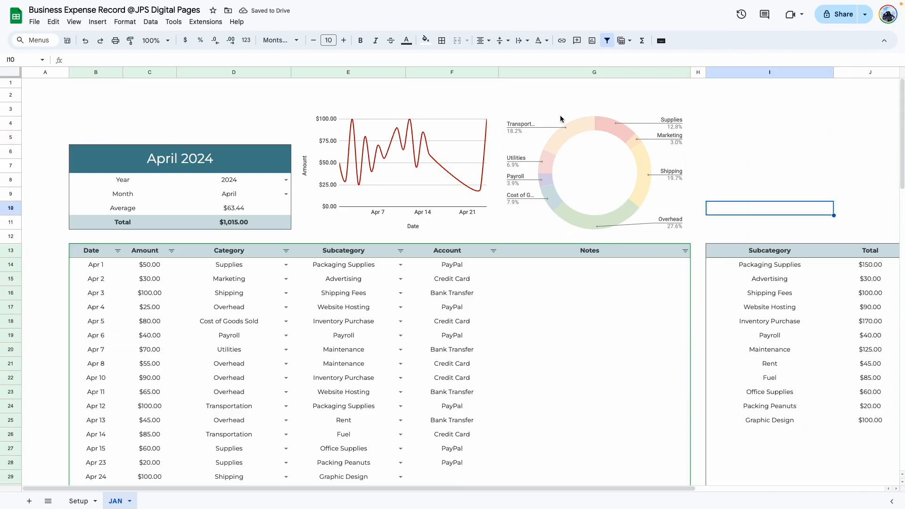
Try the right and top legend positions on the category donut chart and settle on the left position
{"action": "double_click", "coordinate": [523, 126]}
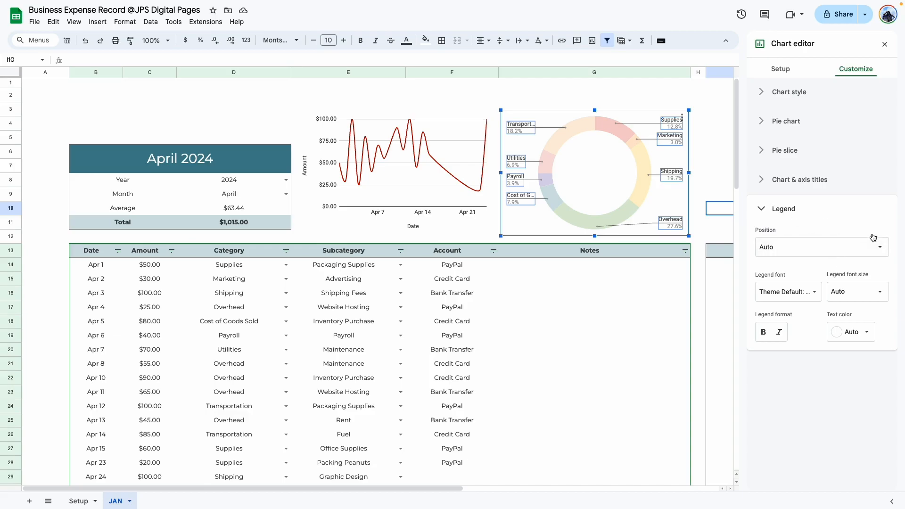
{"action": "left_click", "coordinate": [779, 246]}
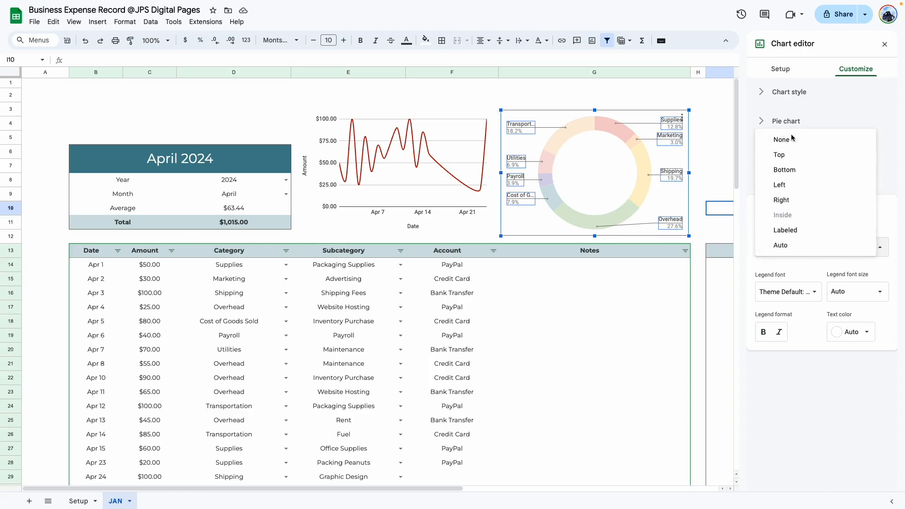
{"action": "left_click", "coordinate": [791, 184]}
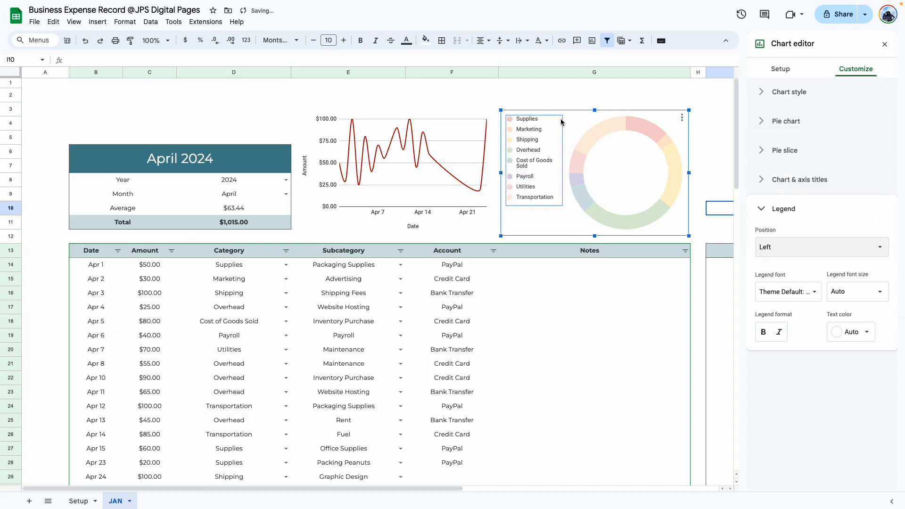
{"action": "left_click", "coordinate": [791, 253]}
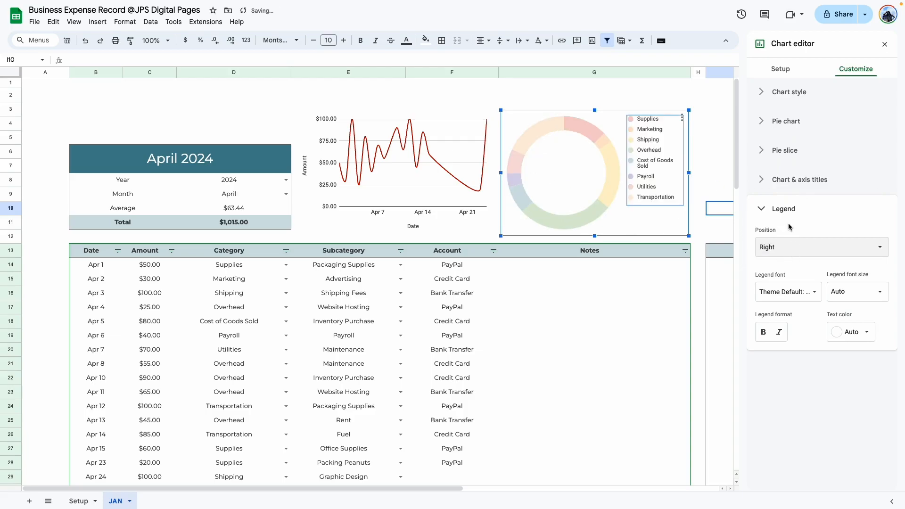
{"action": "left_click", "coordinate": [777, 251]}
{"action": "left_click", "coordinate": [780, 201]}
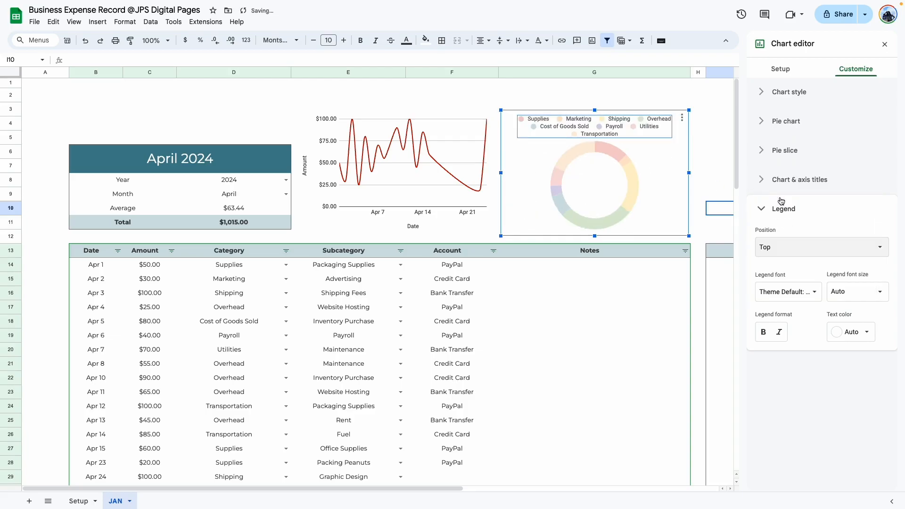
{"action": "left_click", "coordinate": [796, 248]}
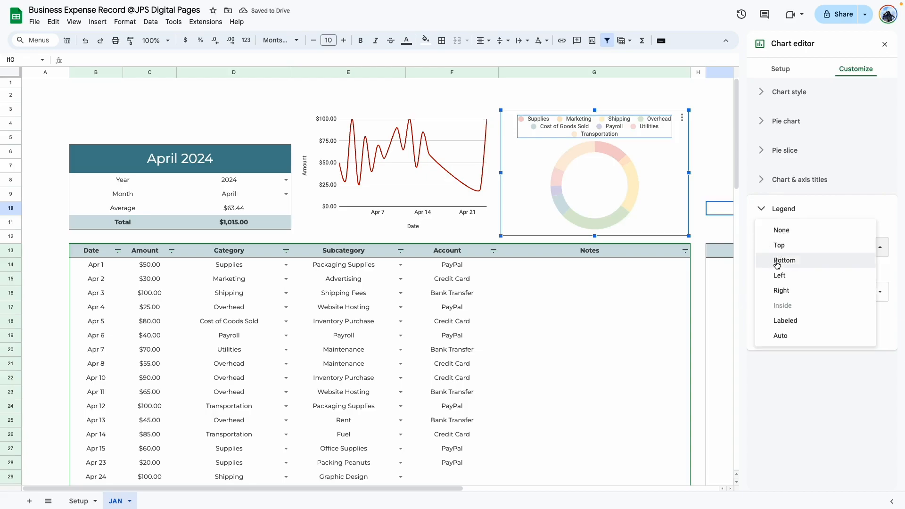
{"action": "left_click", "coordinate": [791, 278]}
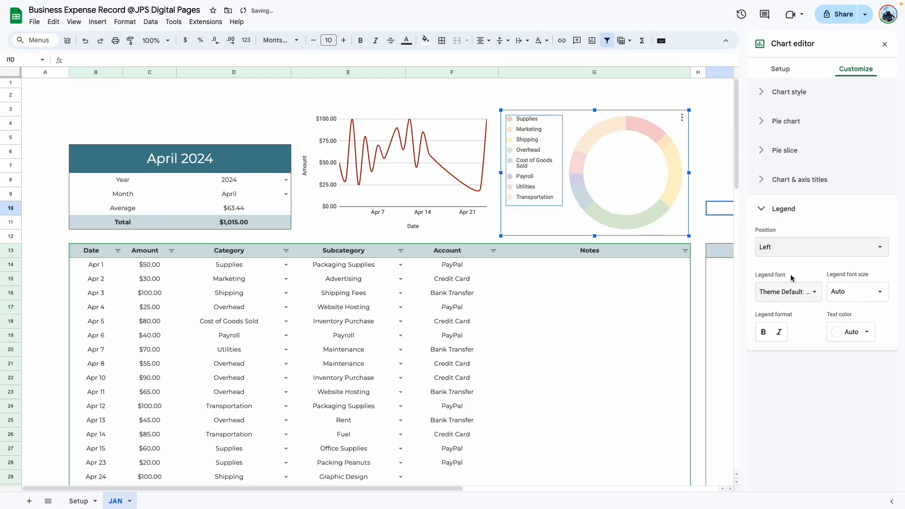
Set the category chart's legend font size to 10 and close the chart editor
{"action": "left_click", "coordinate": [879, 292]}
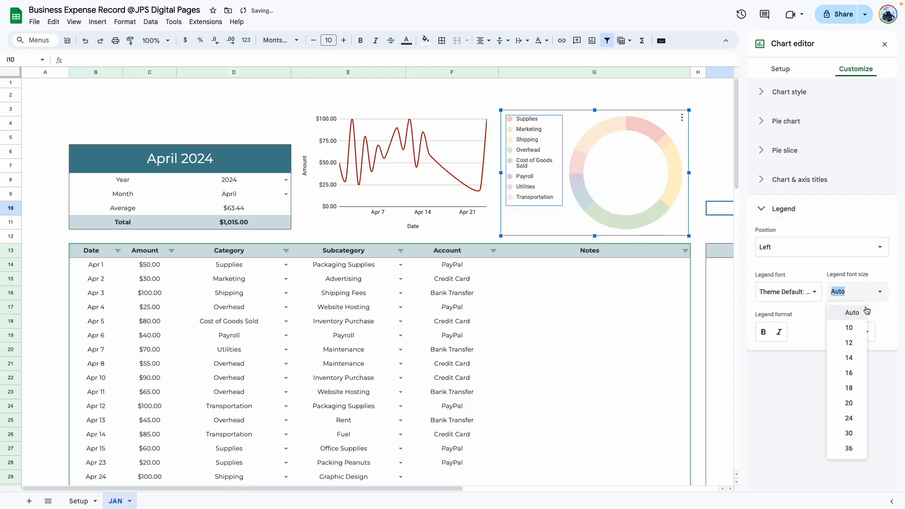
{"action": "left_click", "coordinate": [857, 335]}
{"action": "left_click", "coordinate": [719, 95]}
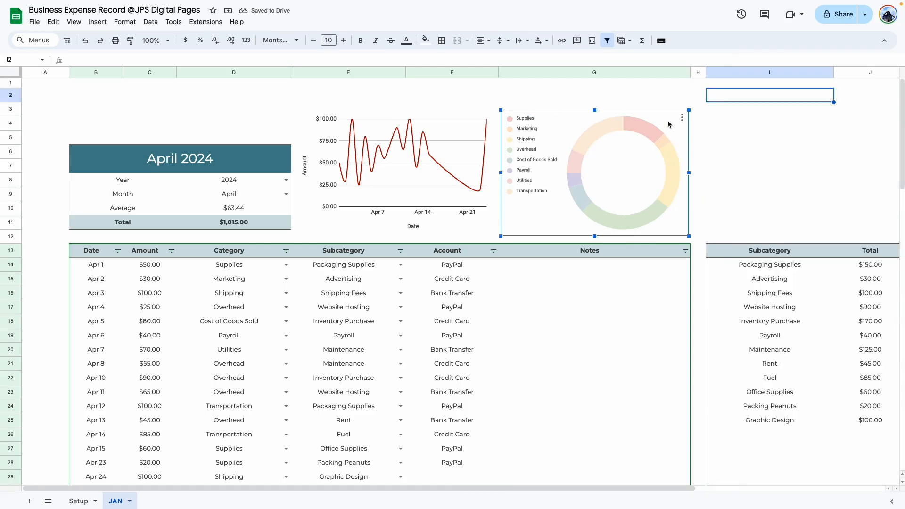
Set the category chart's donut hole to 0% so it is a full pie, and close the chart editor
{"action": "left_click", "coordinate": [682, 118]}
{"action": "left_click", "coordinate": [704, 129]}
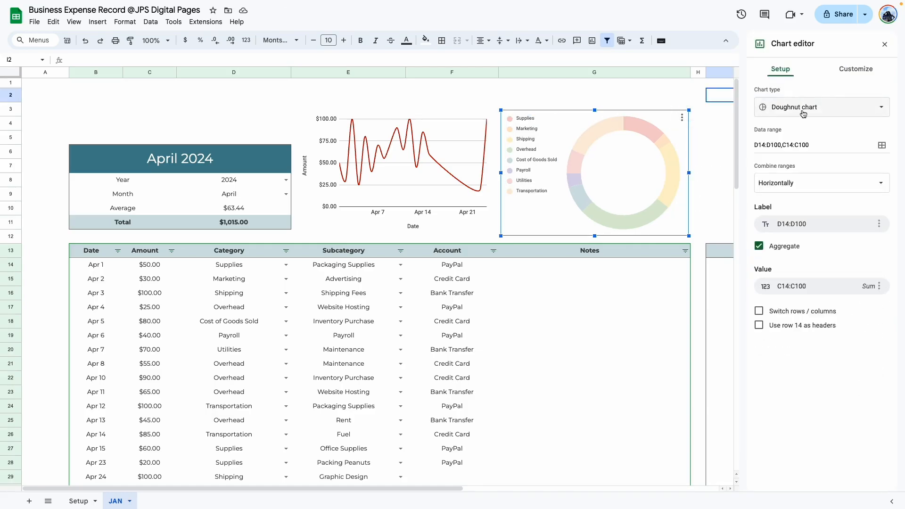
{"action": "left_click", "coordinate": [803, 112]}
{"action": "left_click", "coordinate": [850, 69]}
{"action": "left_click", "coordinate": [784, 121]}
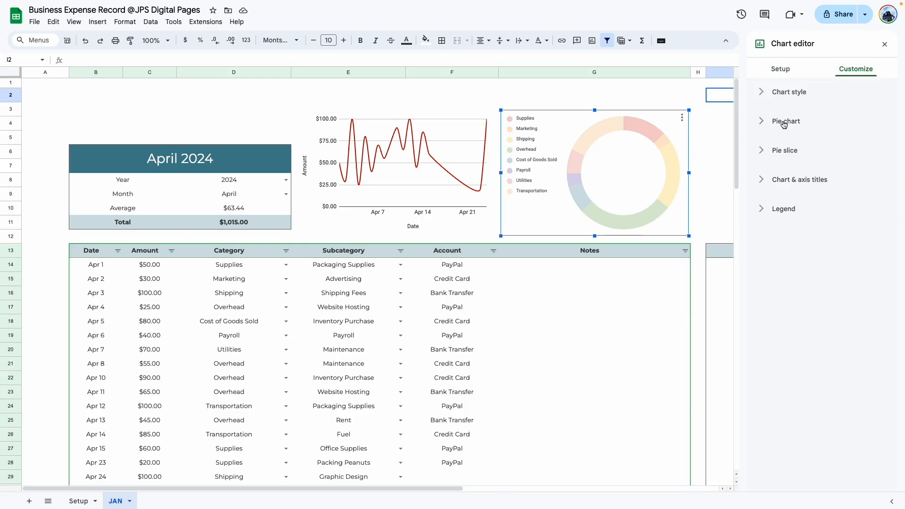
{"action": "left_click", "coordinate": [819, 165]}
{"action": "left_click", "coordinate": [773, 181]}
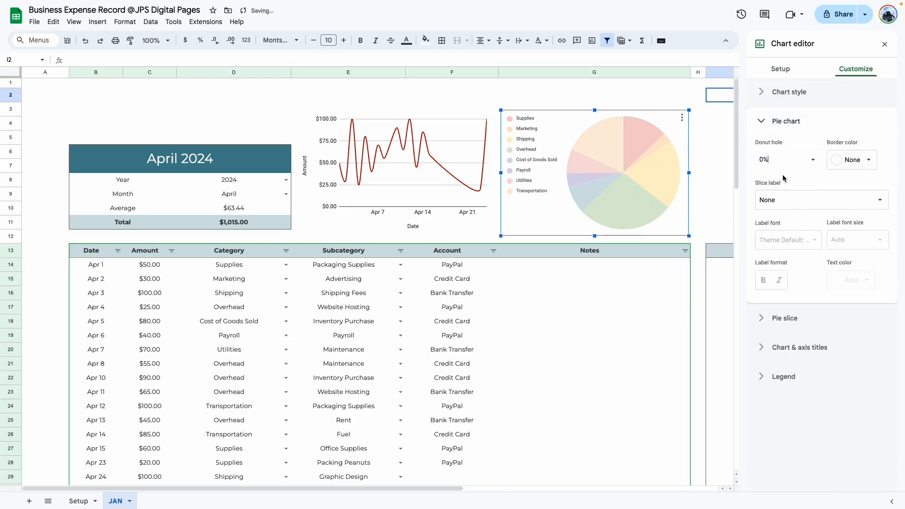
{"action": "left_click", "coordinate": [883, 44]}
{"action": "left_click", "coordinate": [764, 182]}
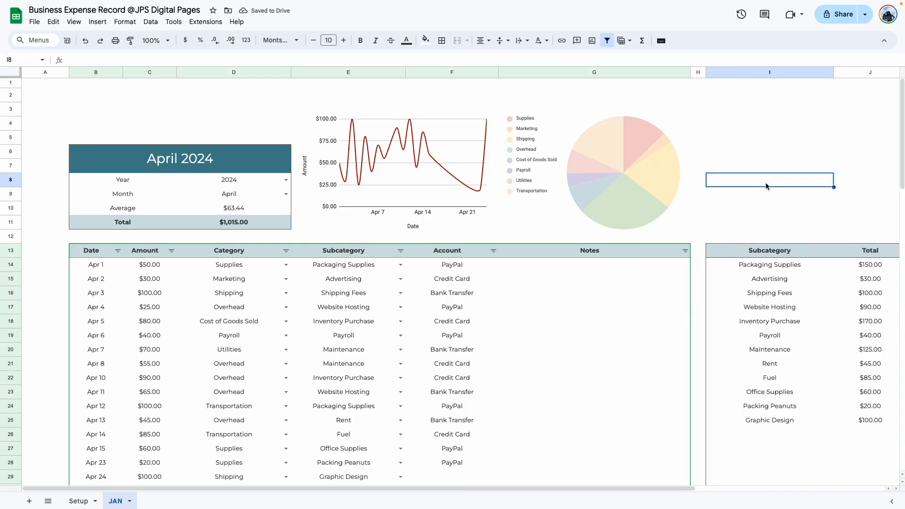
{"action": "left_click", "coordinate": [630, 121]}
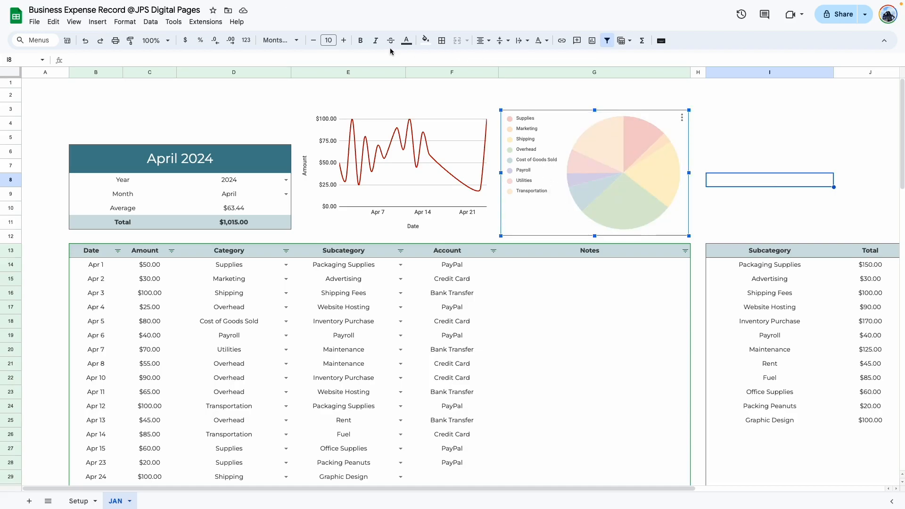
{"action": "left_click", "coordinate": [425, 40]}
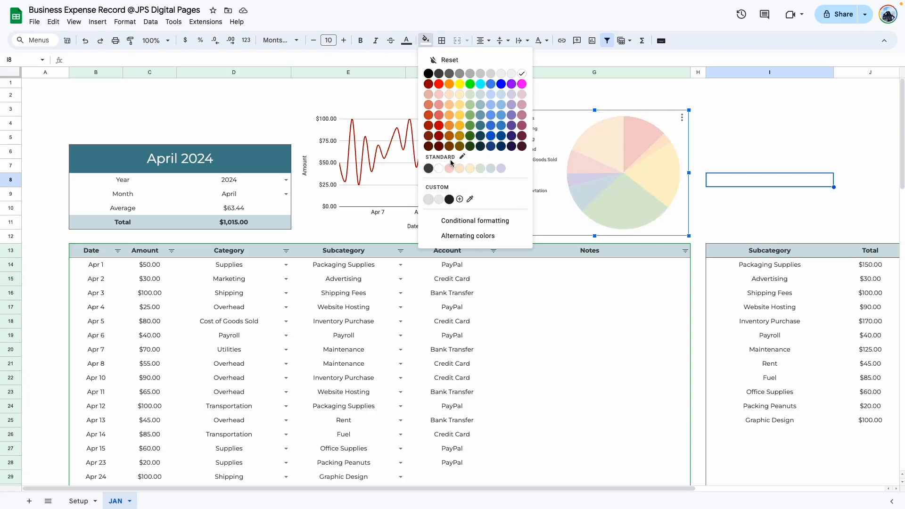
{"action": "left_click", "coordinate": [754, 126]}
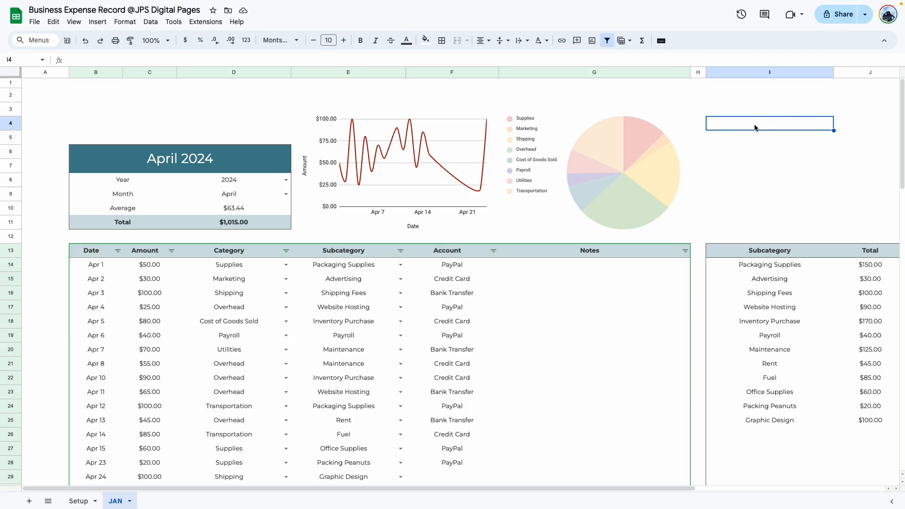
Insert a pie chart from the subcategory totals in I14:J26 and move it clear of the category chart's legend
{"action": "left_click", "coordinate": [671, 322]}
{"action": "left_click_drag", "start_coordinate": [641, 489], "coordinate": [830, 493]}
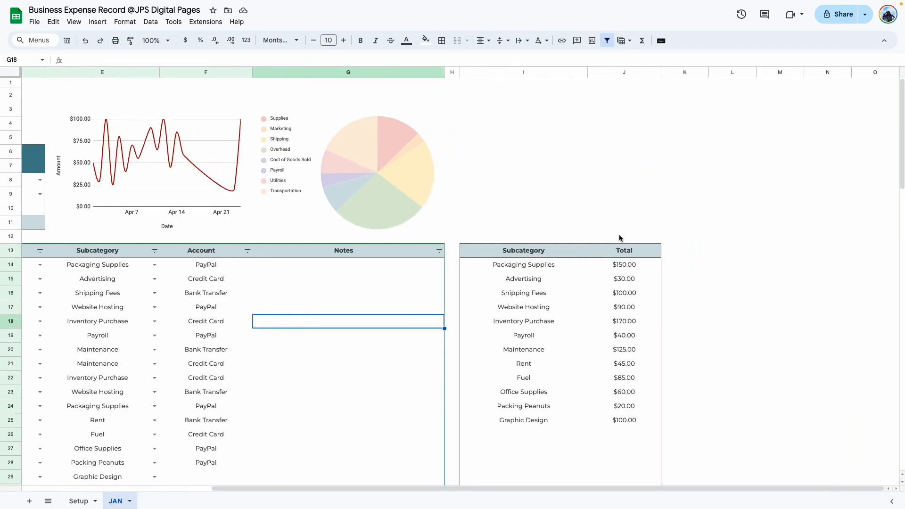
{"action": "left_click", "coordinate": [502, 270]}
{"action": "left_click", "coordinate": [568, 390]}
{"action": "left_click_drag", "start_coordinate": [514, 270], "coordinate": [620, 437]}
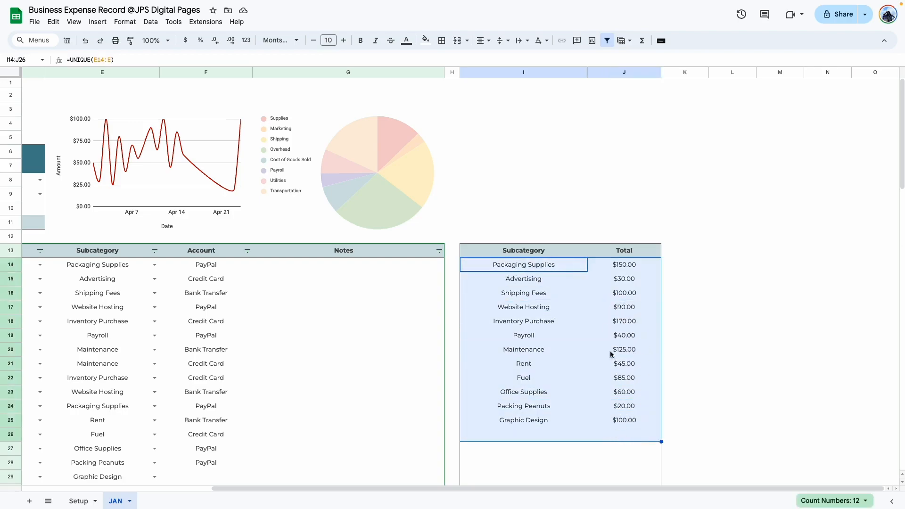
{"action": "left_click", "coordinate": [592, 41]}
{"action": "left_click_drag", "start_coordinate": [413, 199], "coordinate": [580, 190]}
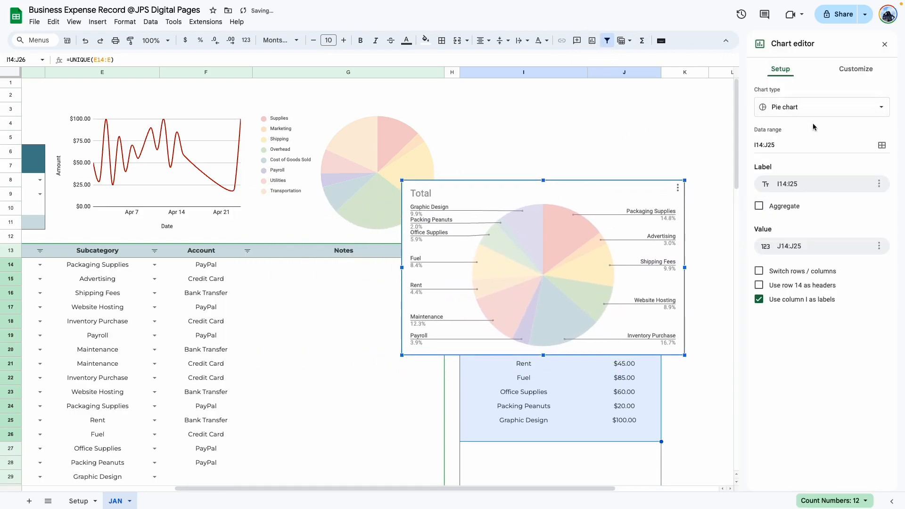
Extend the subcategory chart's data range to I14:J100 and turn on aggregation of its labels
{"action": "left_click", "coordinate": [882, 145]}
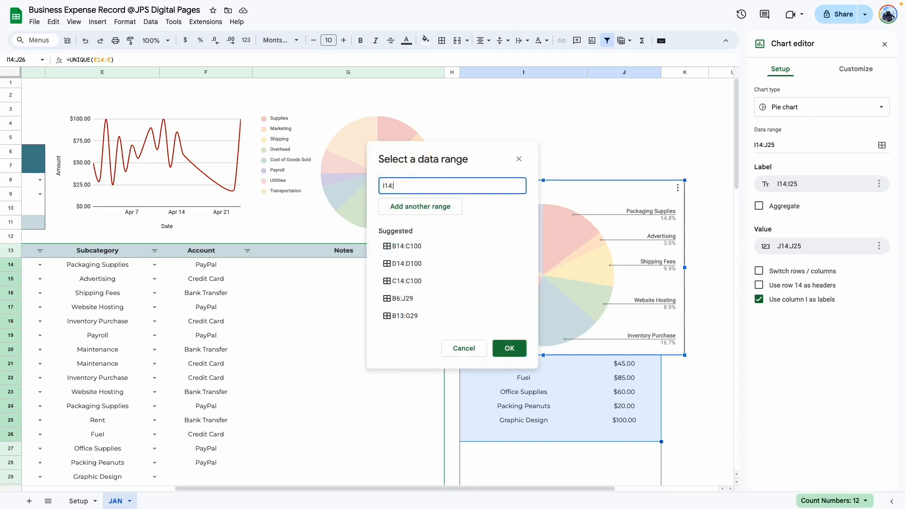
{"action": "type", "text": "J100"}
{"action": "key", "text": "Return"}
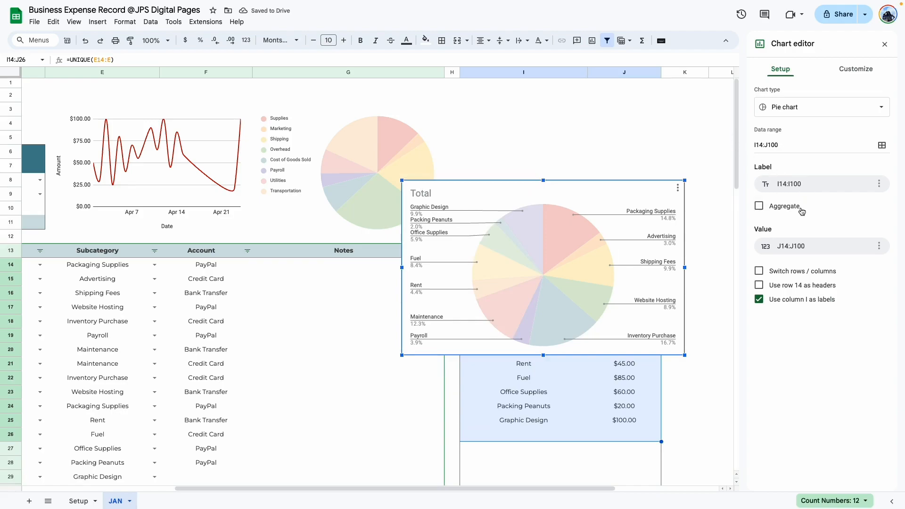
{"action": "left_click", "coordinate": [757, 214]}
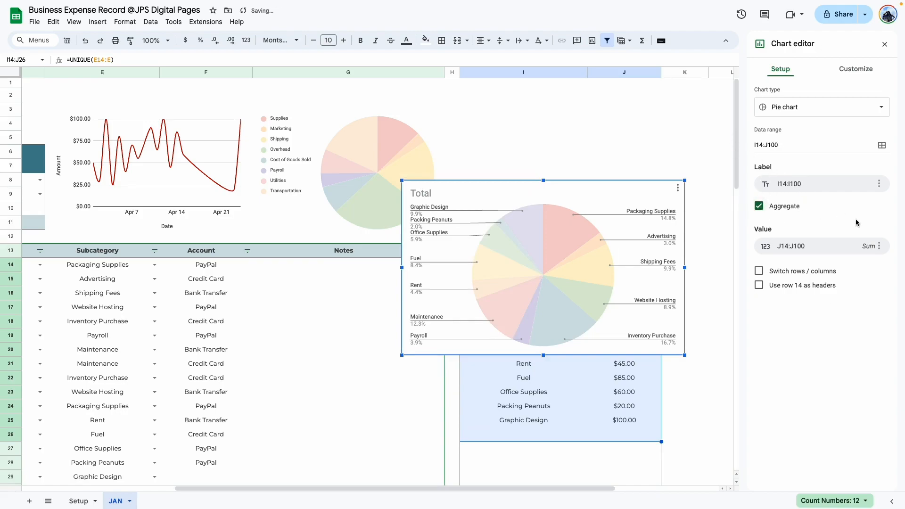
Remove the subcategory pie chart's background, border color and Total title
{"action": "left_click", "coordinate": [853, 76]}
{"action": "left_click", "coordinate": [777, 92]}
{"action": "left_click", "coordinate": [773, 170]}
{"action": "left_click", "coordinate": [783, 168]}
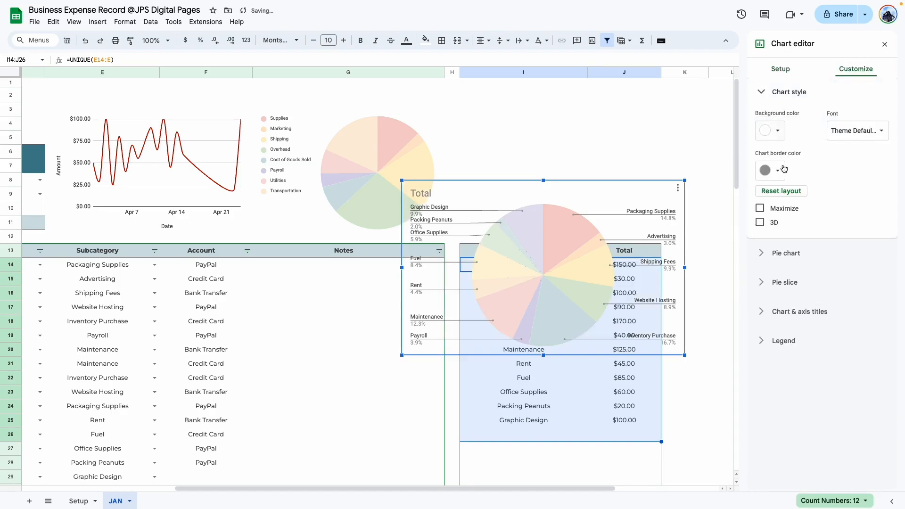
{"action": "left_click", "coordinate": [783, 168]}
{"action": "left_click", "coordinate": [780, 194]}
{"action": "left_click", "coordinate": [424, 194]}
{"action": "key", "text": "Delete"}
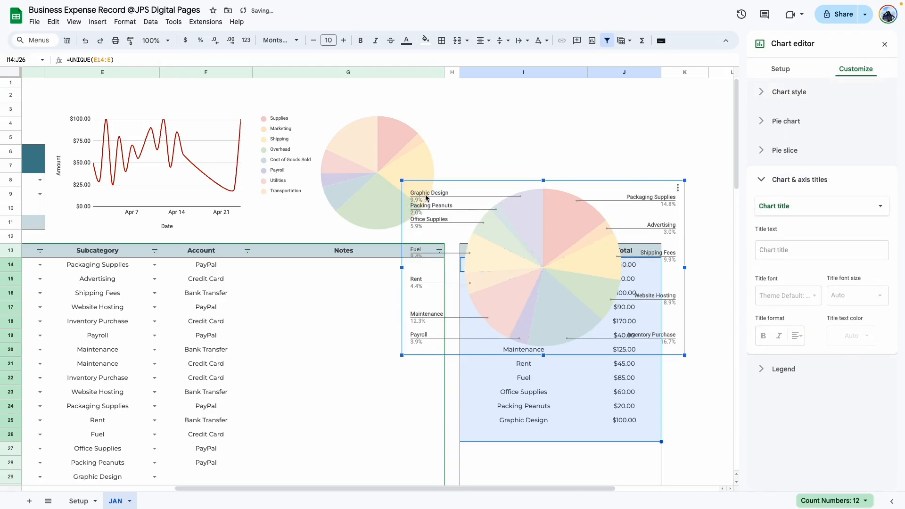
Shrink the subcategory pie chart and fit it above the Subcategory and Total table, matching the table's width
{"action": "left_click", "coordinate": [509, 137]}
{"action": "left_click", "coordinate": [497, 212]}
{"action": "left_click_drag", "start_coordinate": [401, 355], "coordinate": [490, 300]}
{"action": "left_click_drag", "start_coordinate": [599, 230], "coordinate": [565, 161]}
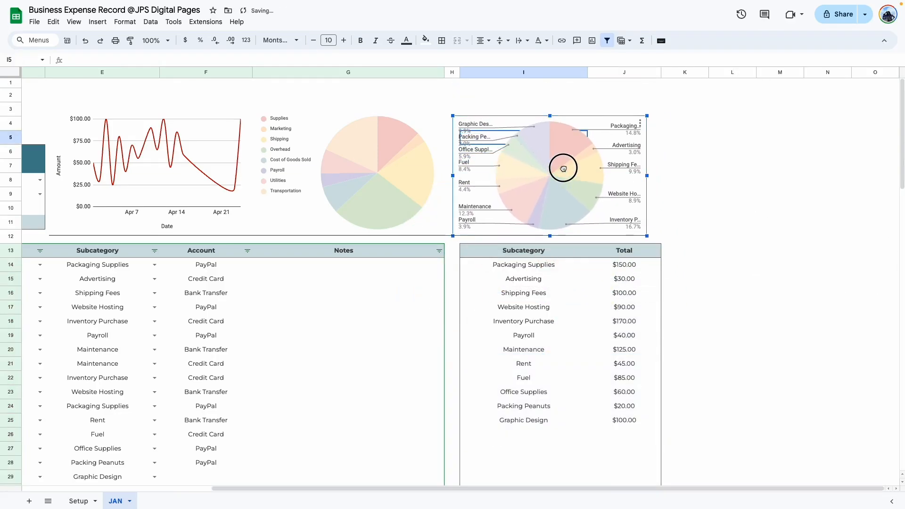
{"action": "left_click", "coordinate": [556, 109]}
{"action": "left_click_drag", "start_coordinate": [650, 172], "coordinate": [661, 172]}
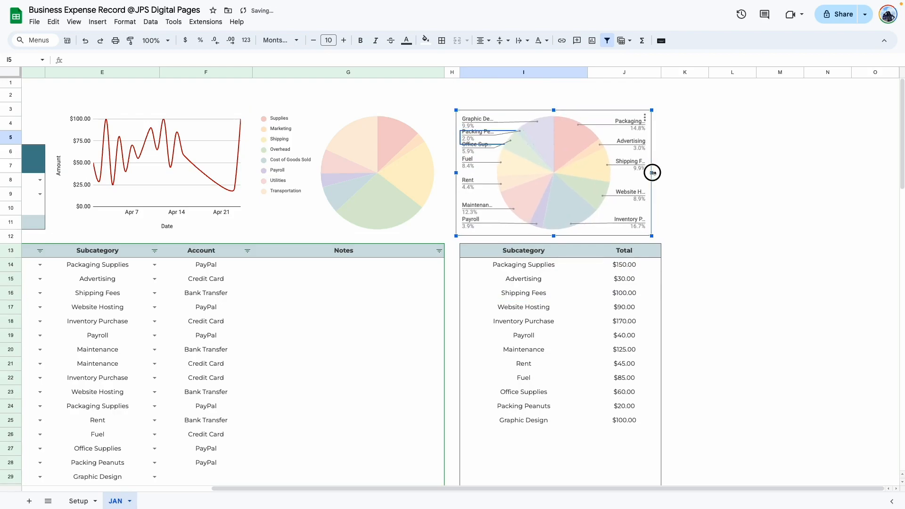
{"action": "left_click", "coordinate": [719, 252]}
Set the subcategory pie chart's donut hole to 75% and close the chart editor
{"action": "double_click", "coordinate": [485, 131]}
{"action": "left_click", "coordinate": [802, 97]}
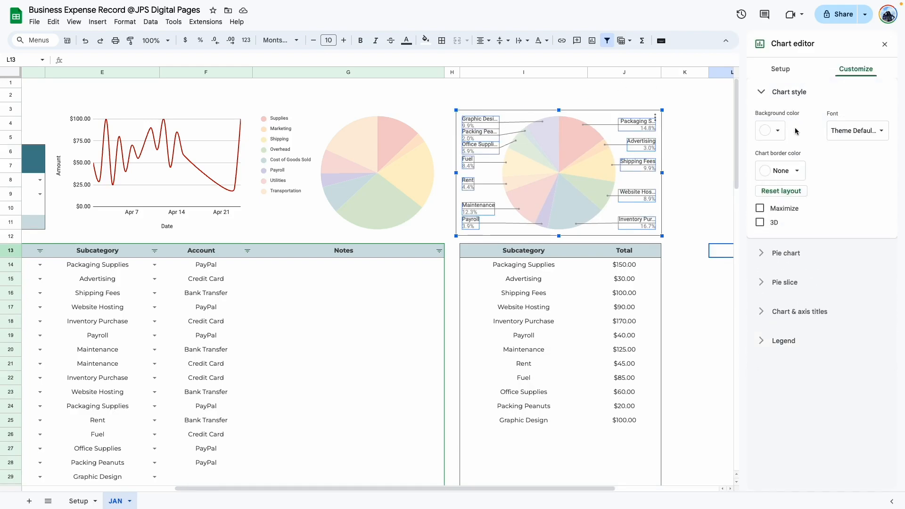
{"action": "left_click", "coordinate": [774, 94]}
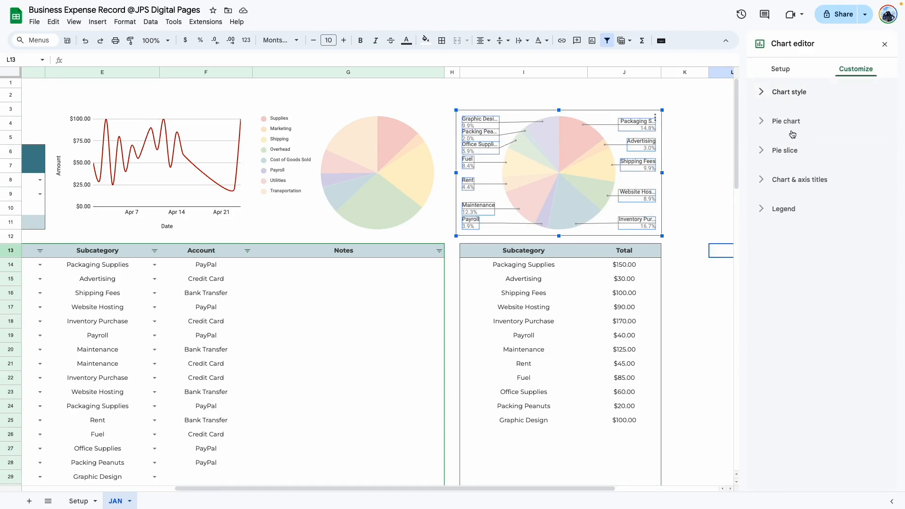
{"action": "left_click", "coordinate": [788, 122]}
{"action": "left_click", "coordinate": [784, 159]}
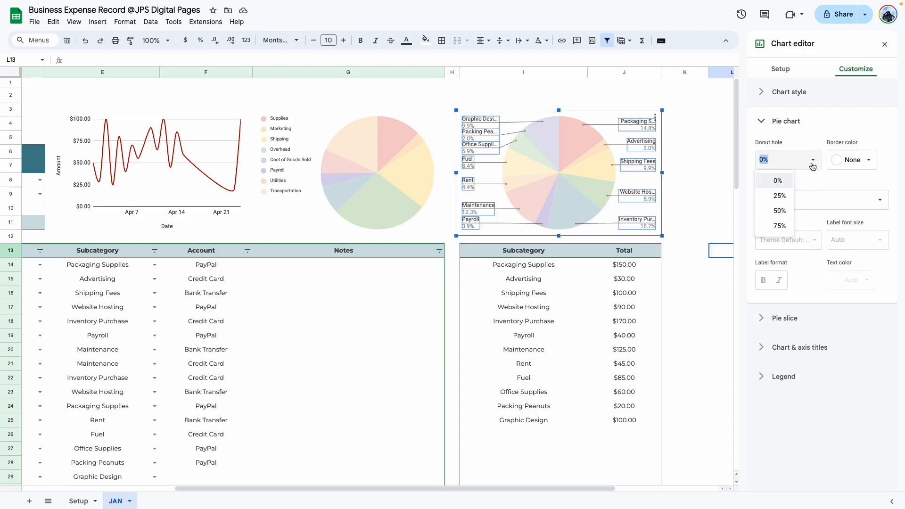
{"action": "left_click", "coordinate": [782, 225]}
{"action": "left_click", "coordinate": [683, 110]}
Place the subcategory donut chart's legend on the left with smaller text and close the chart editor
{"action": "double_click", "coordinate": [639, 124]}
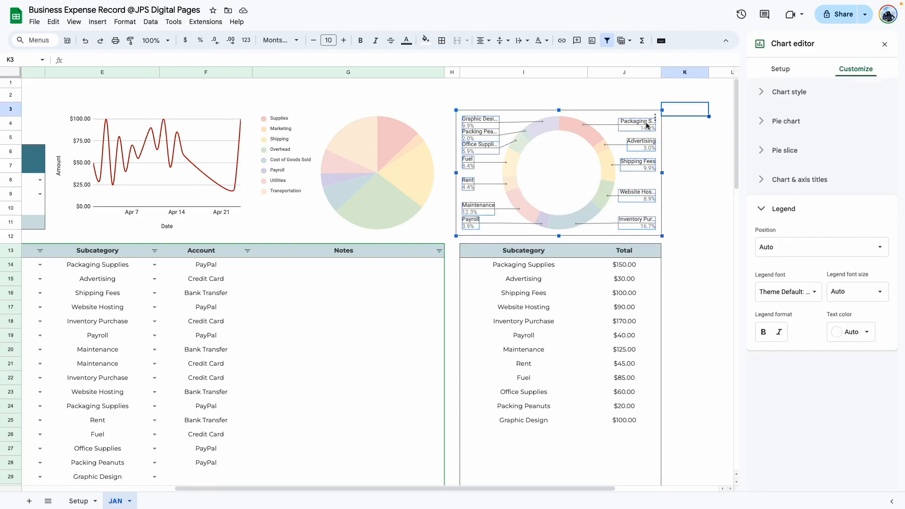
{"action": "left_click", "coordinate": [792, 248]}
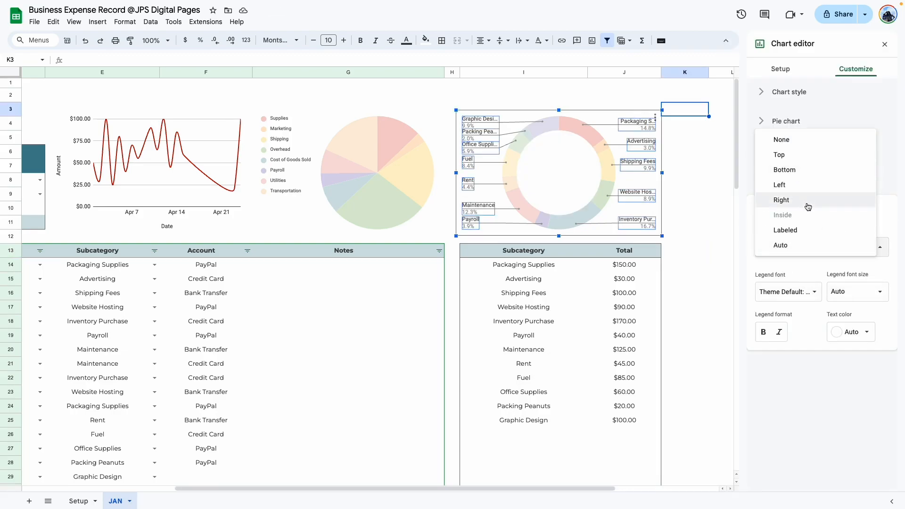
{"action": "left_click", "coordinate": [801, 185]}
{"action": "left_click", "coordinate": [779, 250]}
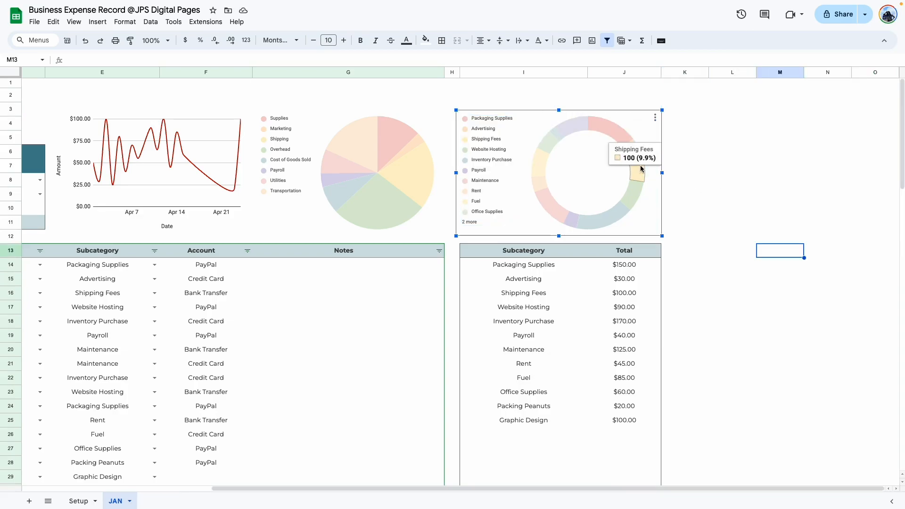
{"action": "left_click", "coordinate": [729, 166]}
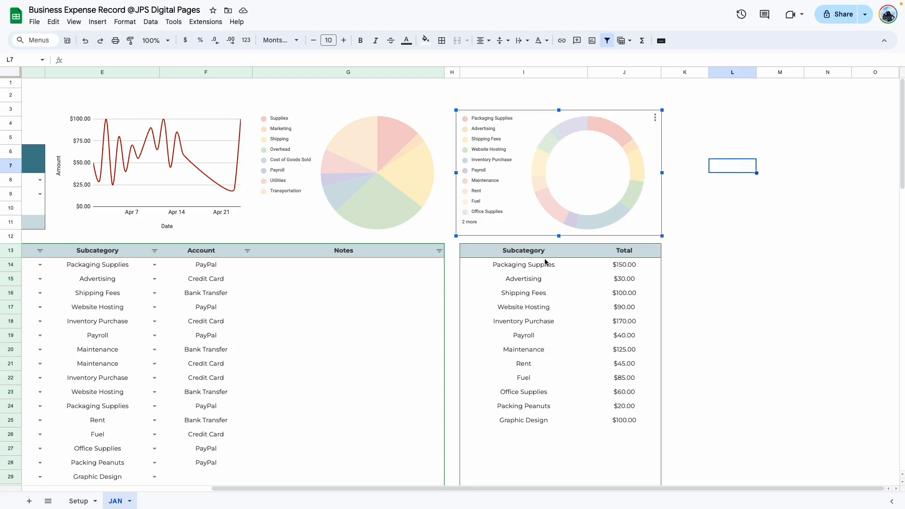
Narrow the empty column A to a slim margin beside the expense table
{"action": "mouse_move", "coordinate": [615, 140]}
{"action": "left_click", "coordinate": [706, 267]}
{"action": "left_click_drag", "start_coordinate": [617, 491], "coordinate": [292, 447]}
{"action": "left_click_drag", "start_coordinate": [406, 488], "coordinate": [295, 487]}
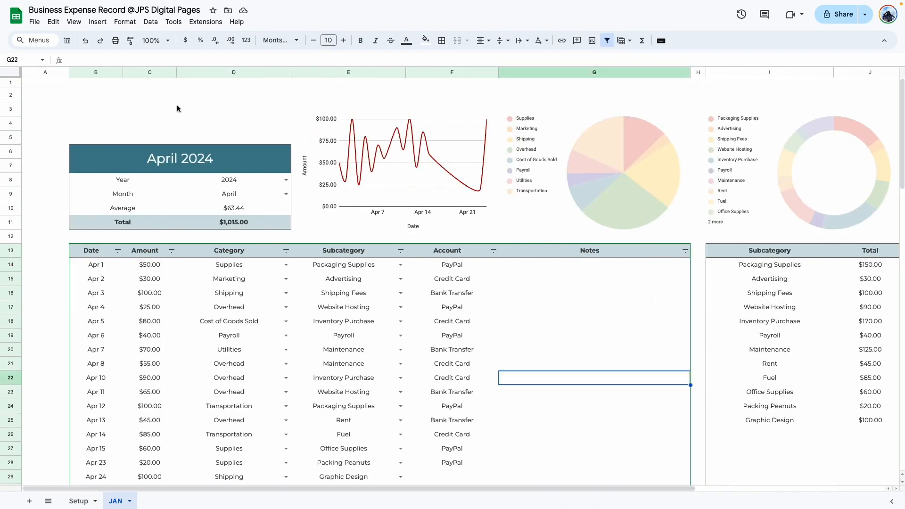
{"action": "left_click", "coordinate": [40, 73]}
{"action": "left_click_drag", "start_coordinate": [69, 72], "coordinate": [40, 74]}
{"action": "left_click_drag", "start_coordinate": [604, 488], "coordinate": [848, 487]}
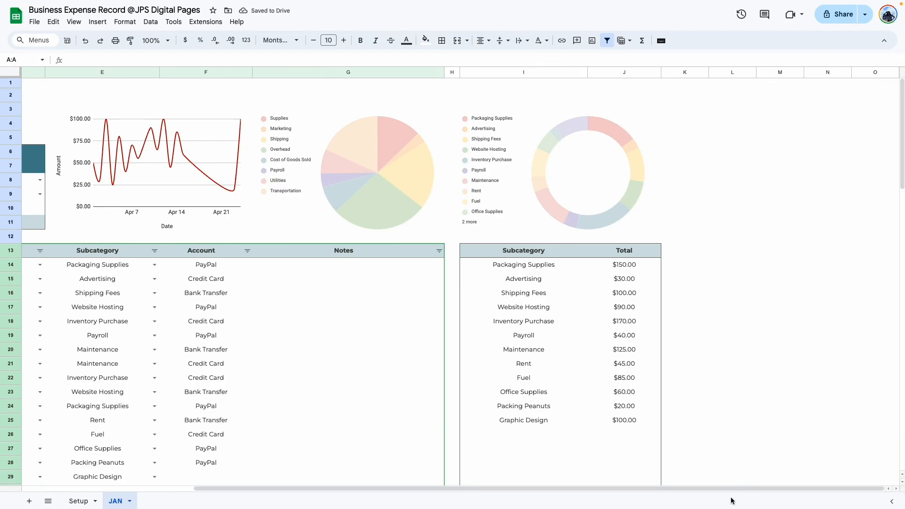
Delete all the unused columns beyond column K, keeping K as the margin after the Subcategory table
{"action": "left_click_drag", "start_coordinate": [732, 72], "coordinate": [875, 72]}
{"action": "right_click", "coordinate": [767, 72]}
{"action": "left_click", "coordinate": [665, 181]}
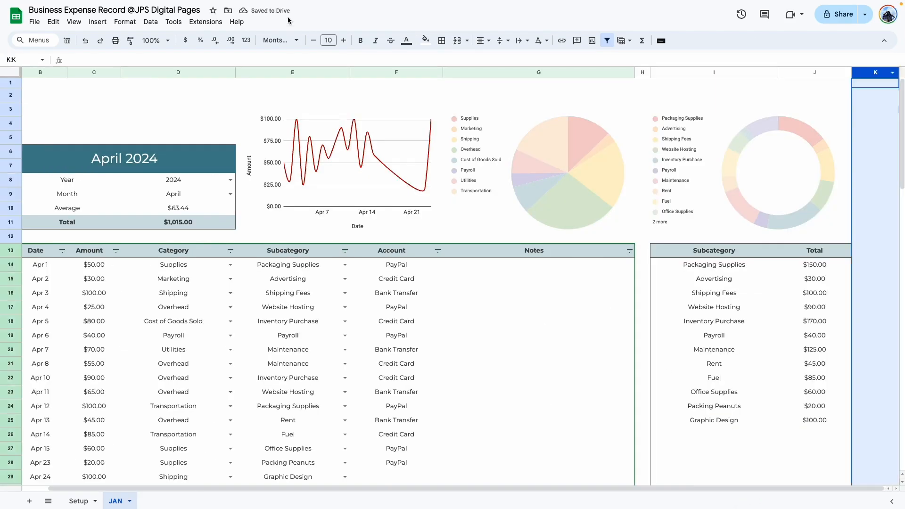
Set the width of the empty margin columns A and K to 30 pixels
{"action": "scroll", "coordinate": [192, 488], "scroll_direction": "left", "scroll_amount": 1}
{"action": "left_click", "coordinate": [31, 72]}
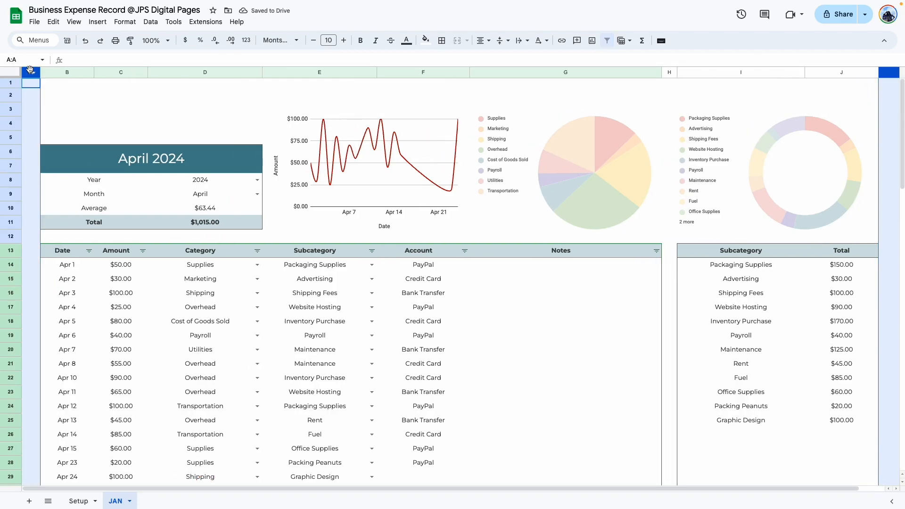
{"action": "right_click", "coordinate": [30, 71]}
{"action": "left_click", "coordinate": [84, 132]}
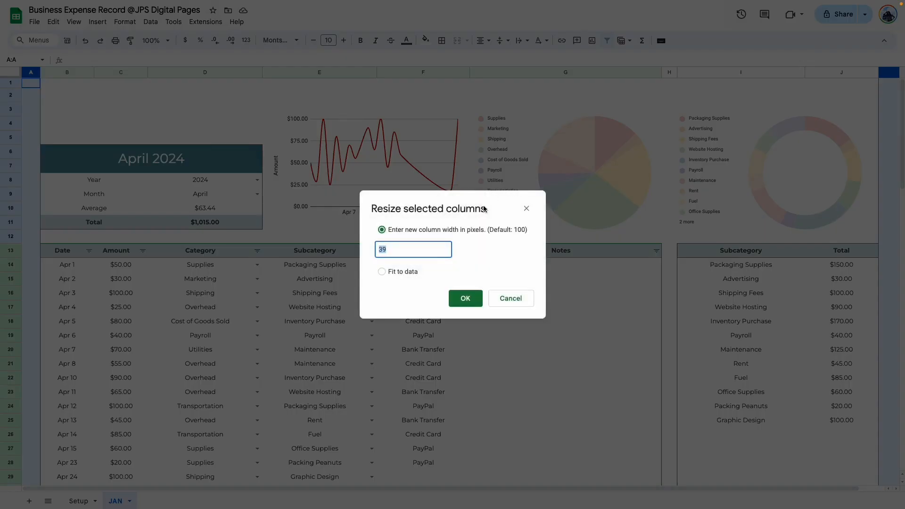
{"action": "type", "text": "30"}
{"action": "key", "text": "Return"}
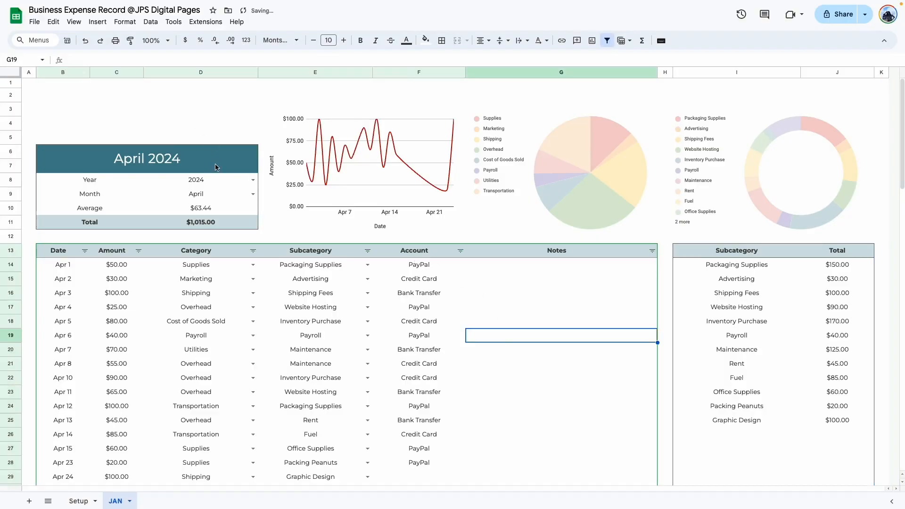
Delete the empty first row of the sheet
{"action": "left_click", "coordinate": [10, 83]}
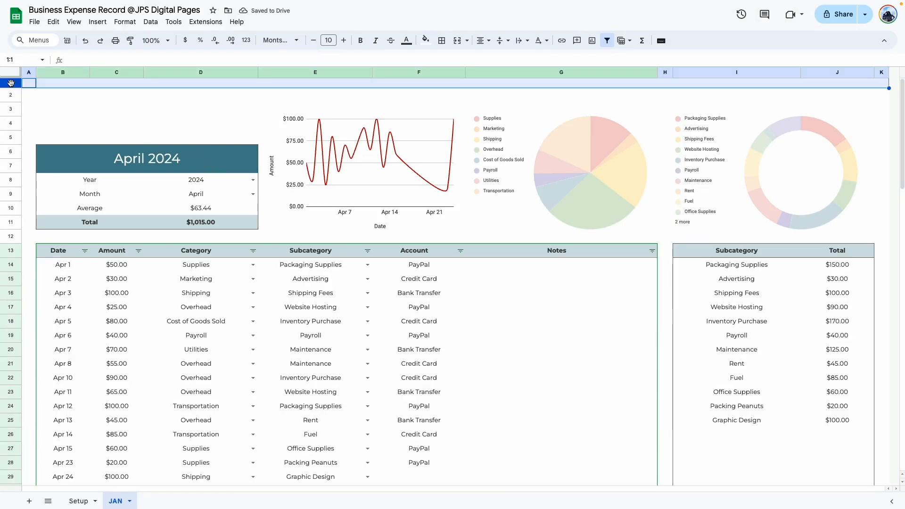
{"action": "right_click", "coordinate": [11, 83]}
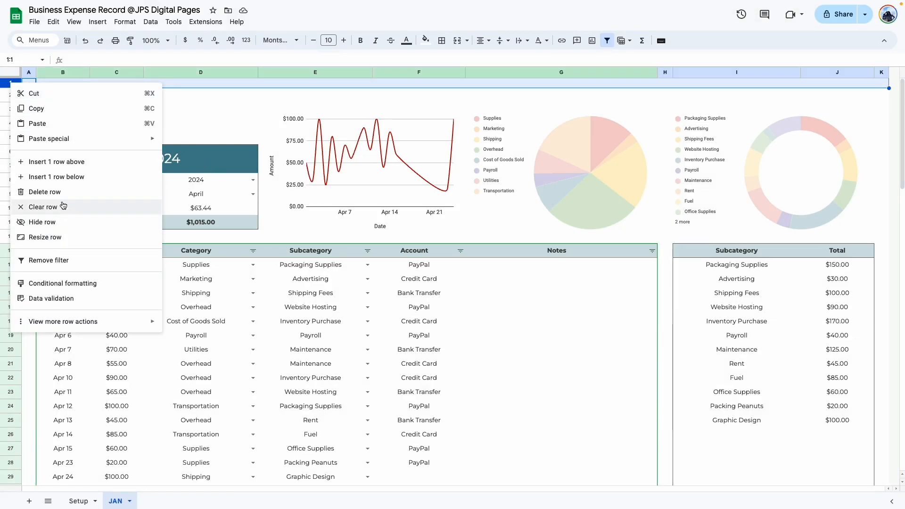
{"action": "left_click", "coordinate": [36, 191]}
{"action": "left_click", "coordinate": [456, 313]}
Shrink the line, pie and donut charts from their upper edges so row 2 above them is free
{"action": "left_click", "coordinate": [384, 112]}
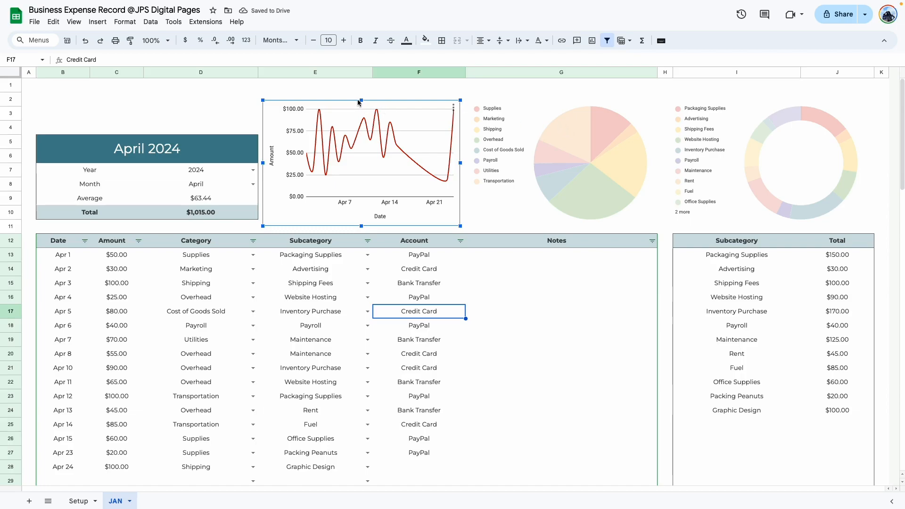
{"action": "left_click_drag", "start_coordinate": [360, 100], "coordinate": [360, 111]}
{"action": "left_click", "coordinate": [596, 106]}
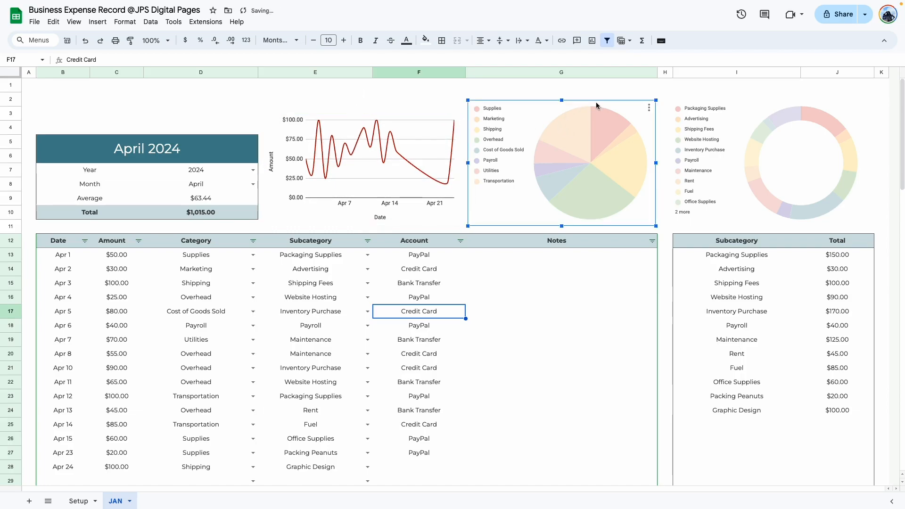
{"action": "left_click_drag", "start_coordinate": [562, 100], "coordinate": [561, 111]}
{"action": "left_click", "coordinate": [769, 105]}
{"action": "left_click_drag", "start_coordinate": [769, 101], "coordinate": [769, 111]}
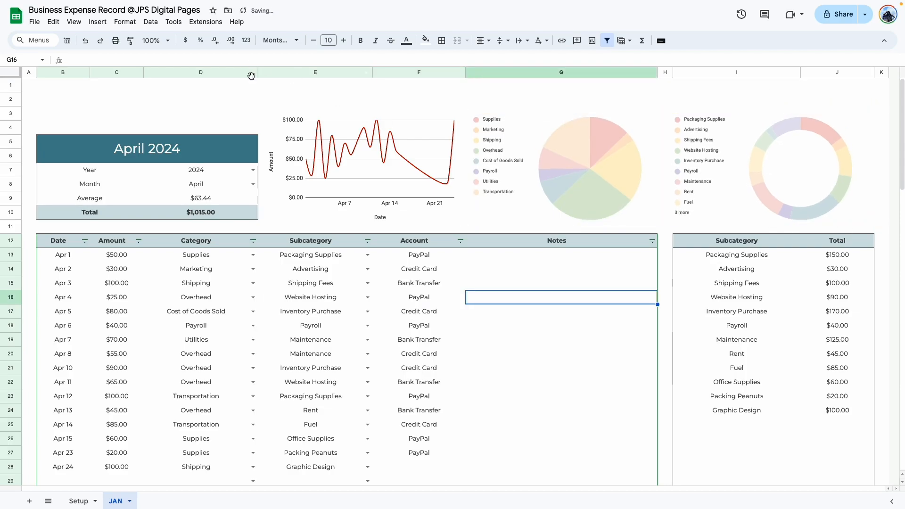
Merge cells E2:F2 above the daily spending line chart into one heading cell
{"action": "left_click", "coordinate": [286, 100]}
{"action": "left_click_drag", "start_coordinate": [286, 101], "coordinate": [440, 98]}
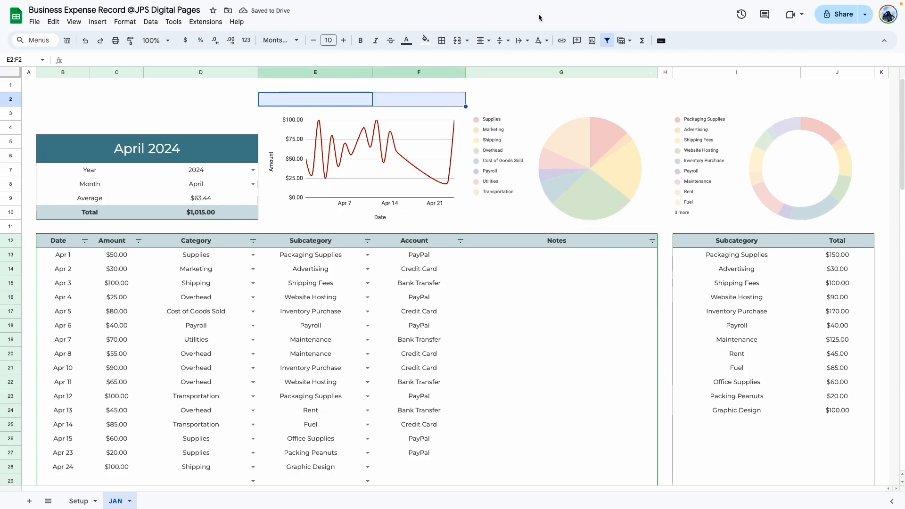
{"action": "left_click", "coordinate": [457, 40]}
{"action": "left_click", "coordinate": [585, 98]}
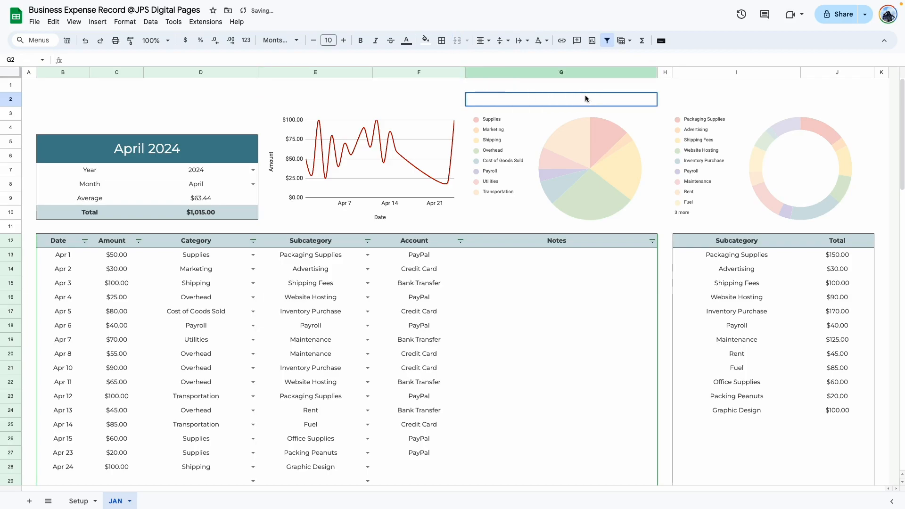
{"action": "left_click", "coordinate": [694, 98]}
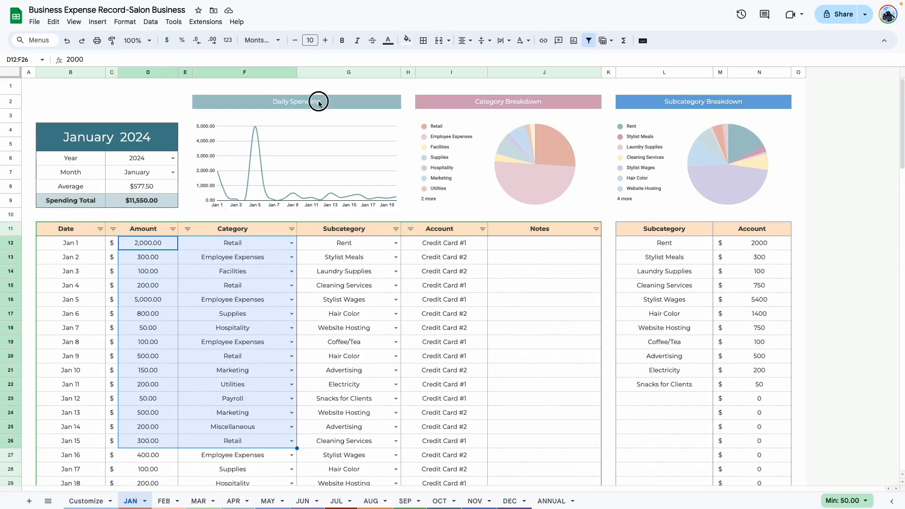
Switch to the Business Expense Record-Salon Business spreadsheet and examine the colored headings above its three charts
{"action": "left_click", "coordinate": [318, 101]}
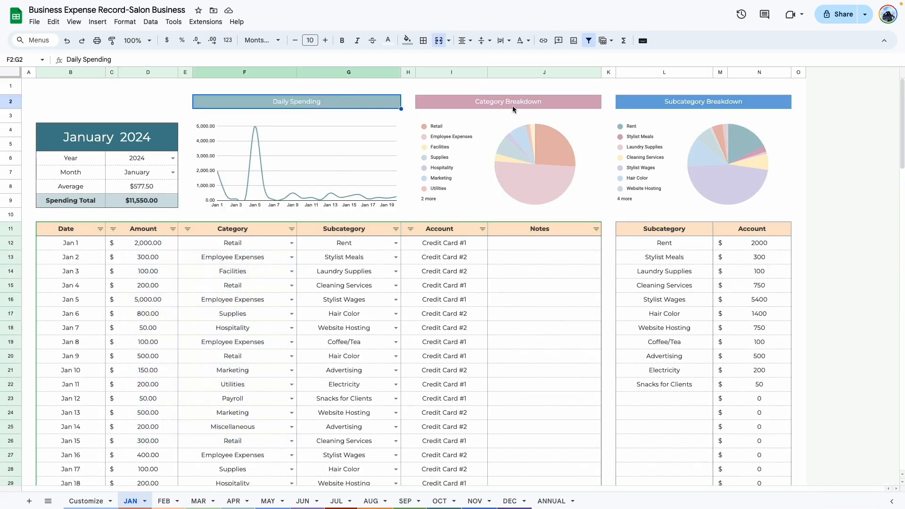
{"action": "left_click", "coordinate": [513, 106]}
{"action": "left_click", "coordinate": [681, 110]}
Title the charts Daily Spending, Category Breakdown and Subcategory Breakdown with red, blue and purple fills, and separate the first two with a narrow column G
{"action": "left_click", "coordinate": [379, 105]}
{"action": "left_click", "coordinate": [489, 105]}
{"action": "left_click", "coordinate": [728, 106]}
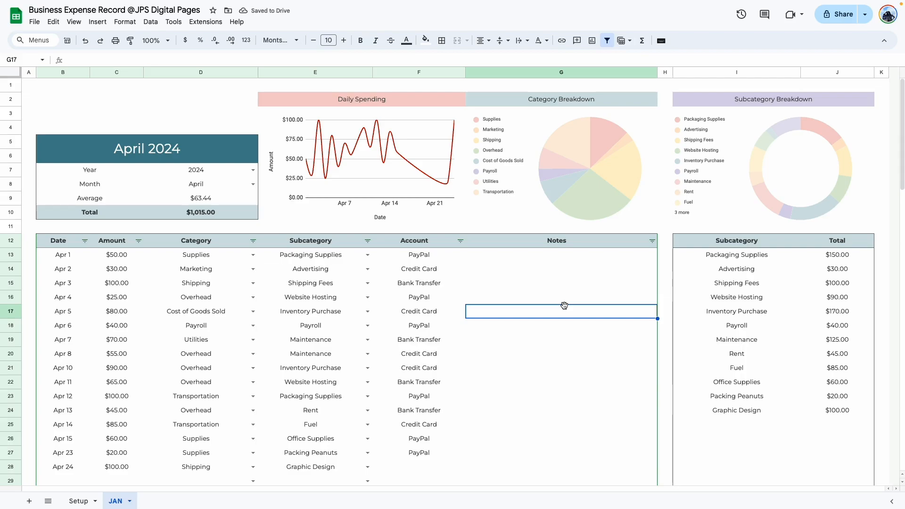
{"action": "left_click", "coordinate": [566, 105]}
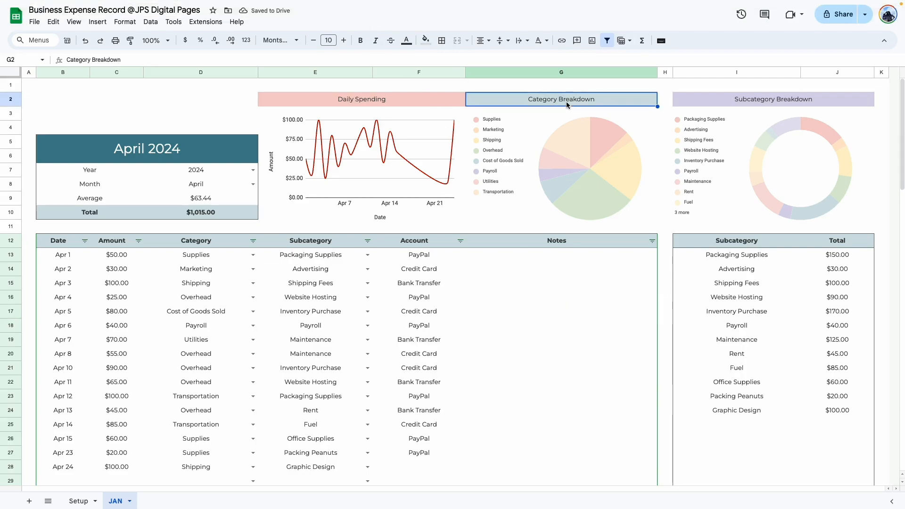
{"action": "left_click", "coordinate": [732, 99]}
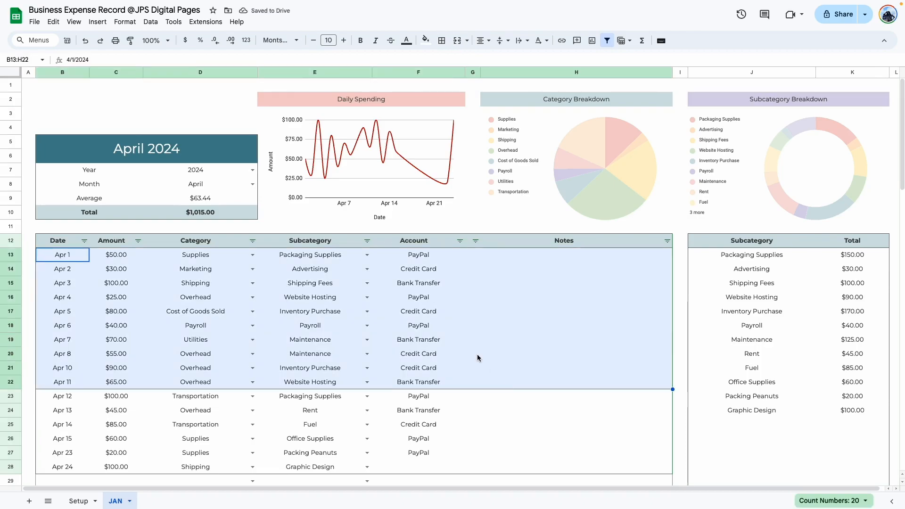
{"action": "left_click", "coordinate": [334, 306]}
{"action": "left_click_drag", "start_coordinate": [45, 255], "coordinate": [602, 373]}
{"action": "left_click", "coordinate": [104, 286]}
Apply grey dotted horizontal borders between the expense rows, from B13 to H99
{"action": "left_click_drag", "start_coordinate": [53, 254], "coordinate": [515, 331]}
{"action": "key", "text": "ctrl+shift+Down"}
{"action": "key", "text": "ctrl+shift+Down"}
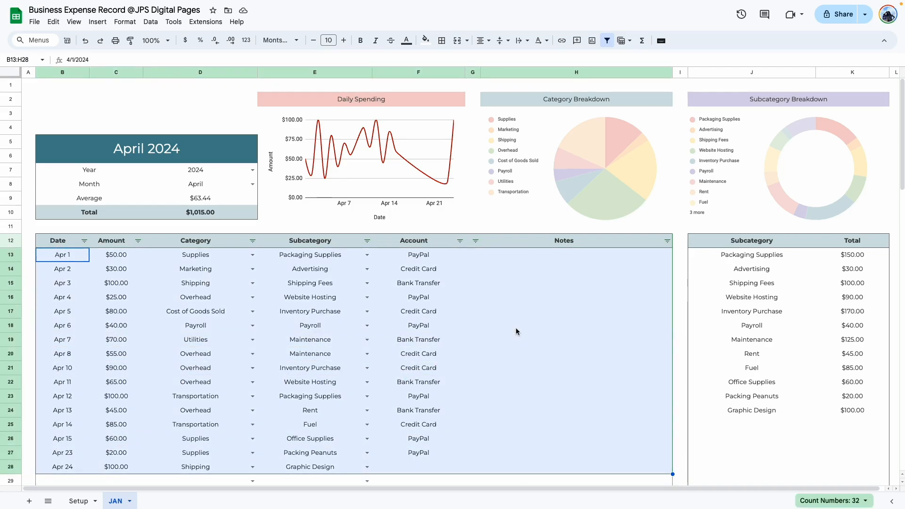
{"action": "left_click", "coordinate": [442, 41]}
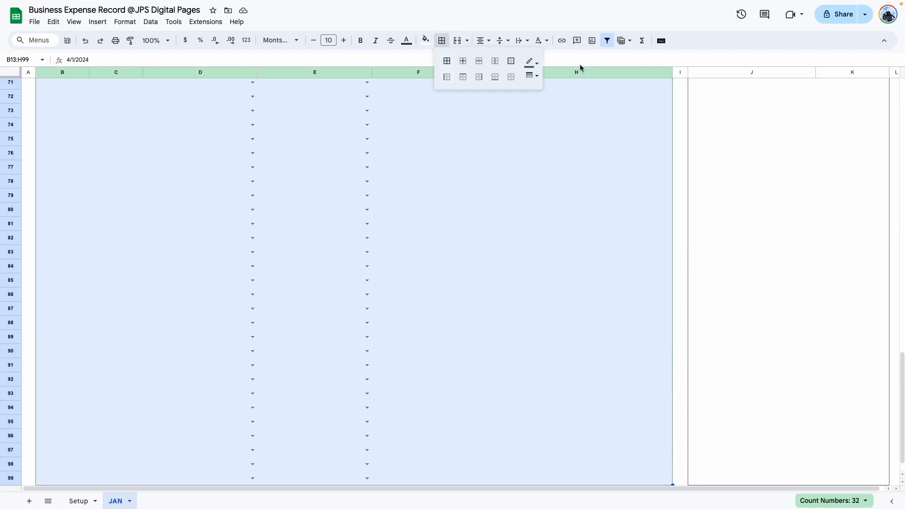
{"action": "left_click", "coordinate": [531, 62]}
{"action": "left_click", "coordinate": [575, 96]}
{"action": "left_click", "coordinate": [529, 75]}
{"action": "left_click", "coordinate": [556, 92]}
{"action": "left_click", "coordinate": [529, 77]}
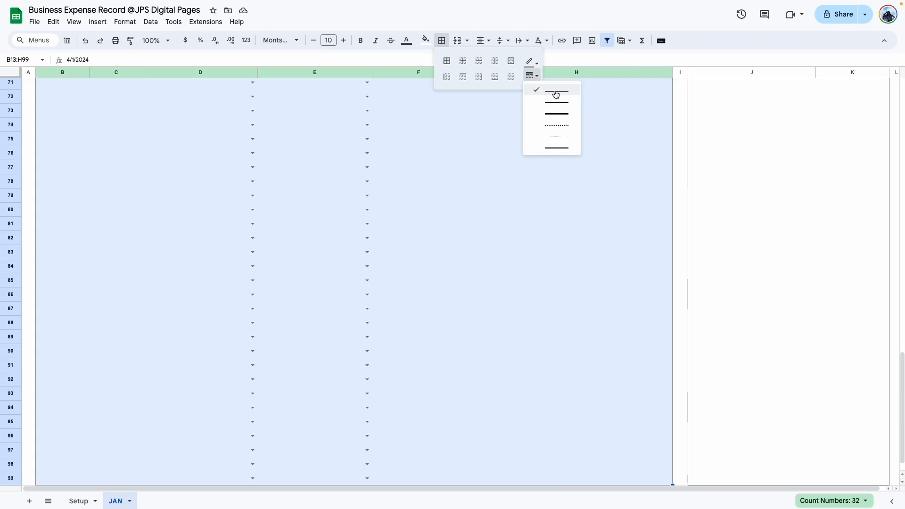
{"action": "left_click", "coordinate": [554, 140]}
{"action": "scroll", "coordinate": [547, 120], "scroll_direction": "up", "scroll_amount": 5}
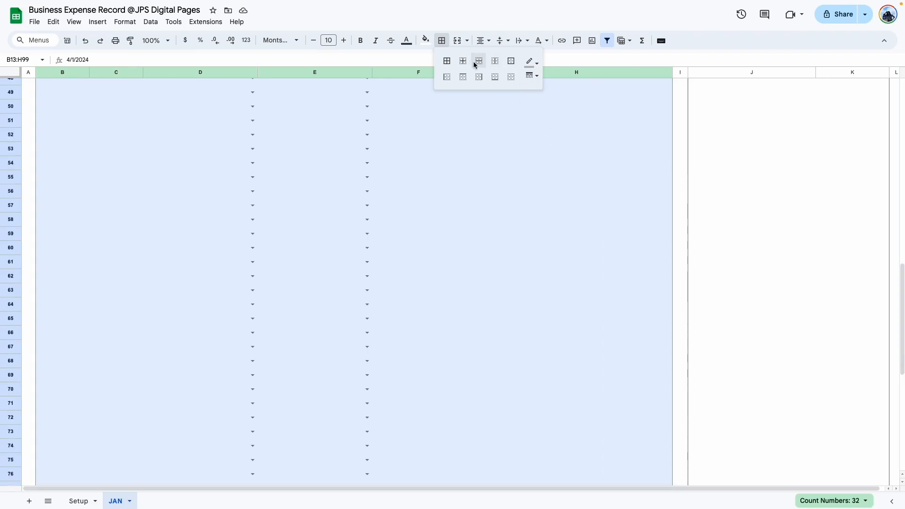
{"action": "left_click", "coordinate": [478, 60]}
Add solid grey vertical borders between the columns of the expense rows B13:H99
{"action": "scroll", "coordinate": [518, 173], "scroll_direction": "up", "scroll_amount": 5}
{"action": "left_click", "coordinate": [494, 61]}
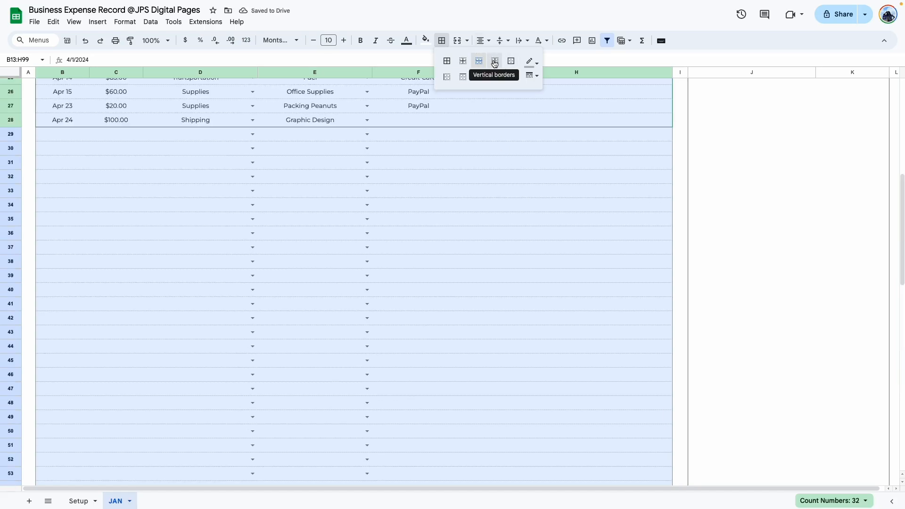
{"action": "left_click", "coordinate": [532, 76]}
{"action": "left_click", "coordinate": [557, 92]}
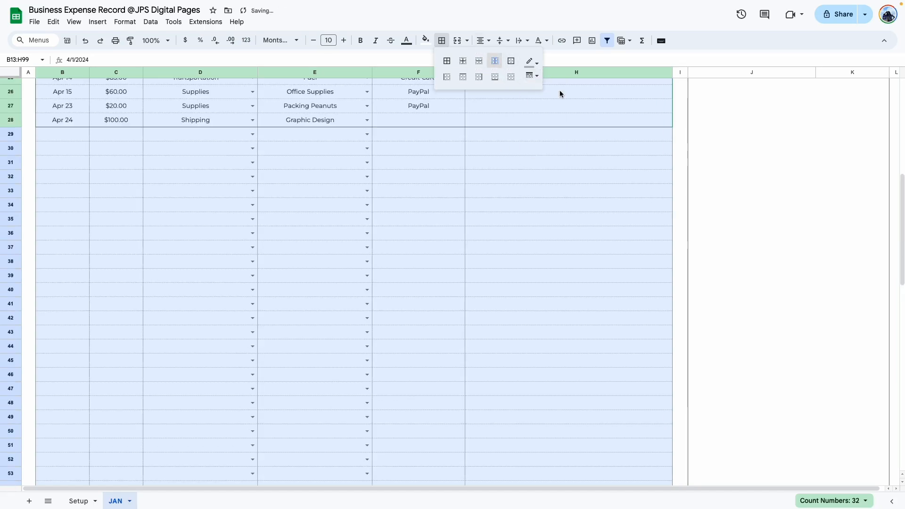
{"action": "left_click", "coordinate": [564, 204]}
{"action": "scroll", "coordinate": [563, 200], "scroll_direction": "up", "scroll_amount": 2}
{"action": "scroll", "coordinate": [563, 196], "scroll_direction": "up", "scroll_amount": 4}
{"action": "scroll", "coordinate": [556, 282], "scroll_direction": "down", "scroll_amount": 3}
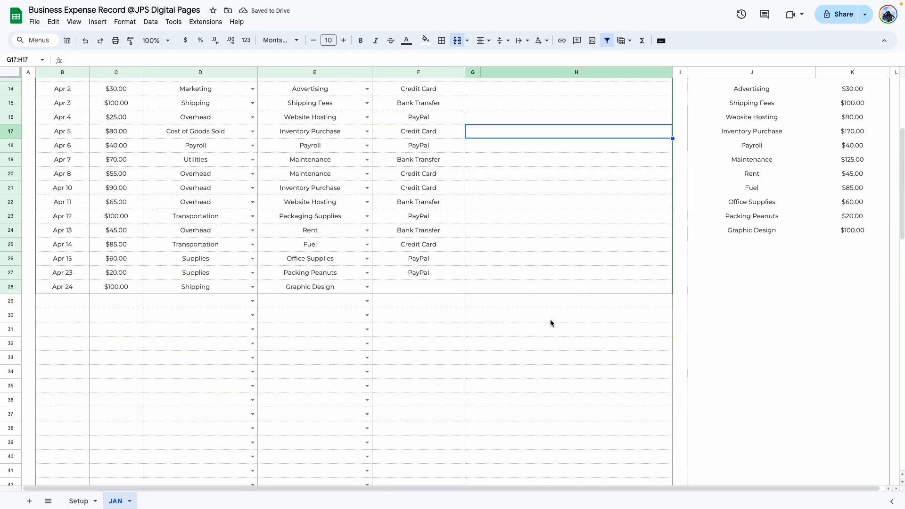
Add matching inner borders to the summary block B7:D10 and to the Subcategory and Total table
{"action": "left_click", "coordinate": [561, 422]}
{"action": "scroll", "coordinate": [562, 377], "scroll_direction": "up", "scroll_amount": 3}
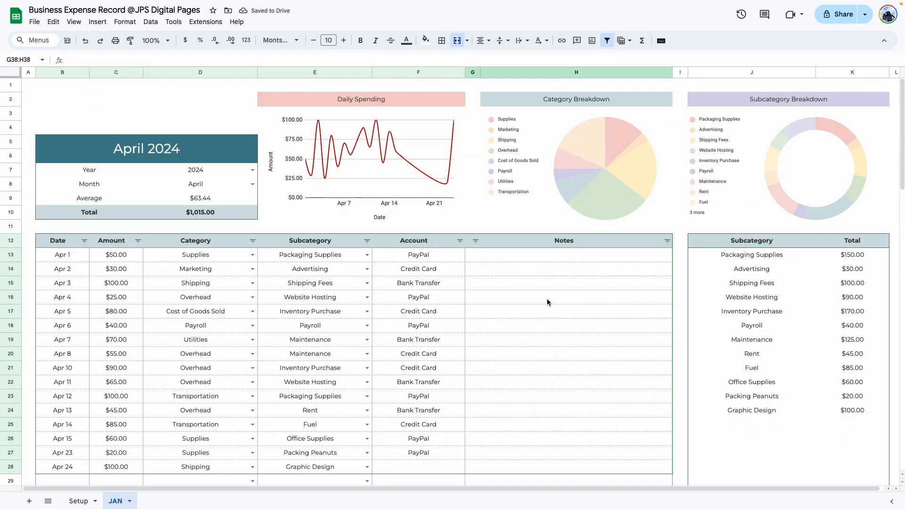
{"action": "left_click_drag", "start_coordinate": [89, 169], "coordinate": [200, 212]}
{"action": "left_click", "coordinate": [442, 40]}
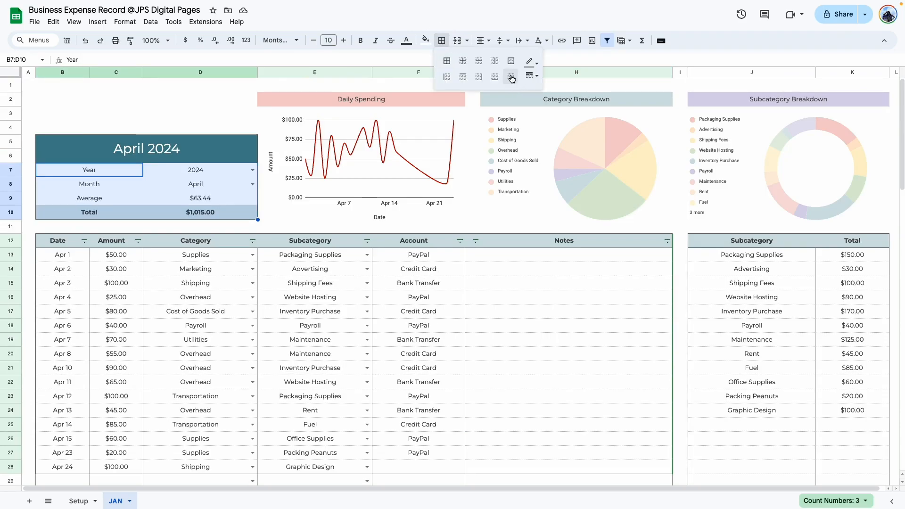
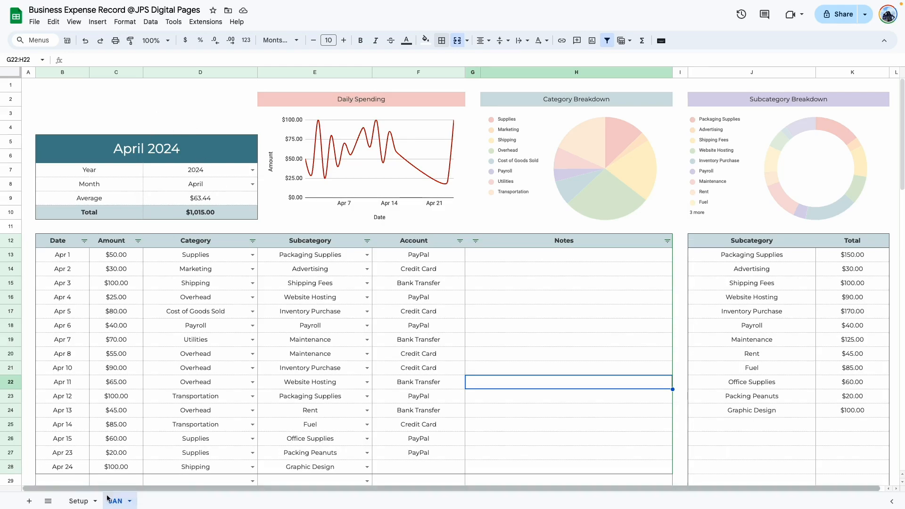
Rename the JAN sheet as APR
{"action": "left_click", "coordinate": [131, 502]}
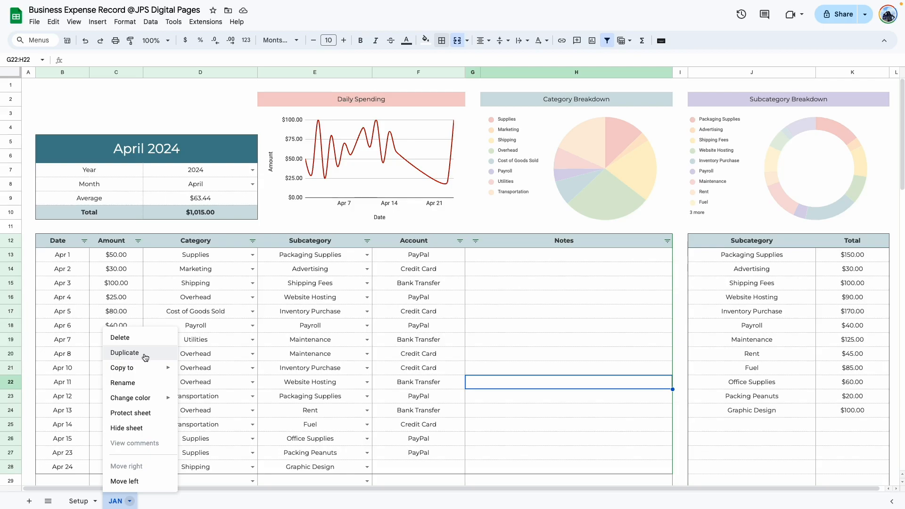
{"action": "left_click", "coordinate": [134, 383]}
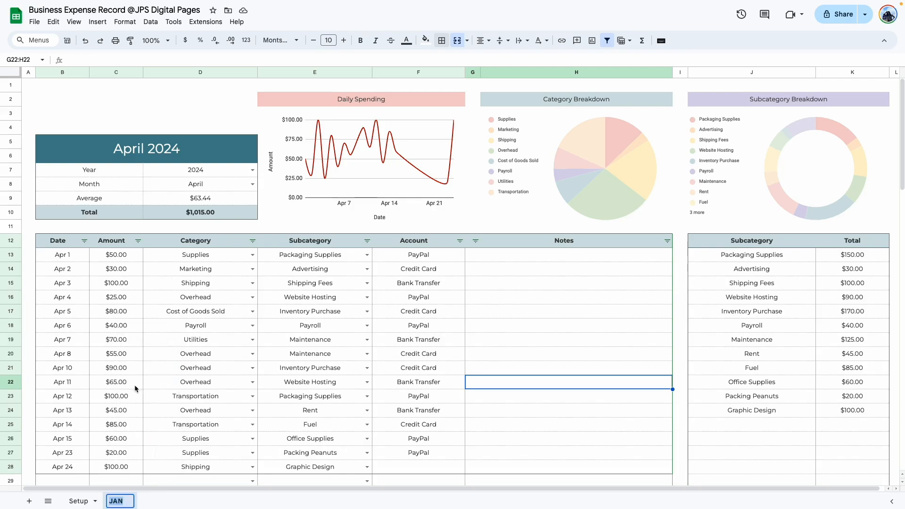
{"action": "type", "text": "APR"}
{"action": "key", "text": "Return"}
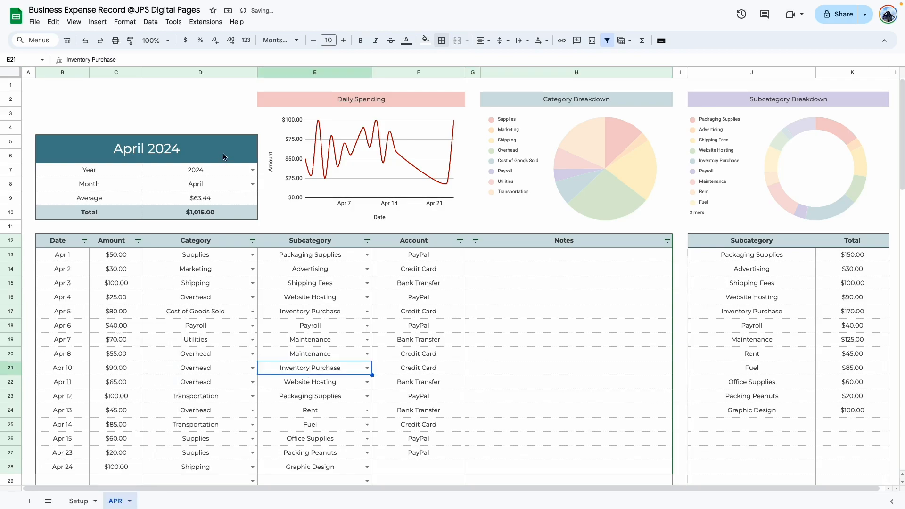
Duplicate the APR sheet and rename the copy as MAY
{"action": "left_click", "coordinate": [130, 501]}
{"action": "left_click", "coordinate": [151, 351]}
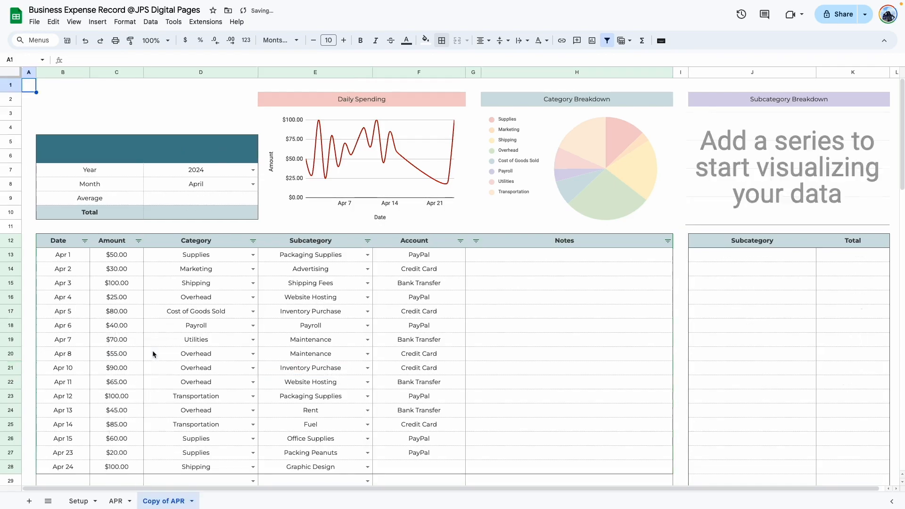
{"action": "left_click", "coordinate": [192, 501]}
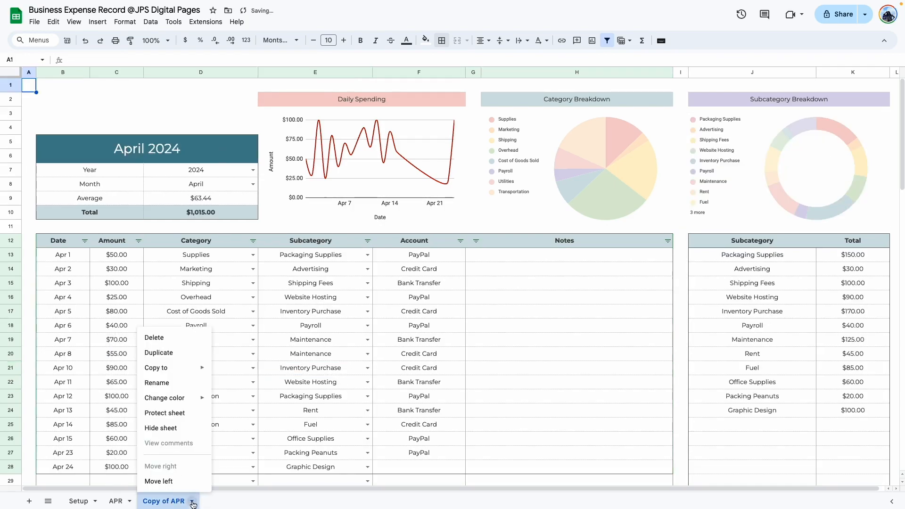
{"action": "left_click", "coordinate": [174, 382]}
{"action": "type", "text": "MAY"}
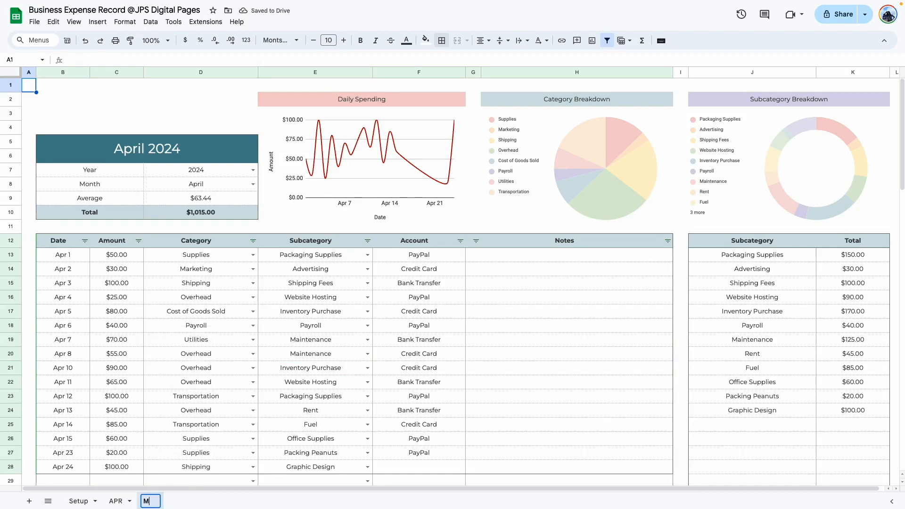
{"action": "key", "text": "Return"}
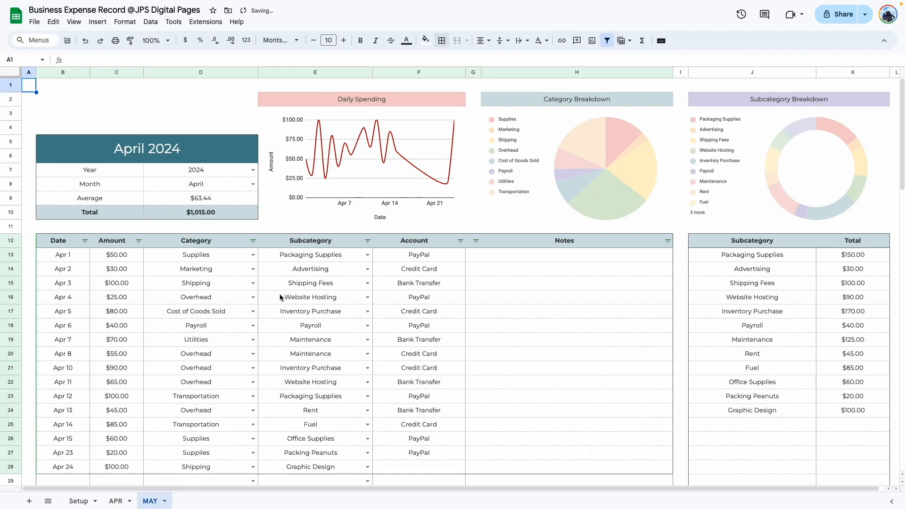
Compare the APR sheet with its MAY copy, ending on the MAY sheet
{"action": "left_click", "coordinate": [529, 332]}
{"action": "left_click", "coordinate": [115, 501]}
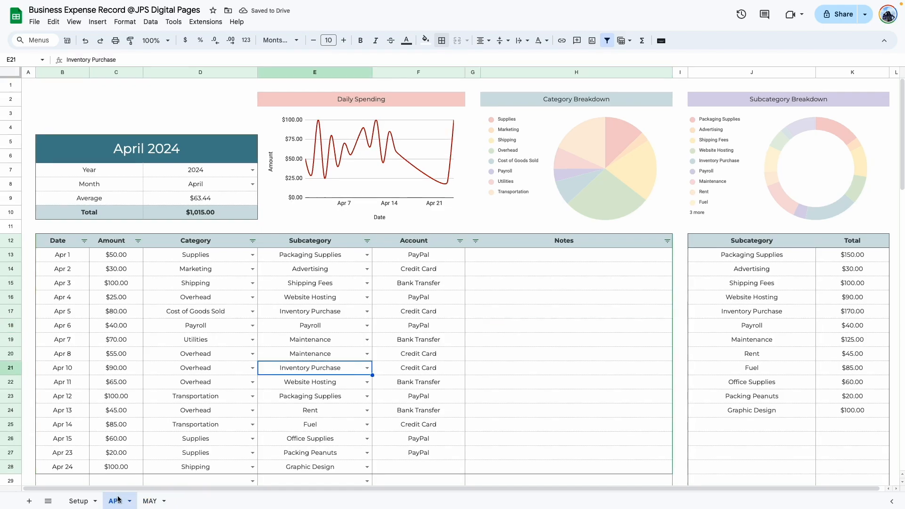
{"action": "left_click", "coordinate": [150, 501]}
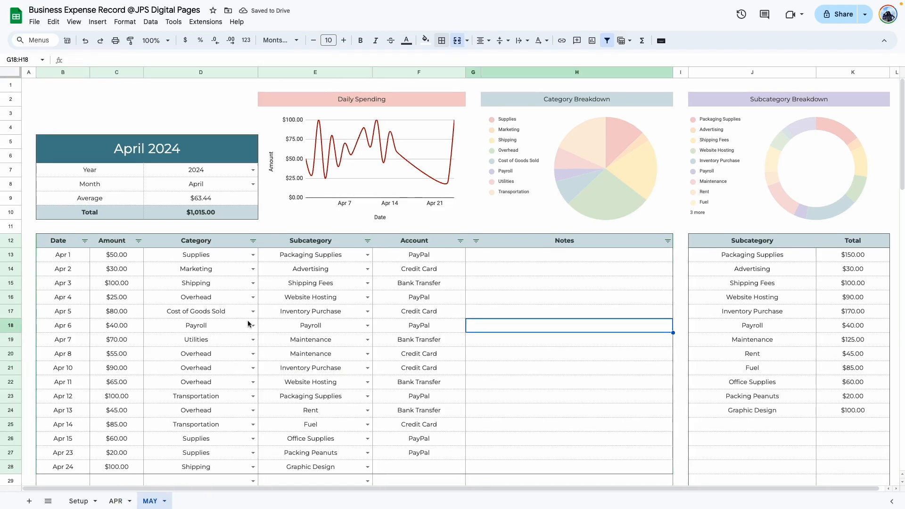
Give the APR sheet tab a red colour and the MAY sheet tab a green colour
{"action": "left_click", "coordinate": [116, 502]}
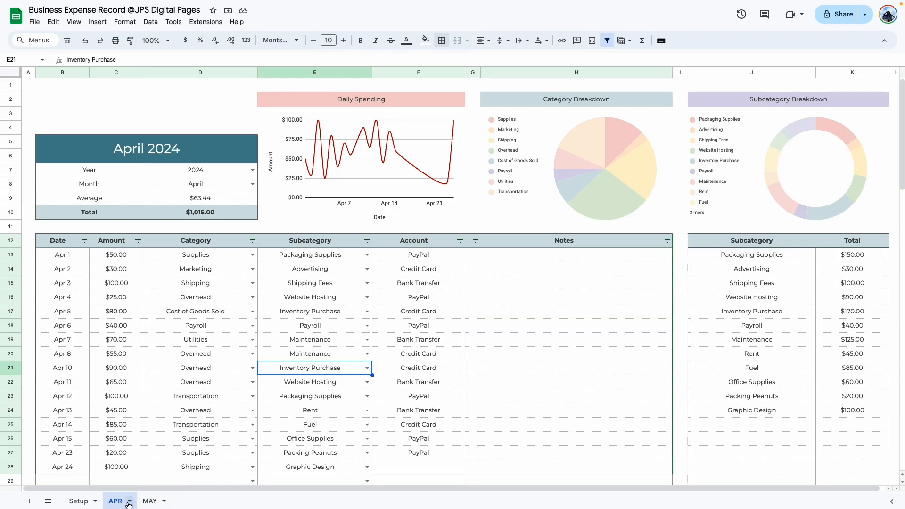
{"action": "left_click", "coordinate": [130, 501]}
{"action": "mouse_move", "coordinate": [144, 398]}
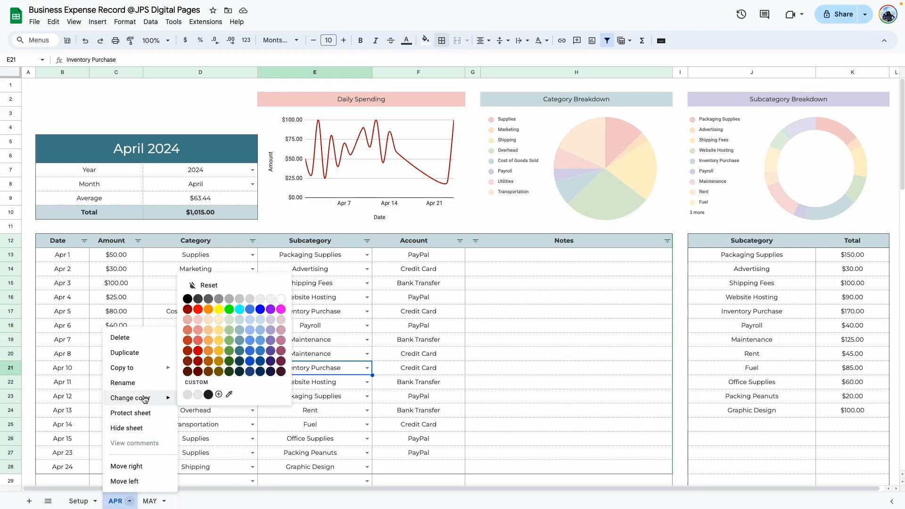
{"action": "left_click", "coordinate": [189, 339]}
{"action": "left_click", "coordinate": [163, 502]}
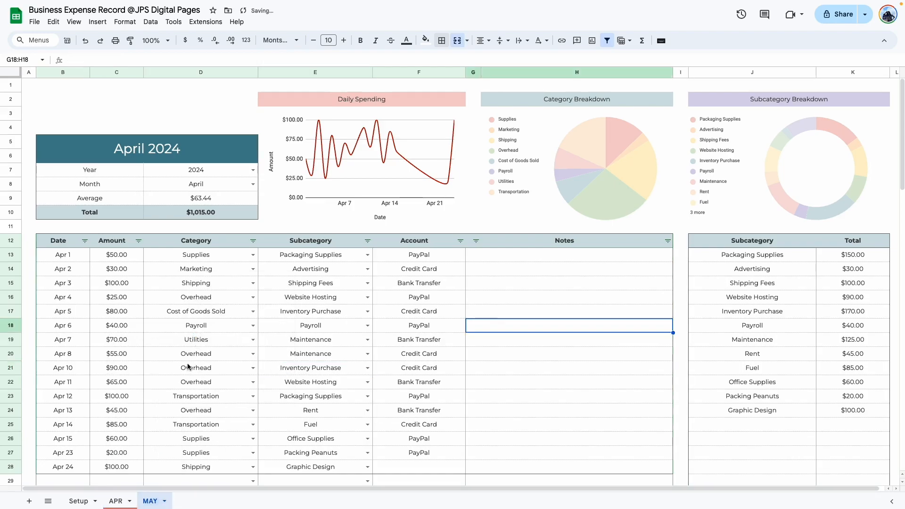
{"action": "left_click", "coordinate": [164, 501]}
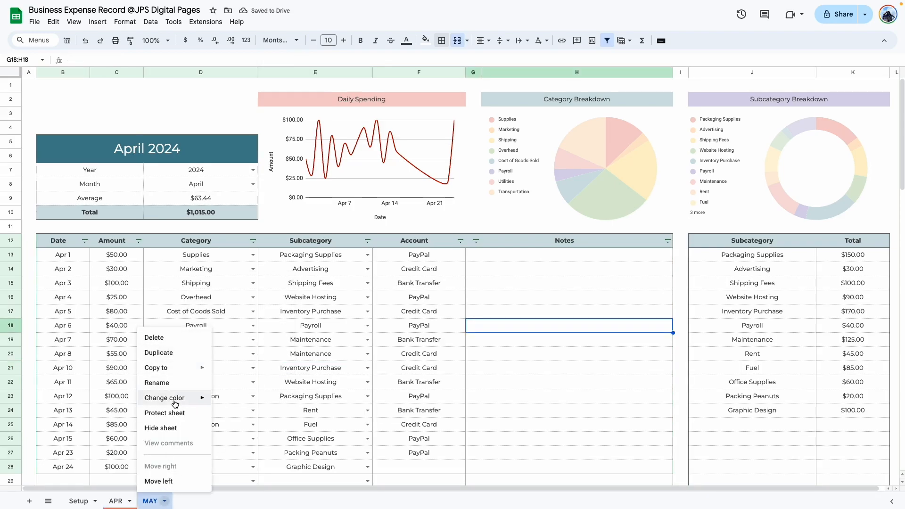
{"action": "left_click", "coordinate": [213, 383]}
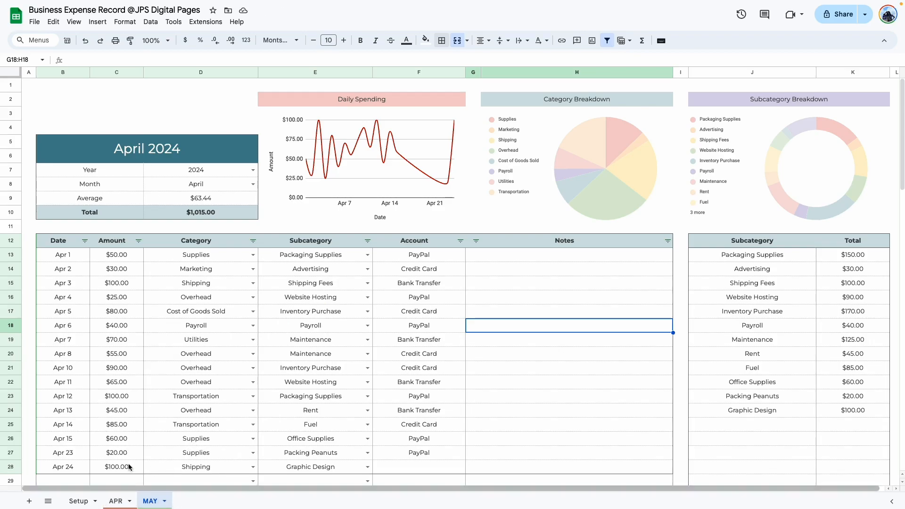
Fill the month title block B5:D6 on the APR sheet with red to match its tab
{"action": "left_click", "coordinate": [164, 151]}
{"action": "left_click", "coordinate": [236, 397]}
{"action": "left_click", "coordinate": [115, 501]}
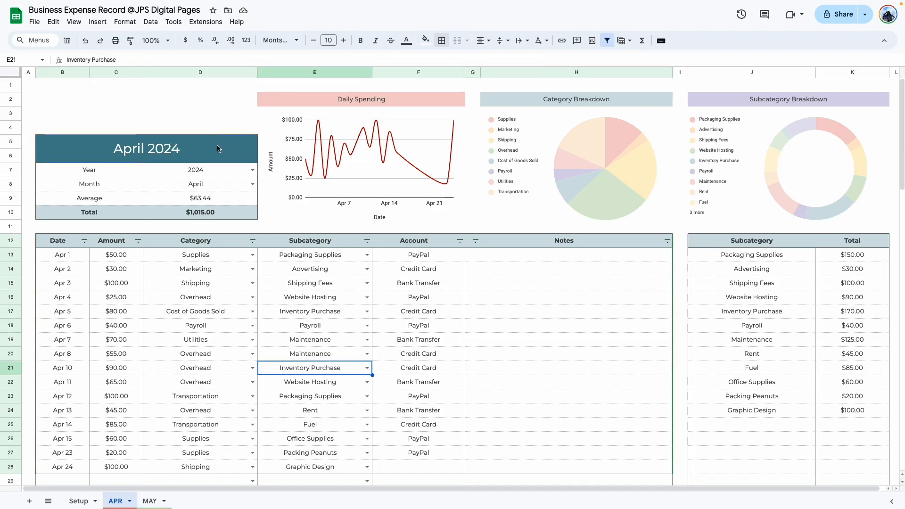
{"action": "left_click", "coordinate": [214, 142]}
{"action": "left_click", "coordinate": [426, 41]}
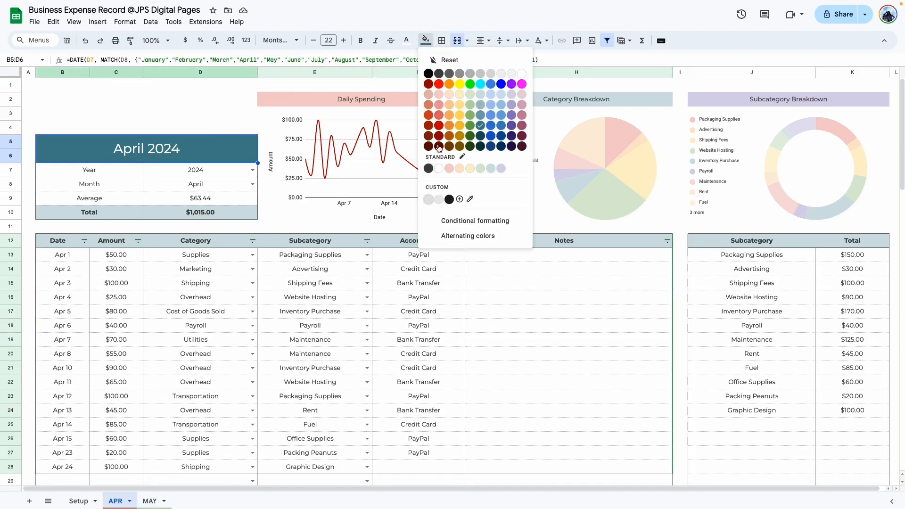
{"action": "left_click", "coordinate": [429, 106]}
{"action": "left_click", "coordinate": [301, 298]}
On the MAY sheet, fill the month title block B5:D6 with green and set the month to May
{"action": "left_click", "coordinate": [150, 501]}
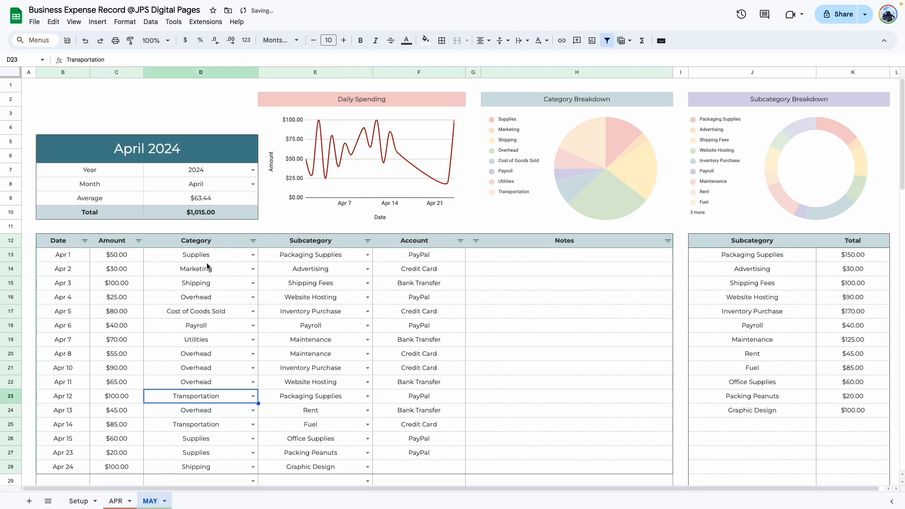
{"action": "left_click", "coordinate": [188, 148]}
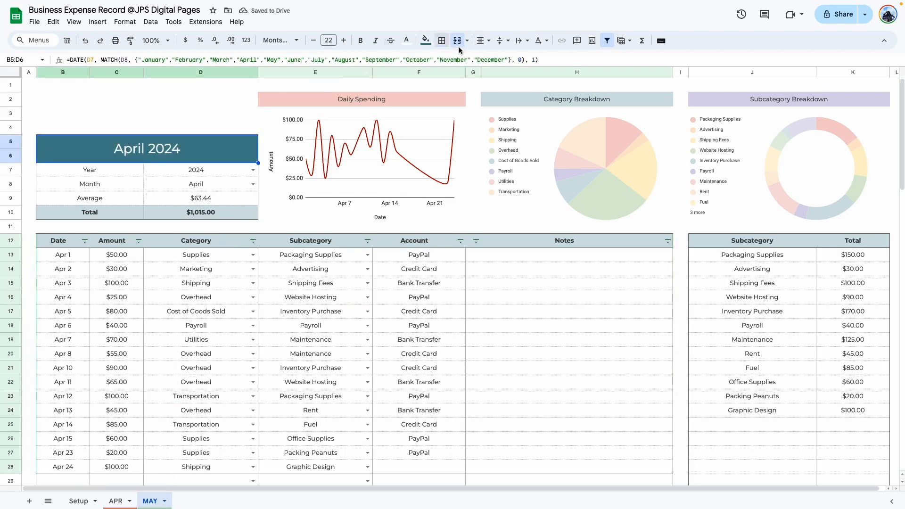
{"action": "left_click", "coordinate": [426, 40]}
{"action": "left_click", "coordinate": [471, 122]}
{"action": "left_click", "coordinate": [510, 336]}
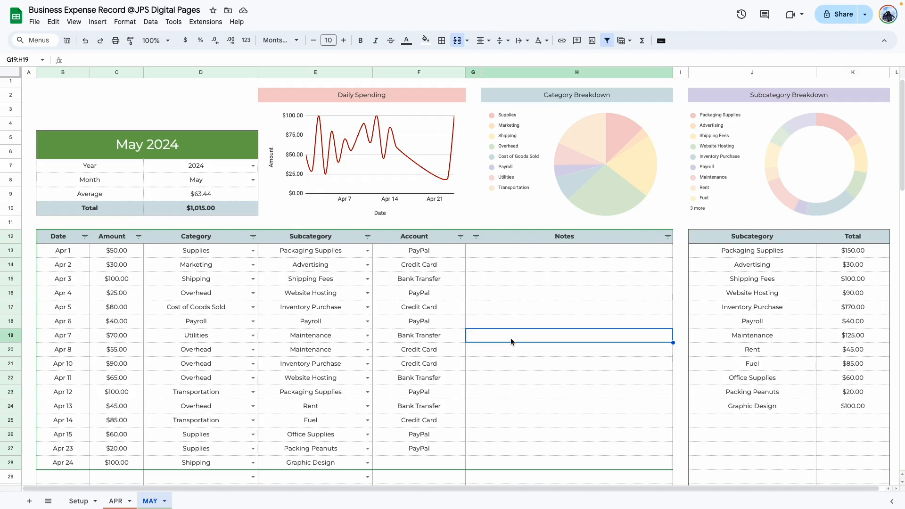
Clear the April expense entries in B13:F28 from the MAY sheet
{"action": "left_click_drag", "start_coordinate": [54, 251], "coordinate": [438, 470]}
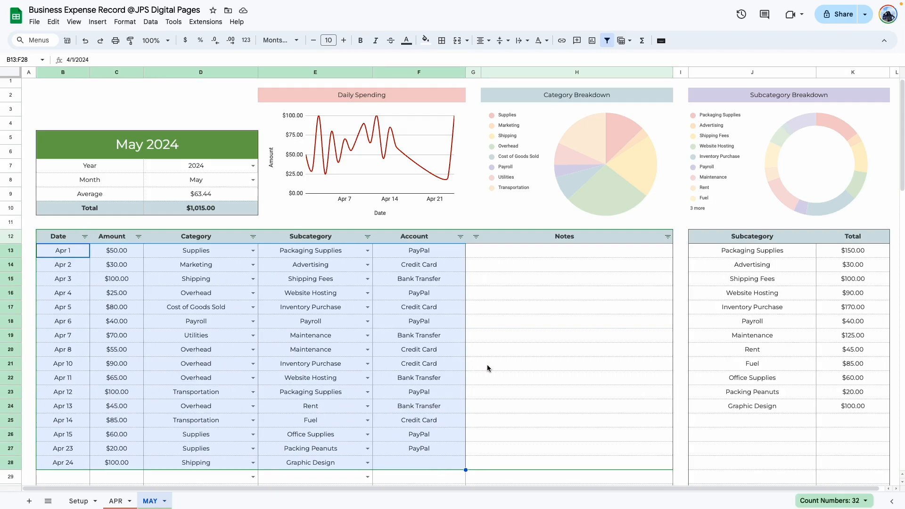
{"action": "key", "text": "Delete"}
{"action": "left_click", "coordinate": [497, 321]}
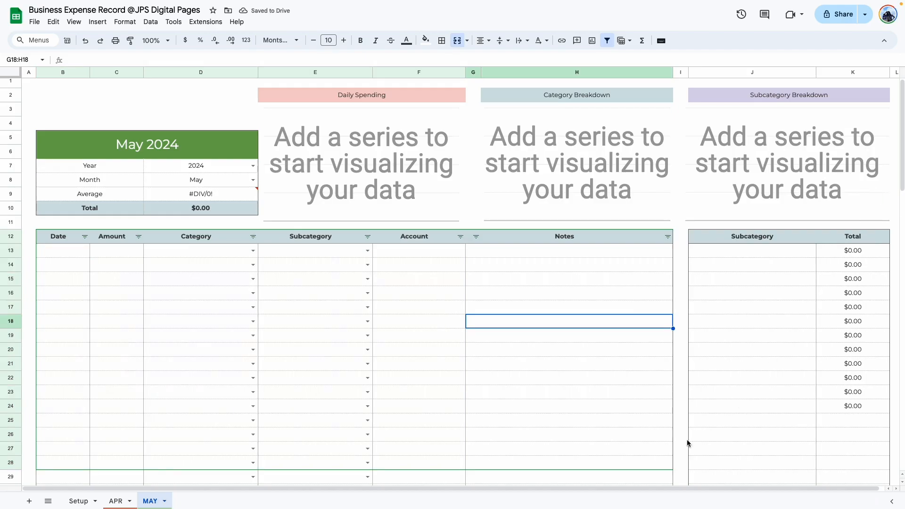
{"action": "left_click_drag", "start_coordinate": [743, 490], "coordinate": [801, 490]}
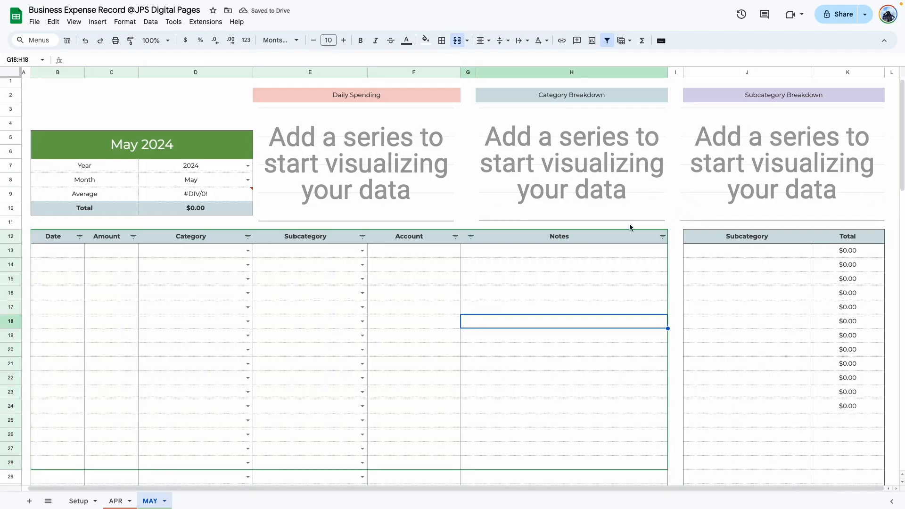
{"action": "left_click_drag", "start_coordinate": [478, 488], "coordinate": [352, 392]}
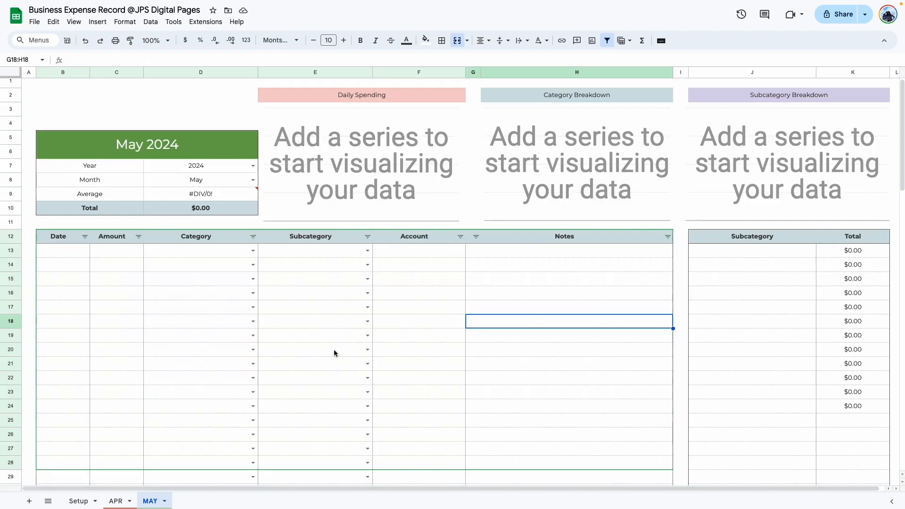
Wrap the Average formula in D9 in IFERROR with a blank fallback: =iferror(AVERAGE(C13:C),"")
{"action": "left_click", "coordinate": [250, 194]}
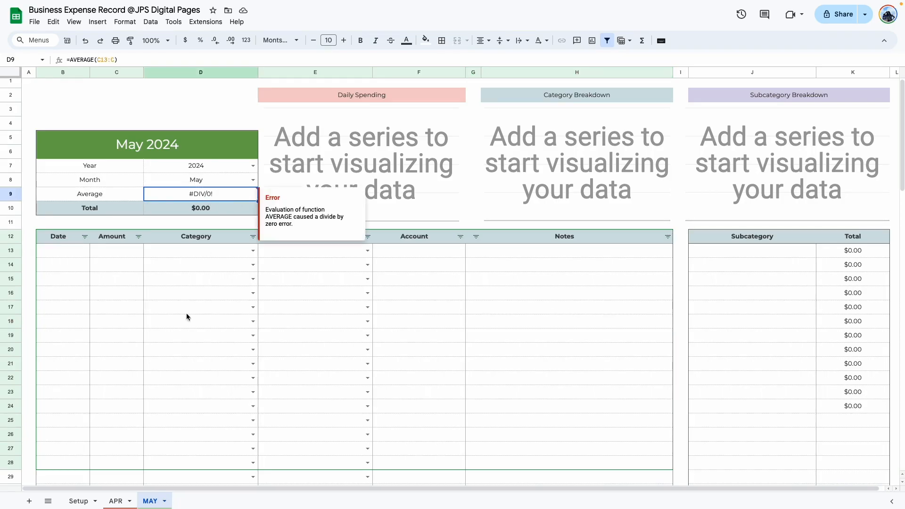
{"action": "left_click", "coordinate": [188, 335]}
{"action": "left_click", "coordinate": [224, 191]}
{"action": "left_click", "coordinate": [202, 306]}
{"action": "left_click", "coordinate": [214, 191]}
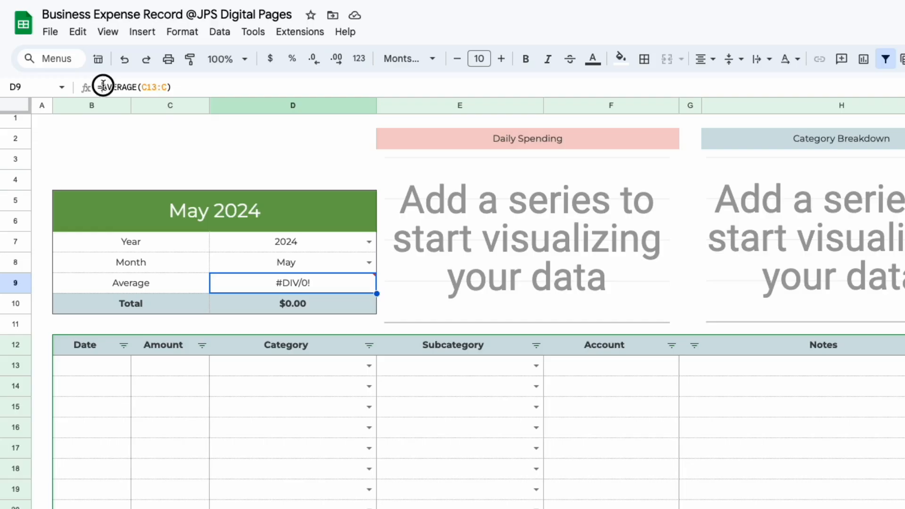
{"action": "left_click", "coordinate": [72, 60]}
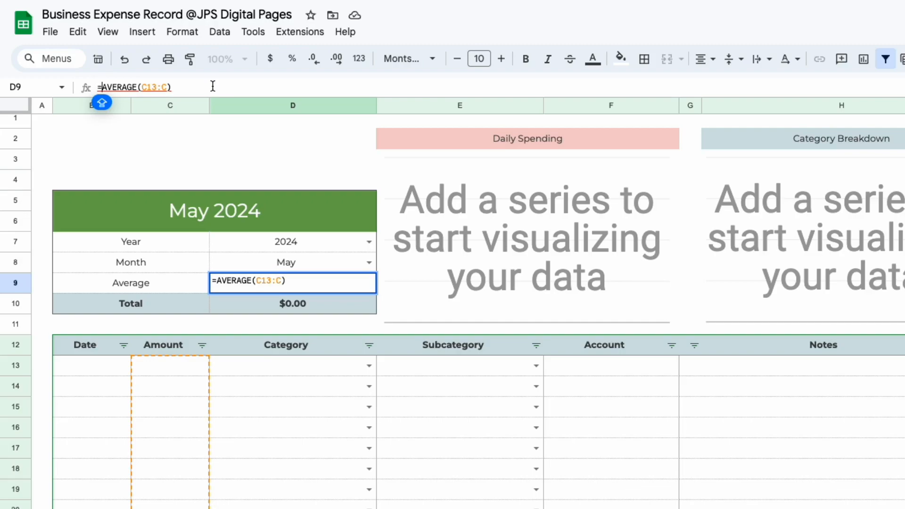
{"action": "type", "text": "iferror("}
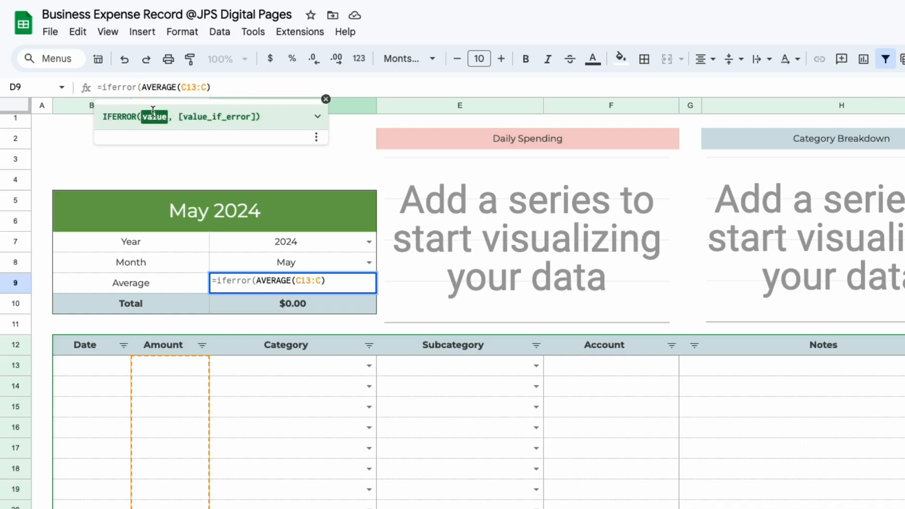
{"action": "left_click", "coordinate": [212, 86]}
{"action": "type", "text": ", "}
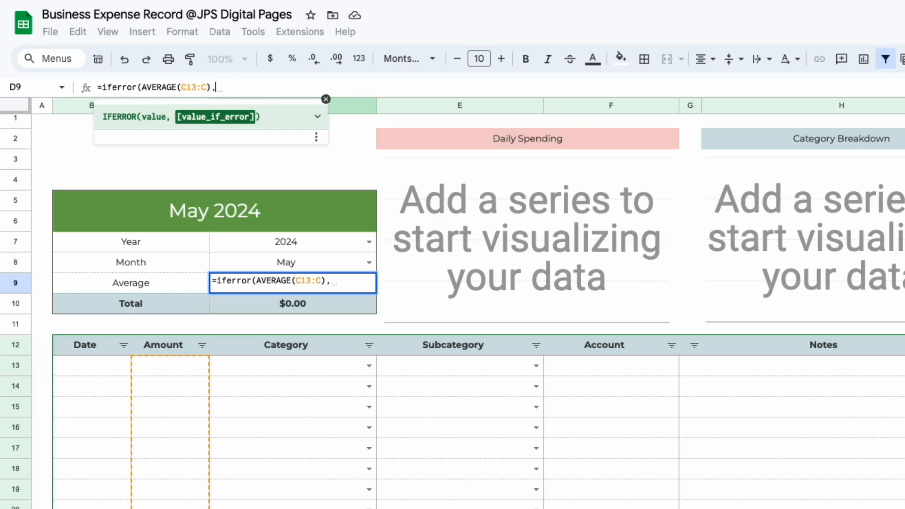
{"action": "type", "text": "\"\""}
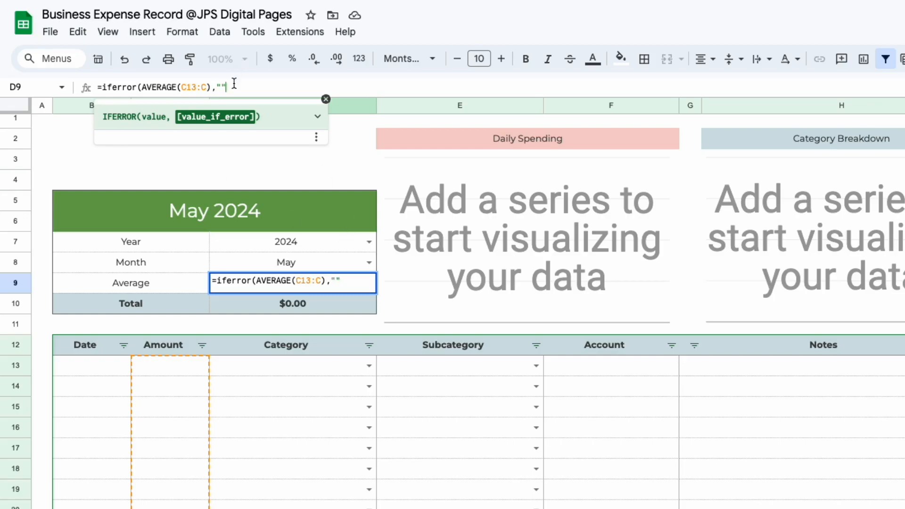
{"action": "type", "text": ")"}
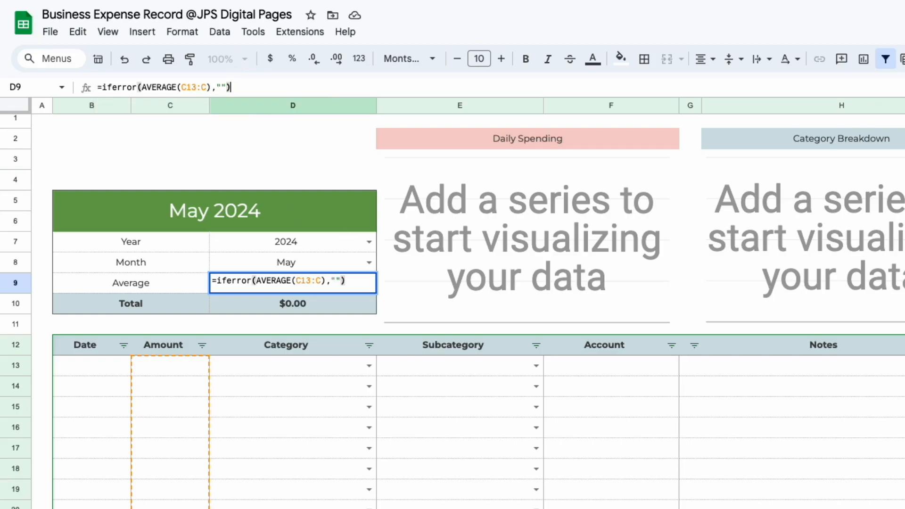
{"action": "key", "text": "Return"}
{"action": "left_click", "coordinate": [293, 288]}
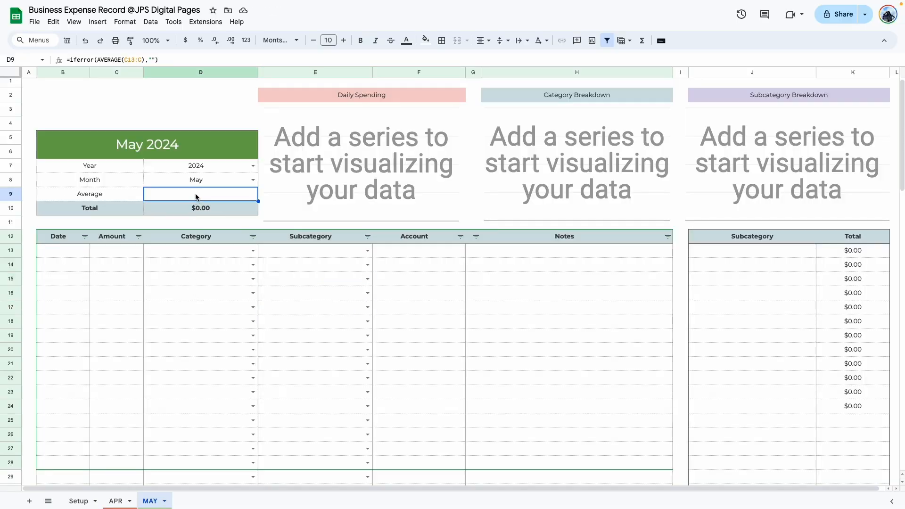
{"action": "left_click", "coordinate": [188, 335]}
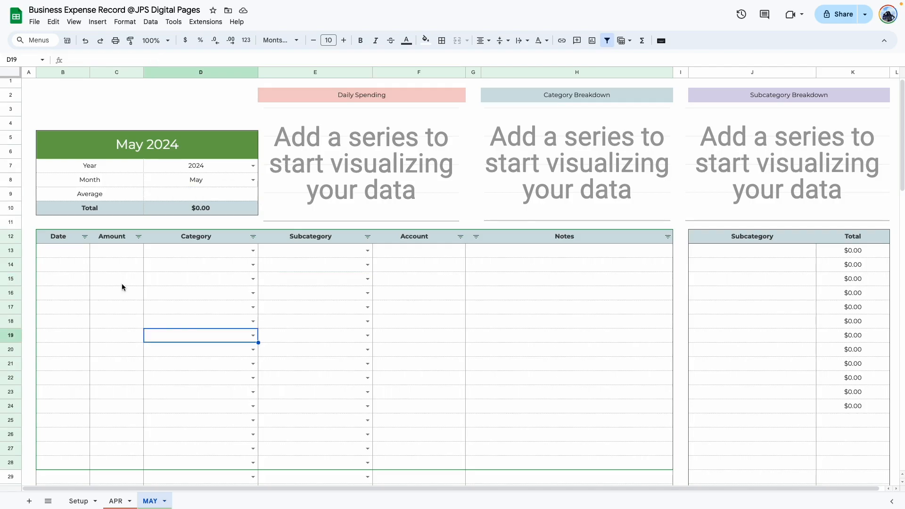
Enter a sample expense in row 13: May 1, $100, Cost of Goods Sold, Inventory Purchase, Credit card
{"action": "double_click", "coordinate": [73, 251]}
{"action": "left_click", "coordinate": [98, 267]}
{"action": "left_click", "coordinate": [63, 291]}
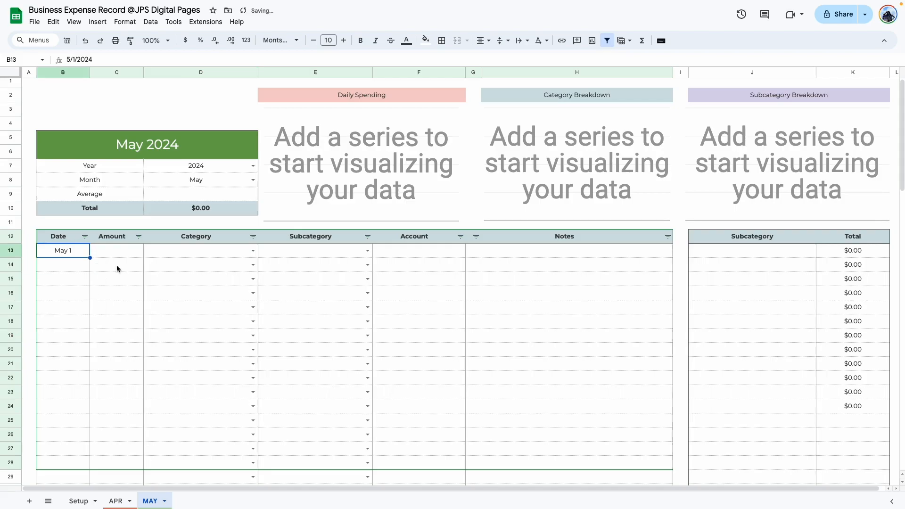
{"action": "left_click", "coordinate": [124, 254]}
{"action": "type", "text": "100"}
{"action": "left_click", "coordinate": [253, 251]}
{"action": "left_click", "coordinate": [202, 267]}
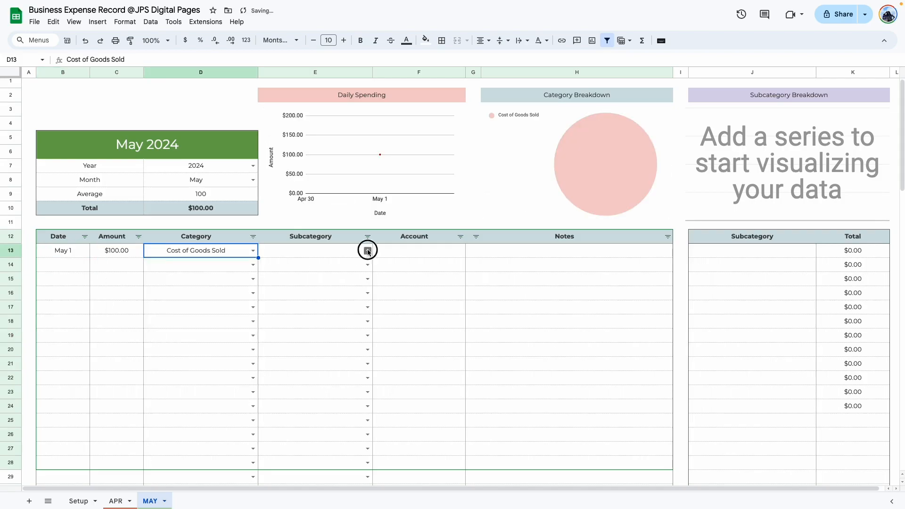
{"action": "left_click", "coordinate": [367, 251]}
{"action": "left_click", "coordinate": [301, 264]}
{"action": "left_click", "coordinate": [430, 253]}
{"action": "type", "text": "Credit card"}
{"action": "key", "text": "Tab"}
Enter a second expense in row 14: May 8, $300, Marketing, Website Hosting, Credit card
{"action": "left_click", "coordinate": [71, 262]}
{"action": "double_click", "coordinate": [71, 262]}
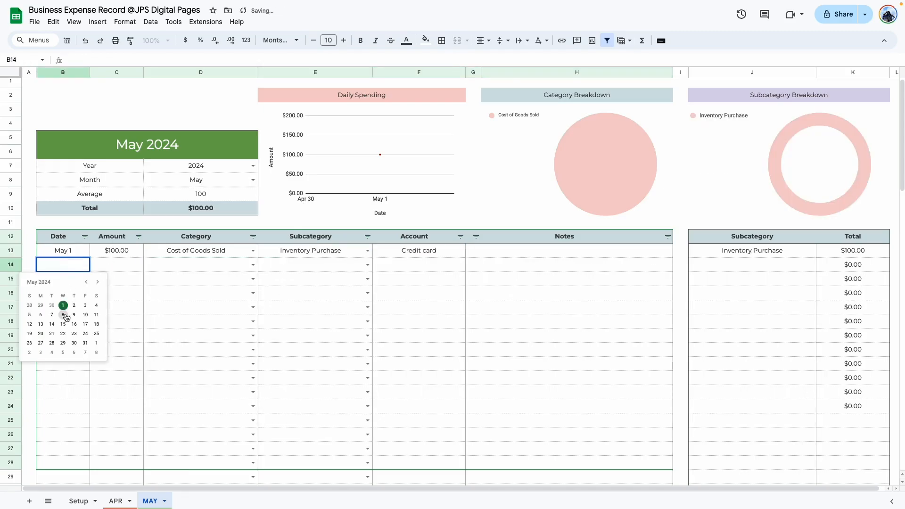
{"action": "left_click", "coordinate": [64, 311]}
{"action": "left_click", "coordinate": [127, 264]}
{"action": "double_click", "coordinate": [127, 265]}
{"action": "type", "text": "300"}
{"action": "key", "text": "Return"}
{"action": "left_click", "coordinate": [197, 266]}
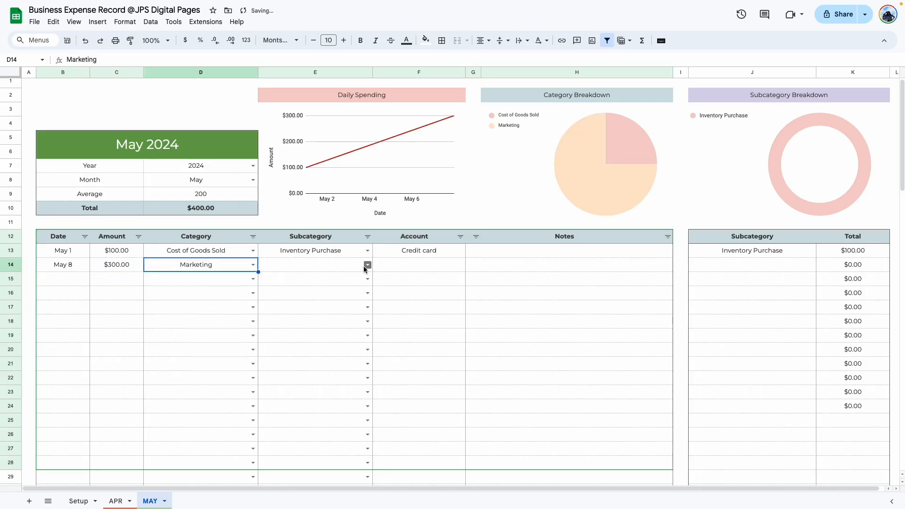
{"action": "left_click", "coordinate": [366, 266]}
{"action": "left_click", "coordinate": [301, 317]}
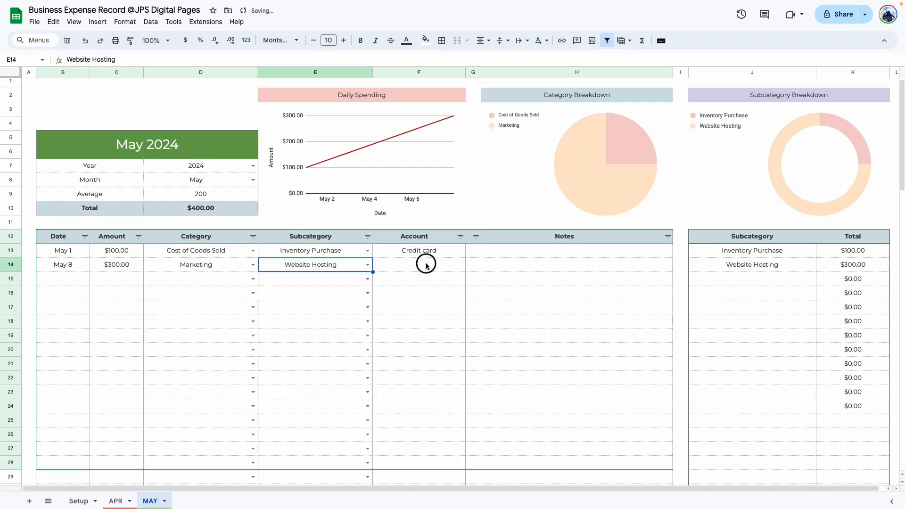
{"action": "left_click", "coordinate": [426, 266]}
{"action": "type", "text": "Credit card"}
{"action": "key", "text": "Return"}
{"action": "left_click", "coordinate": [449, 317]}
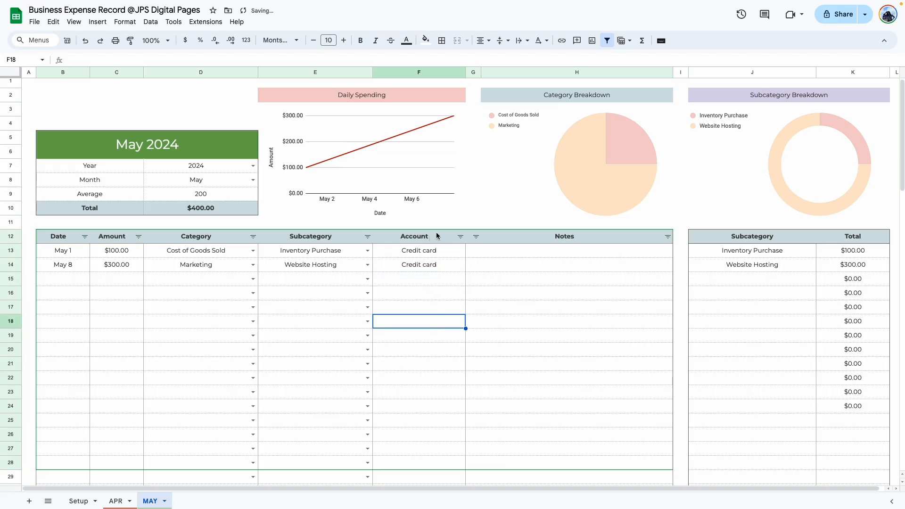
{"action": "mouse_move", "coordinate": [437, 254]}
{"action": "left_mouse_down"}
{"action": "mouse_move", "coordinate": [436, 265]}
{"action": "mouse_move", "coordinate": [440, 249]}
{"action": "left_mouse_up"}
{"action": "left_click", "coordinate": [418, 350]}
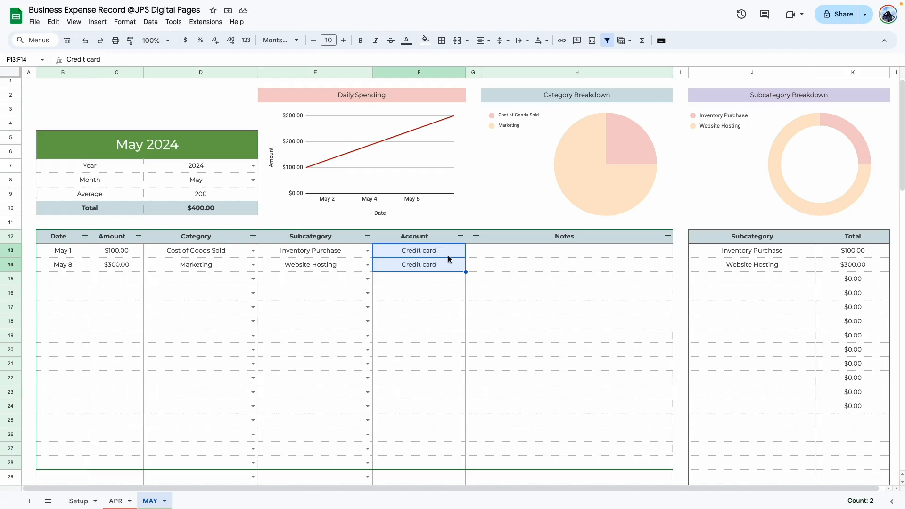
{"action": "left_click", "coordinate": [456, 344]}
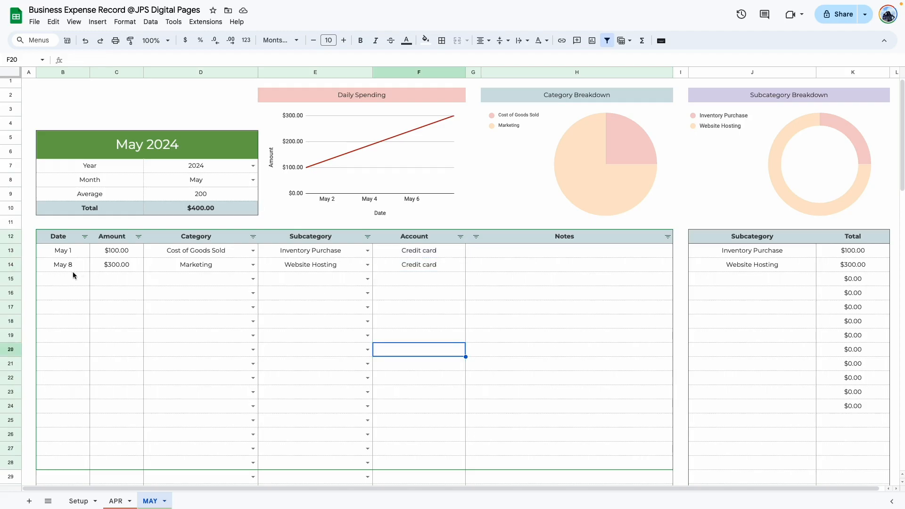
Enter a third expense in row 15: May 9, $100, Transportation, Fuel, Debit card
{"action": "left_click", "coordinate": [74, 278]}
{"action": "left_click", "coordinate": [73, 278]}
{"action": "left_click", "coordinate": [76, 328]}
{"action": "left_click", "coordinate": [132, 281]}
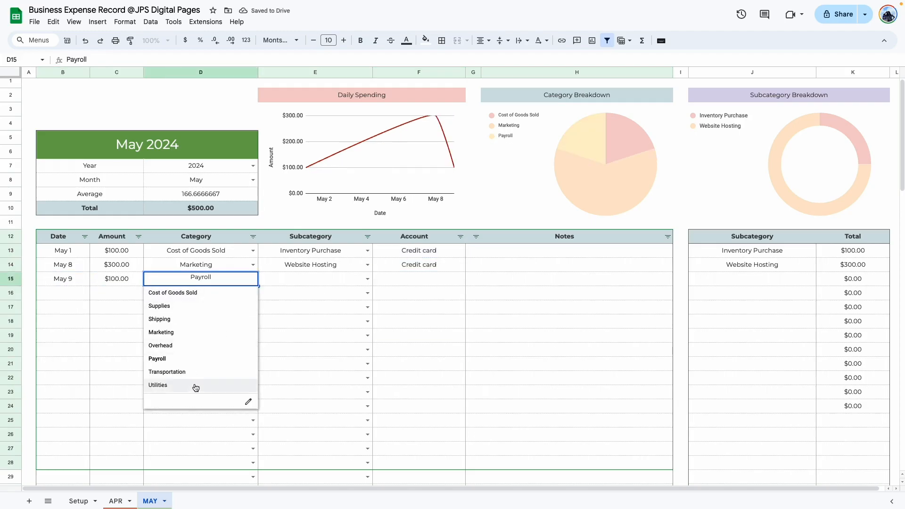
{"action": "left_click", "coordinate": [193, 372]}
{"action": "left_click", "coordinate": [286, 279]}
{"action": "left_click", "coordinate": [367, 278]}
{"action": "left_click", "coordinate": [278, 426]}
{"action": "left_click", "coordinate": [450, 273]}
{"action": "type", "text": "Debit card"}
{"action": "left_click", "coordinate": [614, 337]}
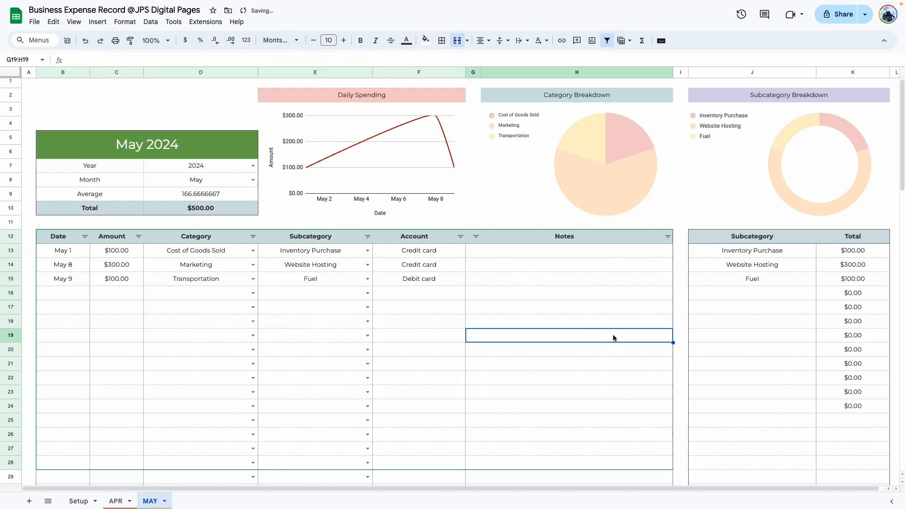
Check the Average and Total cells in the May summary block
{"action": "scroll", "coordinate": [416, 217], "scroll_direction": "up", "scroll_amount": 1}
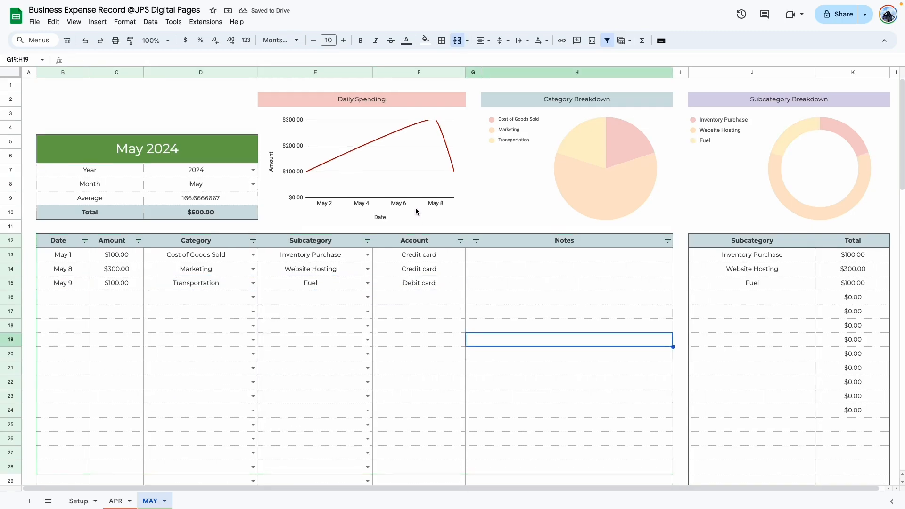
{"action": "left_click", "coordinate": [204, 201]}
{"action": "left_click", "coordinate": [222, 213]}
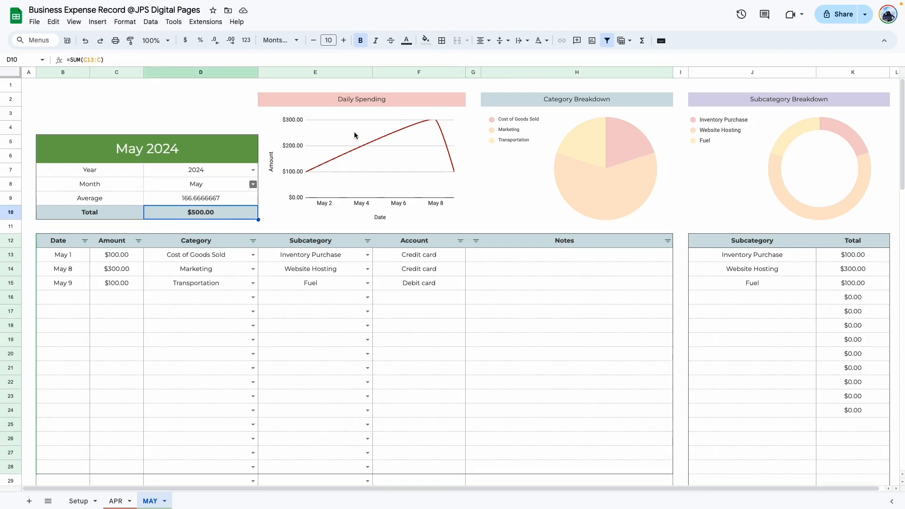
Check the Daily Spending chart and the subcategory totals for the three sample expenses
{"action": "left_click", "coordinate": [324, 184]}
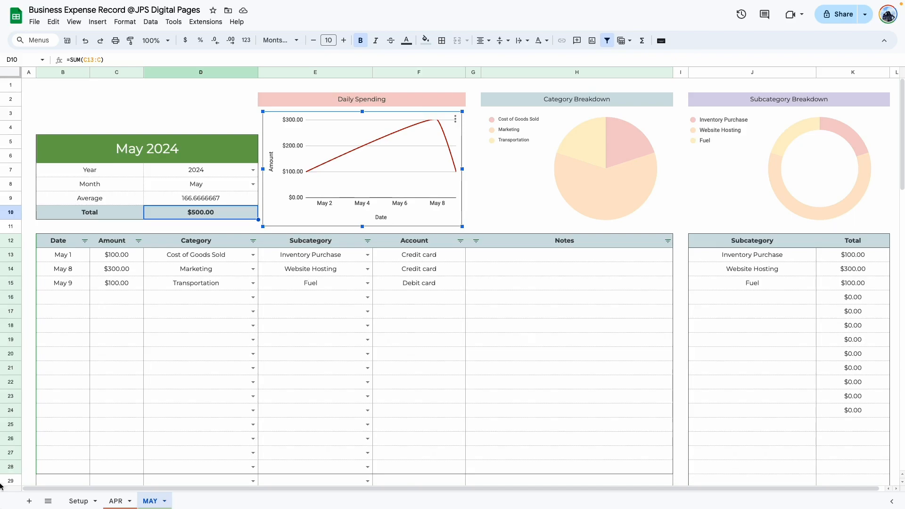
{"action": "left_click_drag", "start_coordinate": [859, 285], "coordinate": [860, 254]}
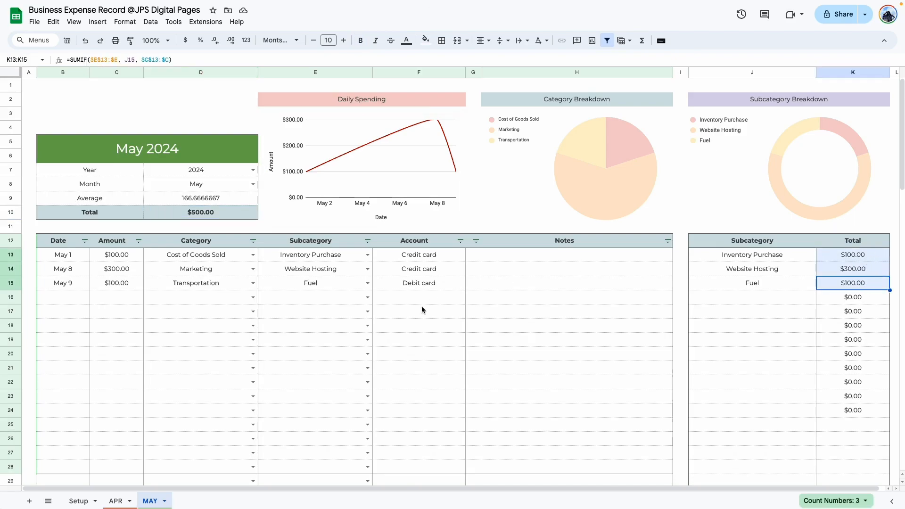
{"action": "left_click", "coordinate": [226, 339]}
Format the Average value in cell D9 of the May summary block as currency
{"action": "left_click", "coordinate": [230, 200]}
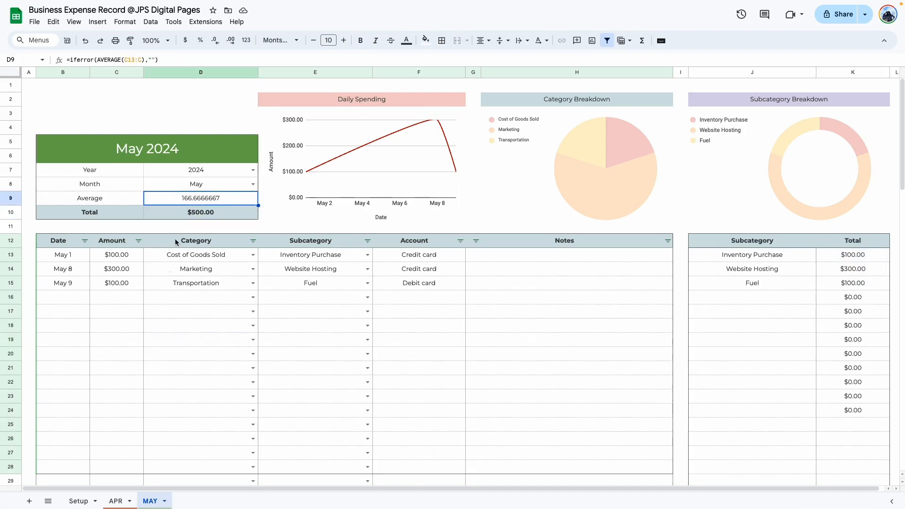
{"action": "left_click", "coordinate": [186, 40]}
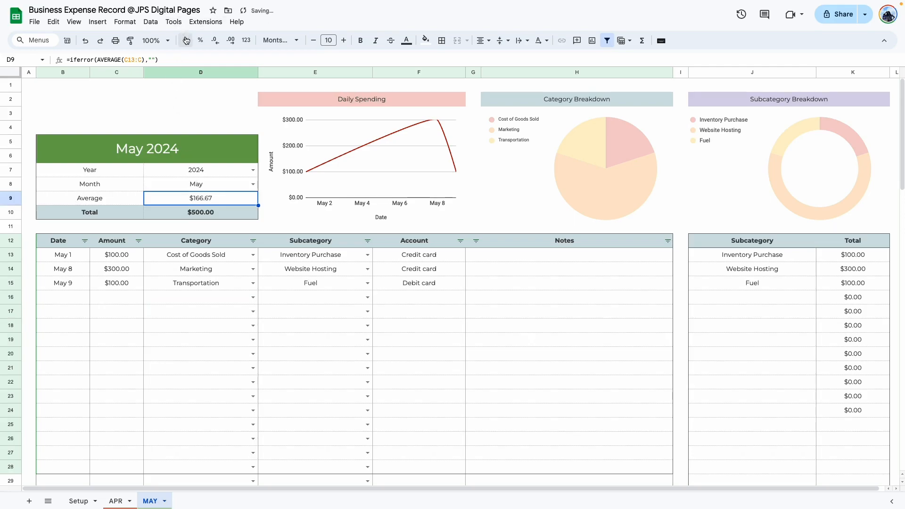
{"action": "left_click", "coordinate": [202, 338]}
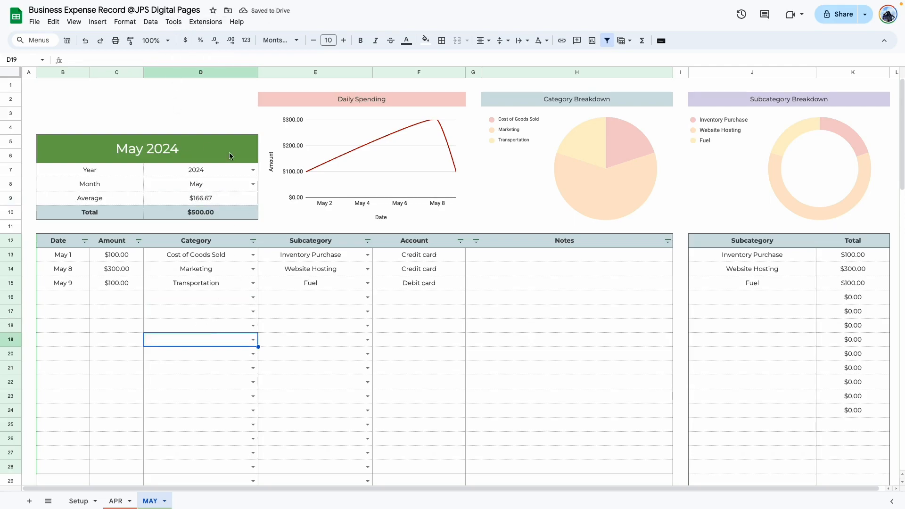
{"action": "left_click", "coordinate": [206, 199]}
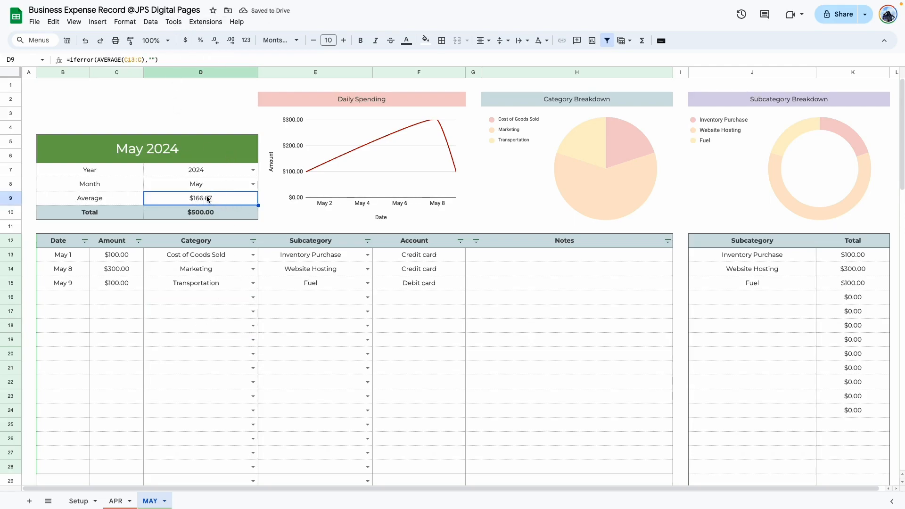
{"action": "left_click", "coordinate": [163, 337]}
Try showing two extra decimal places in the Average amount and return it to two decimals
{"action": "left_click", "coordinate": [218, 202]}
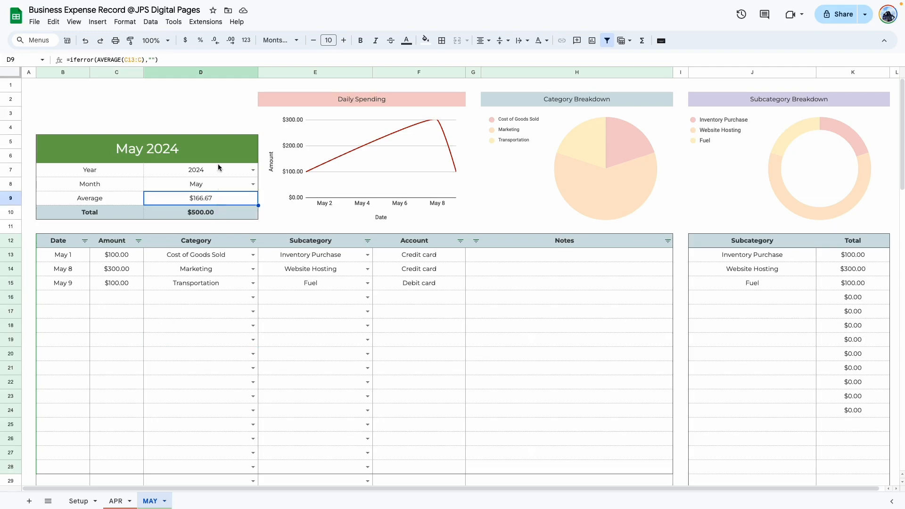
{"action": "left_click", "coordinate": [230, 40]}
{"action": "left_click", "coordinate": [230, 41]}
{"action": "left_click", "coordinate": [215, 40]}
{"action": "left_click", "coordinate": [216, 40]}
{"action": "left_click", "coordinate": [213, 353]}
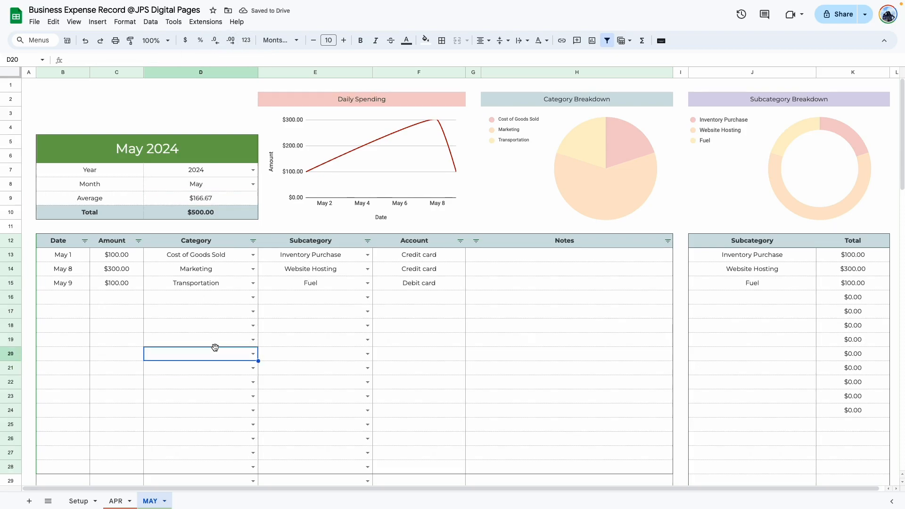
Enter a fourth expense in row 16: May 3, $50, Cost of Goods Sold, Inventory Purchase, Credit card
{"action": "double_click", "coordinate": [65, 296]}
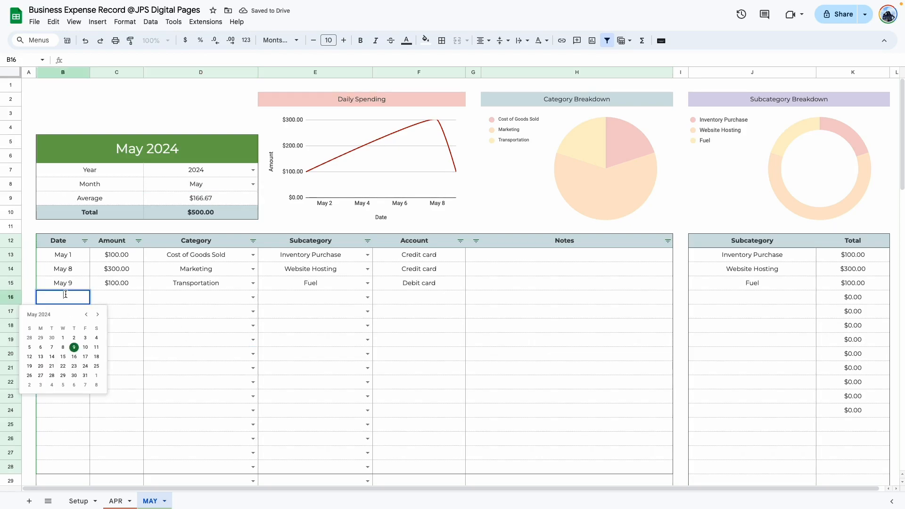
{"action": "left_click", "coordinate": [85, 337]}
{"action": "left_click", "coordinate": [129, 297]}
{"action": "type", "text": "50"}
{"action": "key", "text": "Tab"}
{"action": "left_click", "coordinate": [253, 296]}
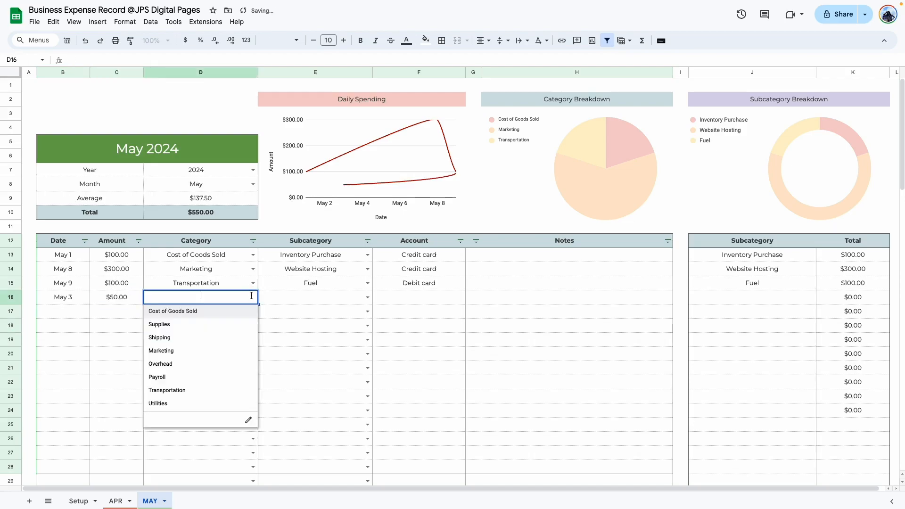
{"action": "left_click", "coordinate": [220, 312]}
{"action": "left_click", "coordinate": [325, 325]}
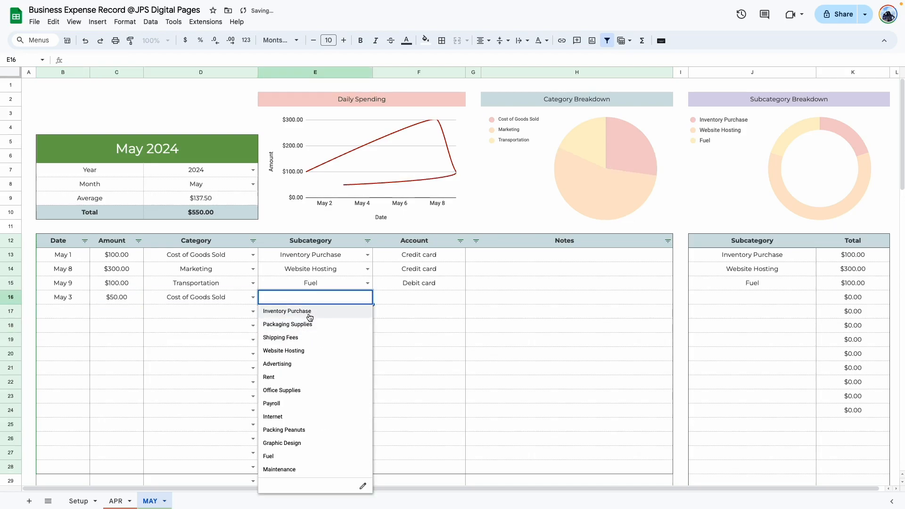
{"action": "left_click", "coordinate": [348, 314]}
{"action": "left_click", "coordinate": [417, 343]}
{"action": "left_click", "coordinate": [417, 300]}
{"action": "type", "text": "c"}
{"action": "key", "text": "Return"}
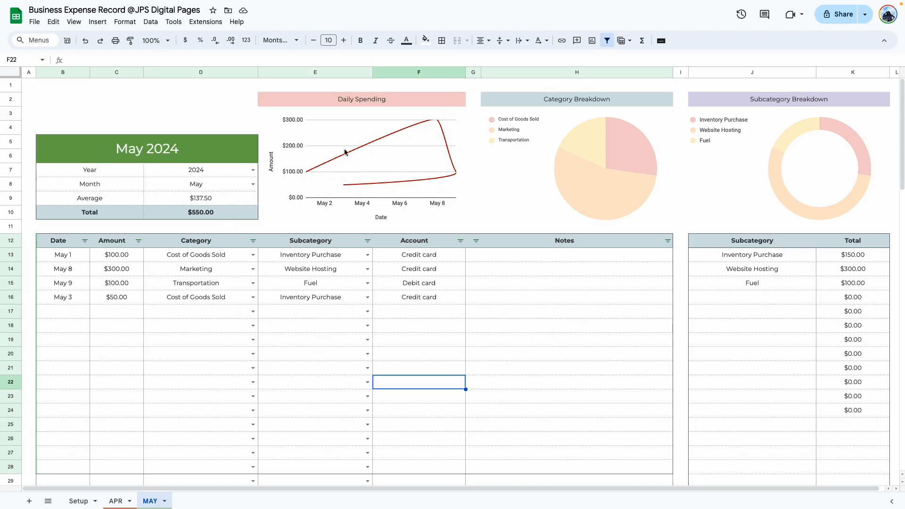
Sort the expense table by the Date column in ascending order
{"action": "left_click", "coordinate": [70, 257]}
{"action": "left_click", "coordinate": [78, 300]}
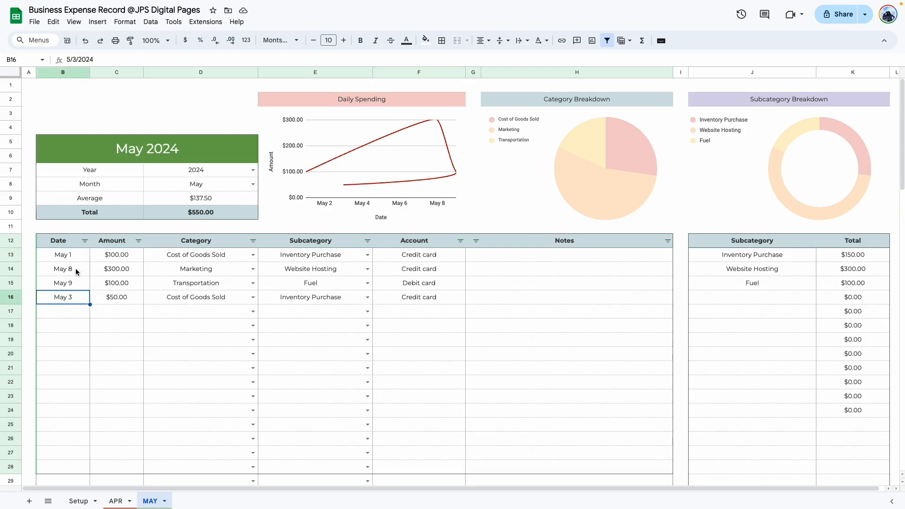
{"action": "left_click", "coordinate": [85, 241]}
{"action": "left_click", "coordinate": [123, 257]}
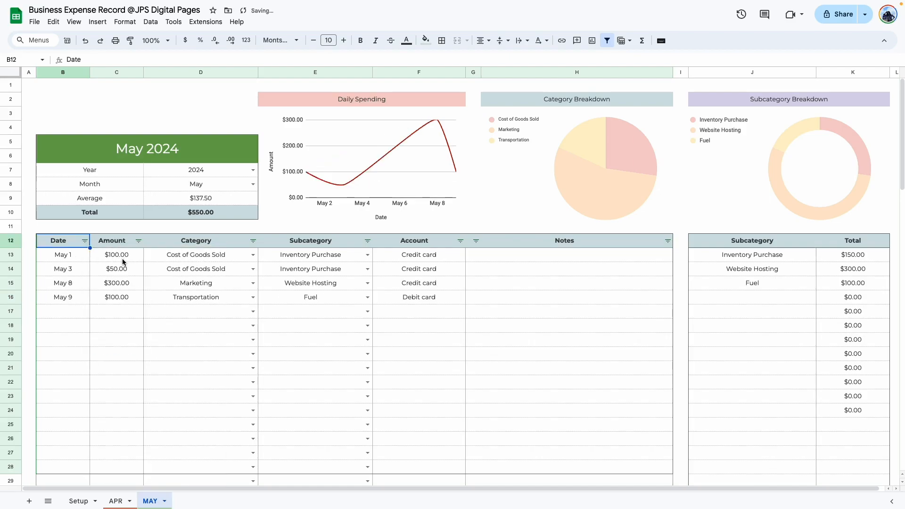
{"action": "left_click", "coordinate": [145, 388]}
{"action": "left_click", "coordinate": [66, 256]}
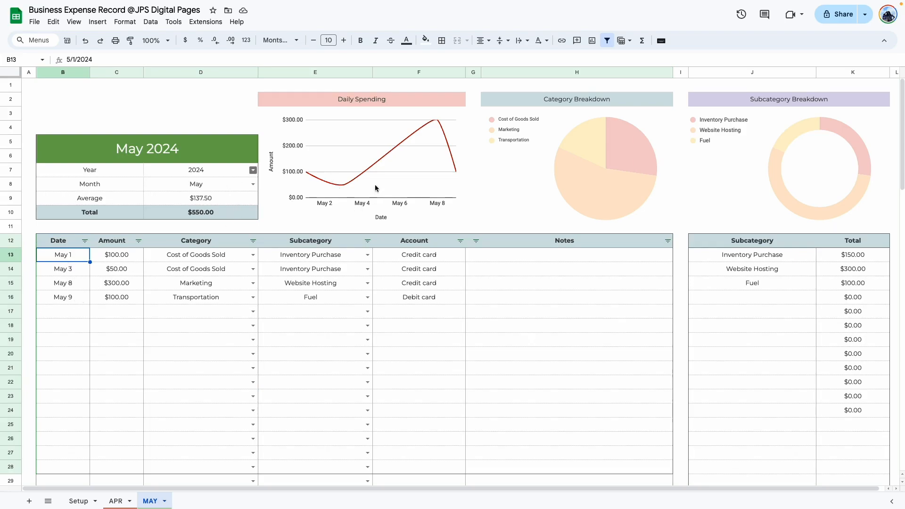
{"action": "left_click", "coordinate": [476, 356]}
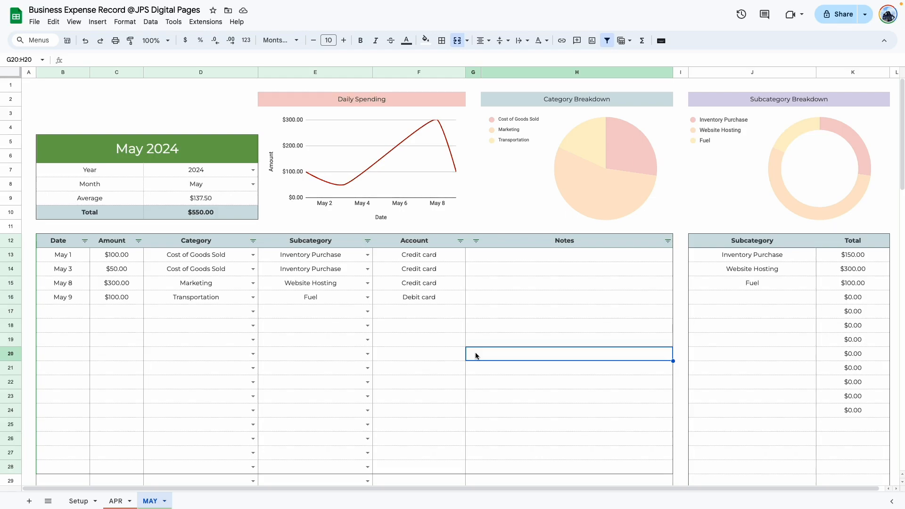
{"action": "left_click", "coordinate": [174, 375]}
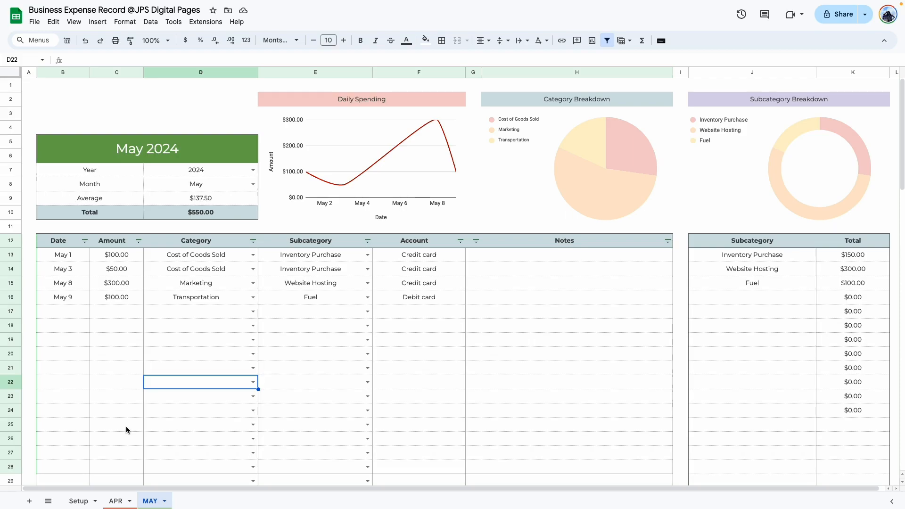
{"action": "key", "text": "Up"}
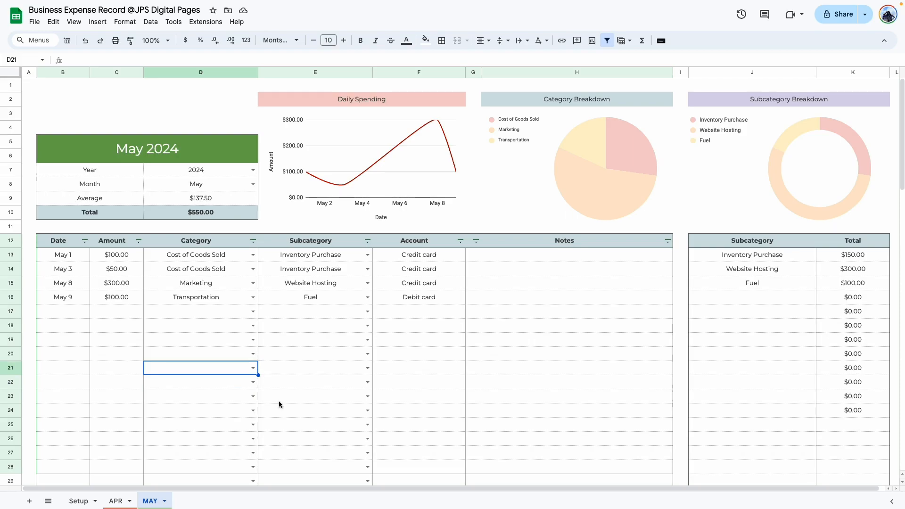